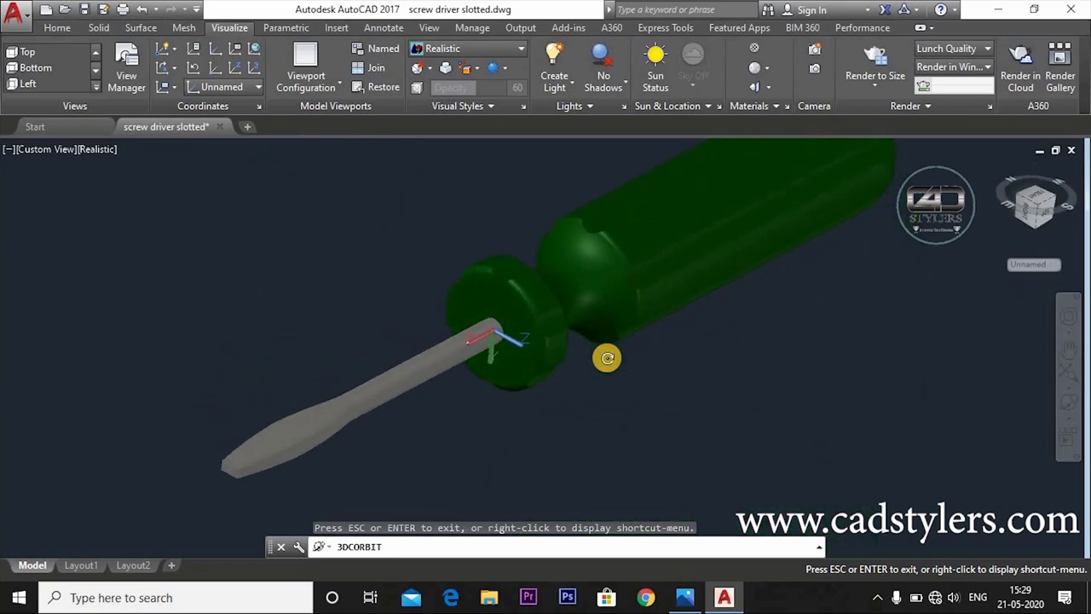
Stop the model's orbit, then scroll through the reference screwdriver drawing in Photos.
key(Escape)
shift+middle_drag(679, 372, 652, 413)
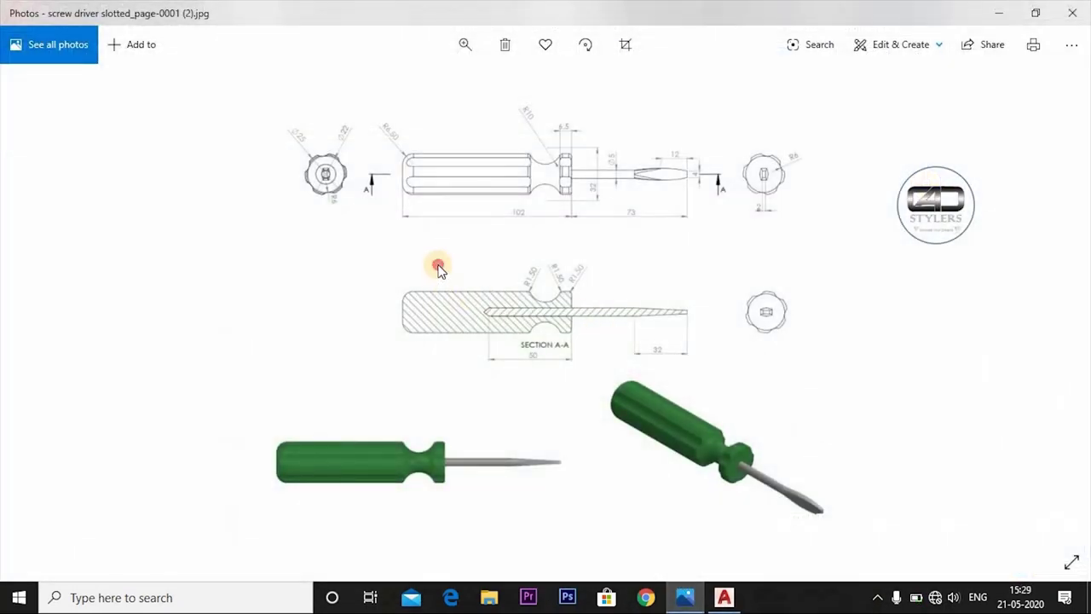
scroll(437, 268, up, 3)
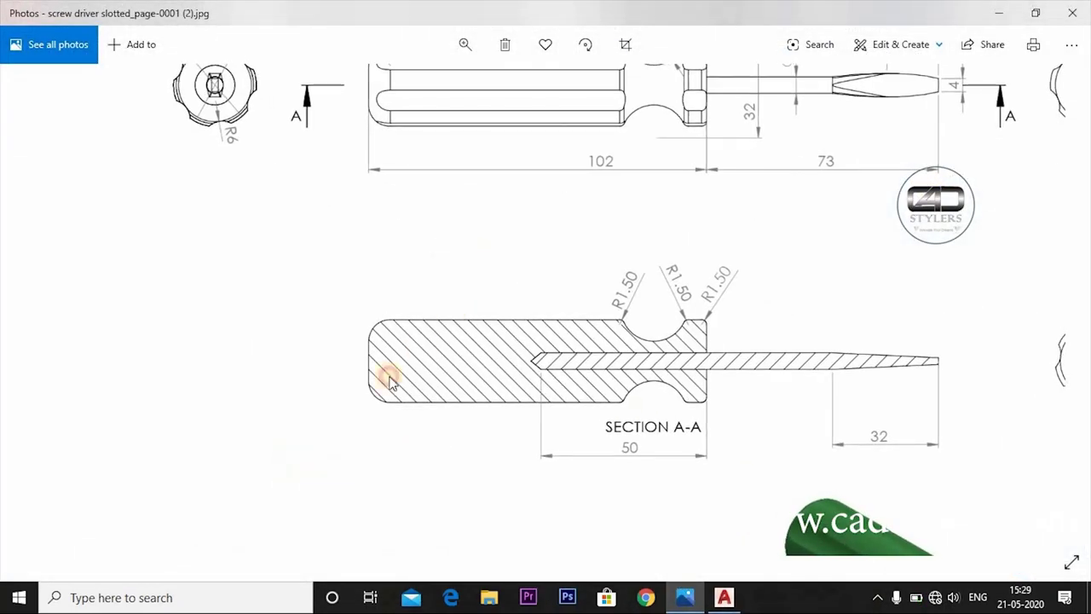
scroll(388, 381, down, 1)
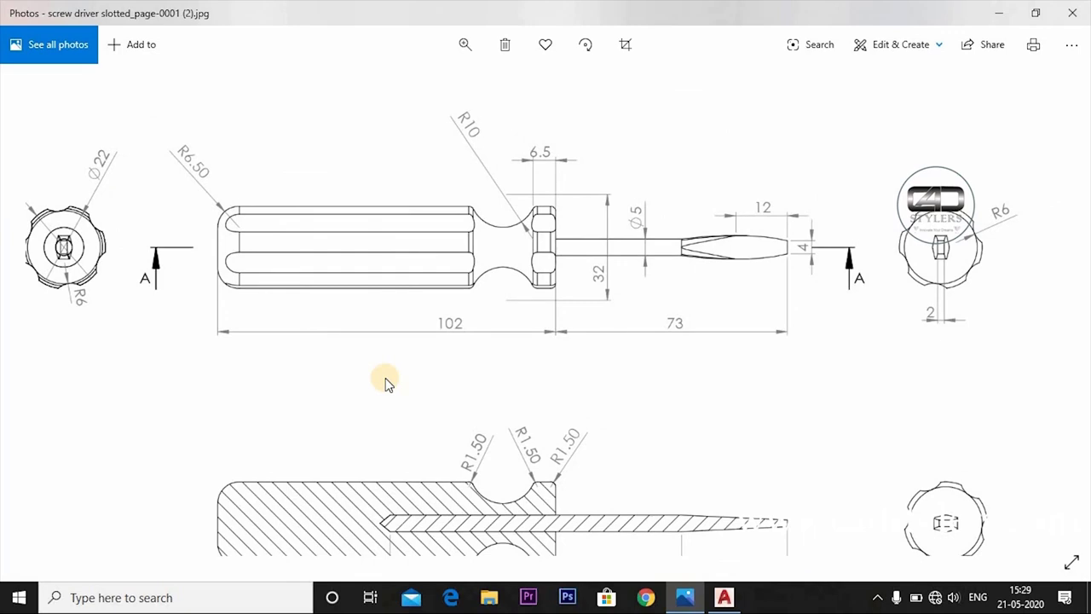
scroll(426, 387, down, 1)
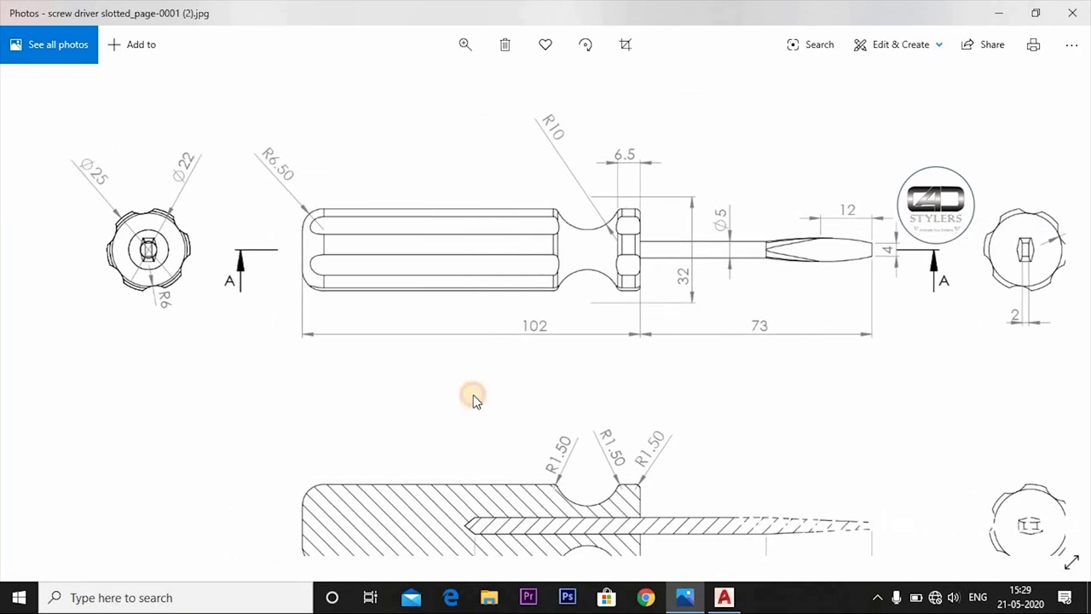
scroll(545, 350, up, 1)
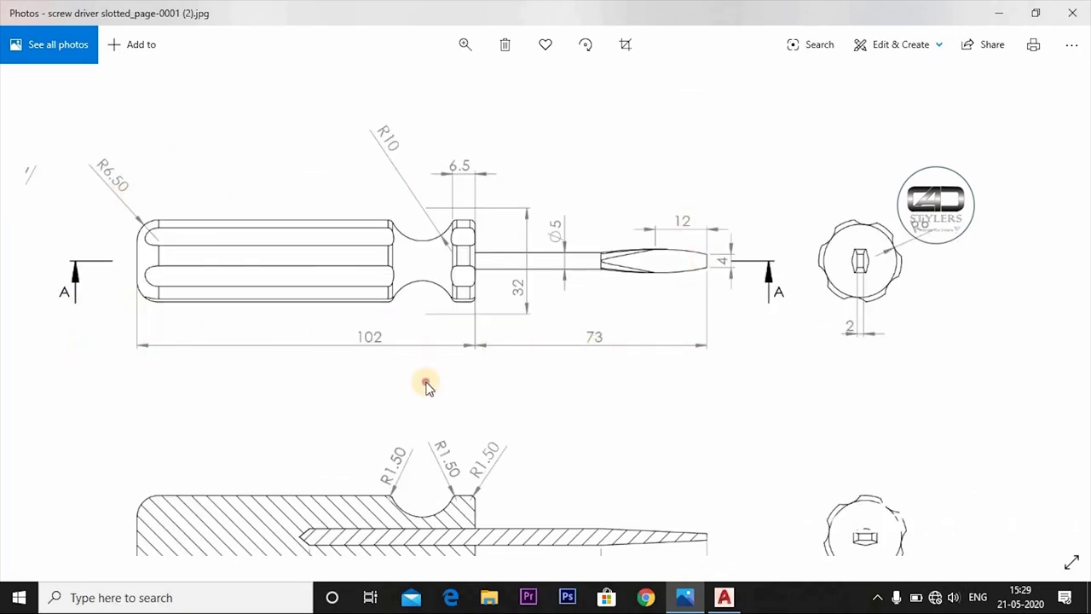
scroll(427, 382, down, 2)
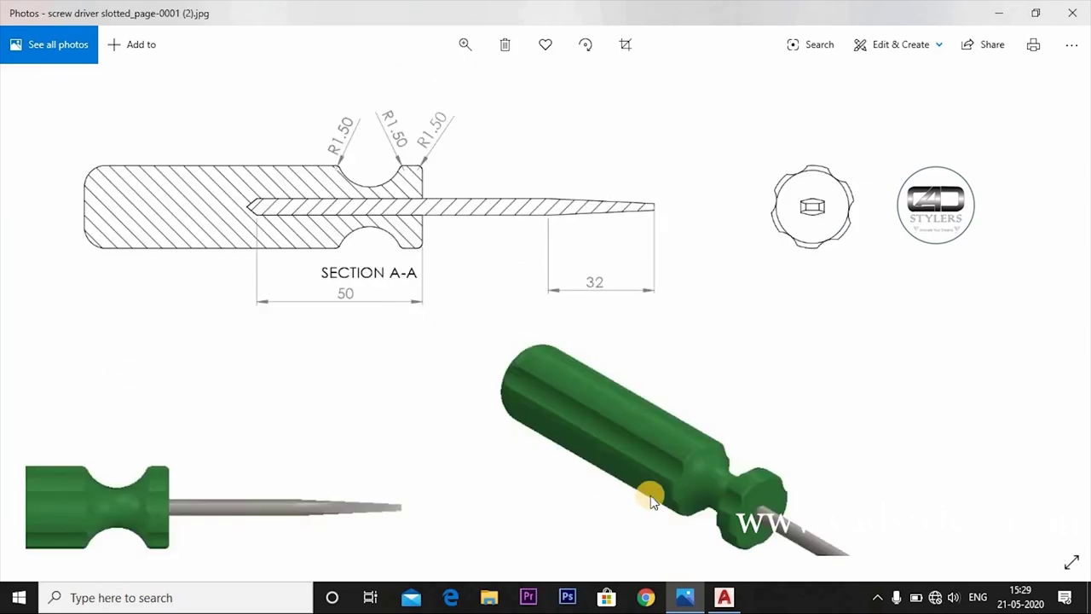
scroll(504, 380, down, 2)
scroll(548, 287, up, 2)
scroll(580, 433, up, 2)
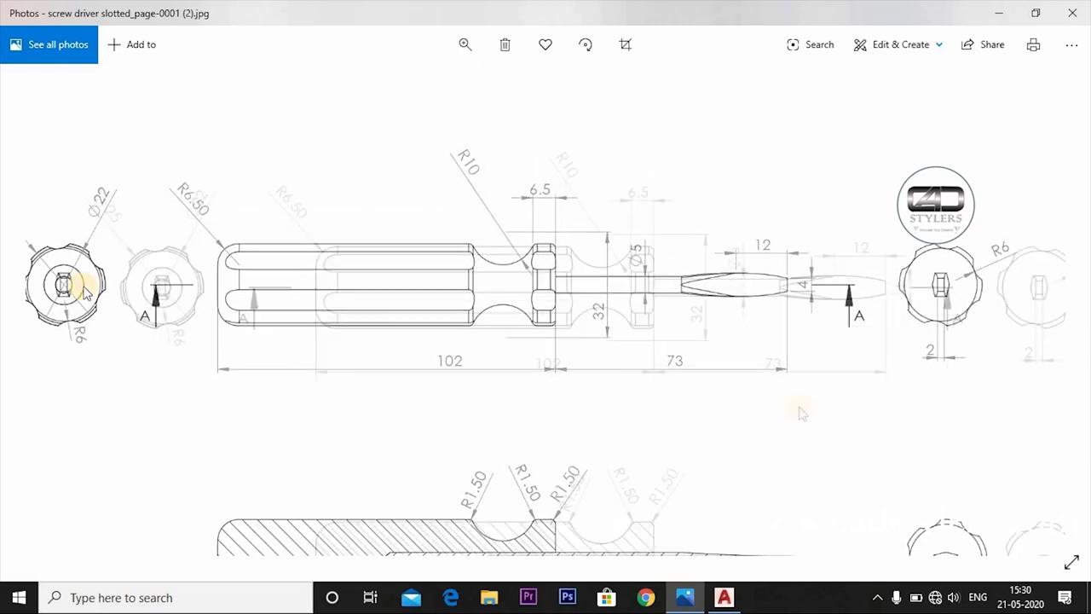
Pan the reference to check the end views and the full side view above Section A-A.
scroll(596, 360, right, 3)
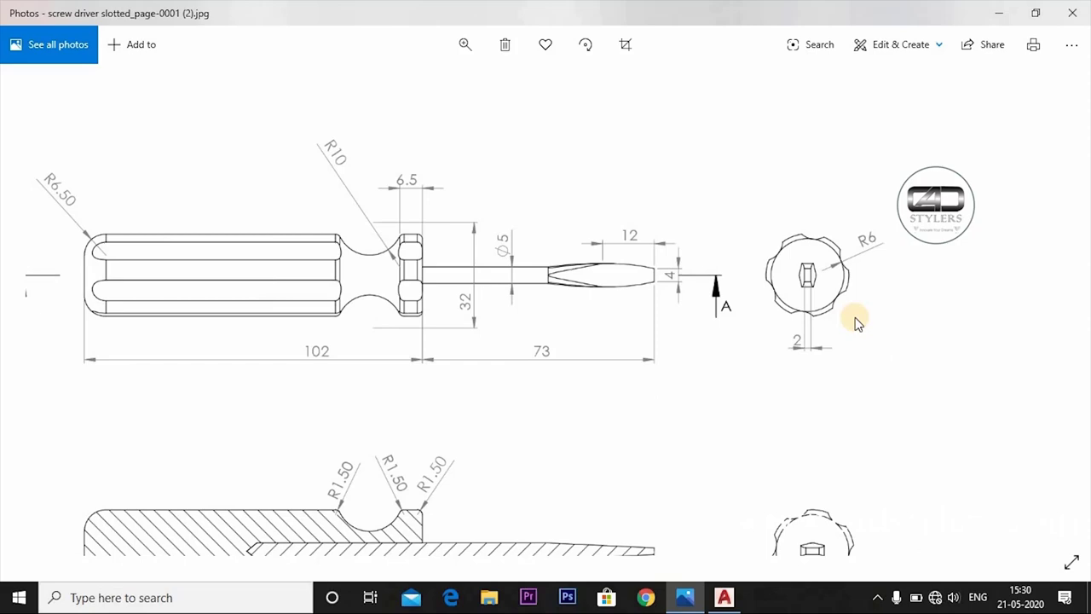
scroll(170, 333, left, 3)
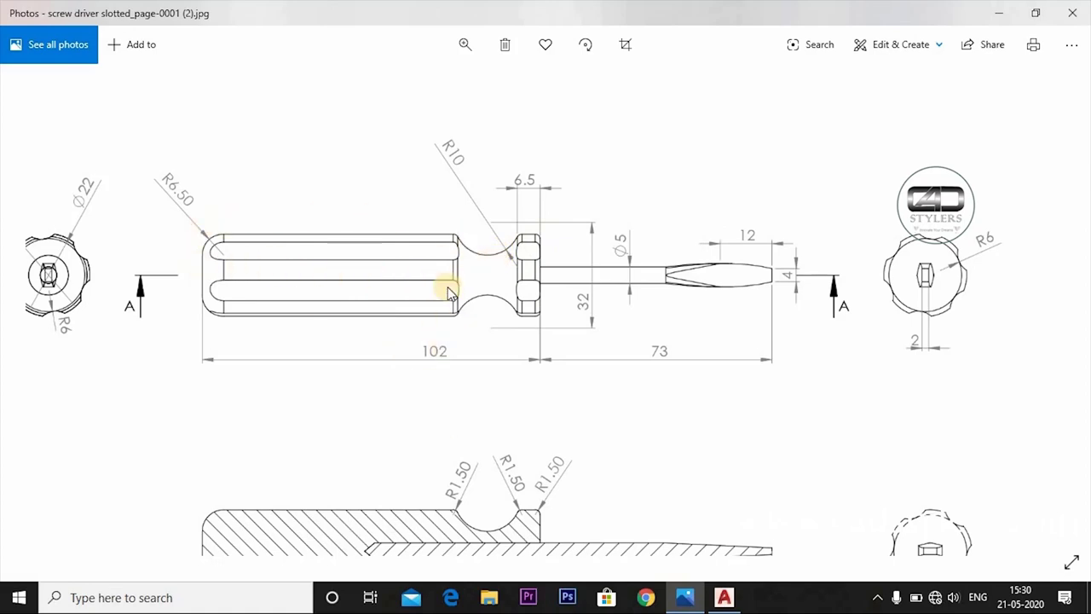
scroll(392, 390, down, 5)
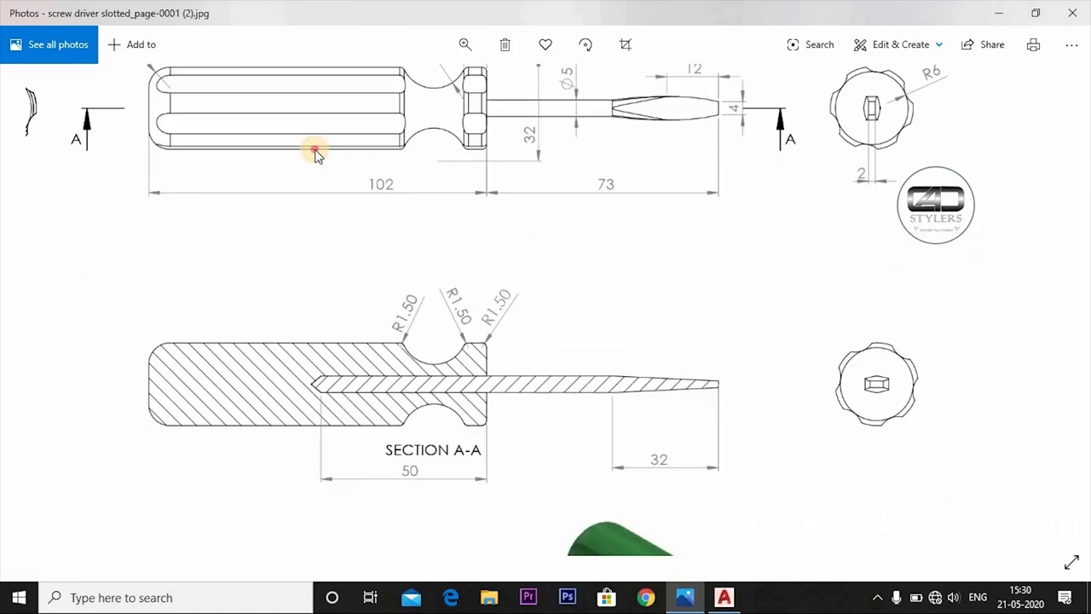
drag(569, 381, 634, 387)
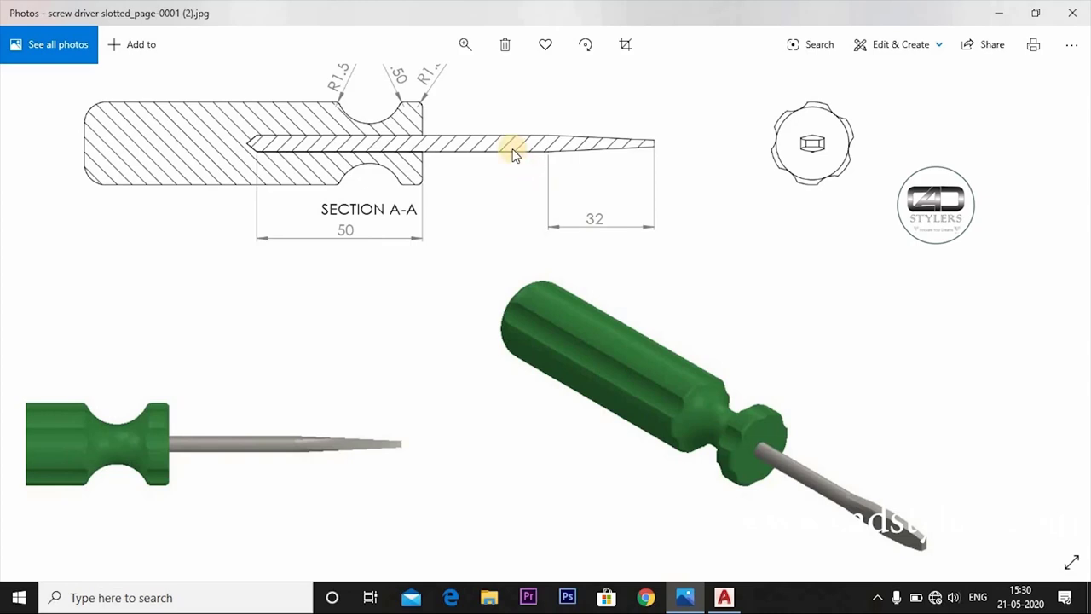
drag(514, 154, 567, 344)
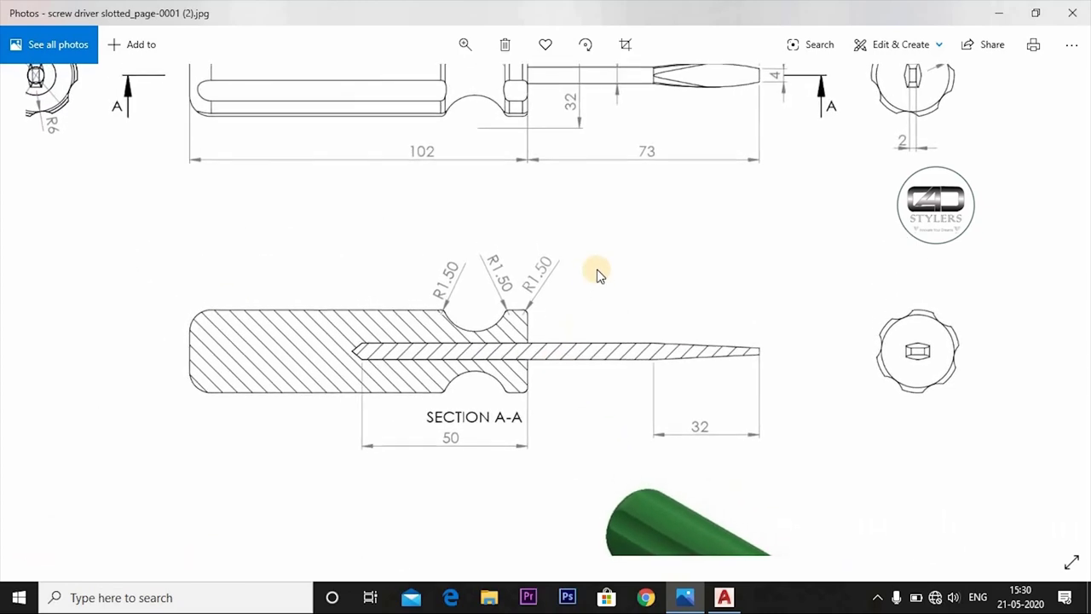
drag(597, 263, 609, 294)
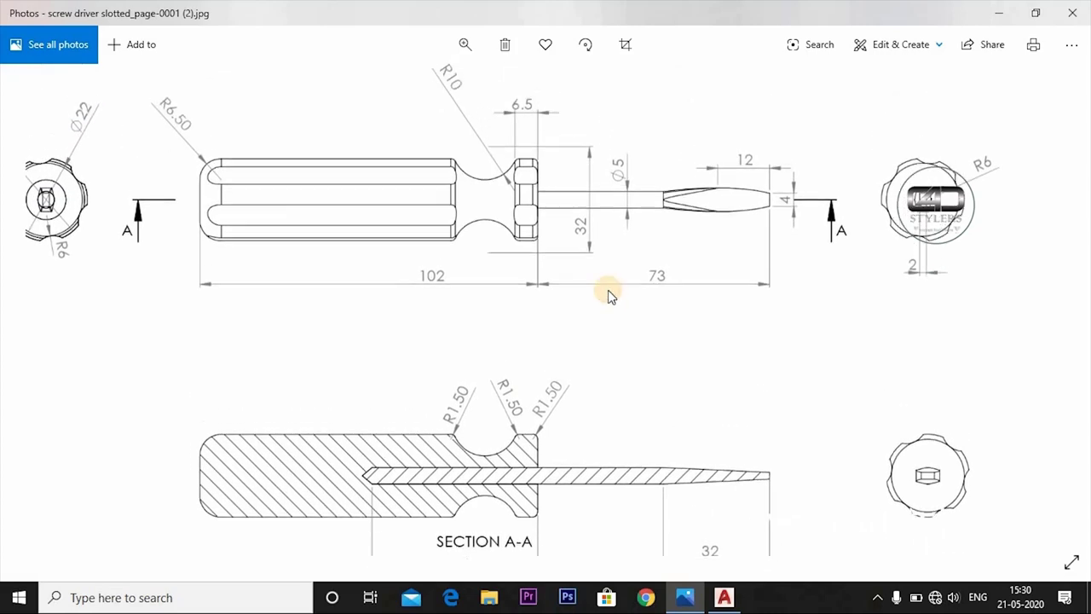
scroll(608, 294, up, 1)
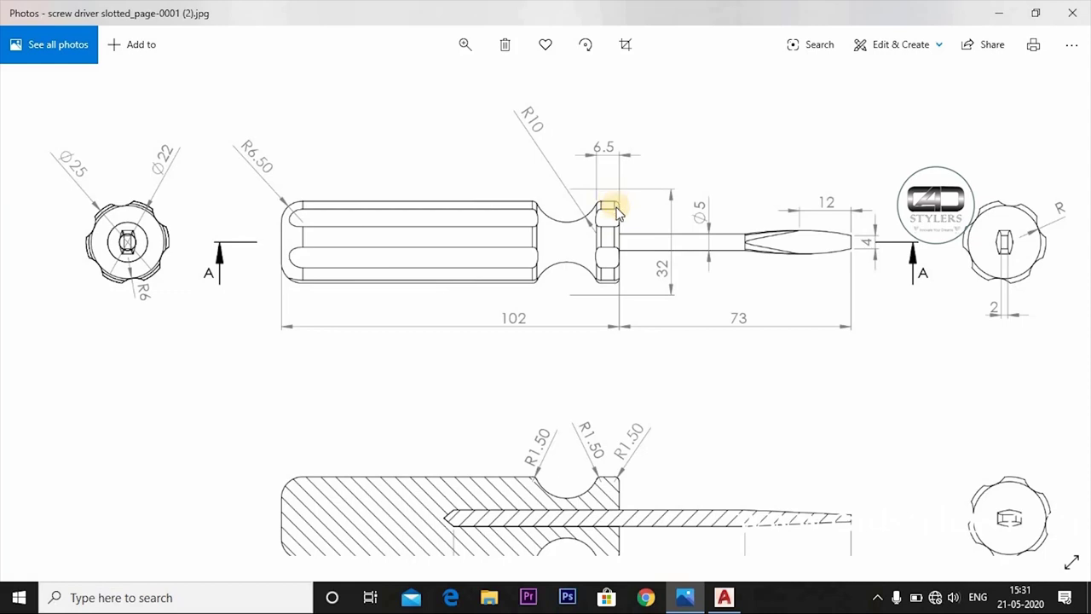
scroll(657, 451, down, 1)
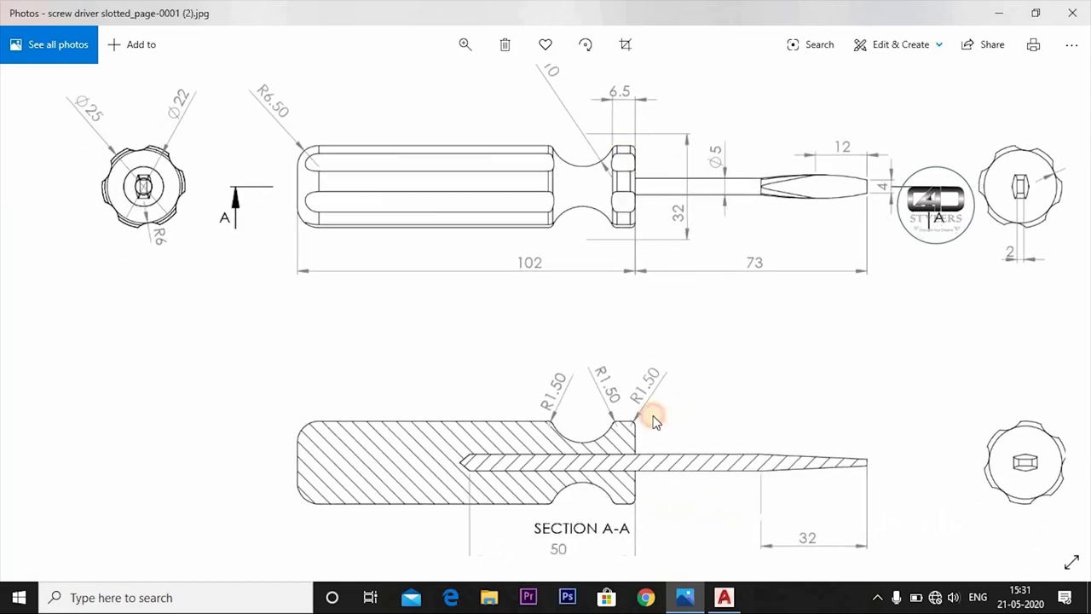
scroll(682, 372, up, 1)
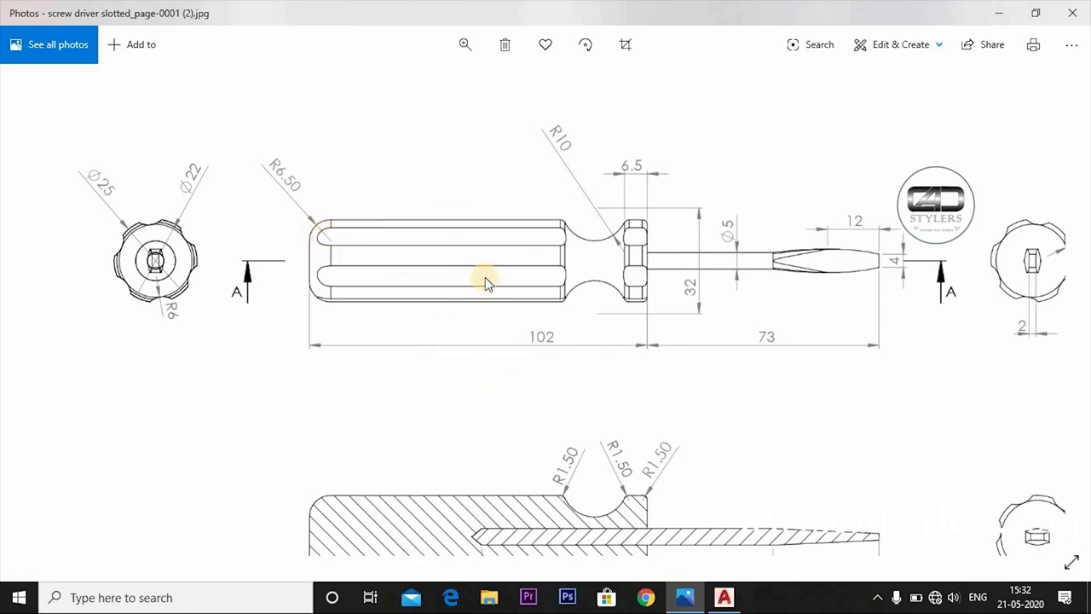
Start a LINE at 0,0 and draw the 102-long base along X.
click(724, 596)
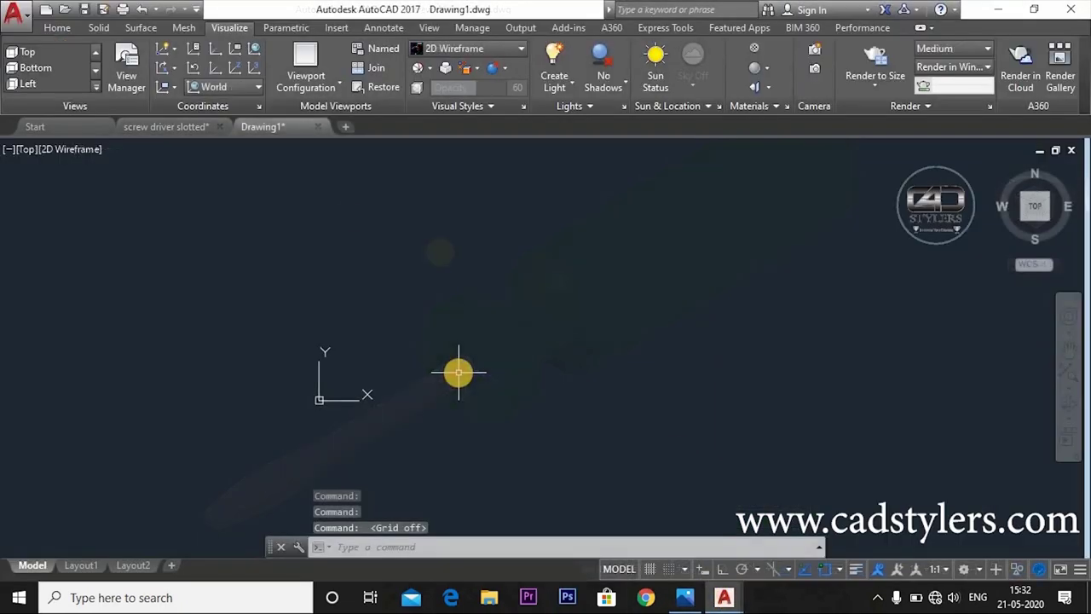
text(l)
key(Return)
text(0,0)
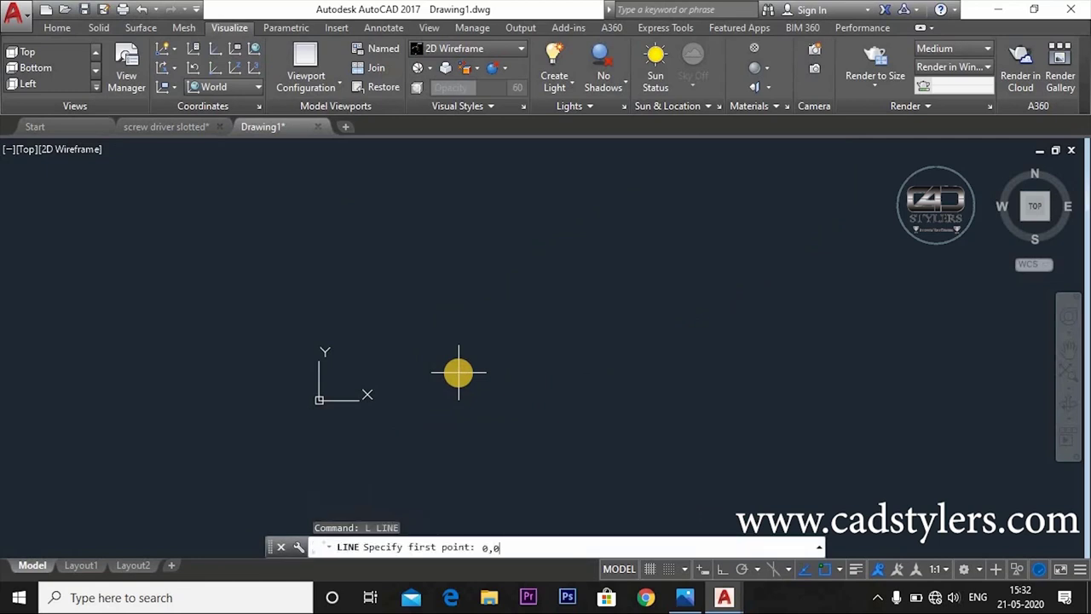
key(Return)
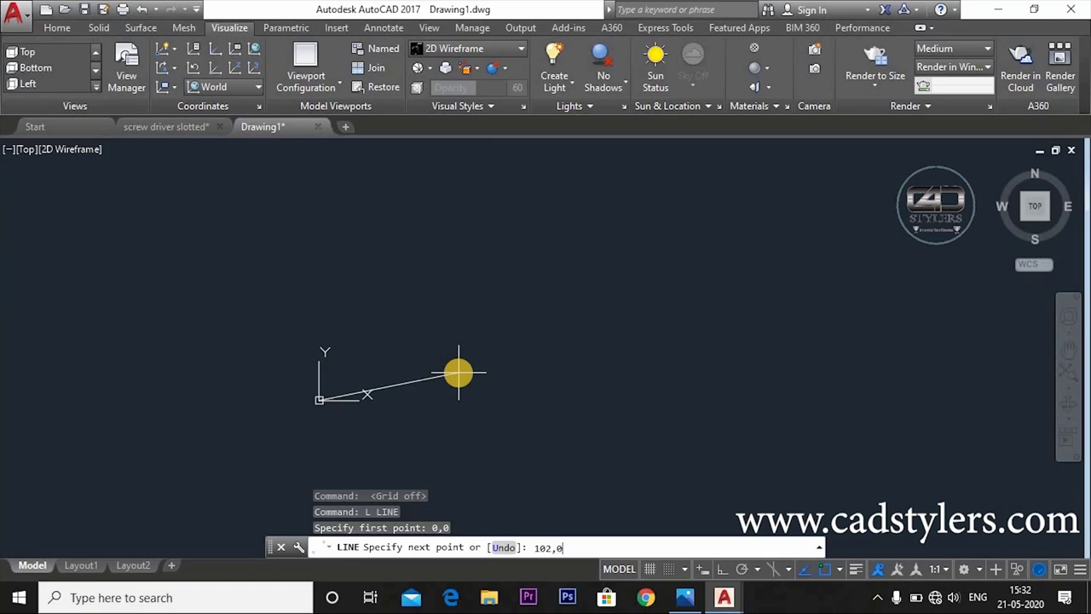
key(Return)
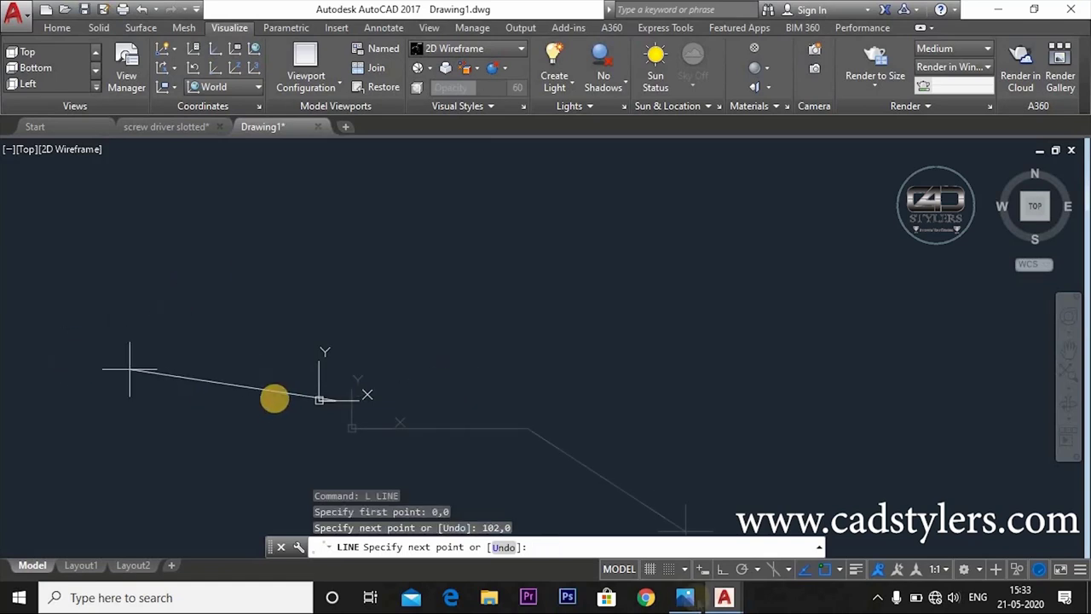
middle_drag(191, 393, 389, 399)
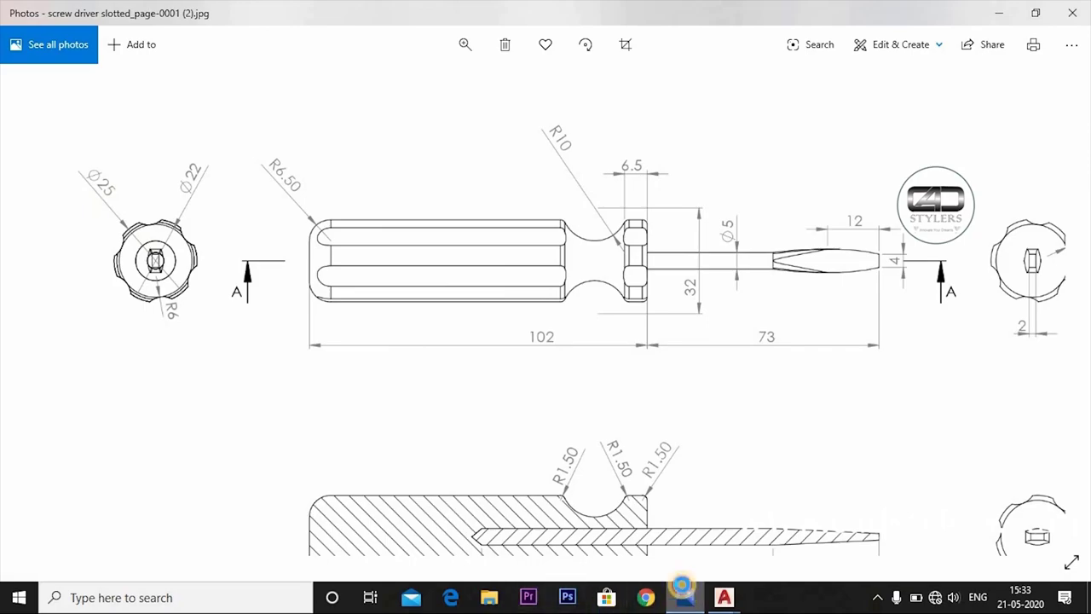
click(684, 597)
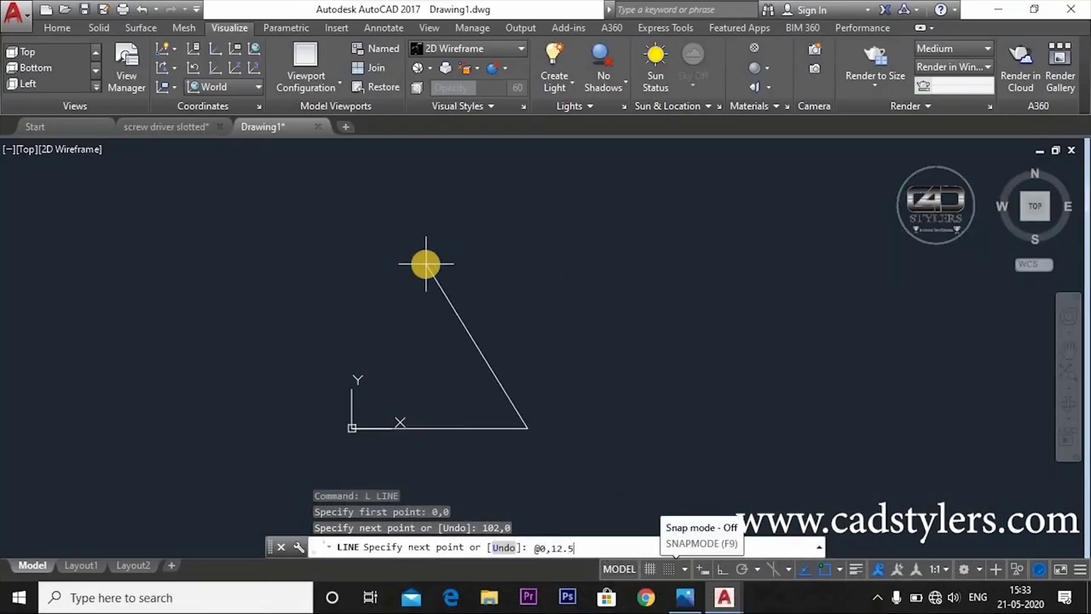
Continue the line 12.5 up, then 6.5 and 20 to the left, and end it.
key(Return)
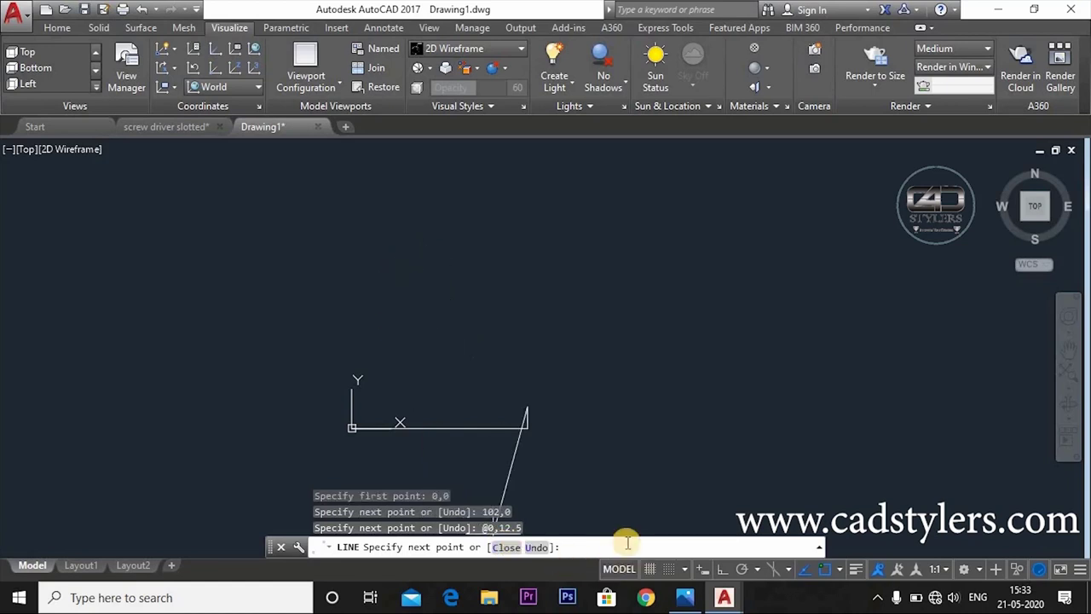
text(@-6.5,0)
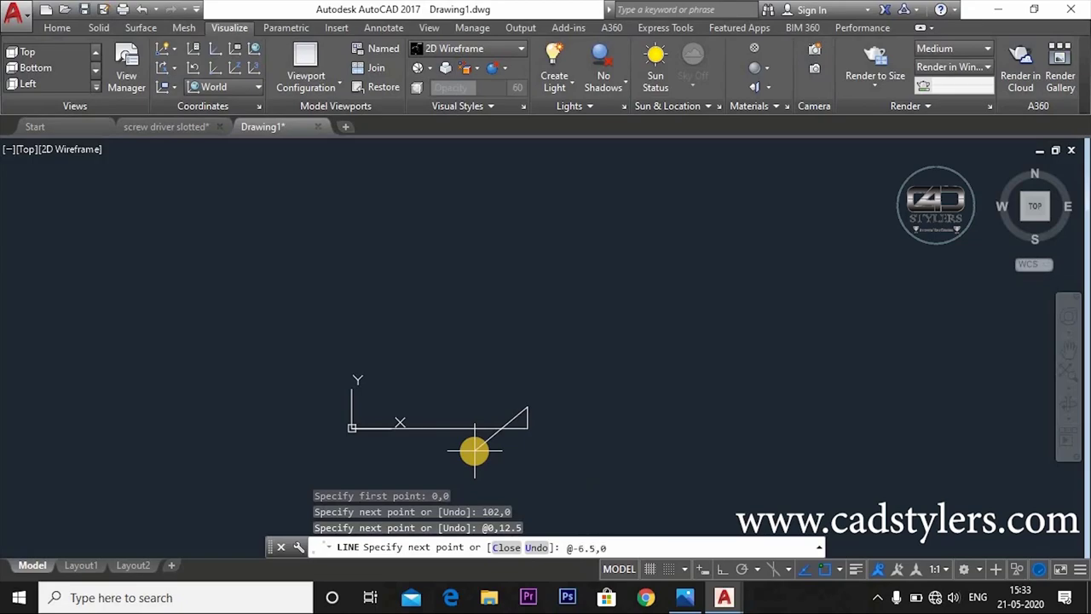
key(Return)
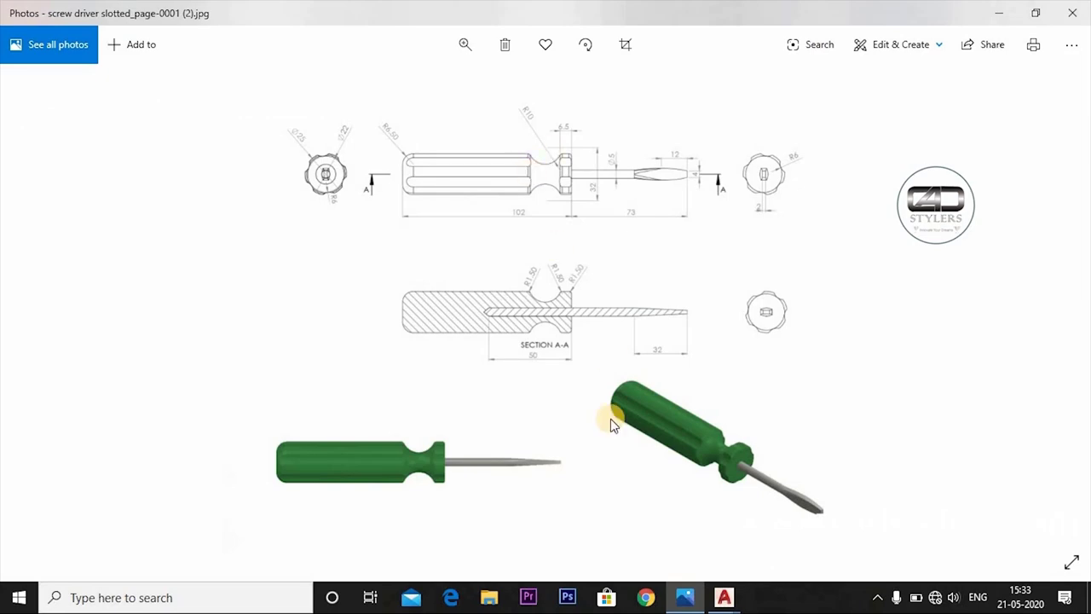
click(714, 585)
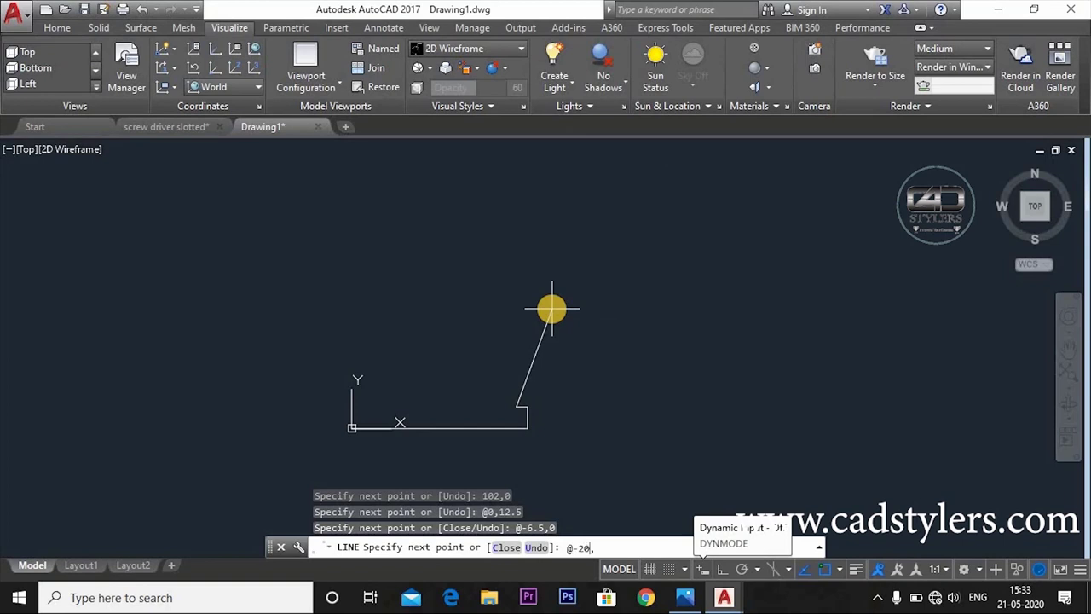
text(0)
key(Return)
key(Escape)
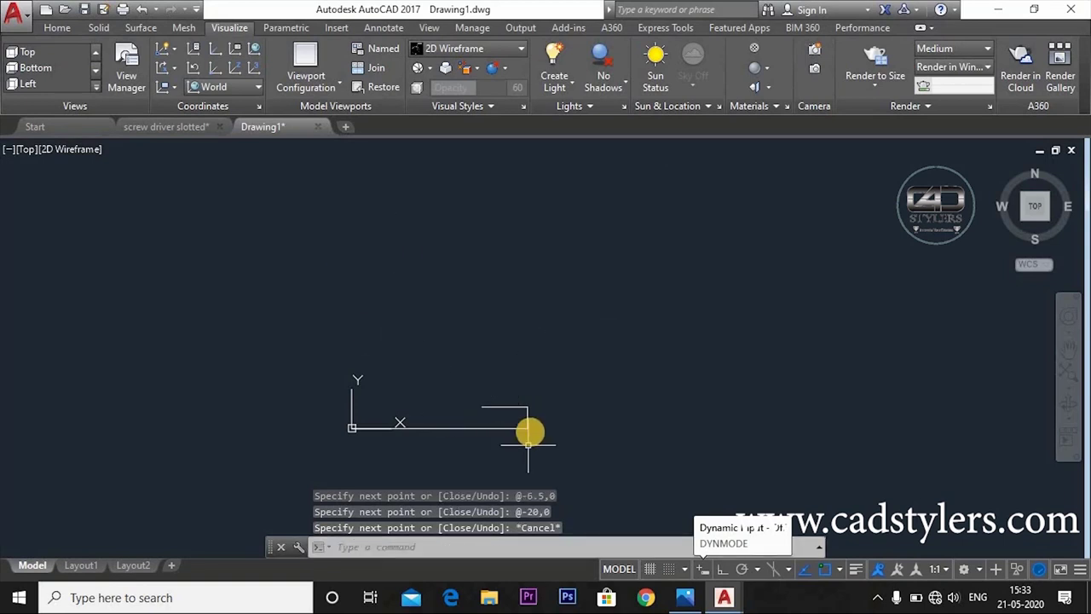
scroll(528, 443, up, 5)
click(57, 27)
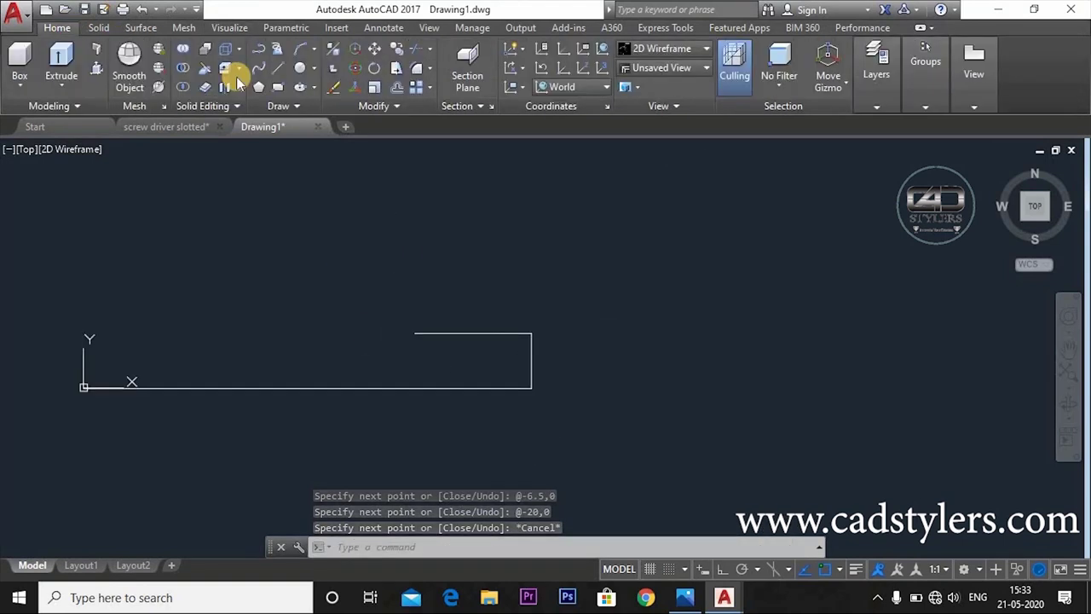
Draw a radius-10 Start-End-Radius arc between two points on the profile's top edge.
click(314, 48)
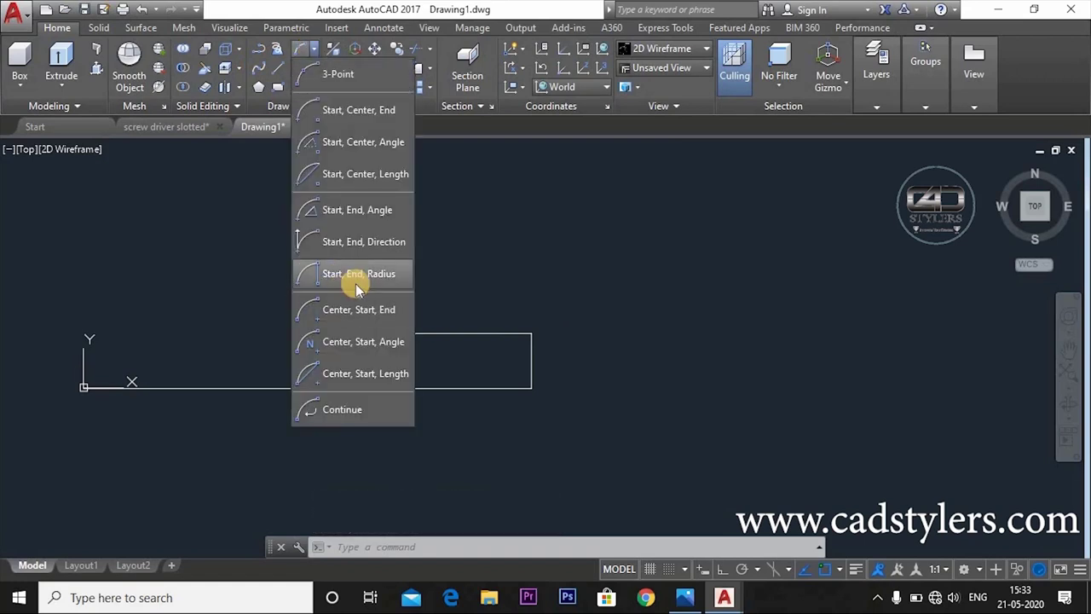
click(356, 283)
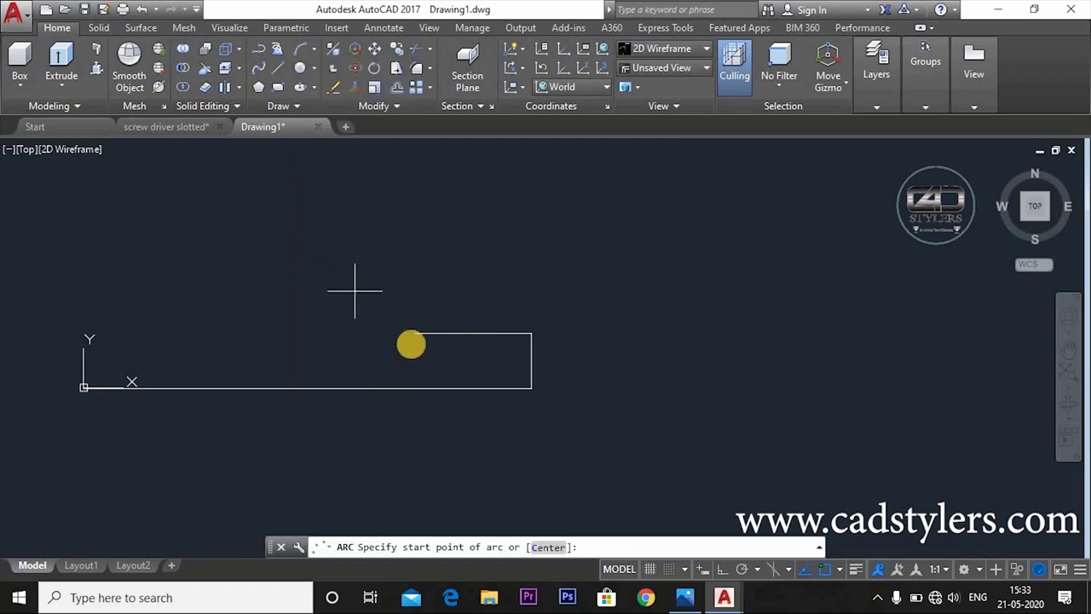
click(415, 333)
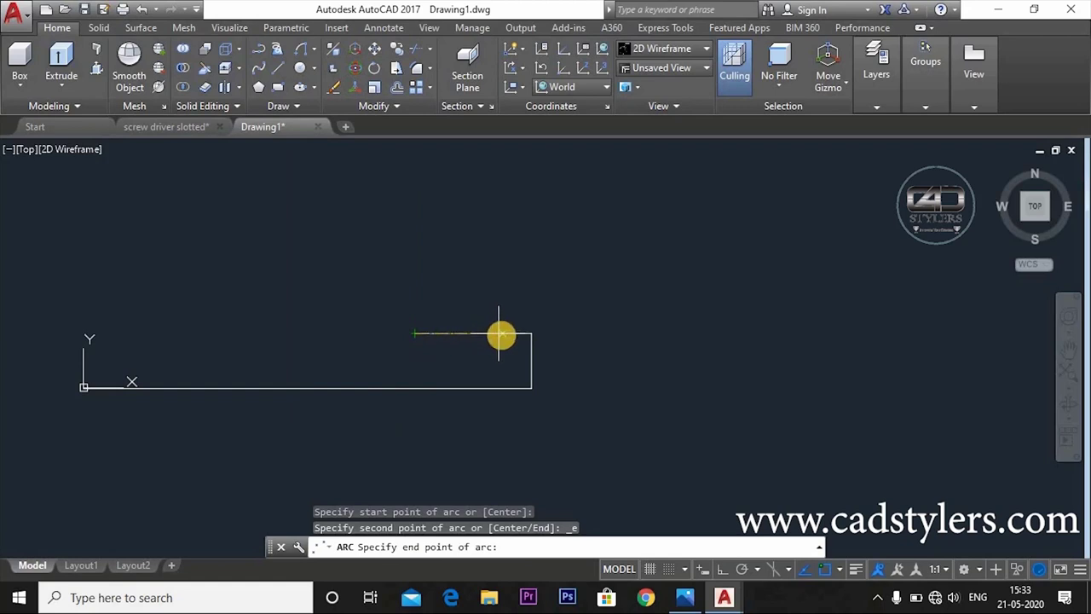
click(503, 334)
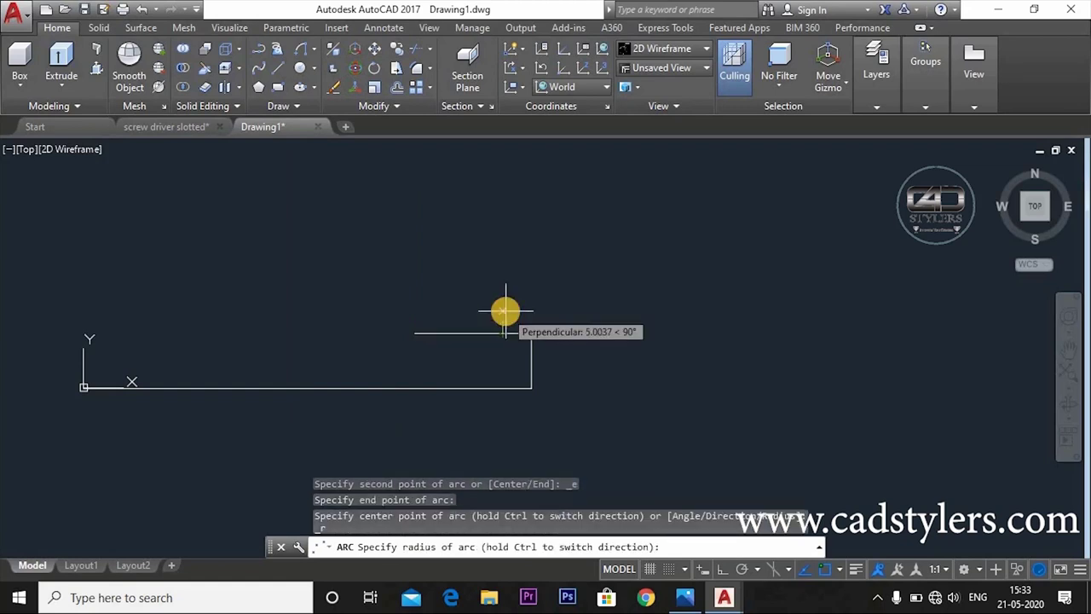
text(10)
key(Return)
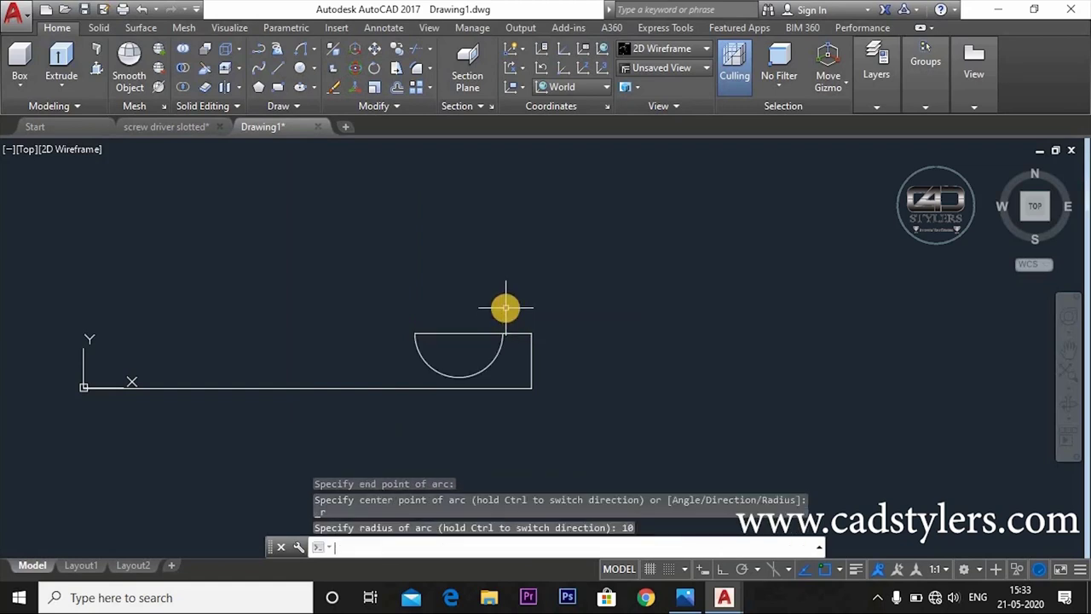
middle_drag(498, 404, 467, 345)
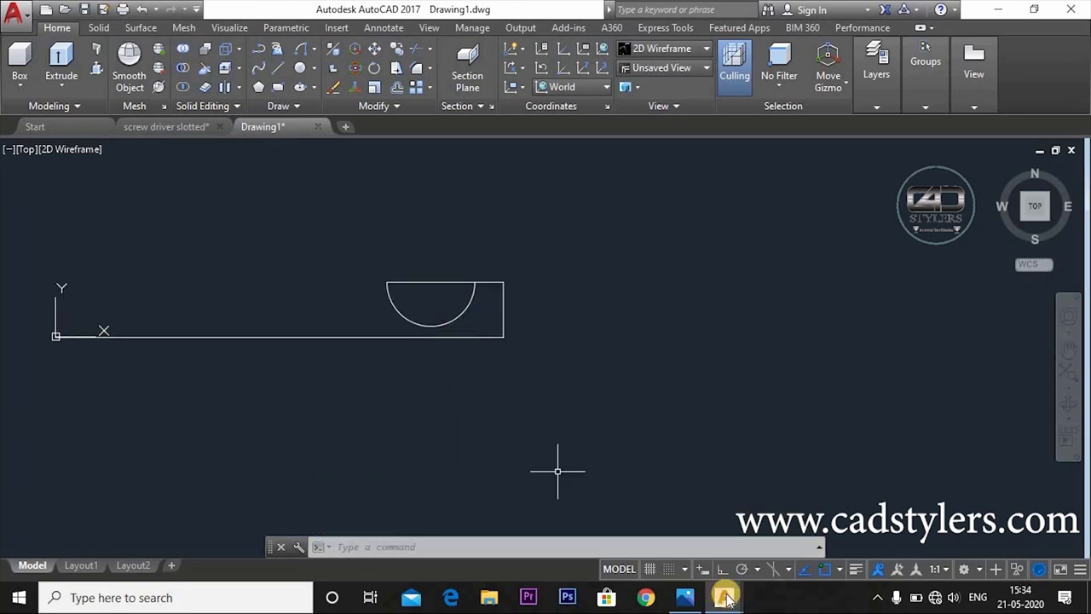
click(688, 597)
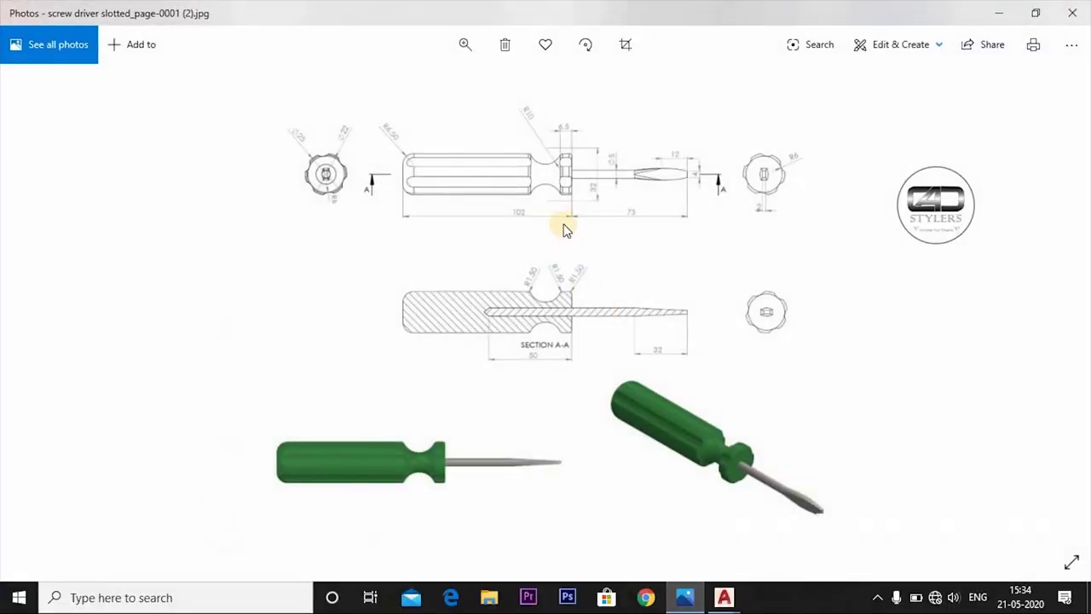
Zoom into the reference image, then return to the AutoCAD drawing.
scroll(588, 205, up, 3)
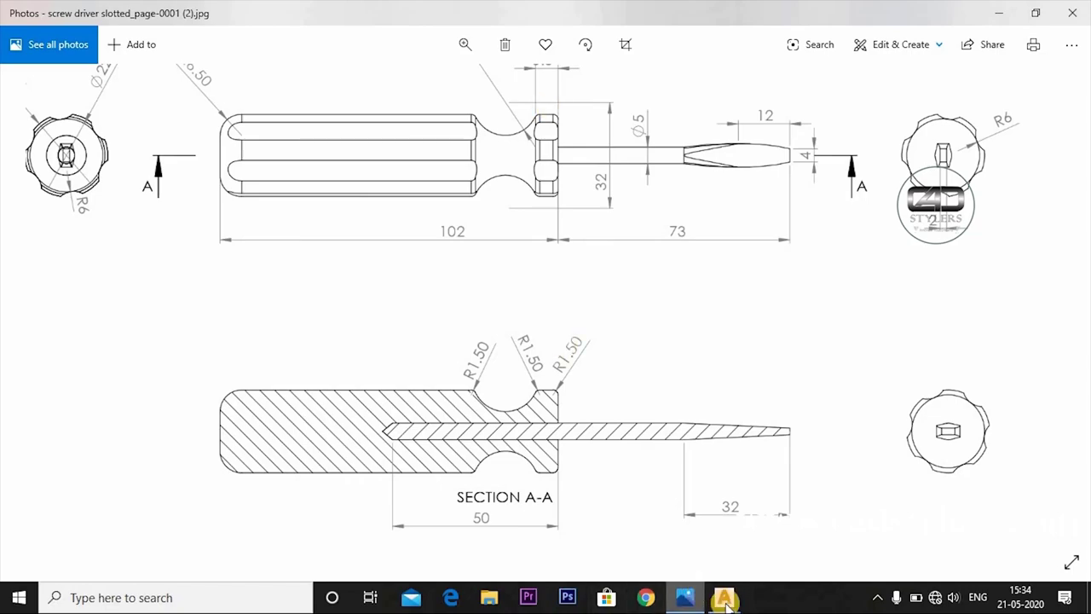
click(715, 590)
Move the arc straight up 3.5 units with Ortho on.
click(810, 536)
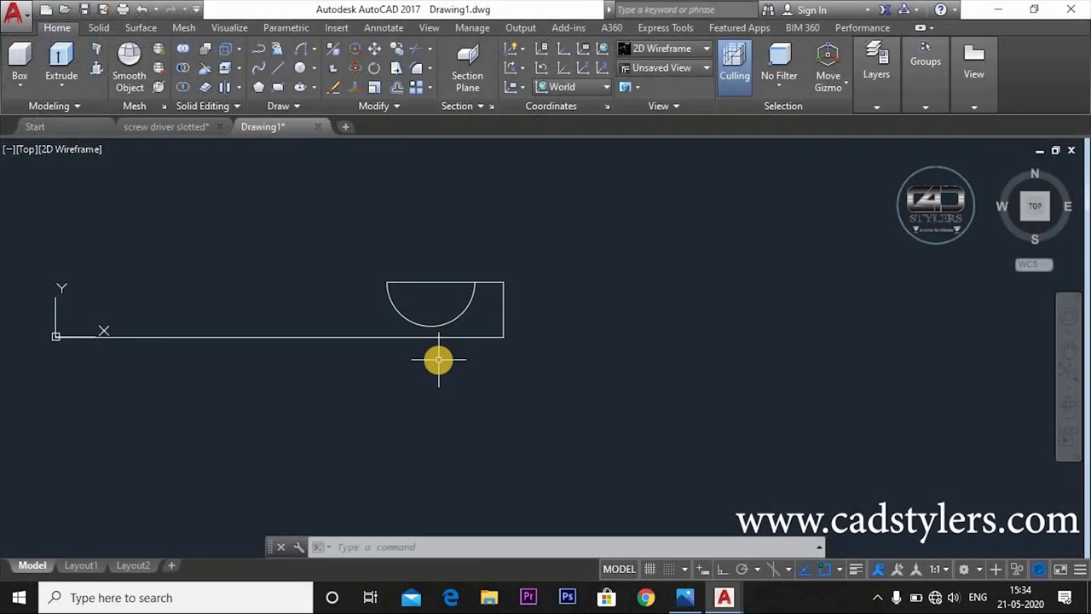
text(m)
key(Return)
click(460, 314)
key(Return)
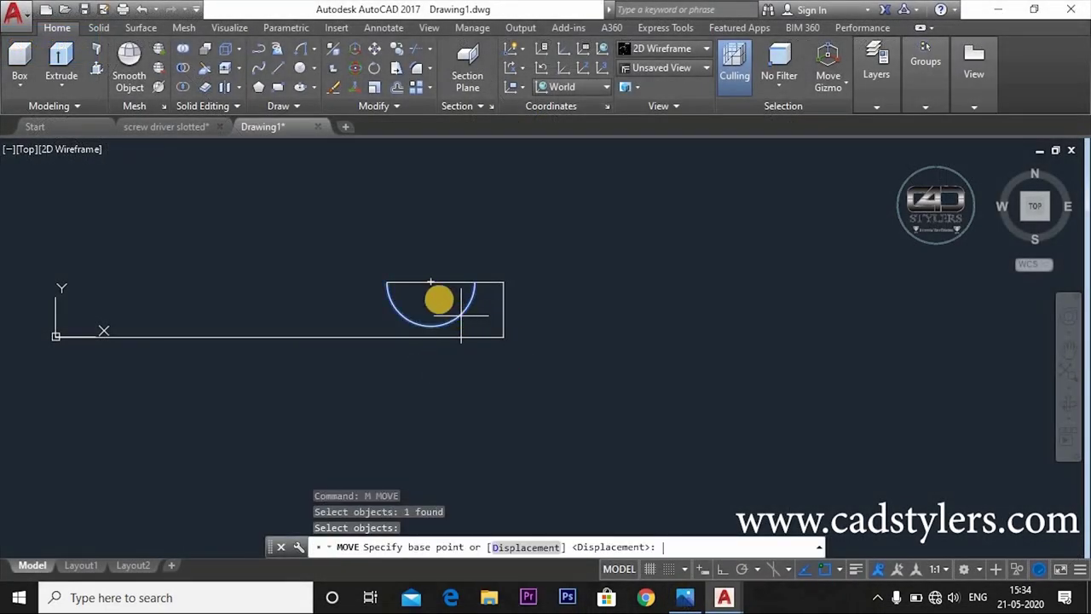
click(430, 286)
key(F8)
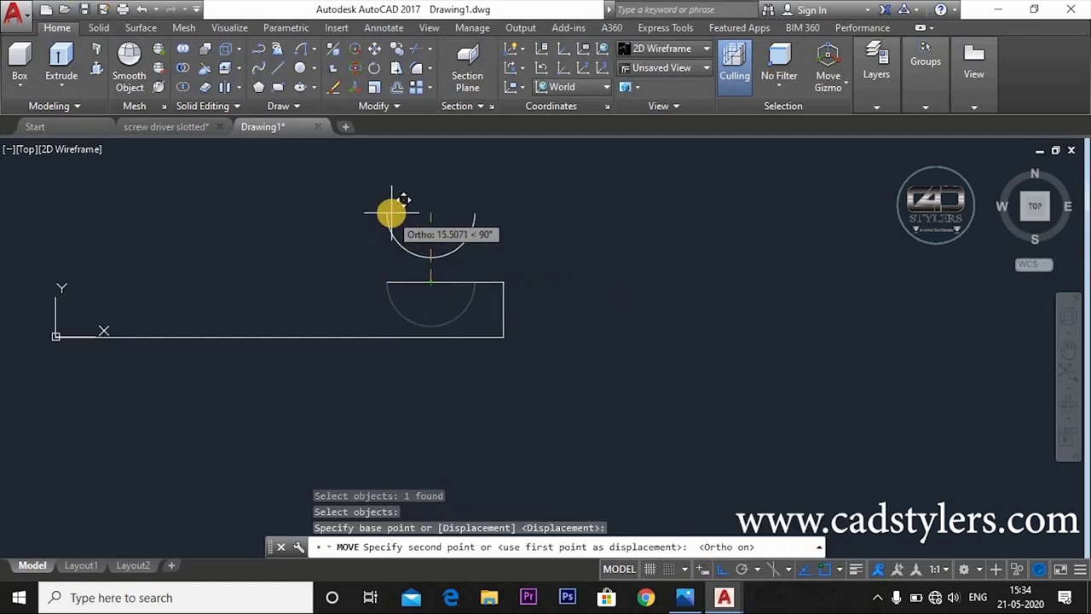
text(3.5)
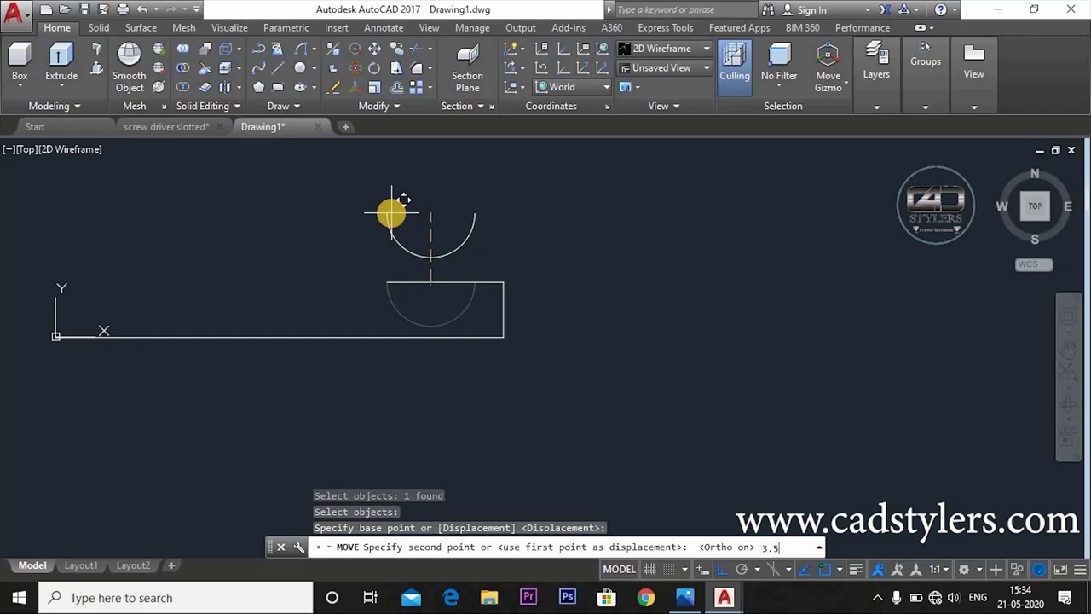
key(Return)
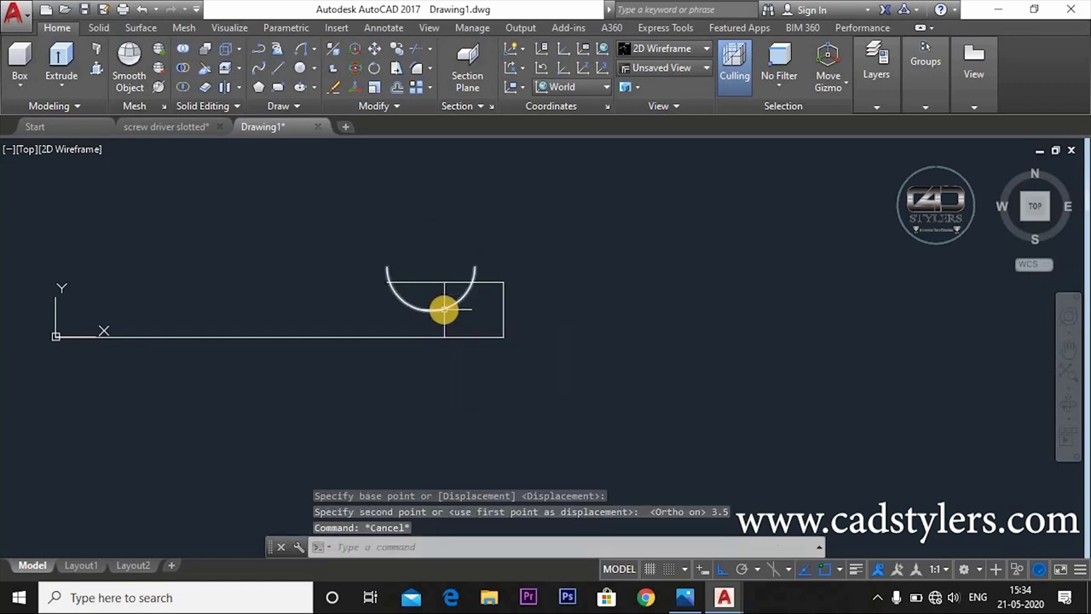
Trim the top edge inside the arc to form the round notch.
text(tr)
key(Return)
key(Return)
click(475, 280)
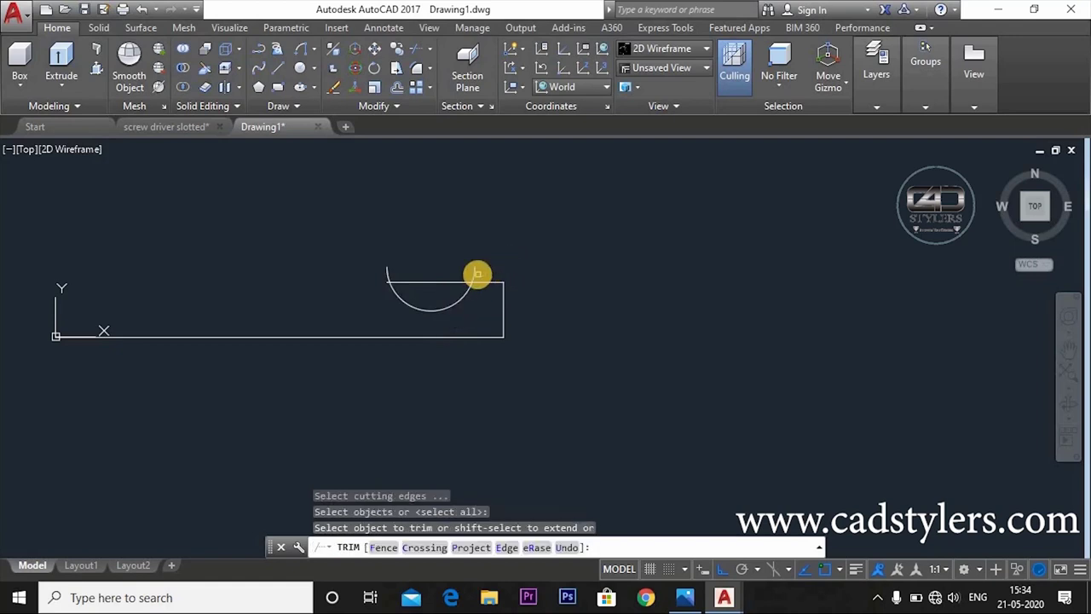
key(Escape)
text(LINE Spe)
Begin a line from the origin 0,0 to close the outline, and recentre the zoomed profile.
key(Return)
key(Escape)
text(l)
key(Return)
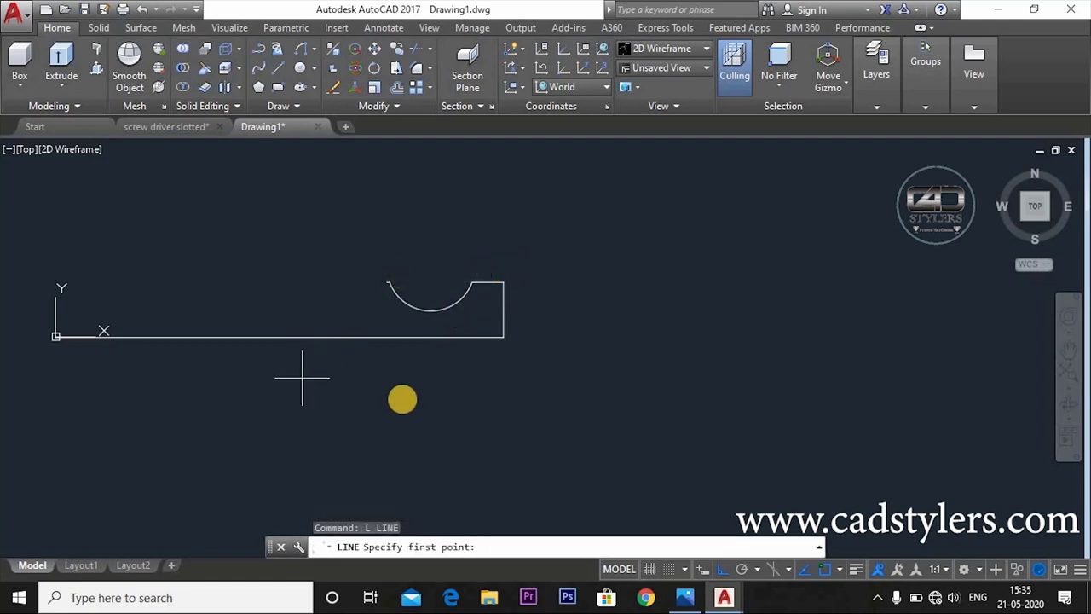
text(0)
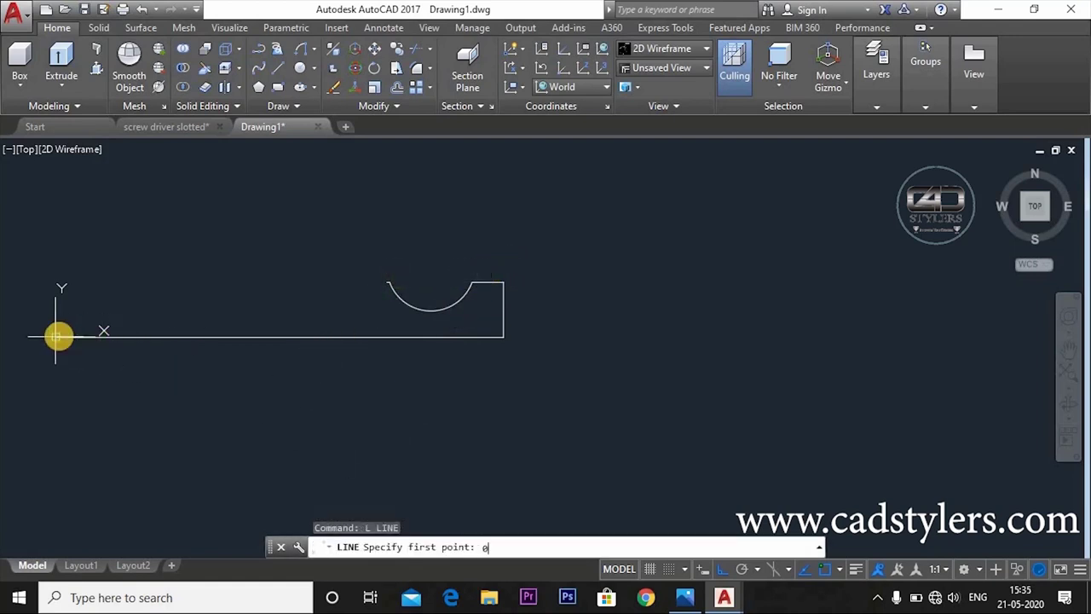
text(,0)
key(Return)
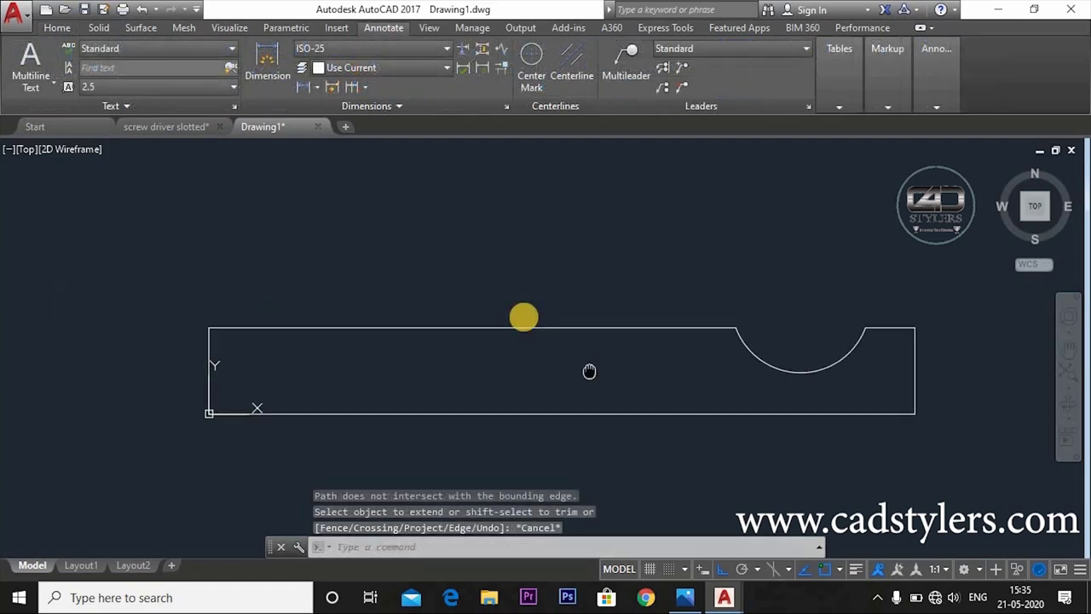
middle_drag(552, 423, 597, 406)
scroll(633, 360, up, 3)
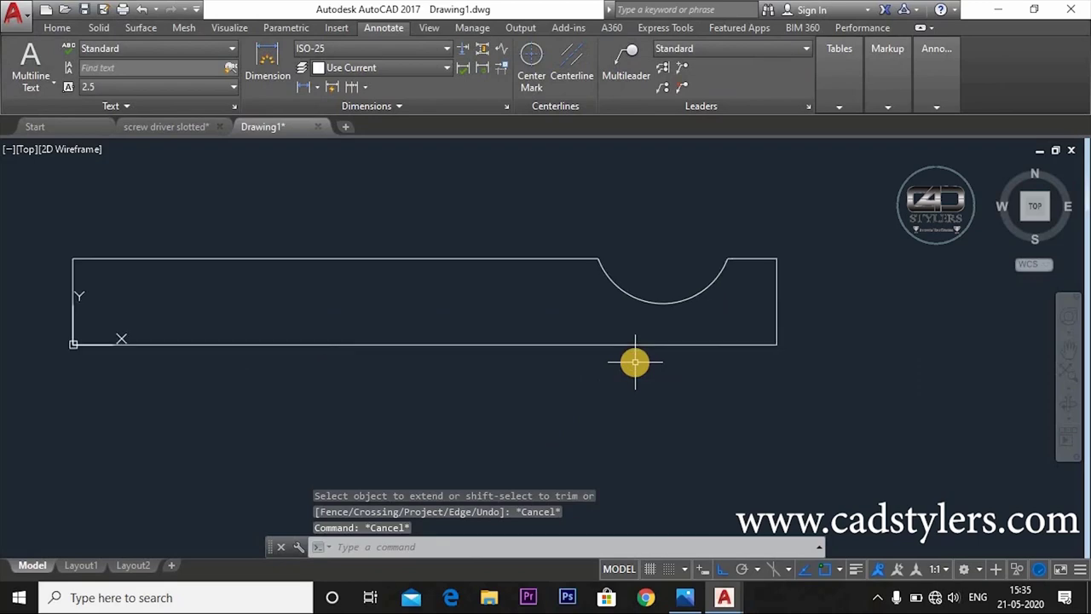
middle_drag(633, 361, 620, 384)
Zoom into the Photos reference, then return to Drawing1 and nudge the view down.
click(684, 596)
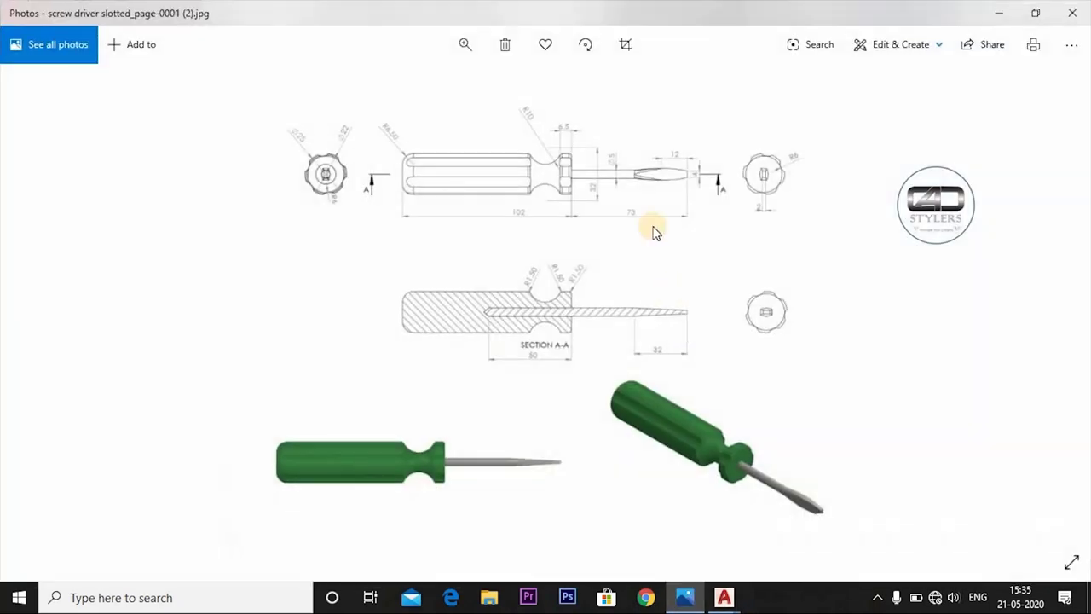
scroll(562, 172, up, 3)
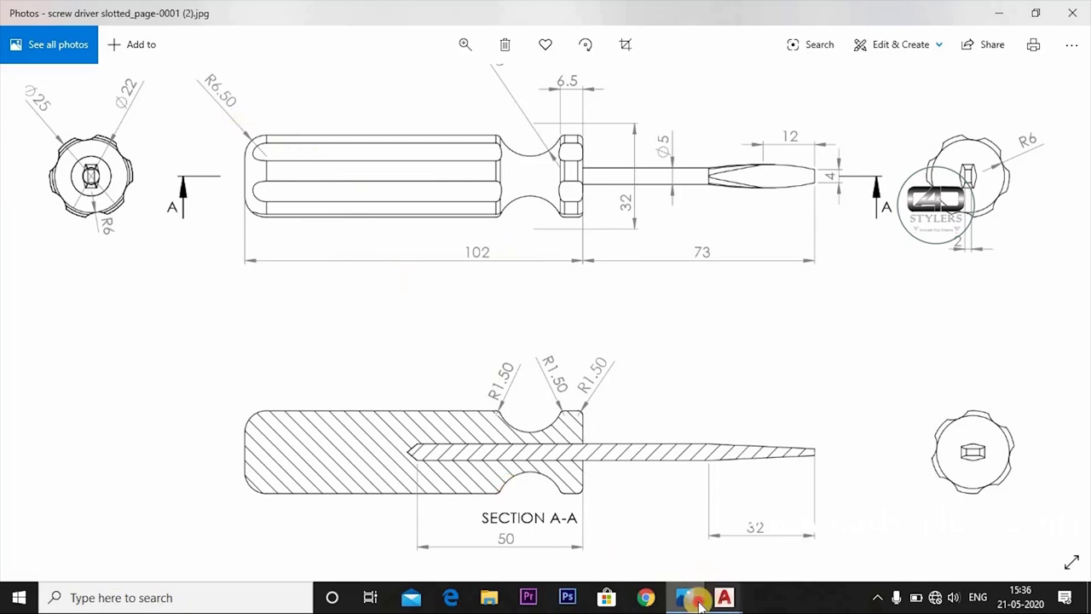
click(724, 597)
middle_drag(679, 389, 674, 417)
Fillet the top-right corner and the arc-to-edge joint with radius 1.5 in Multiple mode.
text(f)
key(Return)
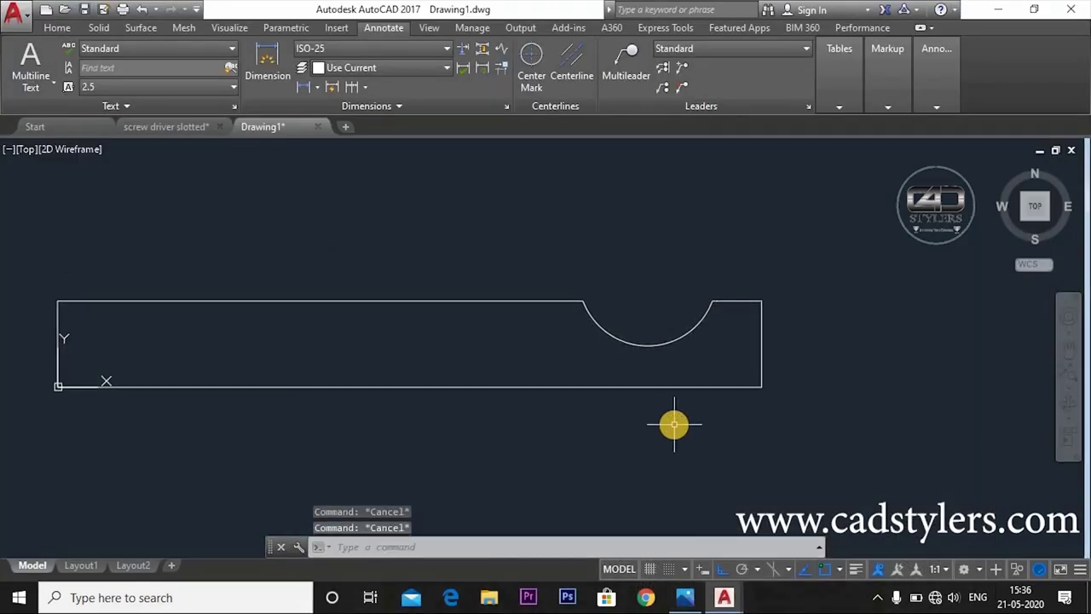
text(r)
key(Return)
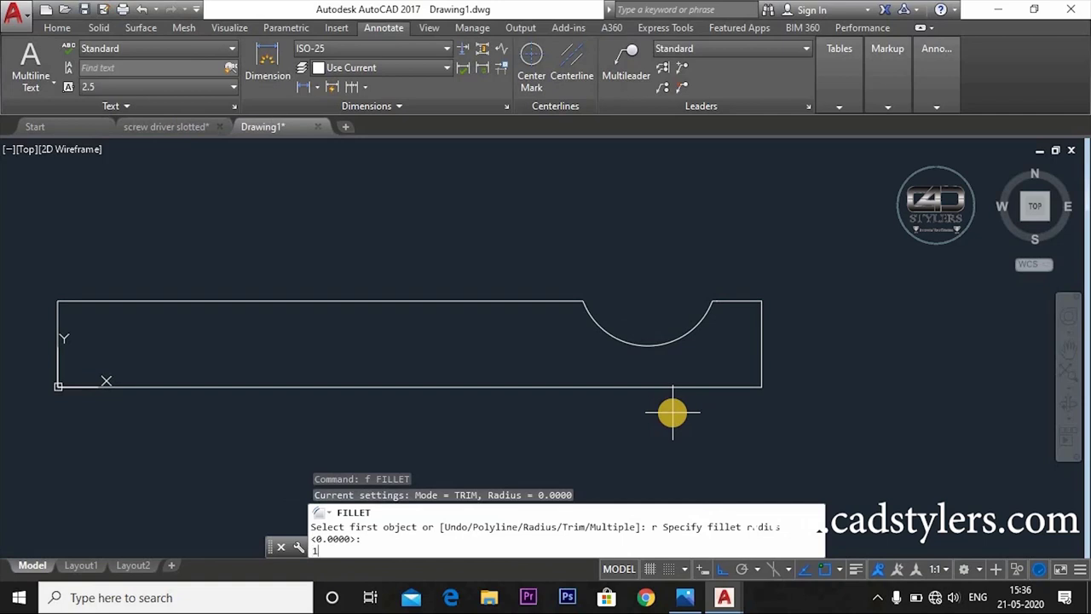
text(5)
key(Return)
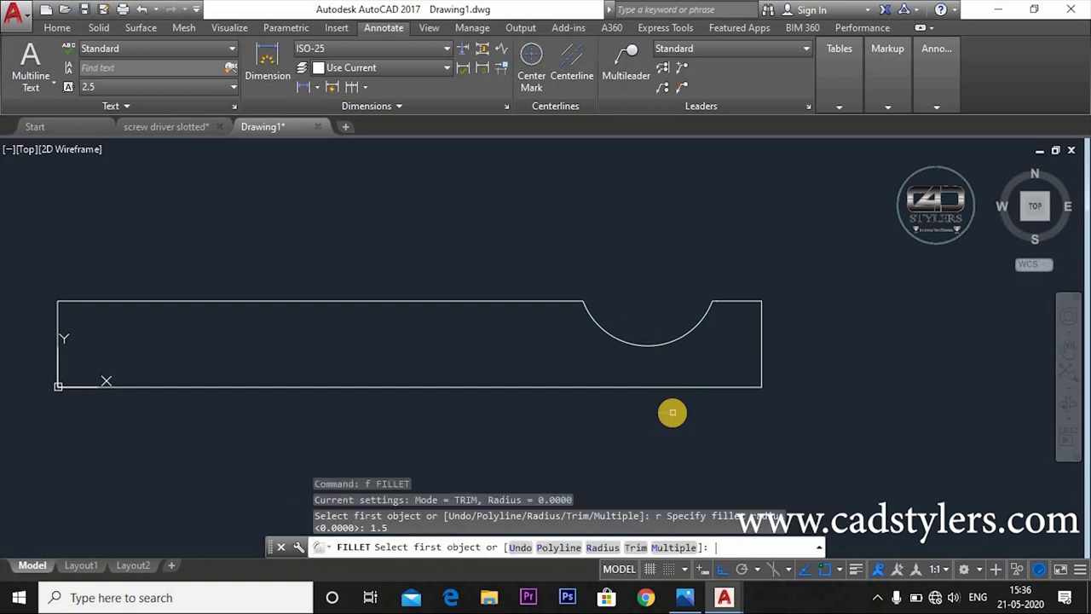
text(m)
key(Return)
click(758, 305)
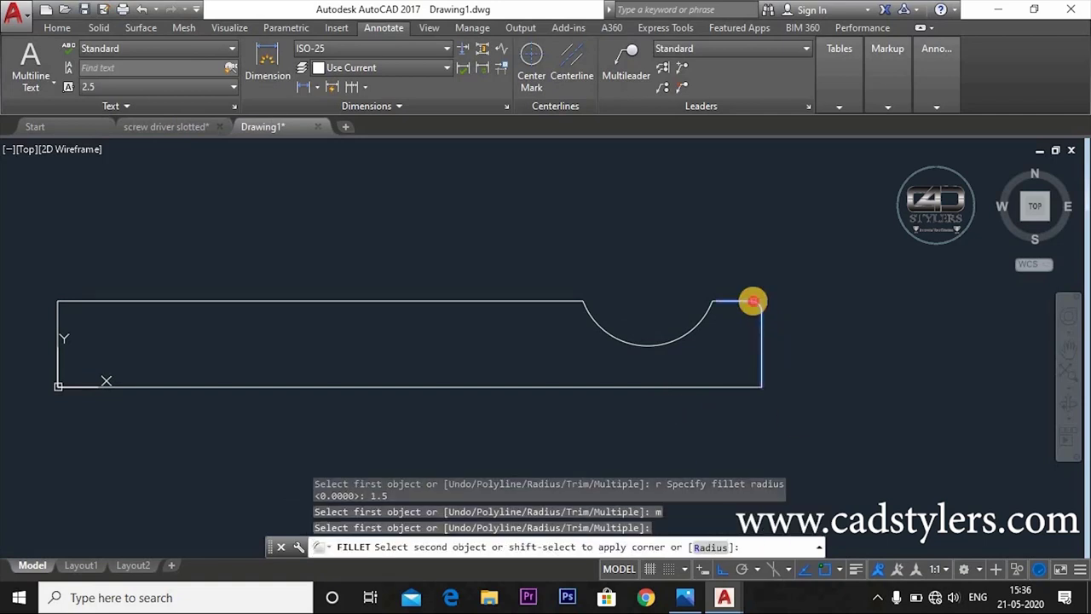
click(751, 301)
click(704, 316)
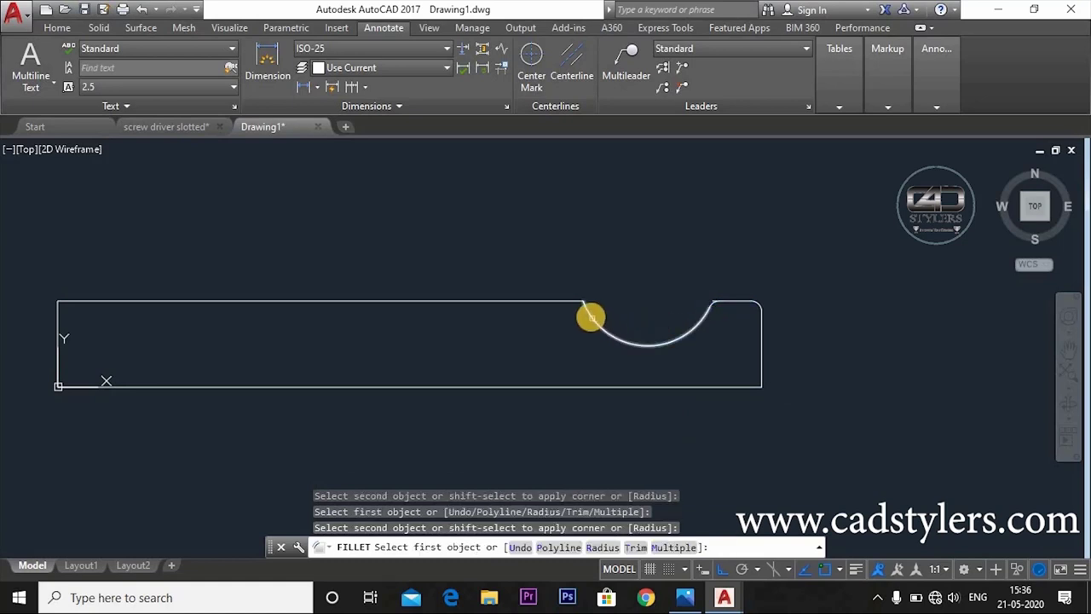
click(565, 300)
End that fillet and restart FILLET with the radius set to 6.5.
scroll(724, 273, up, 2)
scroll(733, 256, up, 1)
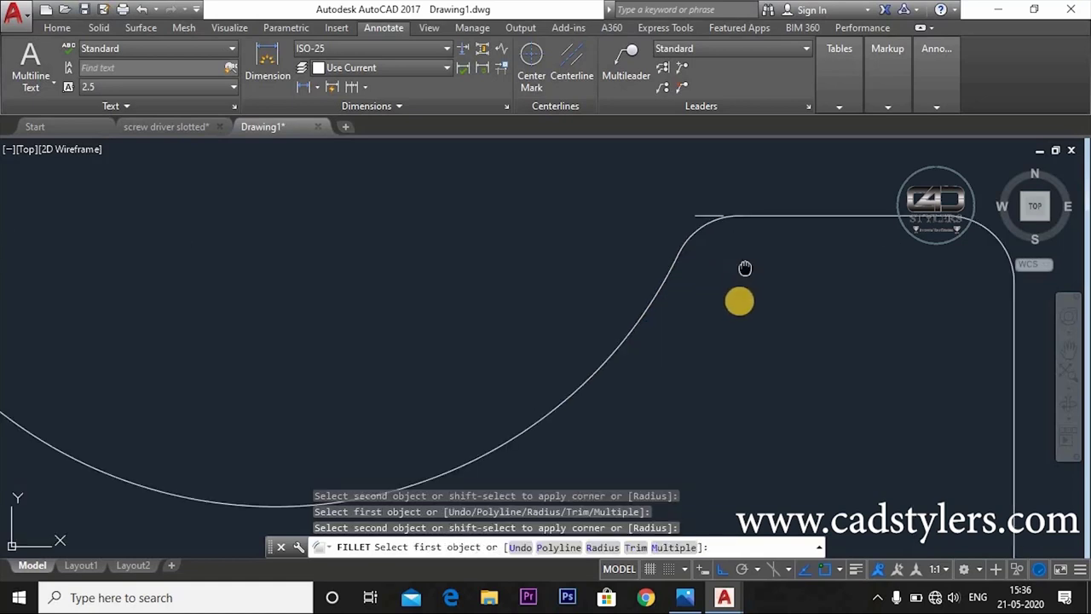
scroll(733, 289, down, 1)
scroll(736, 304, down, 1)
scroll(738, 341, down, 1)
scroll(707, 362, down, 3)
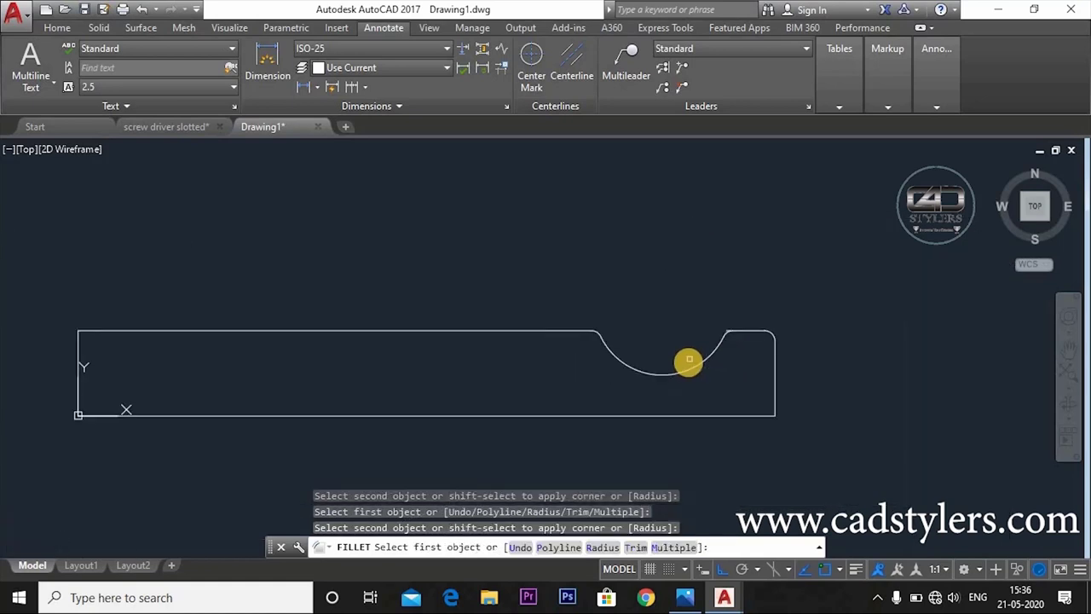
key(Escape)
text(f)
key(Return)
text(r)
key(Return)
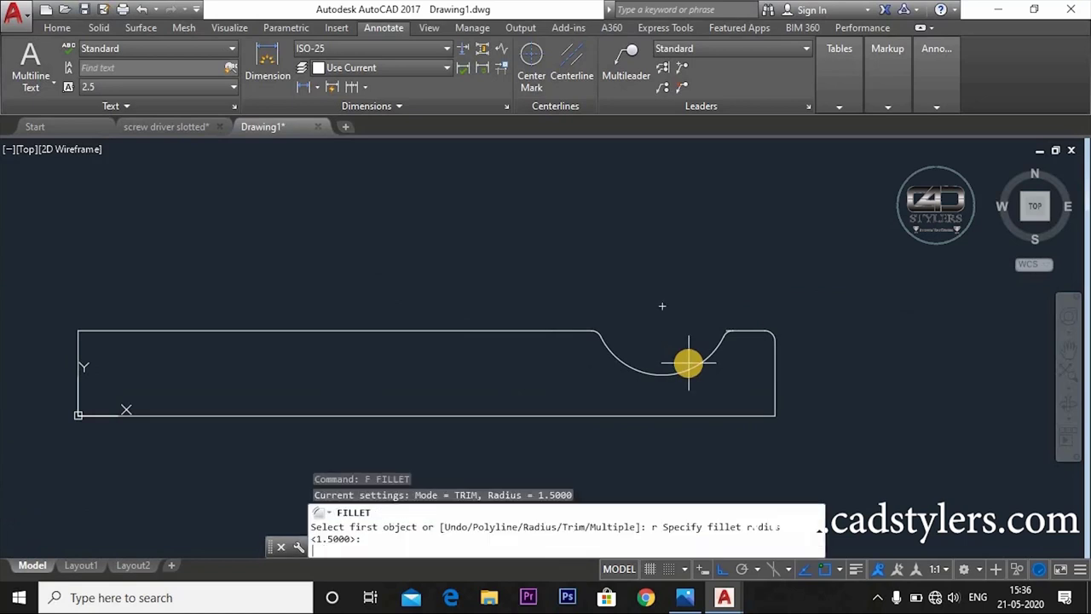
text(6.5)
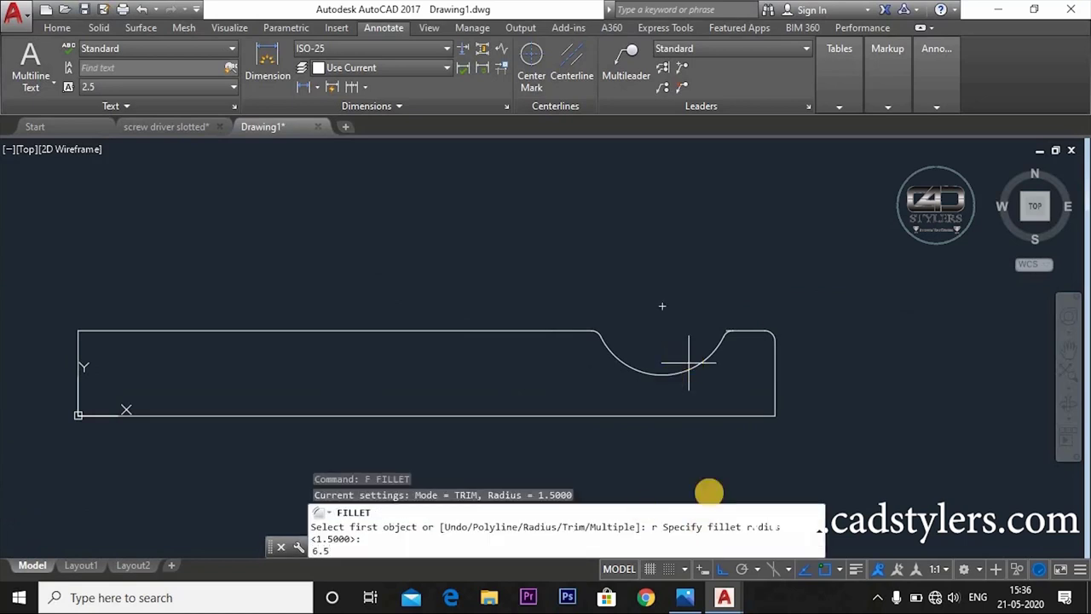
key(Return)
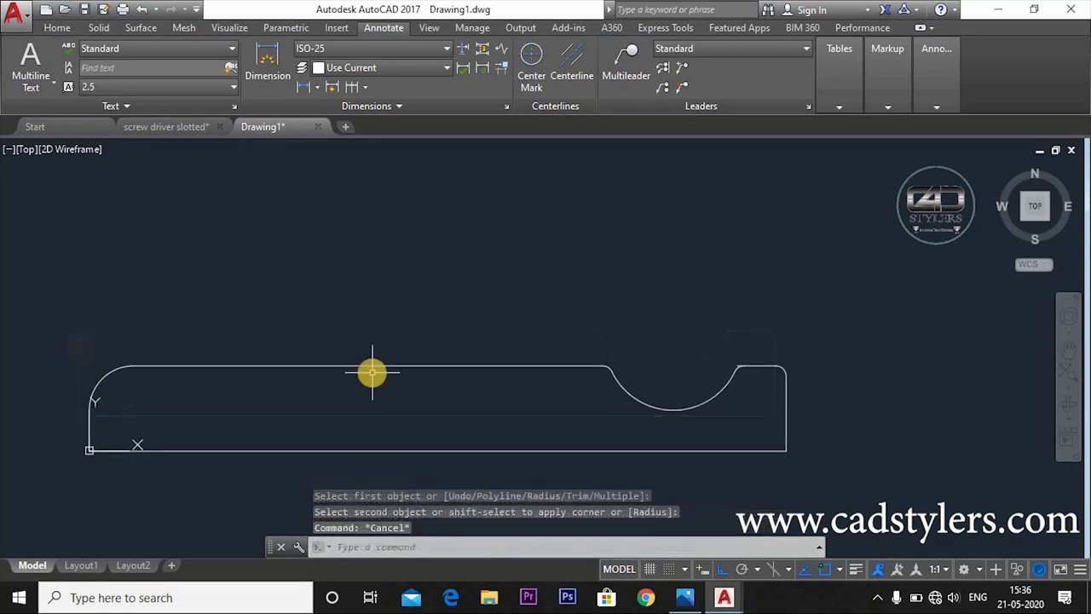
Begin ERASE on the object at the arc corner, cancel it, and recentre the whole profile.
text(e)
key(Return)
scroll(772, 346, up, 3)
scroll(755, 317, up, 3)
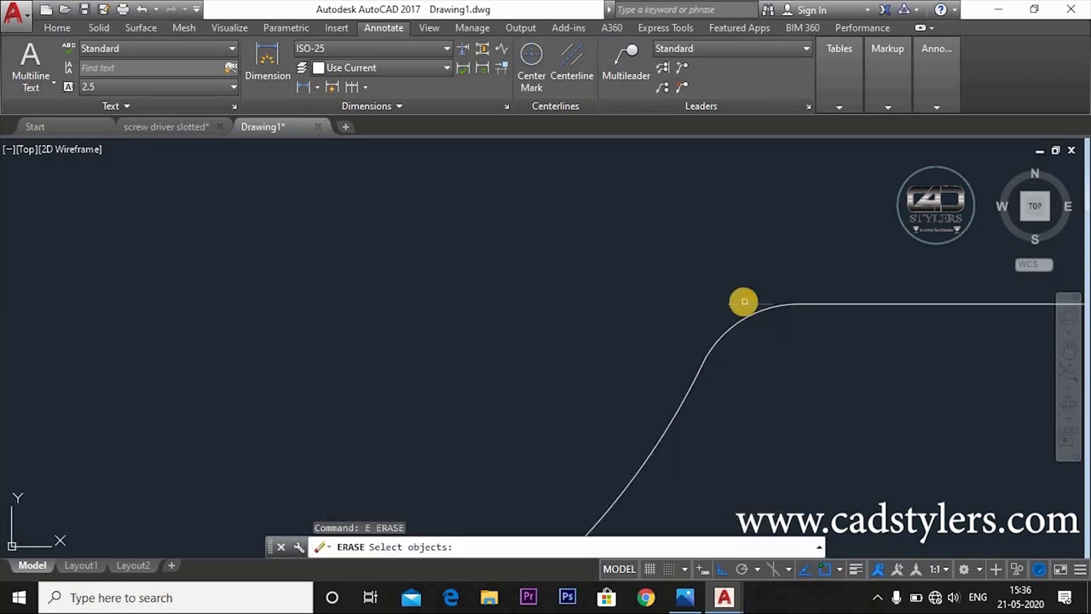
click(743, 300)
key(Escape)
scroll(753, 432, down, 3)
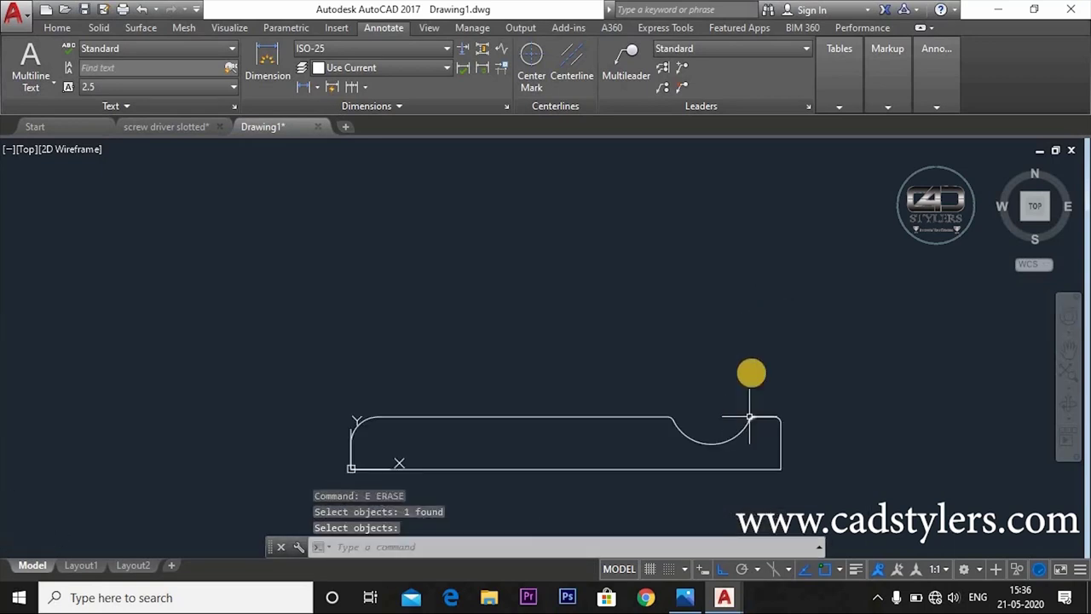
middle_drag(750, 377, 750, 299)
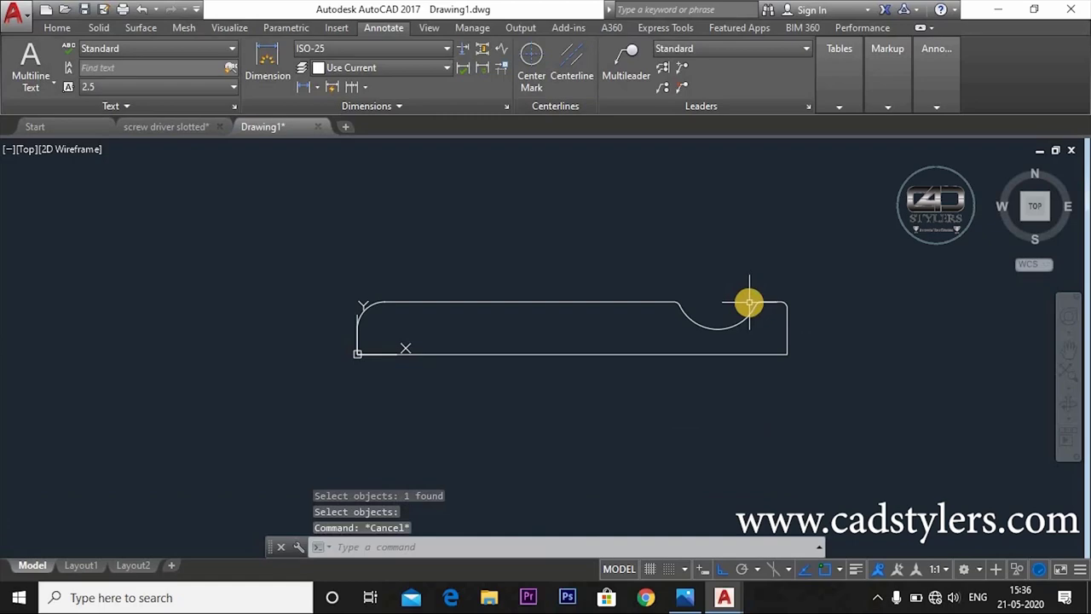
Zoom into Section A-A to read the 50 shaft insertion, 32 tip and R1.50 fillets.
click(685, 597)
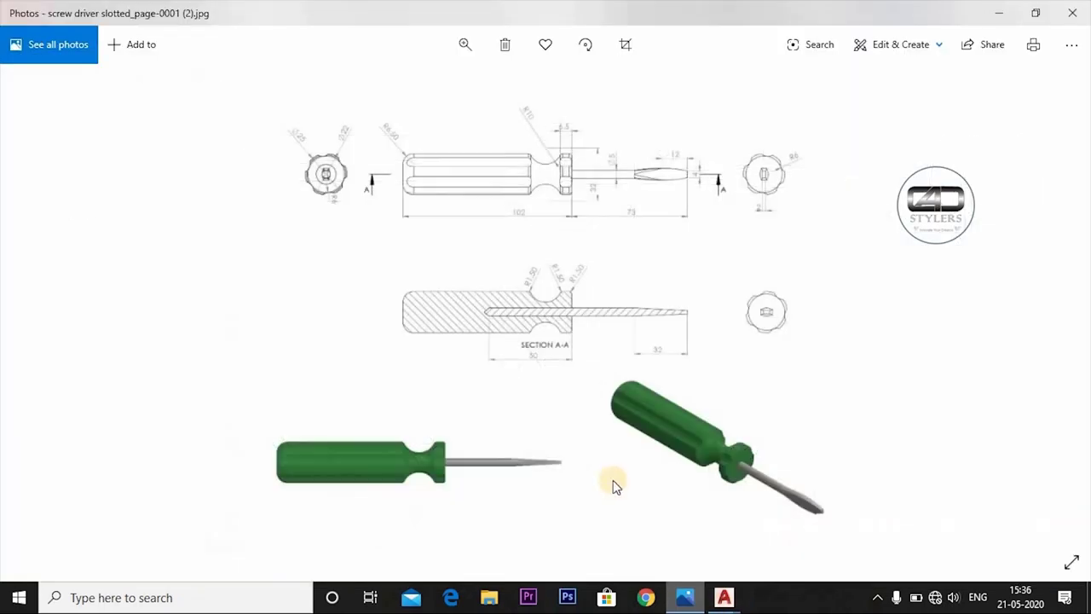
ctrl+scroll(562, 314, up, 1)
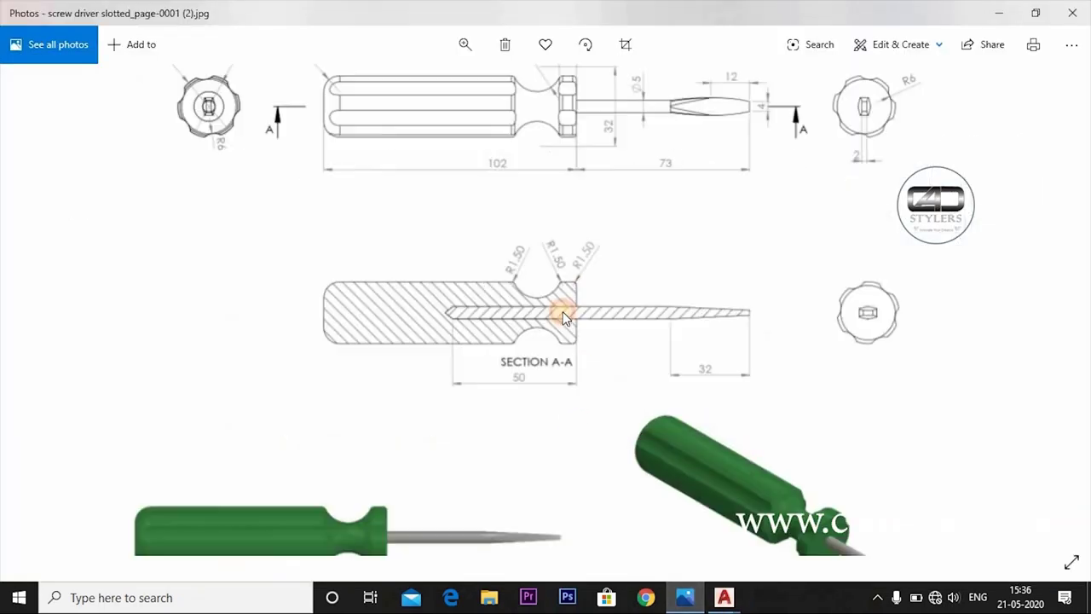
ctrl+scroll(562, 317, up, 1)
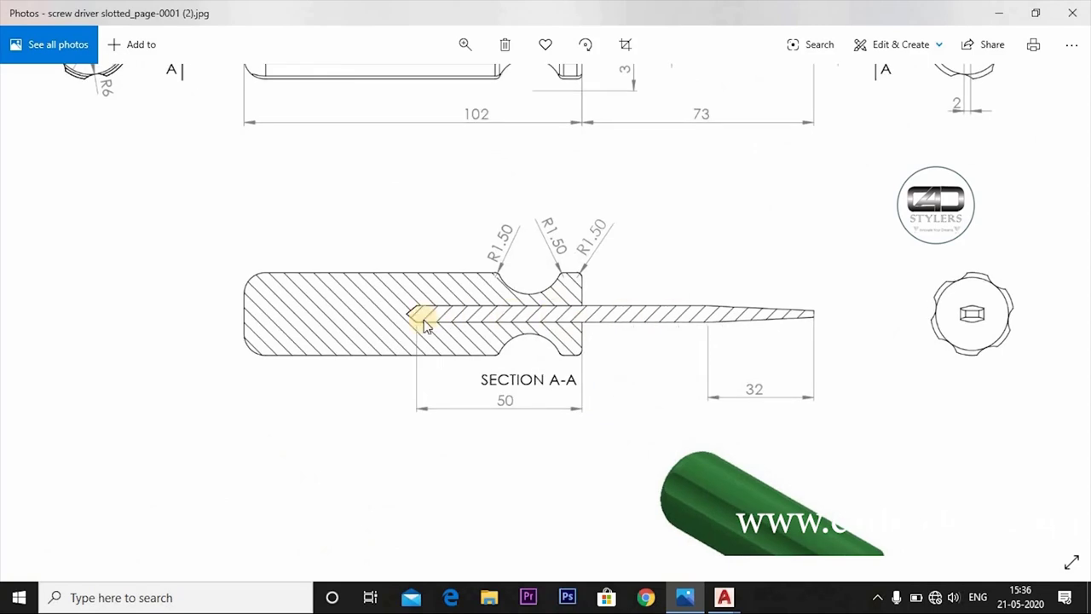
scroll(482, 341, up, 1)
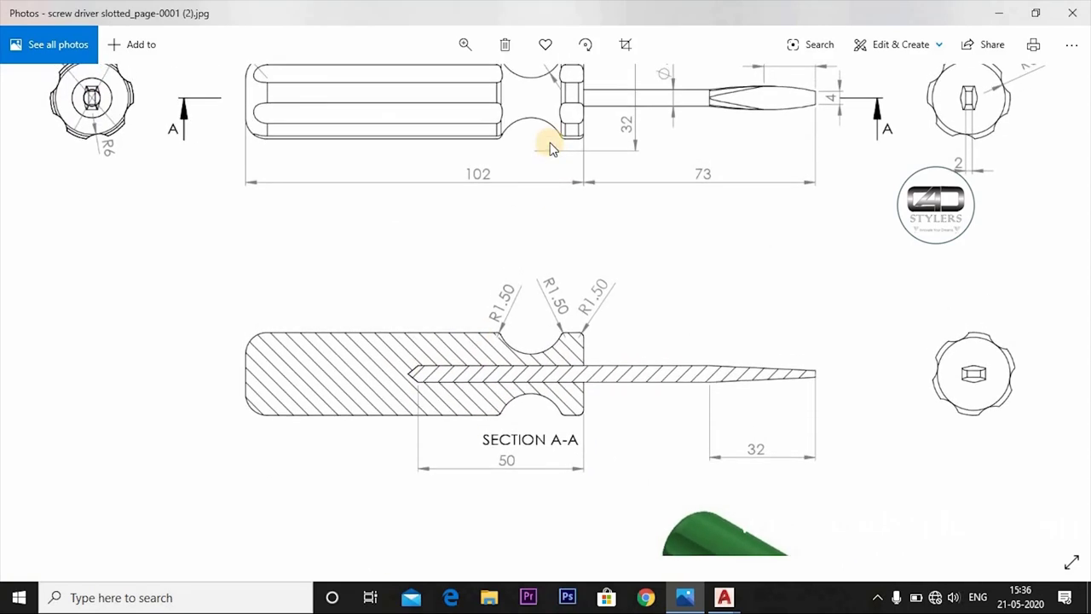
scroll(633, 214, up, 1)
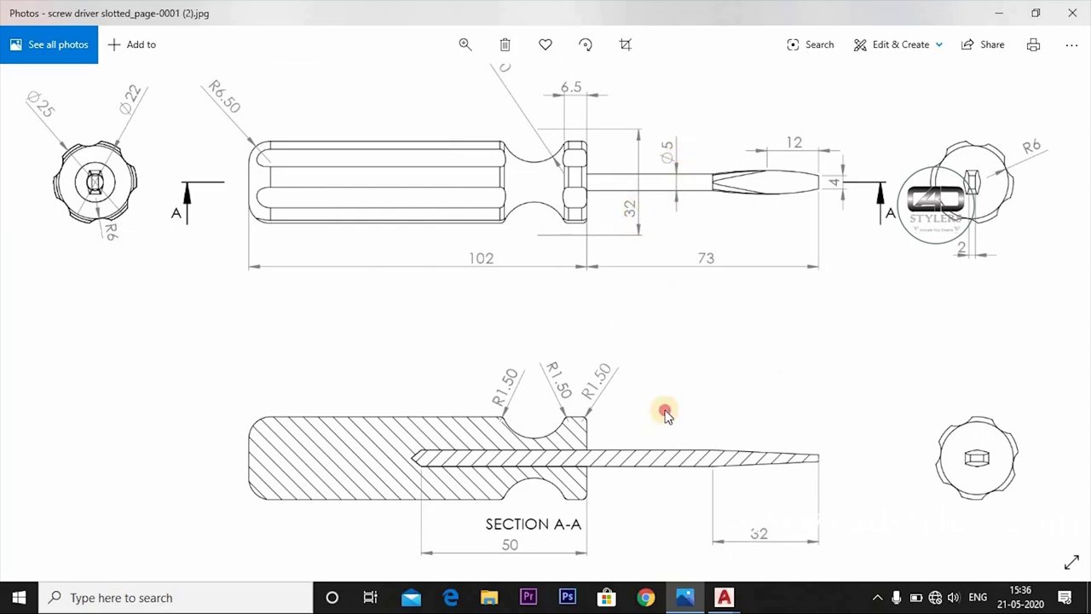
scroll(669, 353, down, 1)
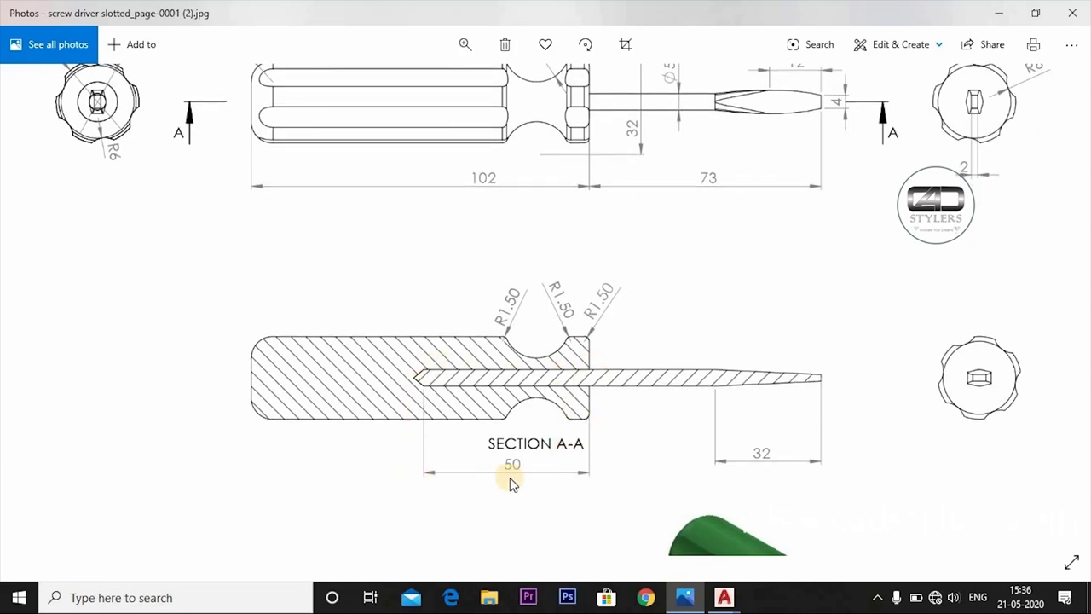
drag(414, 384, 409, 415)
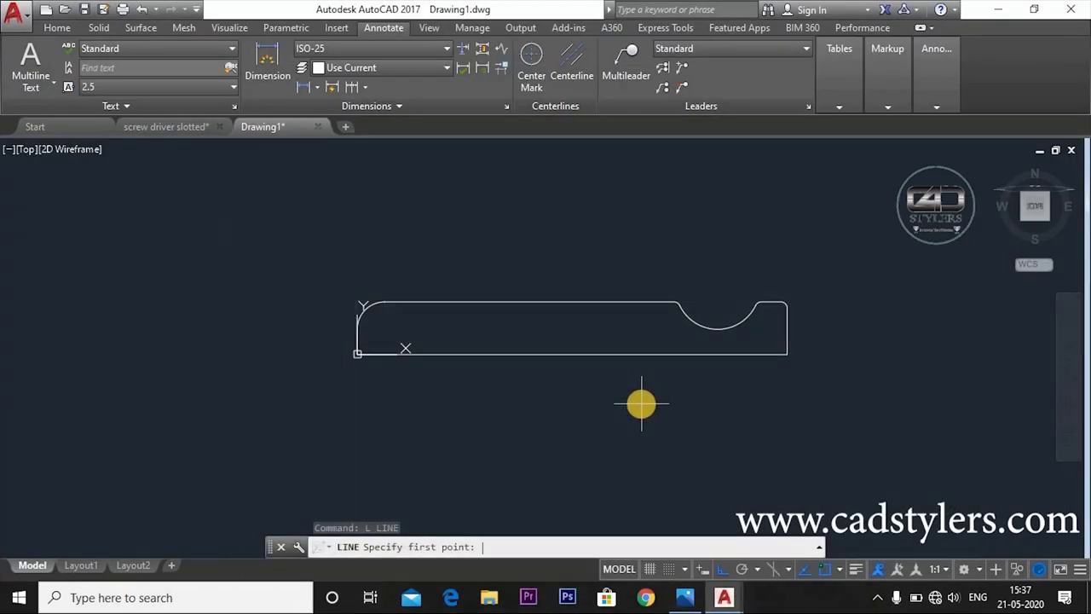
Offset the profile's bottom edge 2.5 inward.
key(Escape)
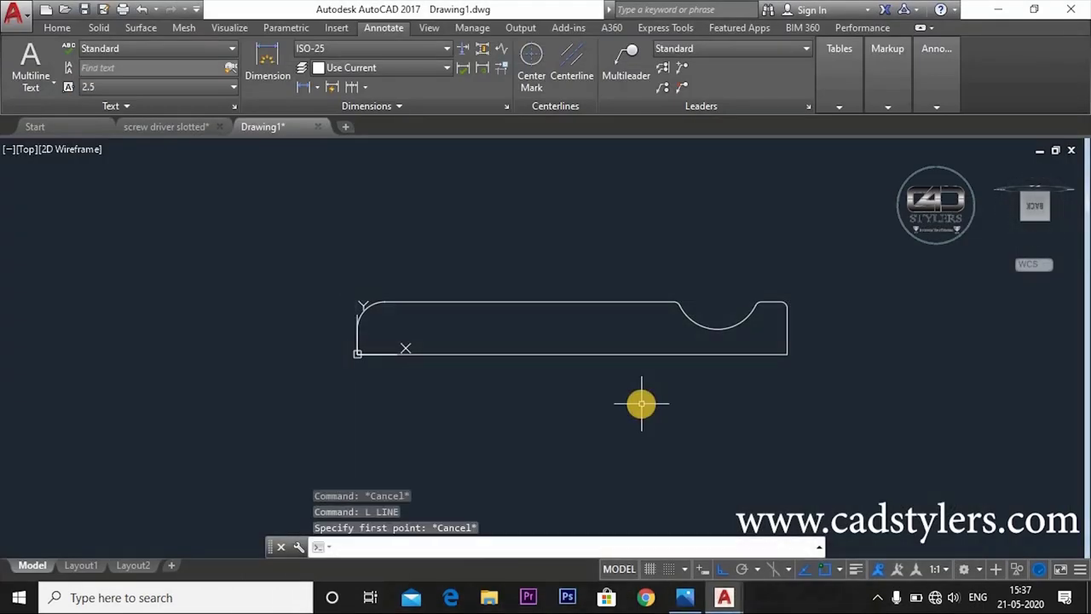
text(o)
key(Return)
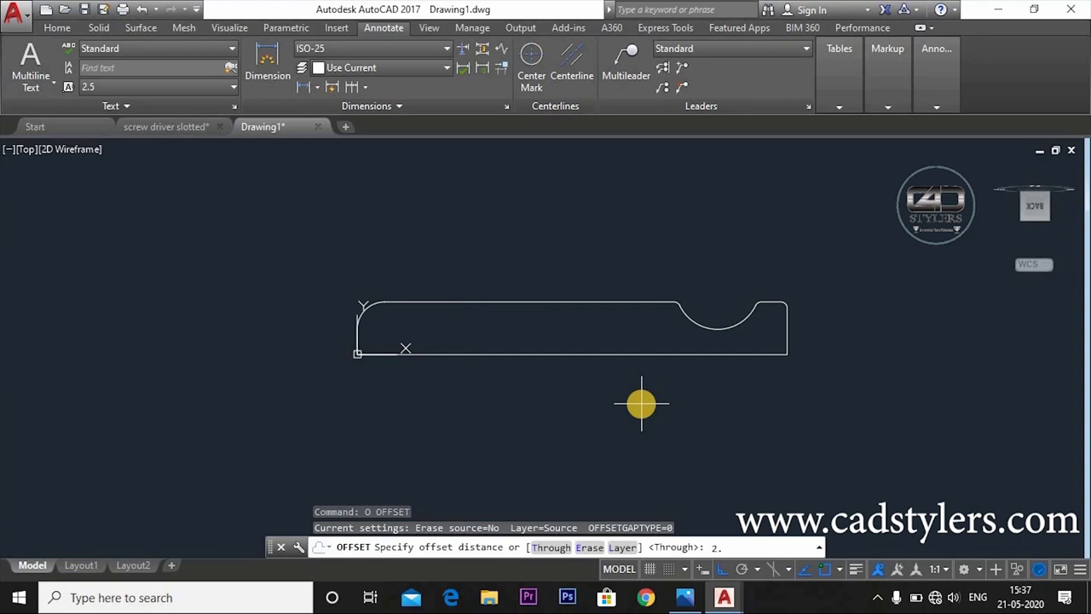
key(5)
key(Return)
click(669, 353)
click(689, 338)
key(Escape)
text(o)
key(Return)
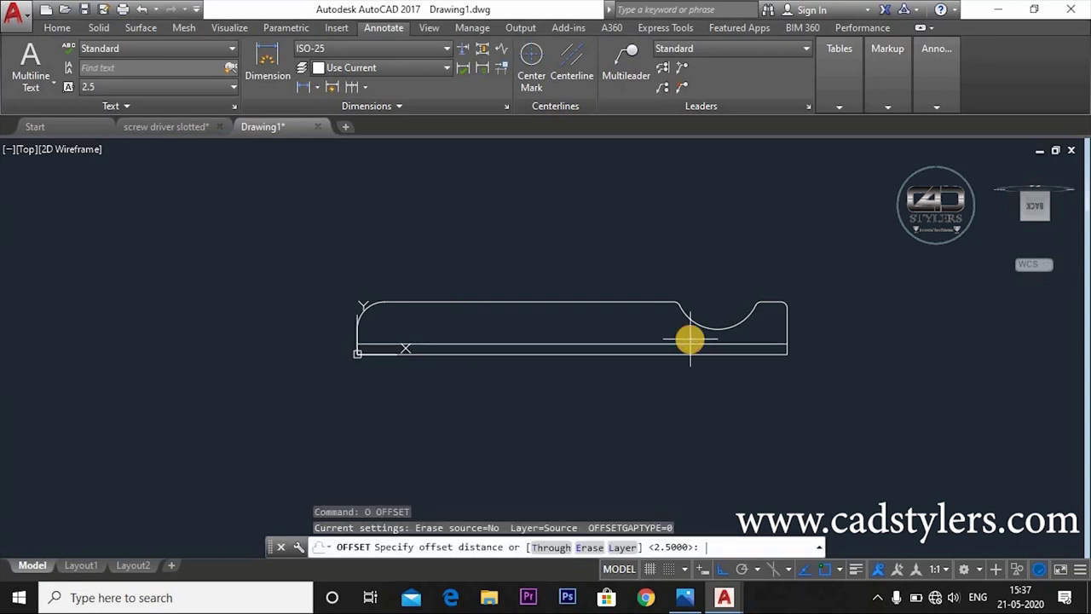
key(Return)
key(Escape)
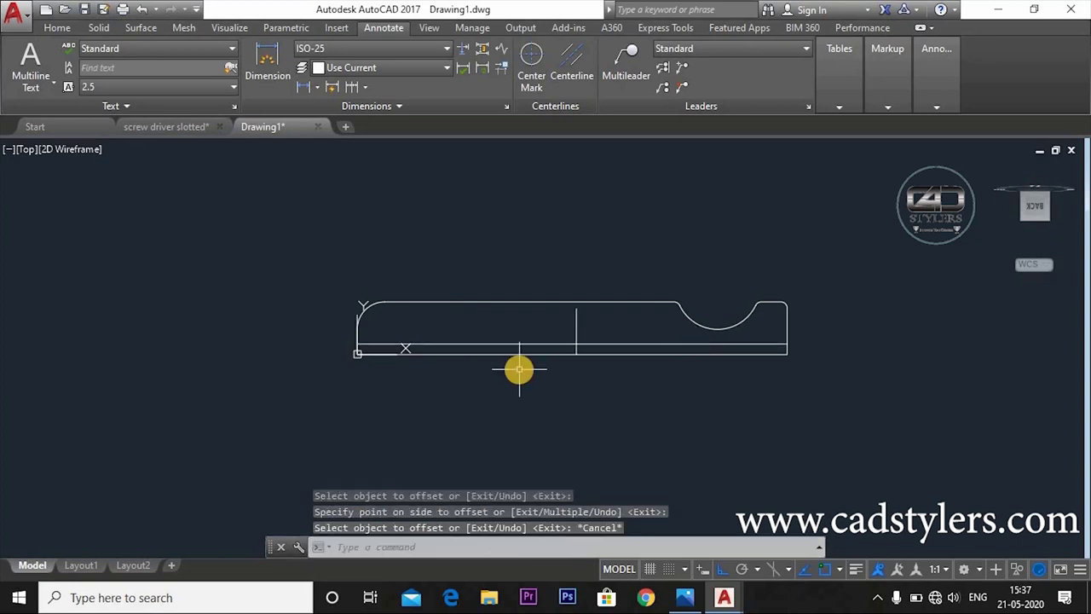
scroll(563, 357, up, 3)
Draw a 2.5 chamfer line at 45° from the intersection and erase the vertical construction line.
text(l)
key(Return)
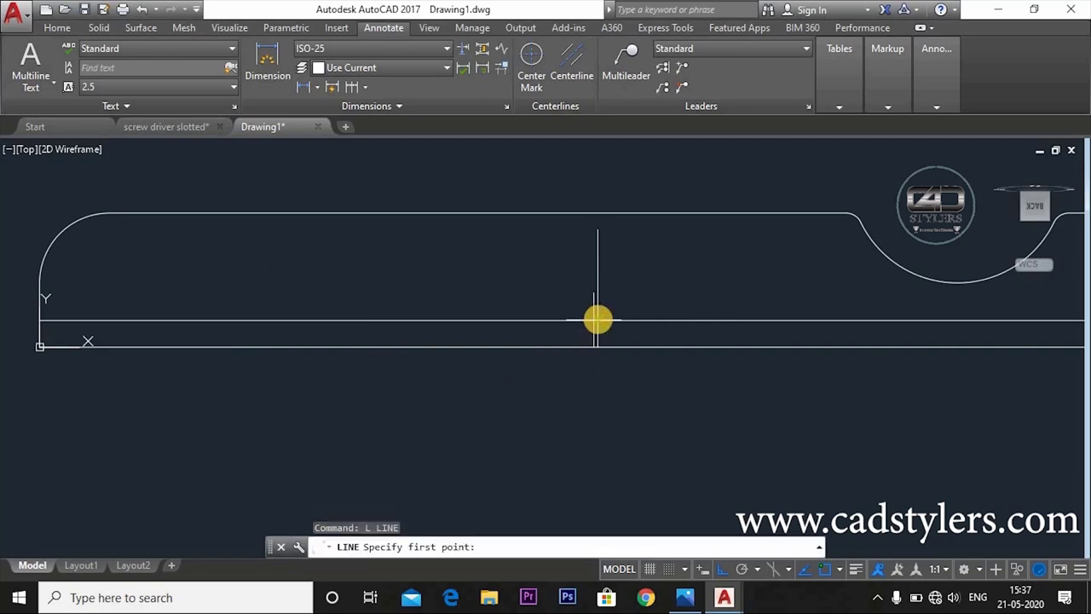
click(597, 321)
text(2)
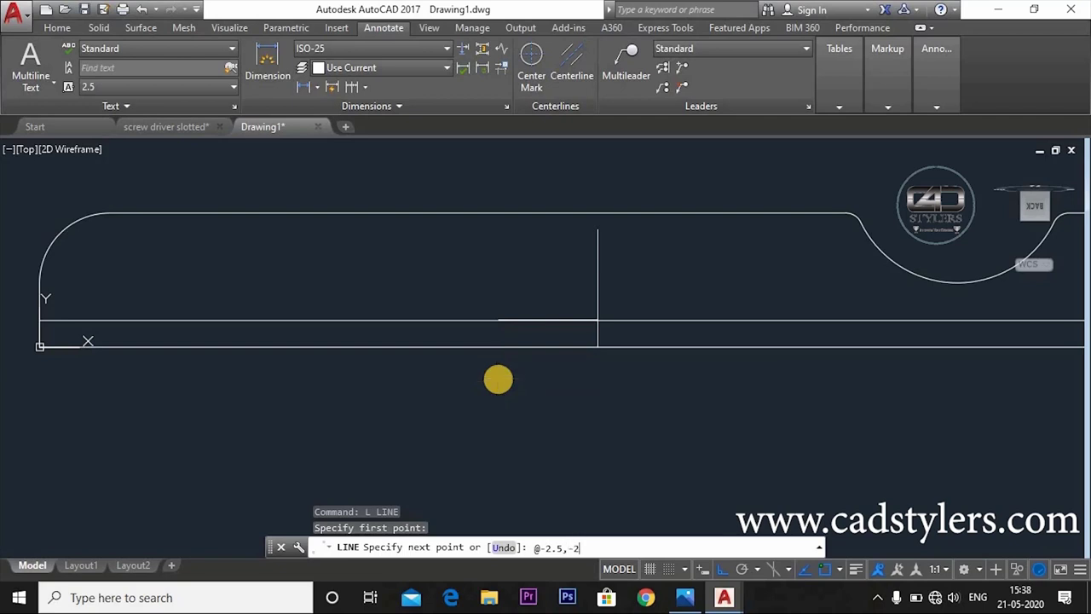
text(.5)
key(Return)
key(Escape)
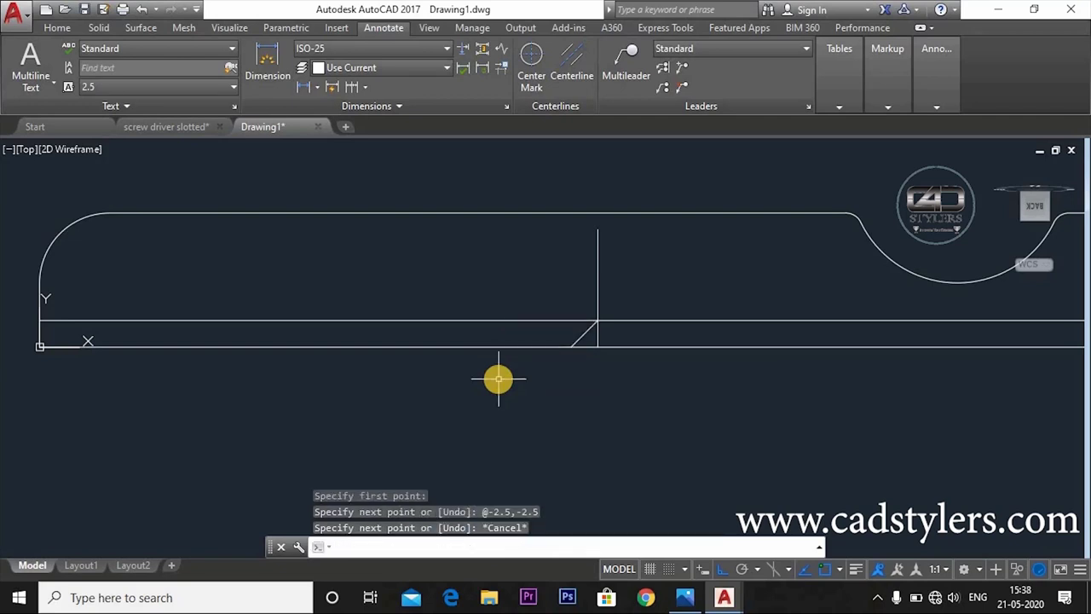
text(e)
key(Return)
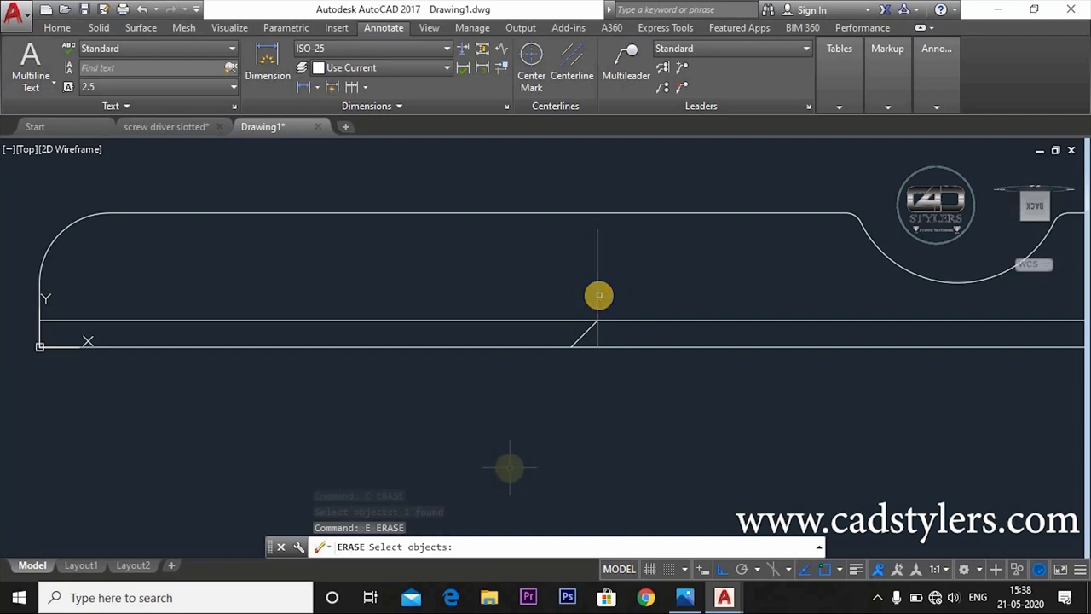
click(598, 295)
key(Return)
Trim the bottom edge and offset line so the chamfered step remains.
text(tr)
key(Return)
key(Return)
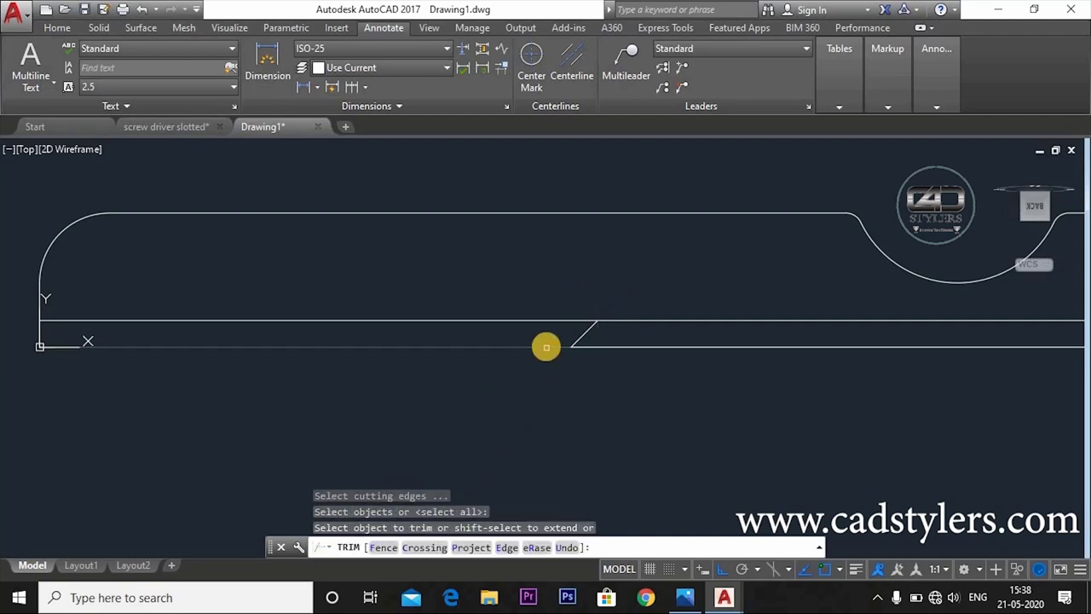
click(640, 347)
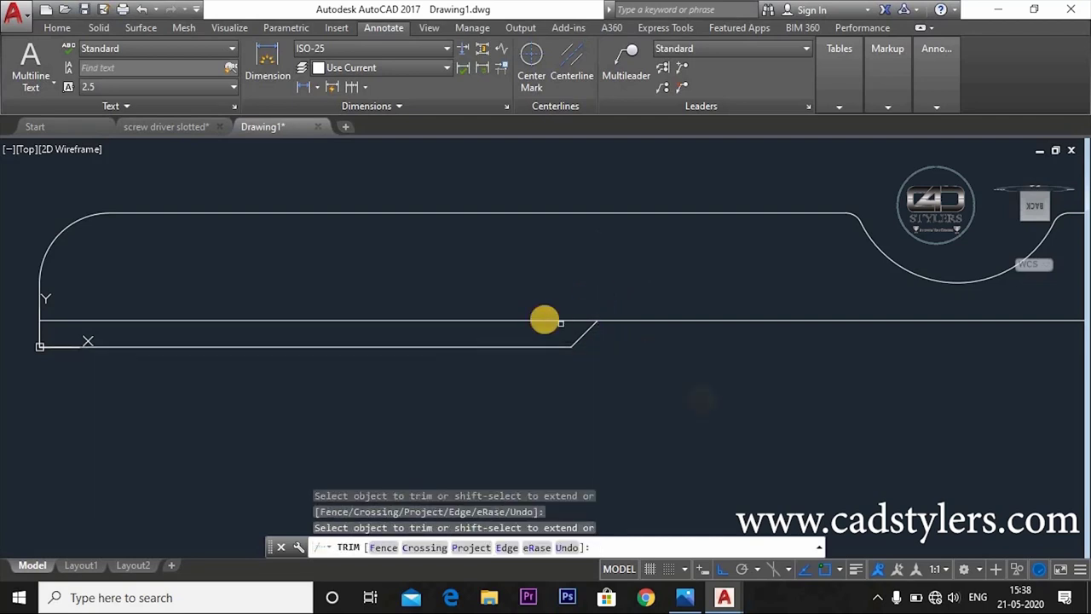
click(545, 320)
scroll(662, 409, down, 3)
scroll(662, 409, down, 1)
key(Escape)
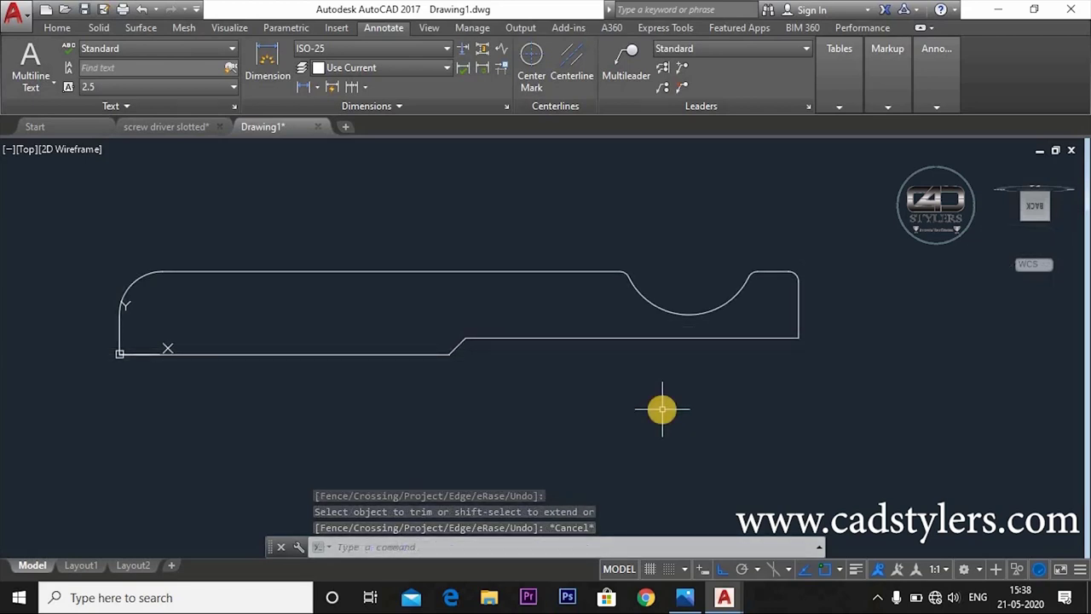
Join the 12 handle profile pieces into a single closed polyline.
text(join)
key(Return)
click(844, 253)
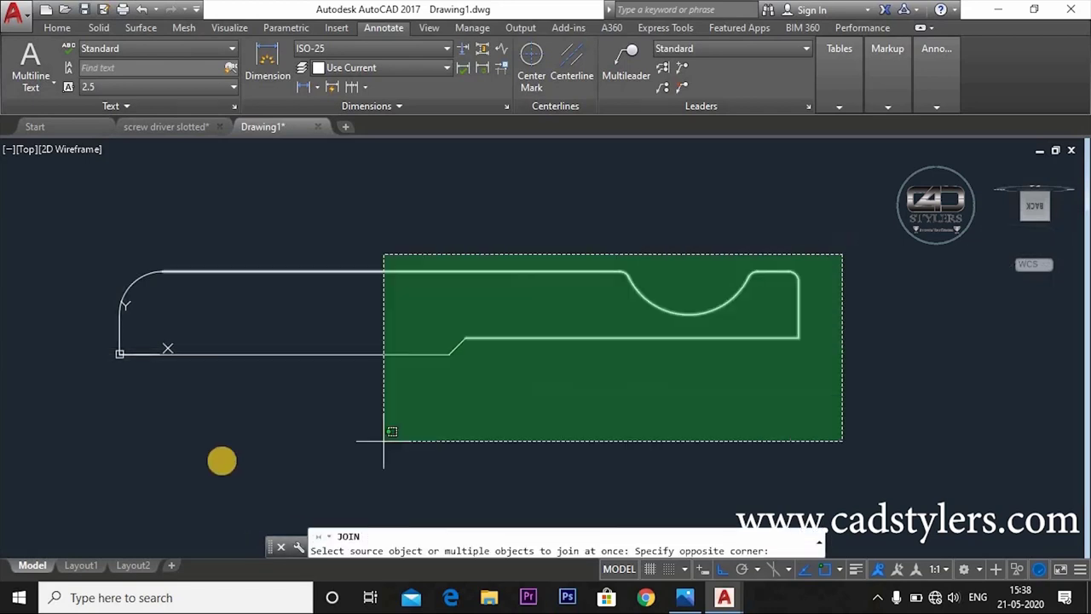
click(79, 411)
key(Return)
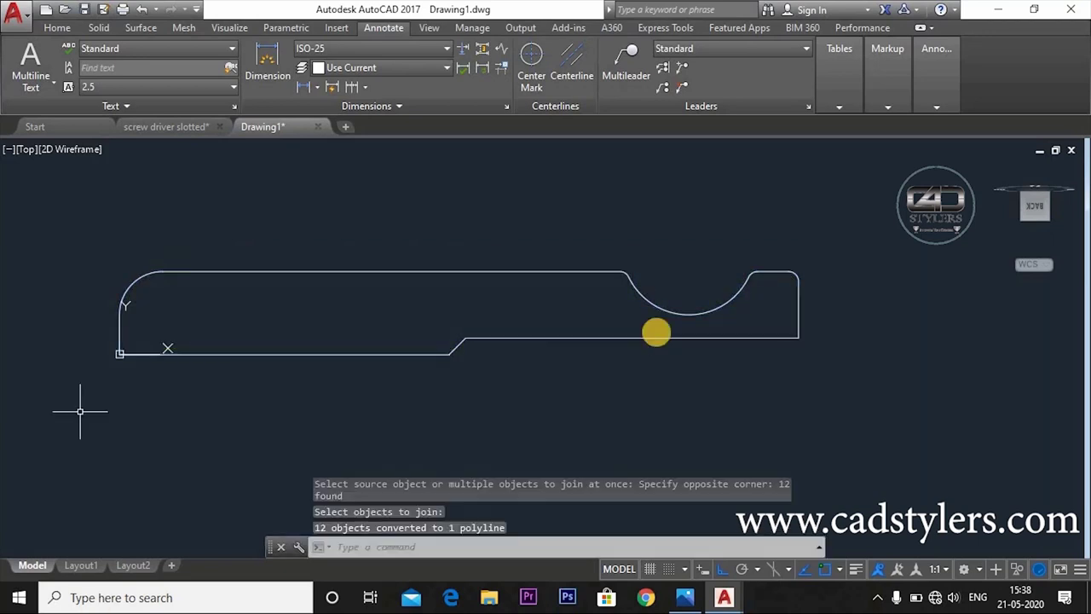
click(491, 338)
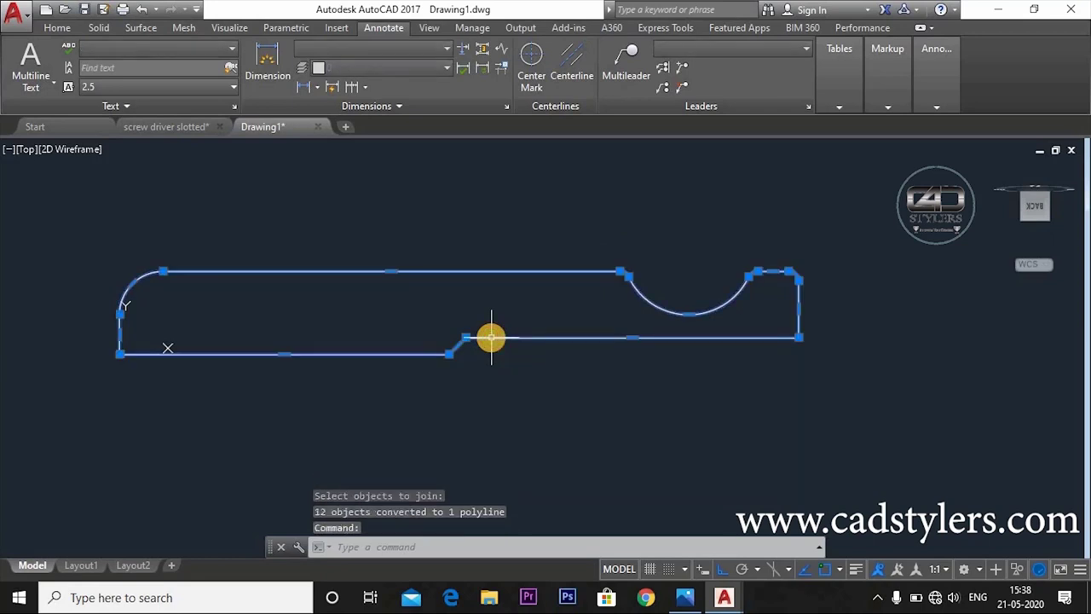
key(Escape)
Recentre the profile in view and start REVOLVE with the rev alias.
middle_drag(491, 390, 518, 345)
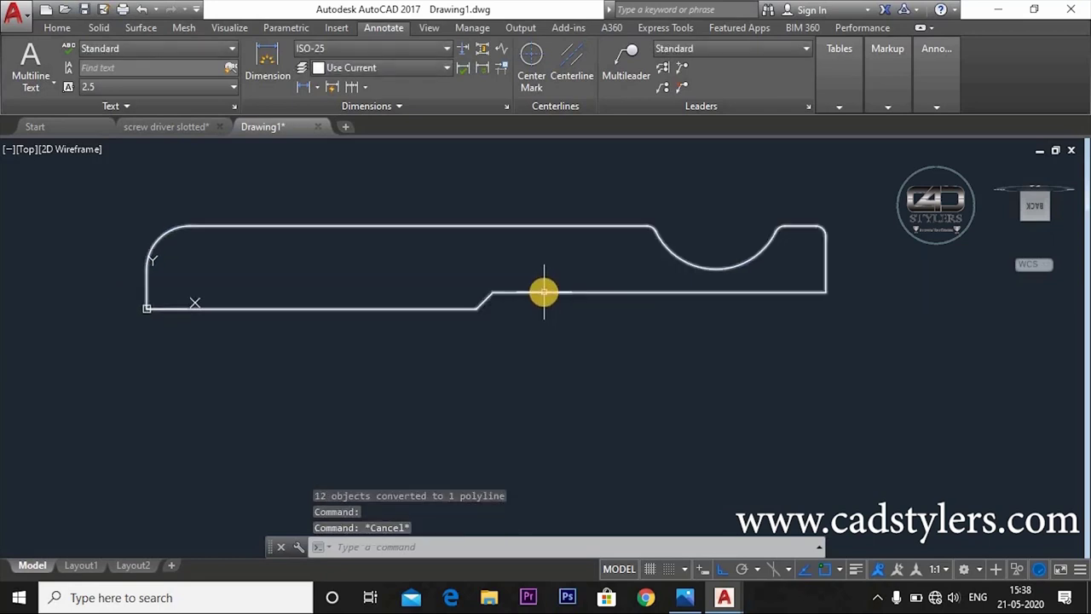
mouse_move(544, 292)
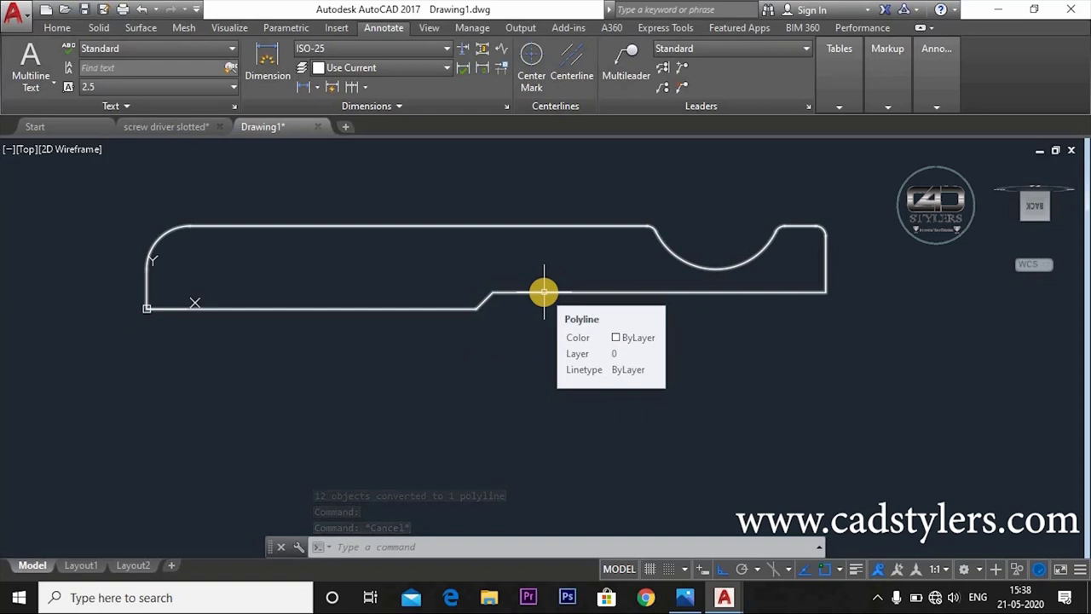
middle_drag(546, 303, 546, 341)
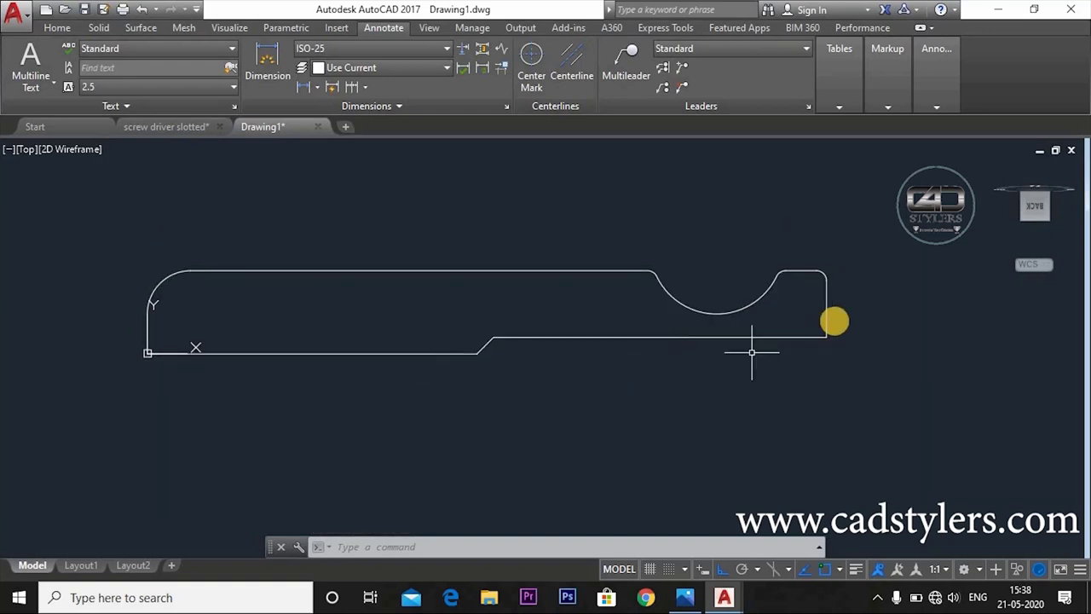
key(Escape)
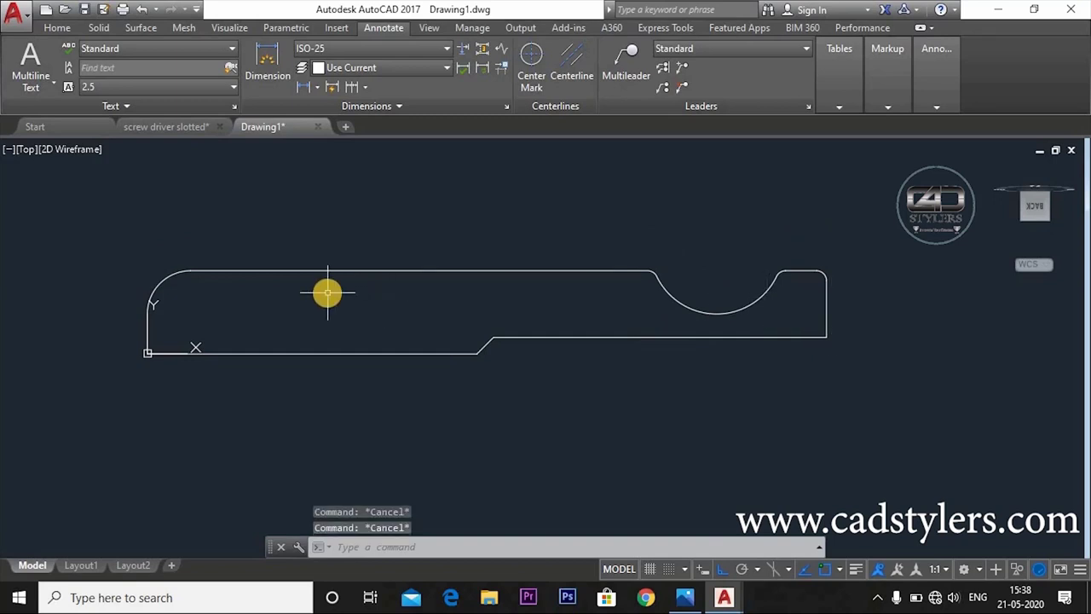
text(rev)
key(Return)
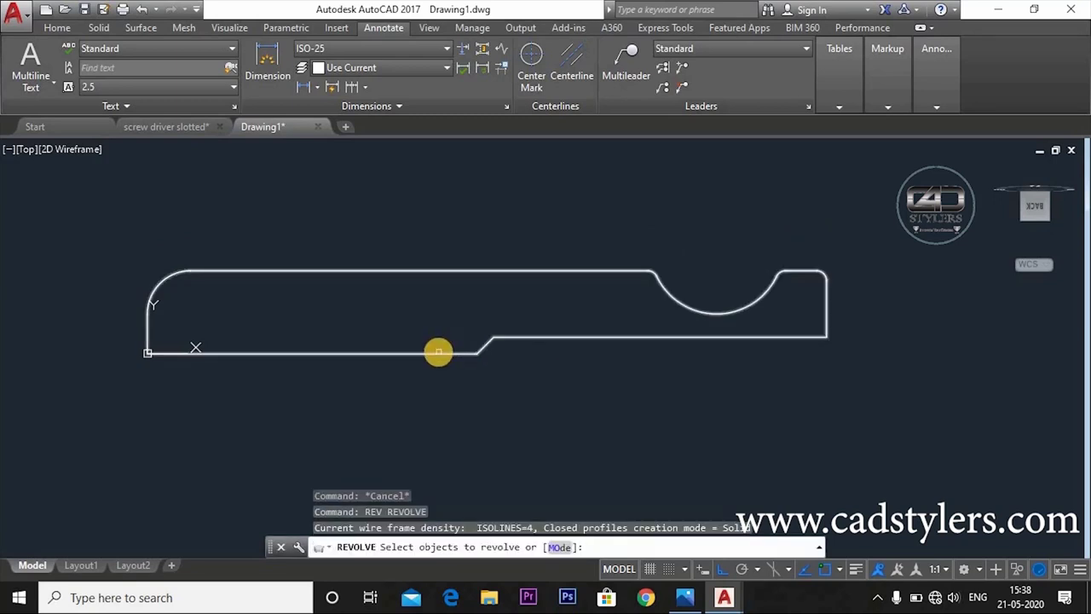
Revolve the joined profile 360° about the axis from 0,0 to 10,0.
click(437, 351)
text(0)
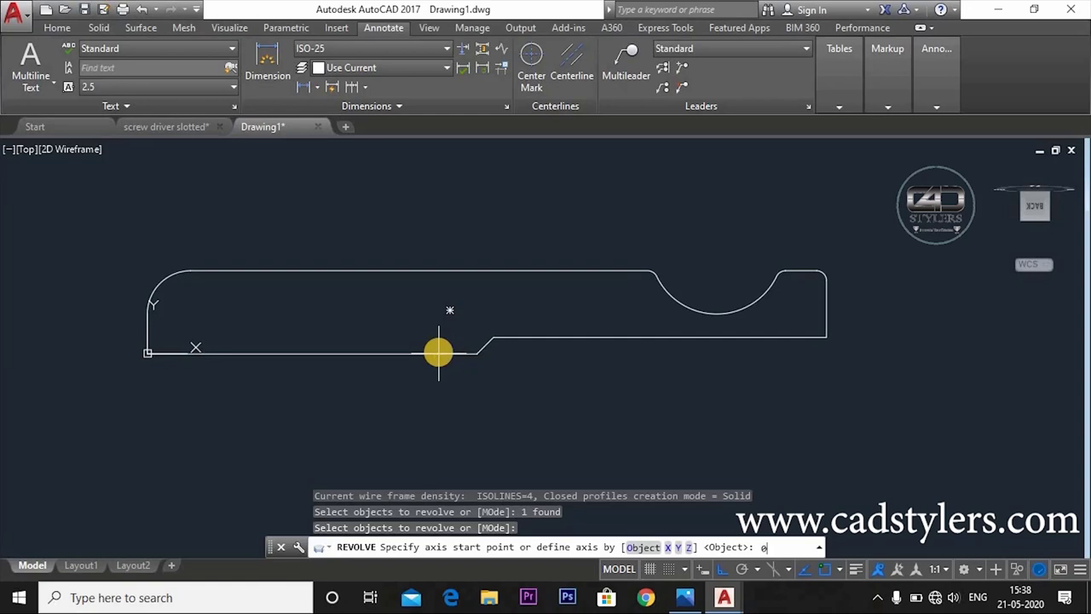
key(Return)
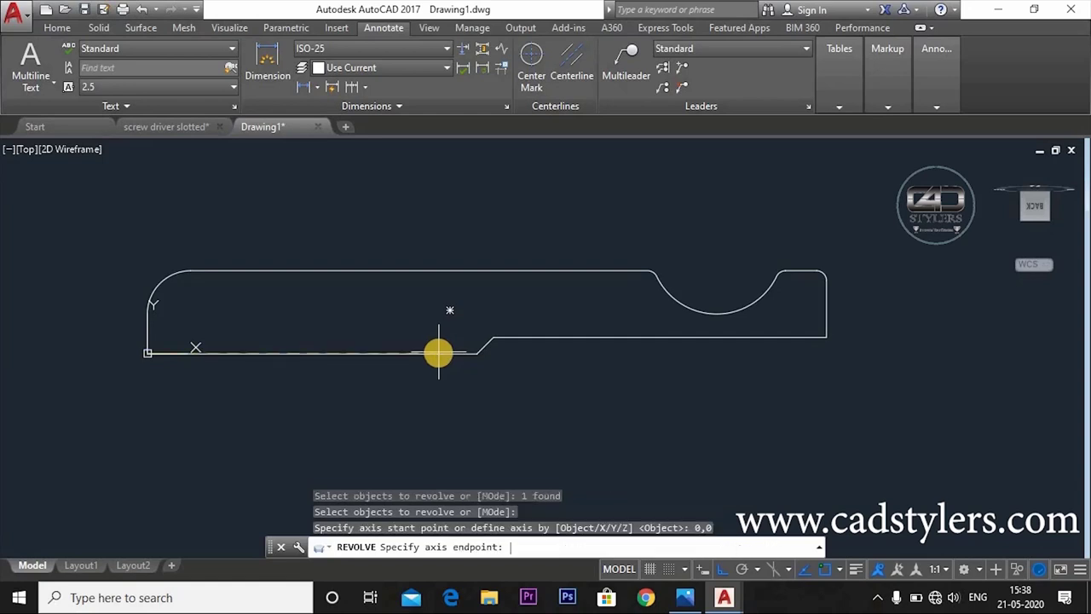
key(Return)
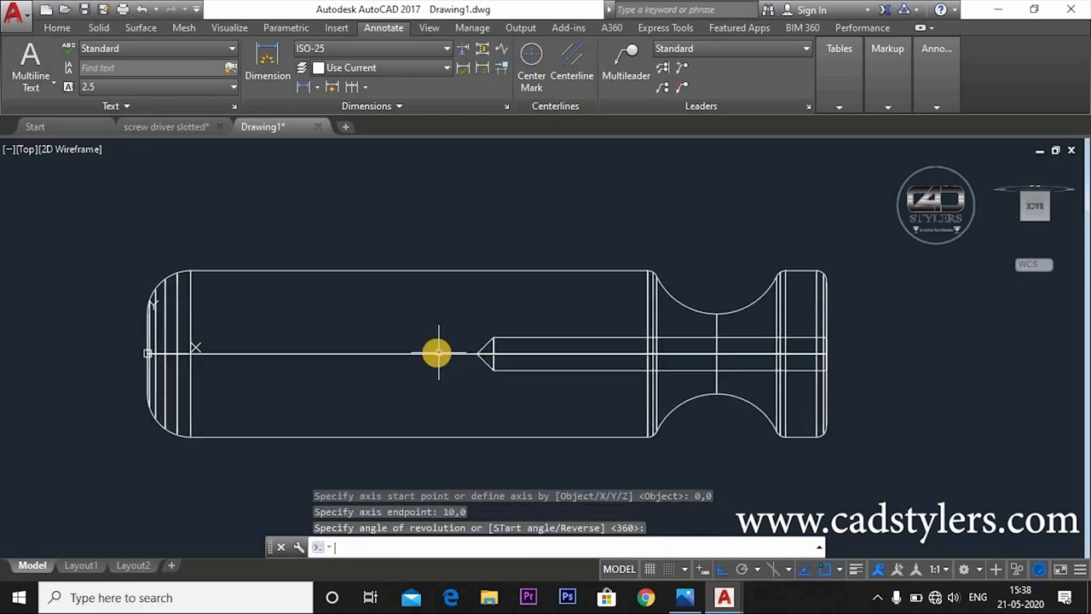
key(Return)
scroll(548, 341, down, 2)
middle_drag(567, 380, 538, 342)
key(Escape)
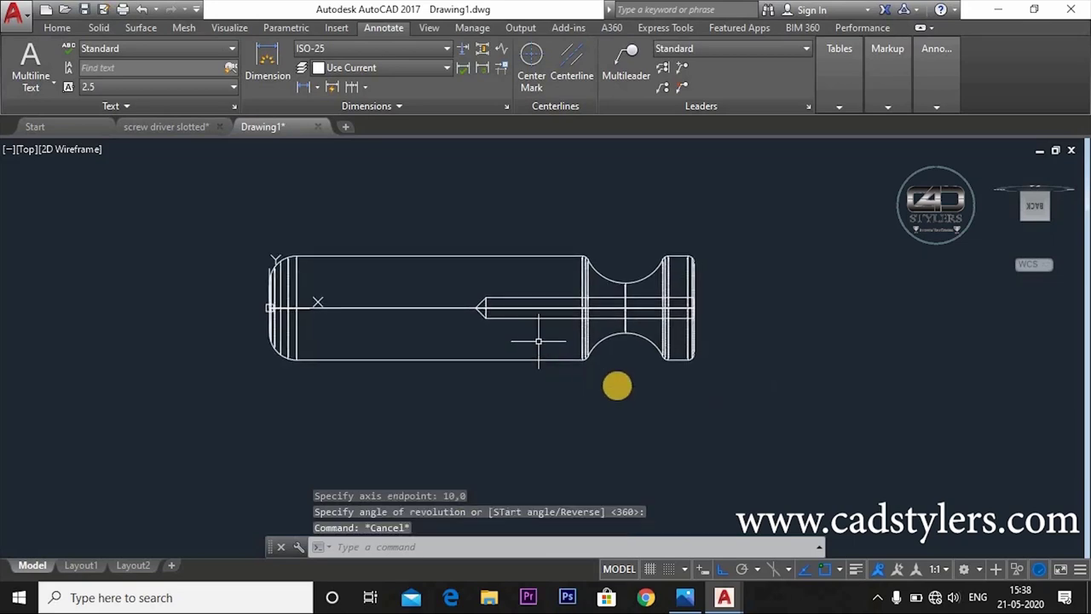
Orbit into a 3D view and display the handle in the Shaded visual style.
mouse_move(689, 356)
shift+middle_down()
mouse_move(653, 372)
mouse_move(808, 423)
shift+middle_up()
click(111, 149)
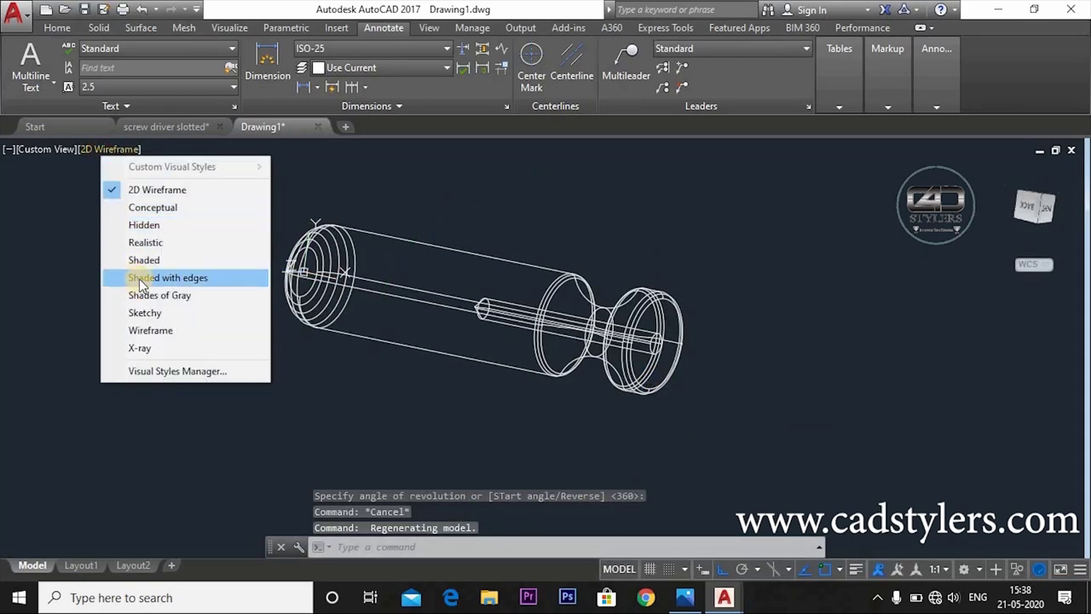
click(137, 254)
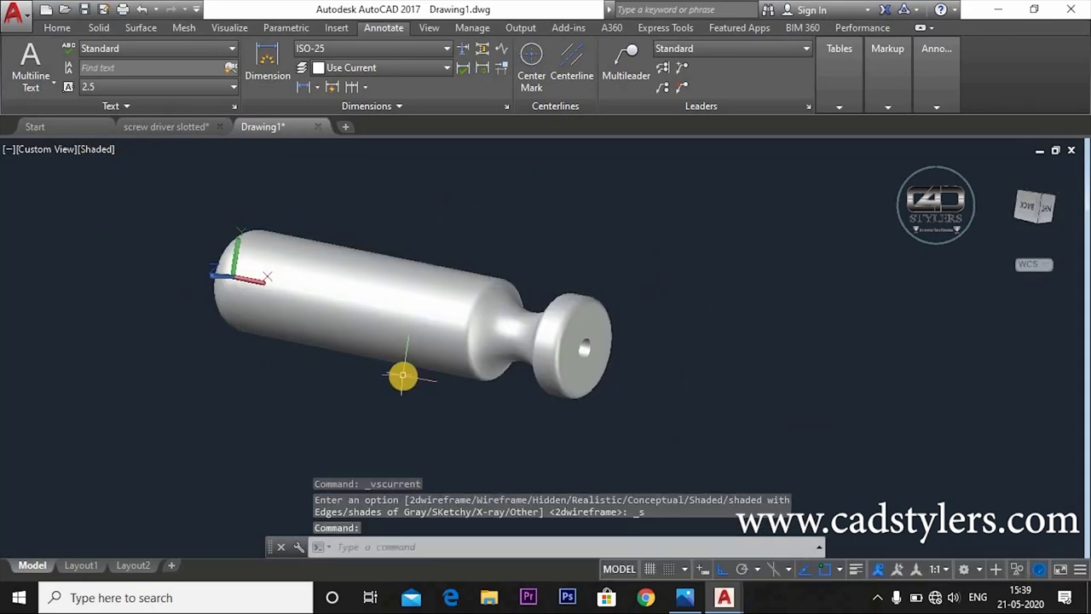
mouse_move(401, 376)
middle_down()
mouse_move(362, 353)
mouse_move(324, 350)
middle_up()
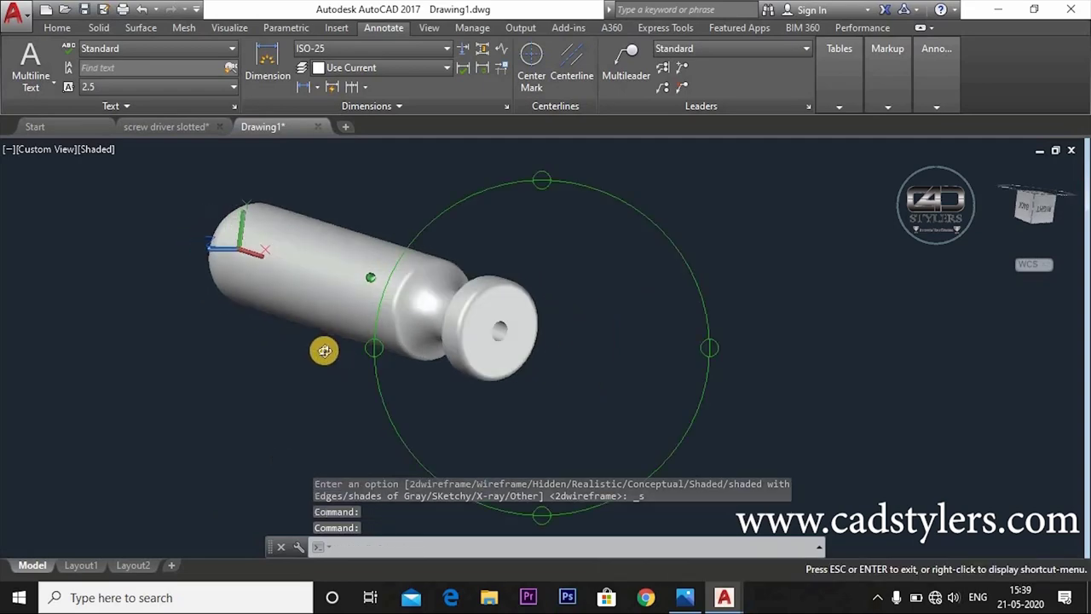
click(684, 597)
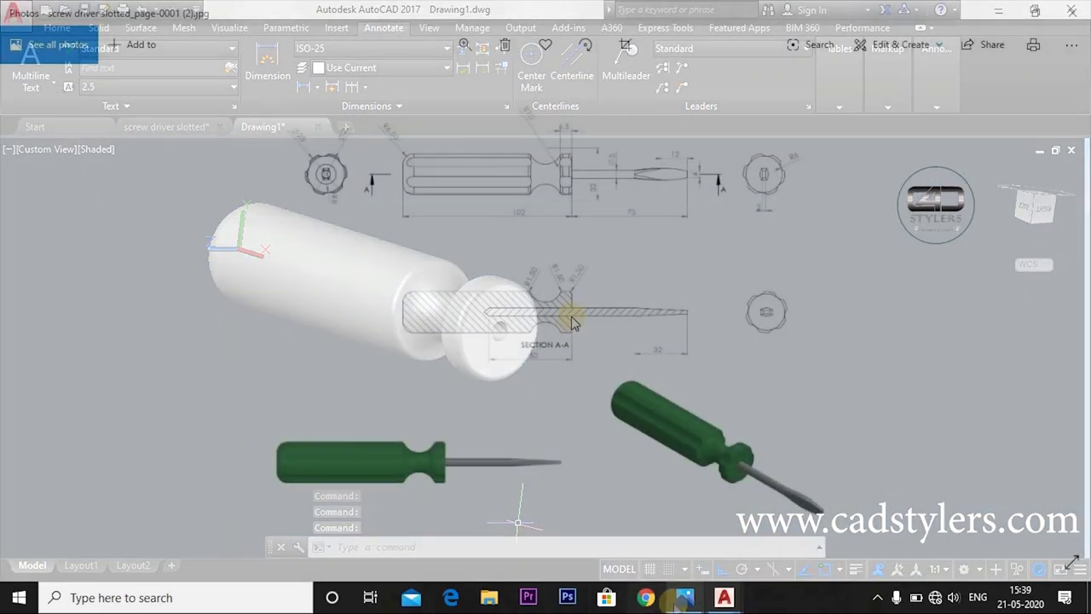
double_click(578, 219)
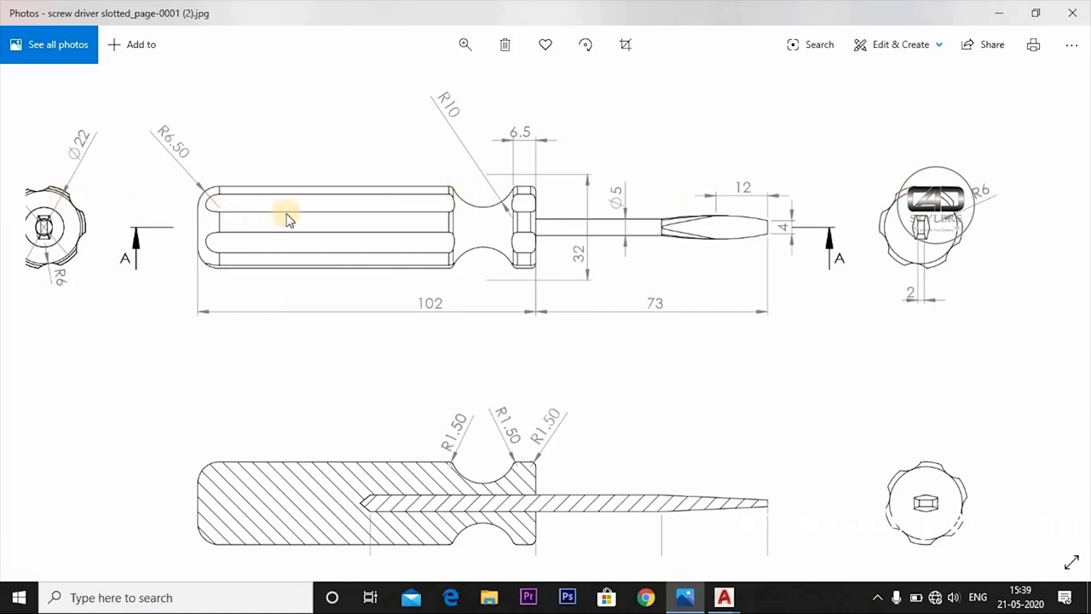
click(729, 598)
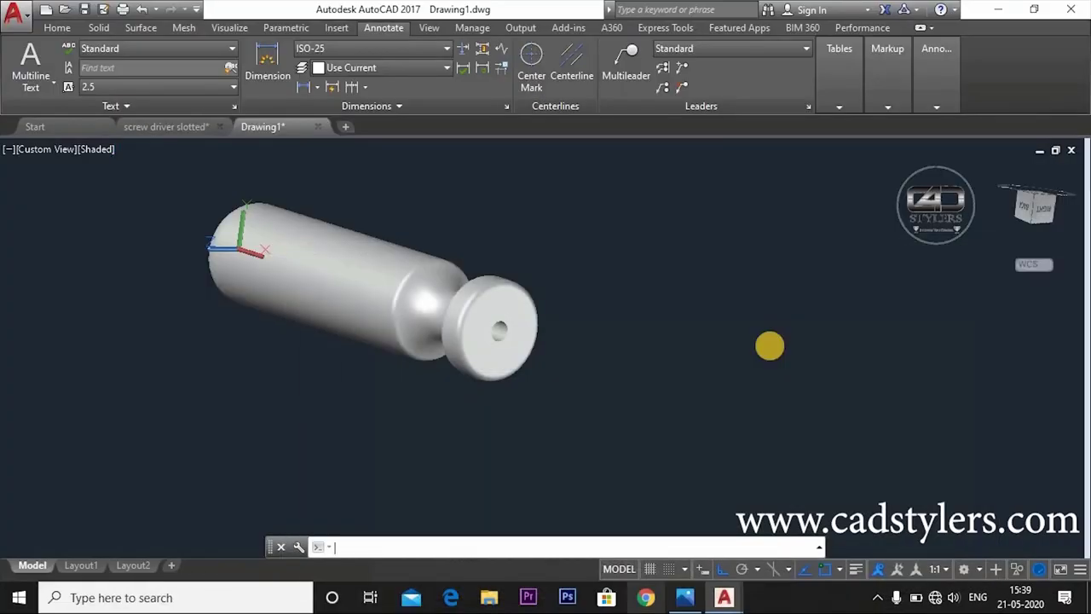
Return to 2D Wireframe, orbit to the left end view, and align the UCS to it.
click(92, 150)
click(213, 186)
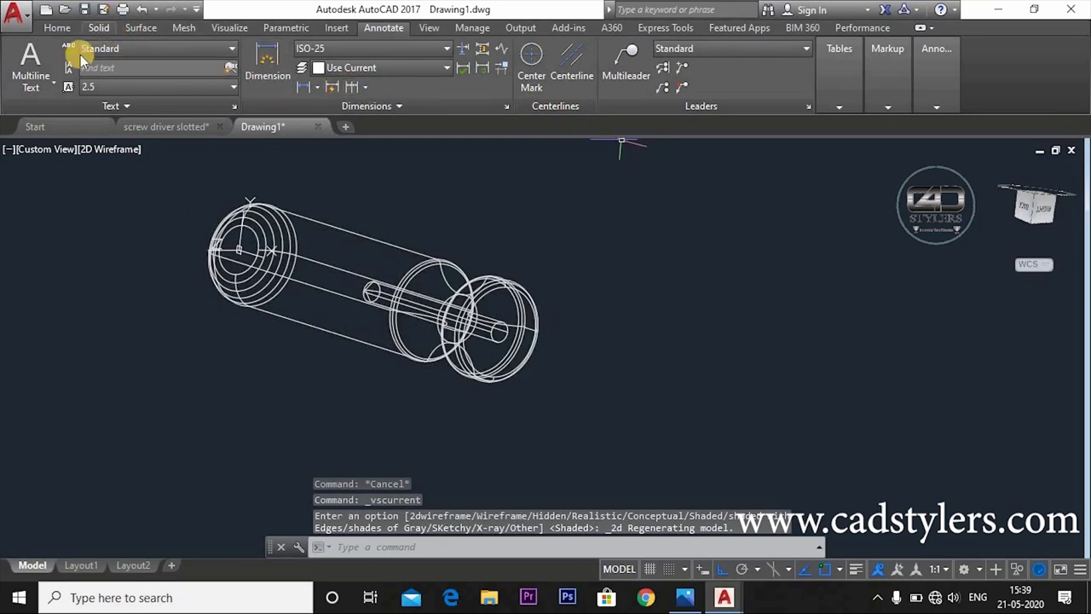
click(57, 28)
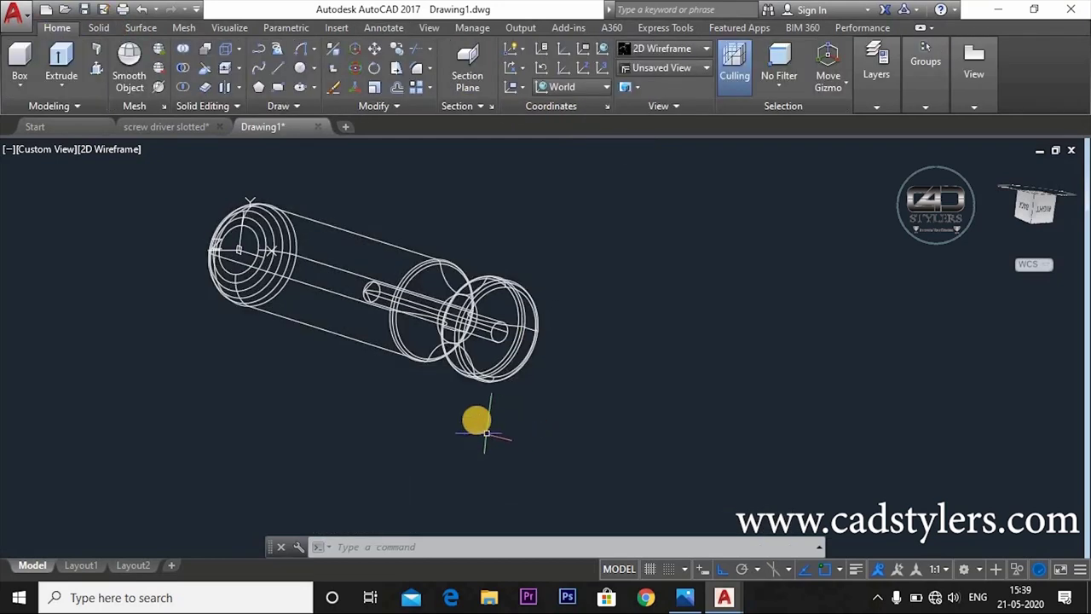
mouse_move(454, 416)
ctrl+shift+middle_down()
mouse_move(734, 332)
mouse_move(689, 372)
ctrl+shift+middle_up()
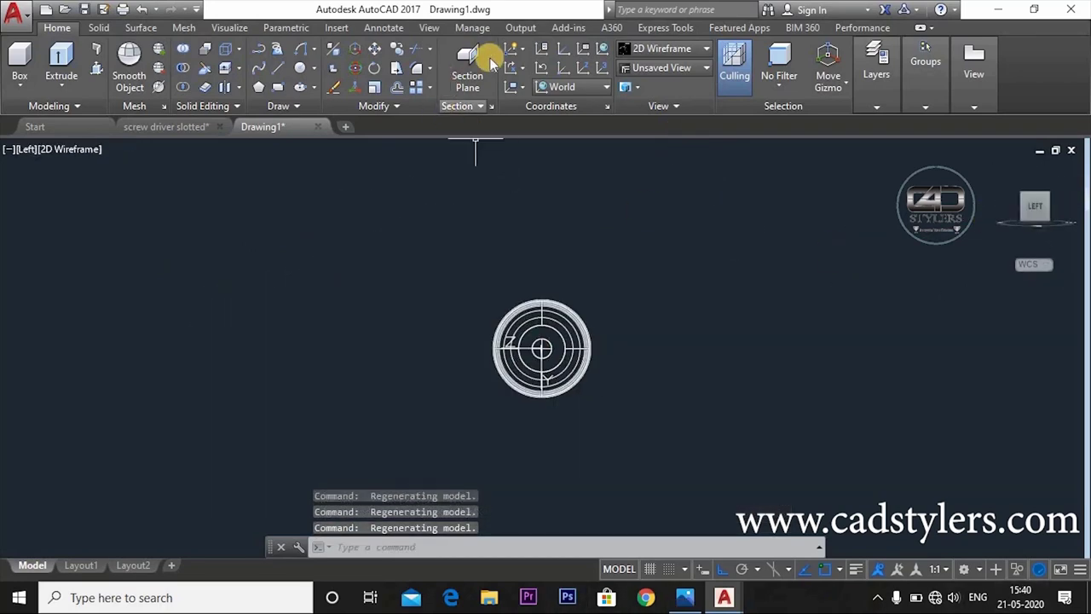
click(520, 86)
click(520, 115)
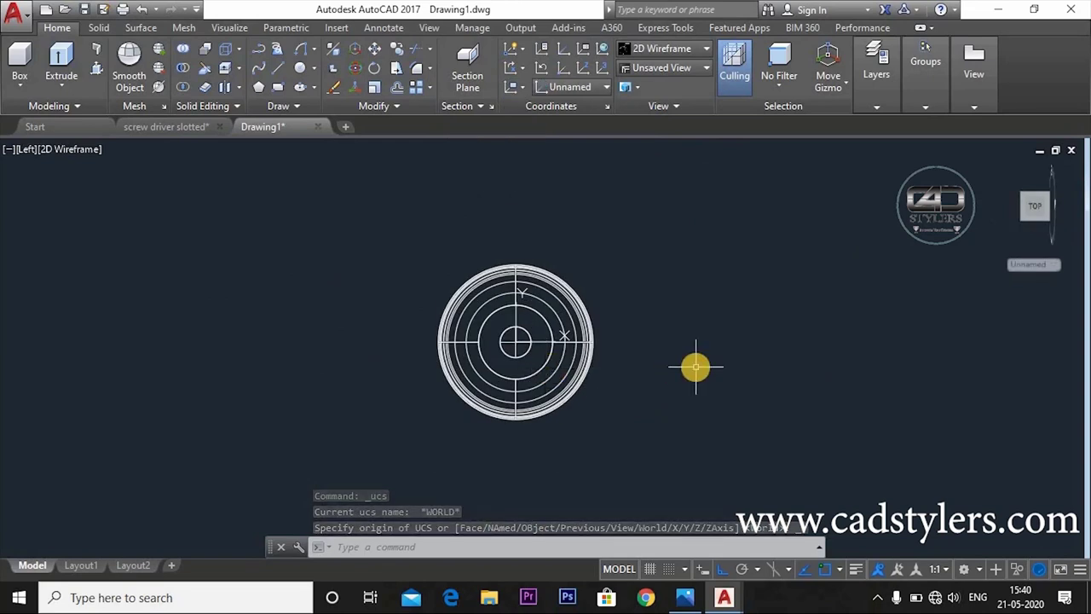
Draw a radius-11 circle at 0,0, matching the reference drawing's Ø22 handle.
text(c)
key(Return)
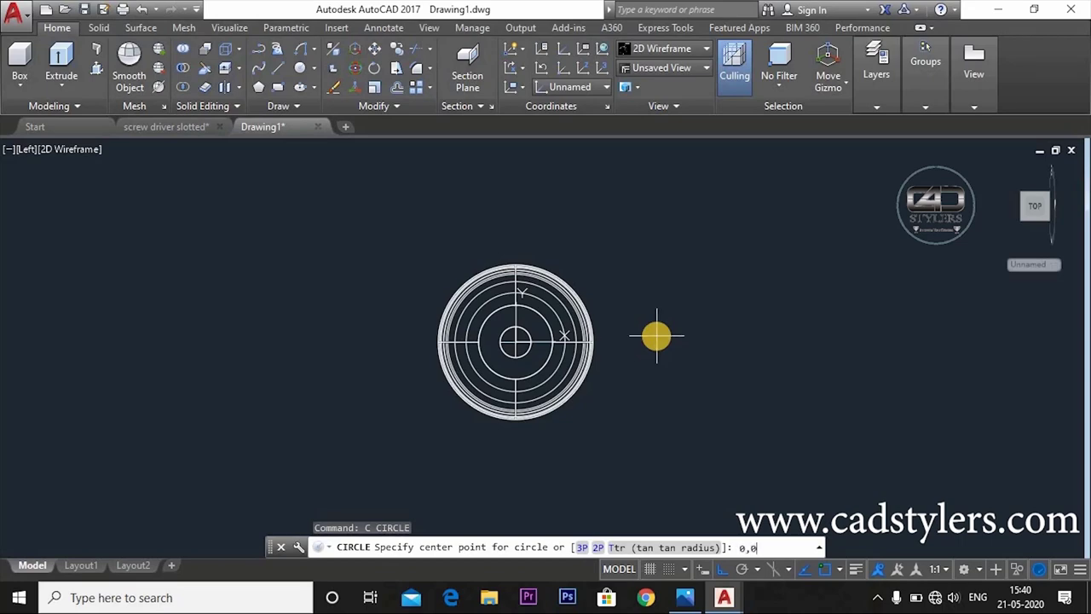
key(Return)
click(684, 596)
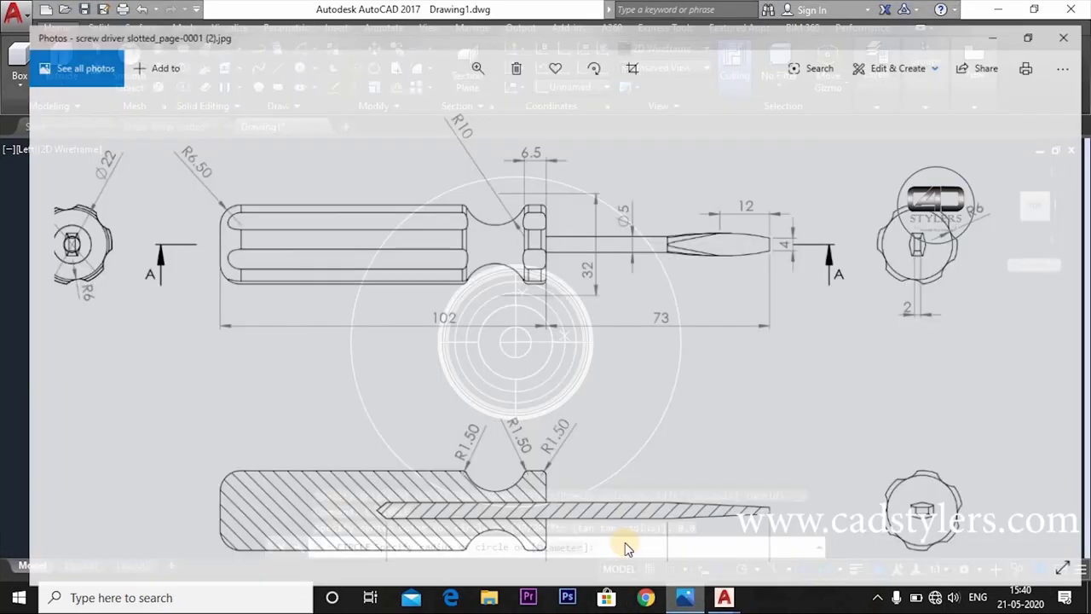
scroll(318, 153, up, 3)
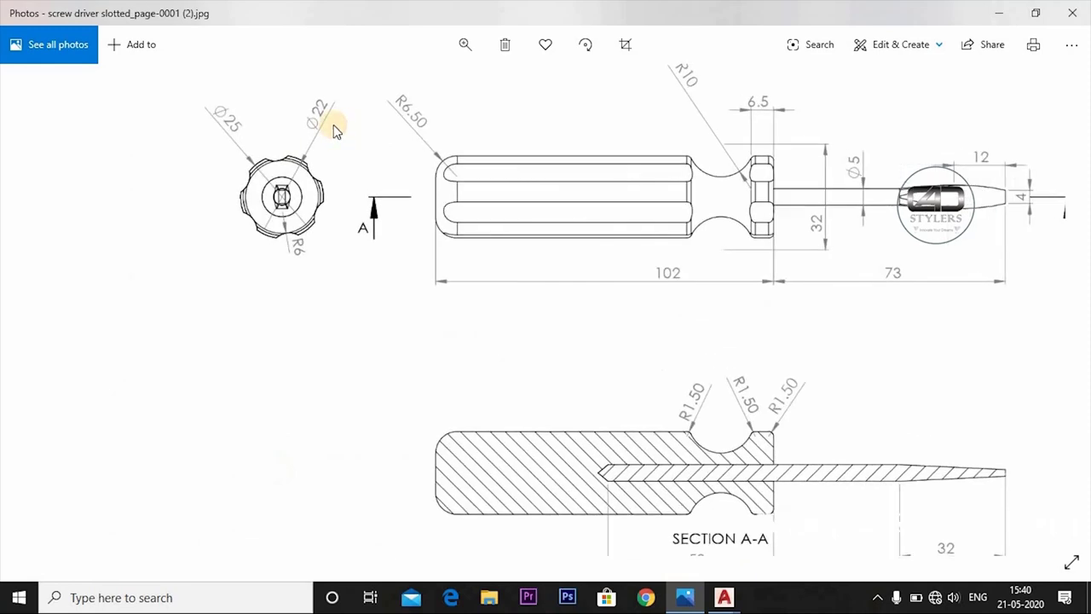
click(723, 596)
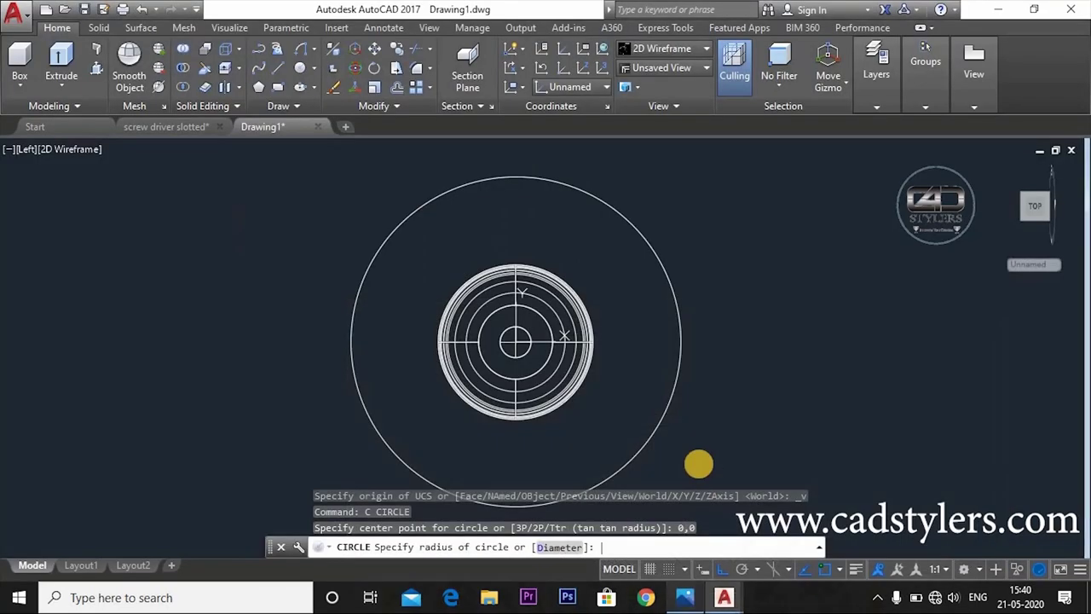
text(11)
key(Return)
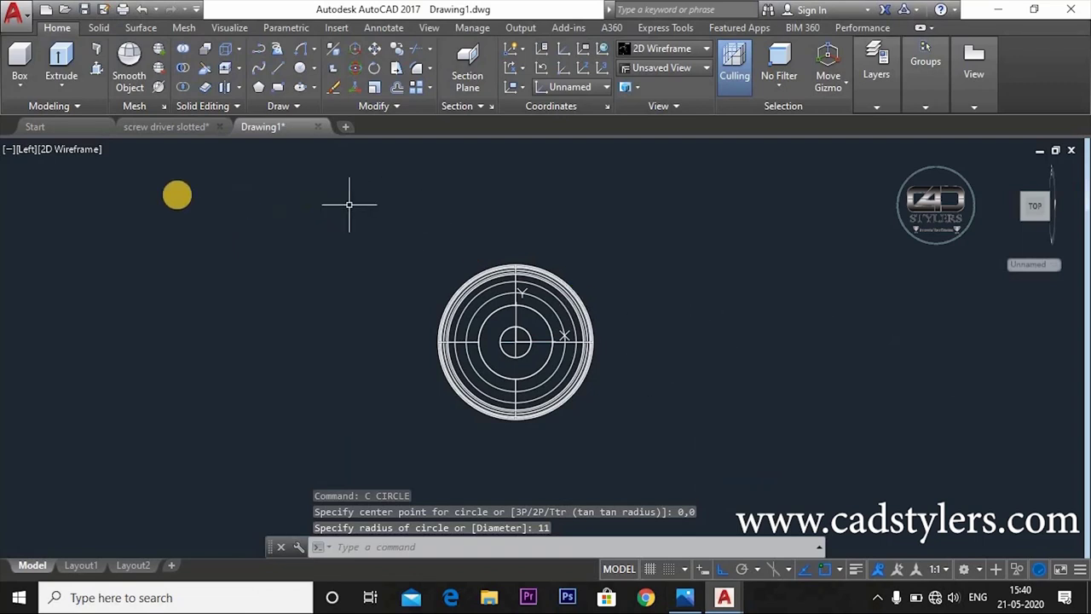
Switch to Hidden visual style and add, then delete, an R11 radius dimension on the outer circle.
click(75, 160)
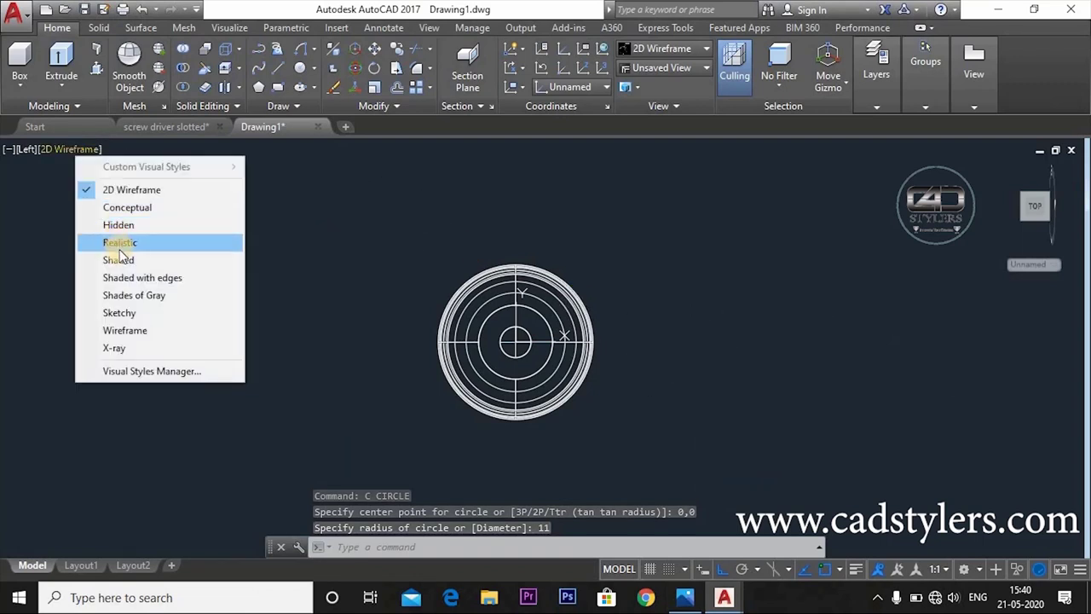
click(122, 221)
scroll(588, 311, up, 2)
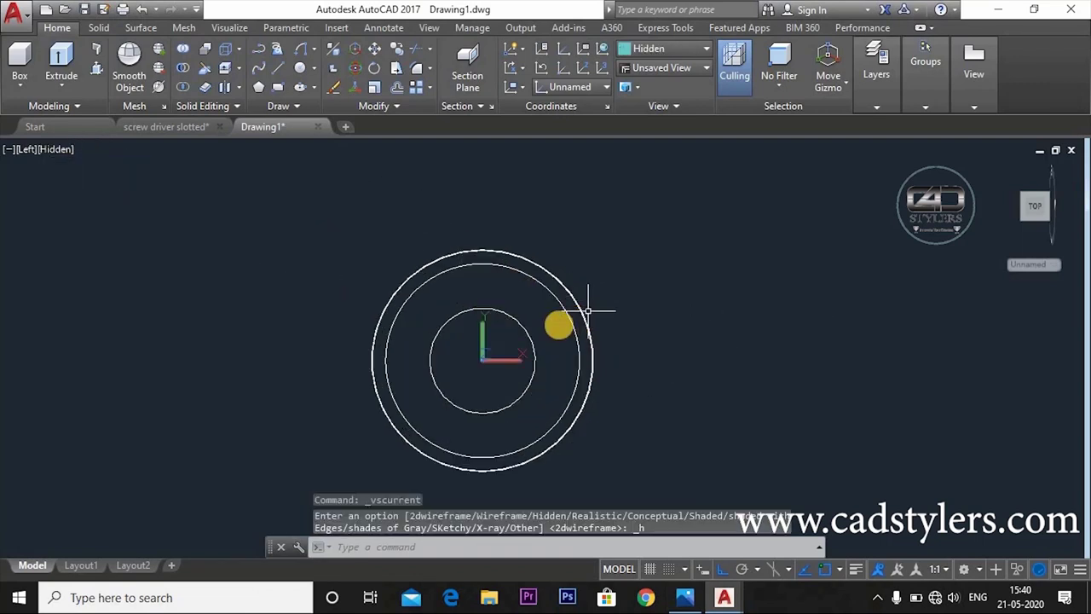
click(384, 27)
click(304, 89)
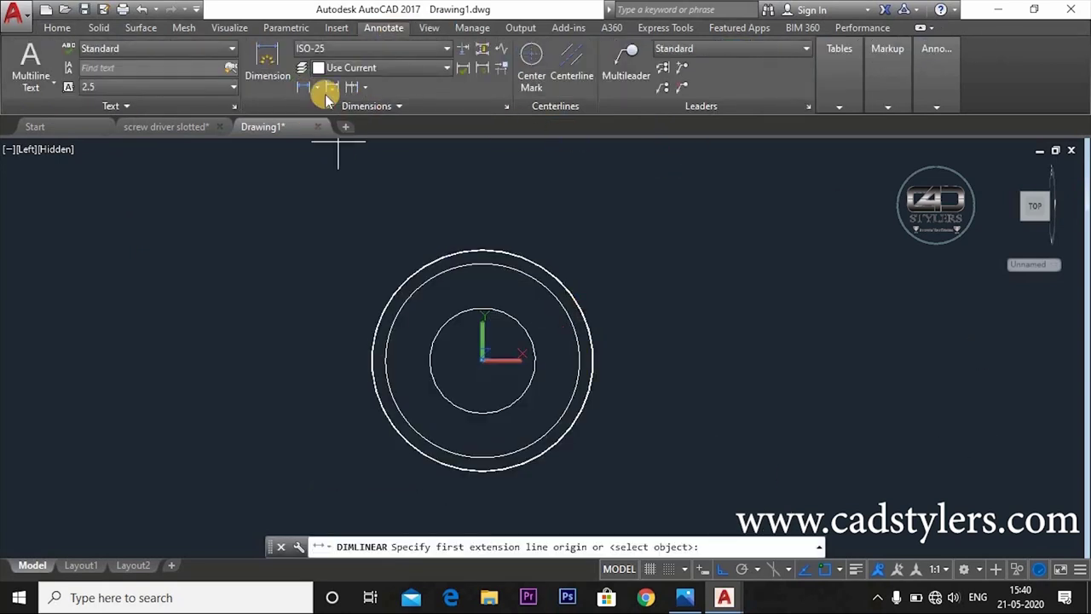
click(321, 90)
click(309, 243)
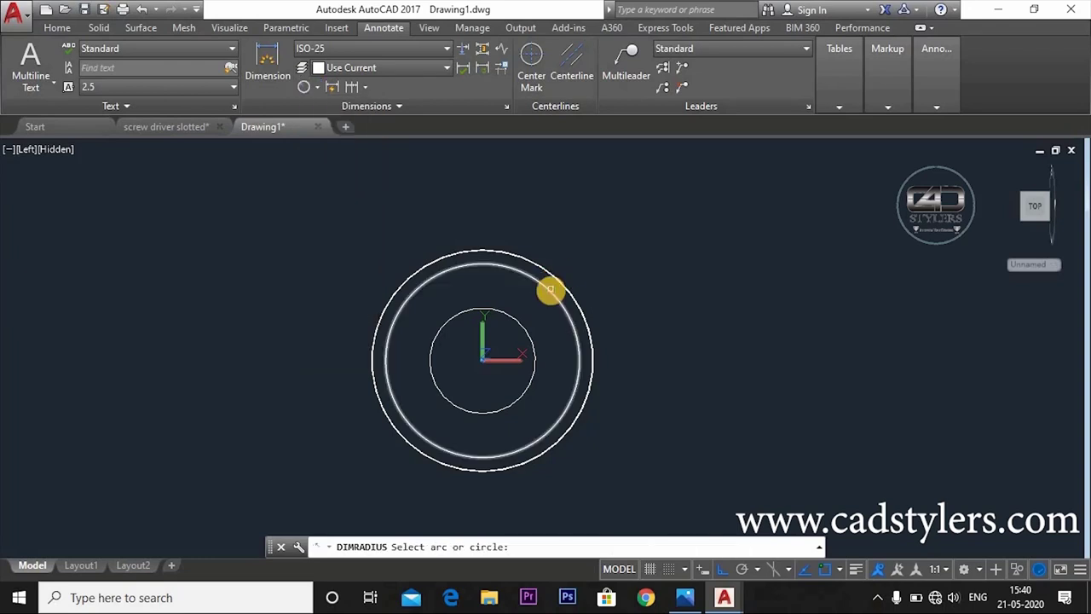
click(550, 290)
click(598, 242)
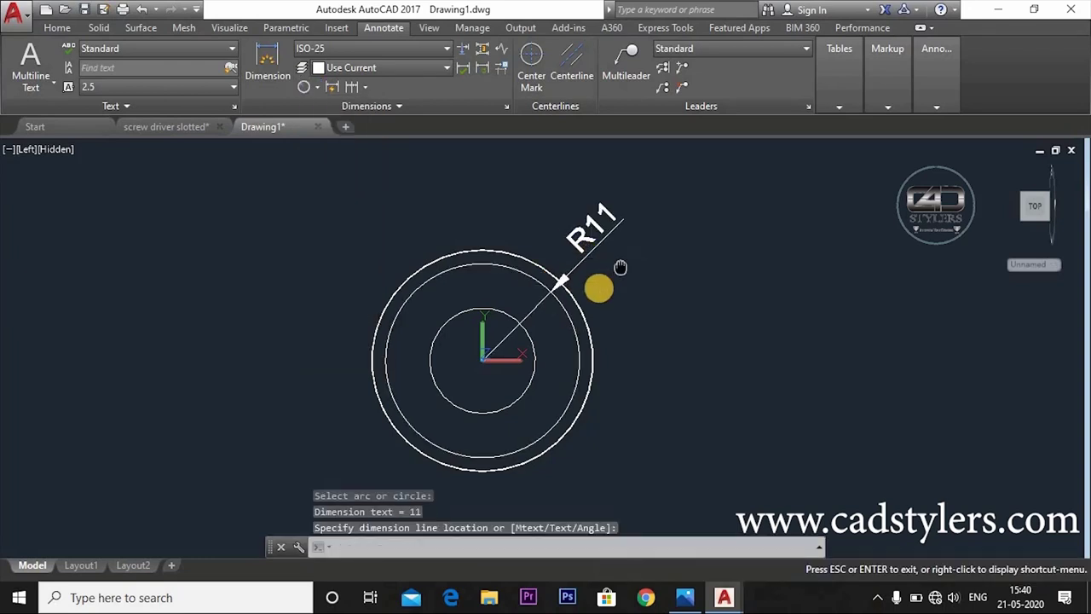
middle_drag(613, 248, 590, 271)
click(581, 255)
key(Delete)
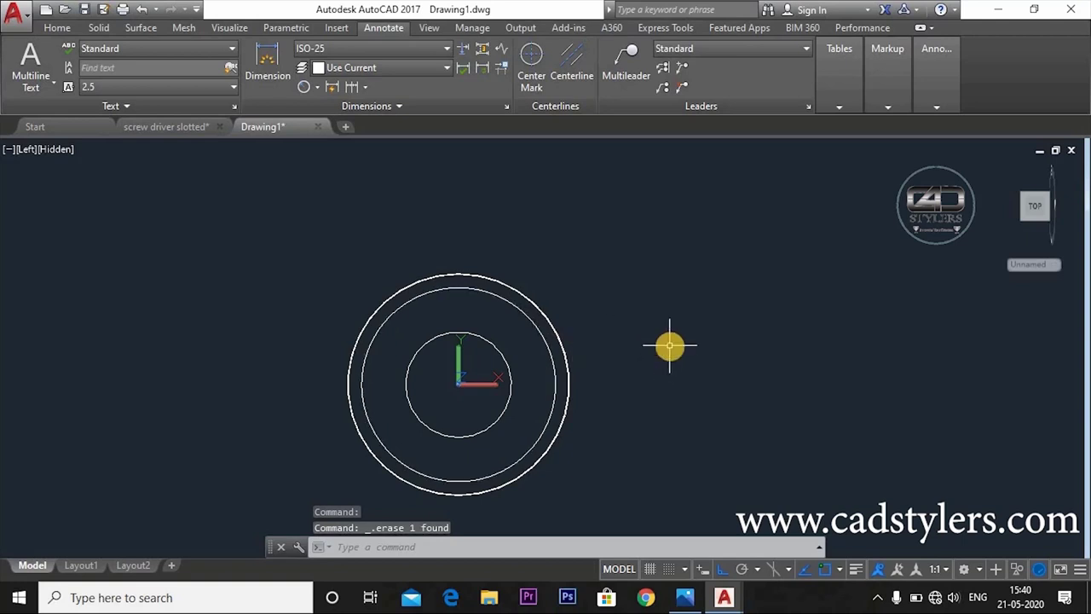
Draw a radius-6 circle centred at 12.5,0 overlapping the handle rim.
text(c)
key(Return)
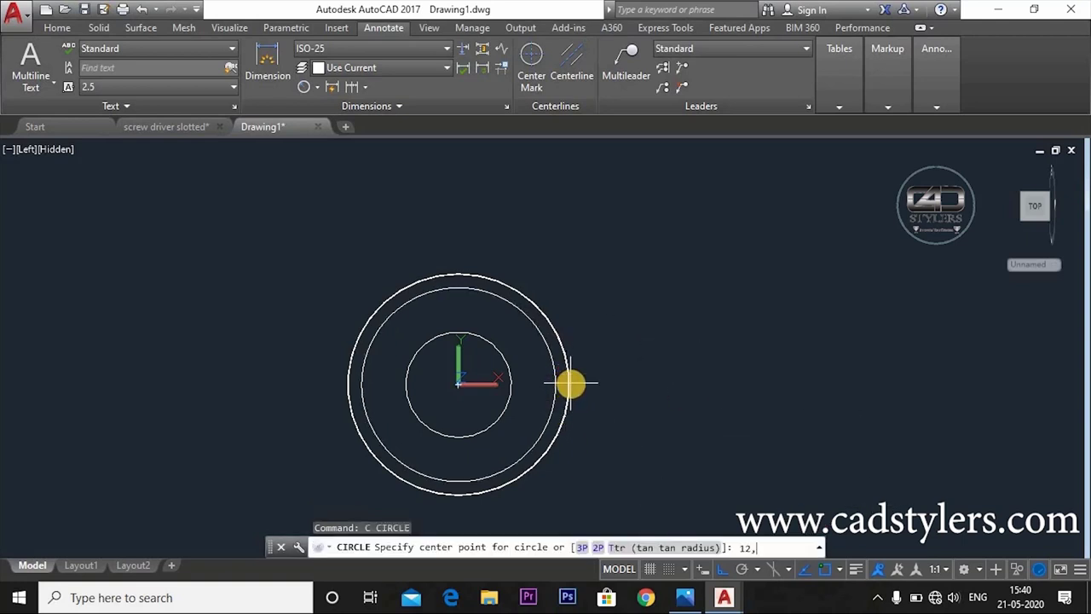
key(Return)
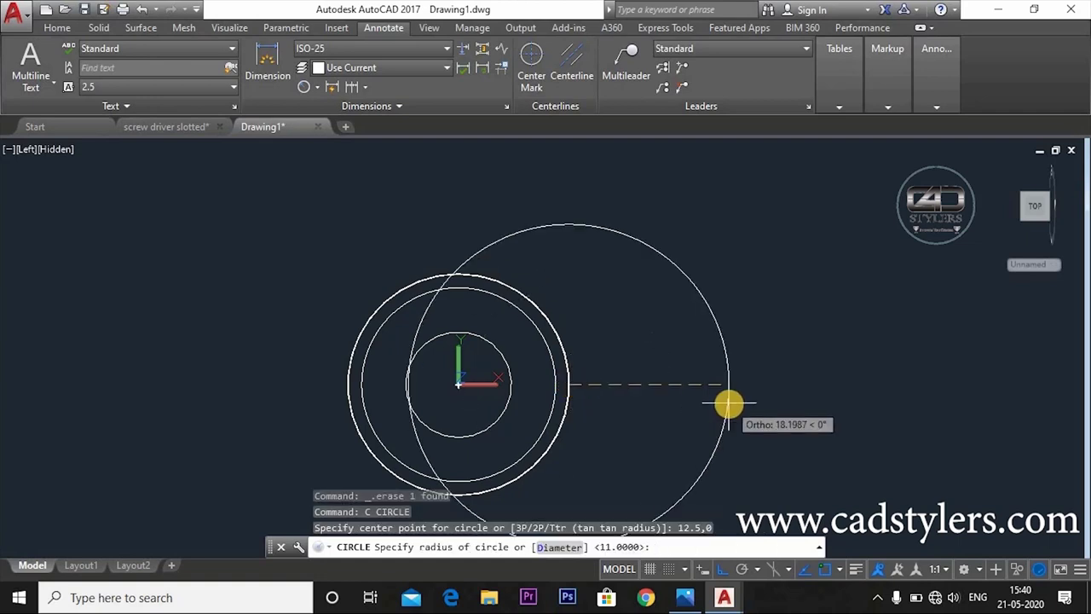
text(6)
key(Return)
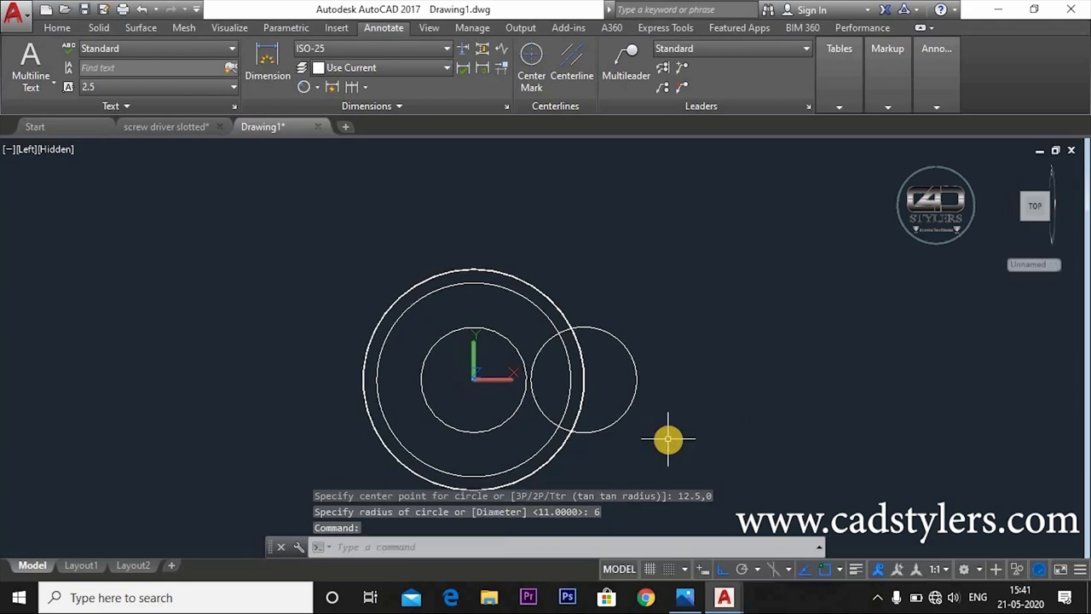
click(290, 29)
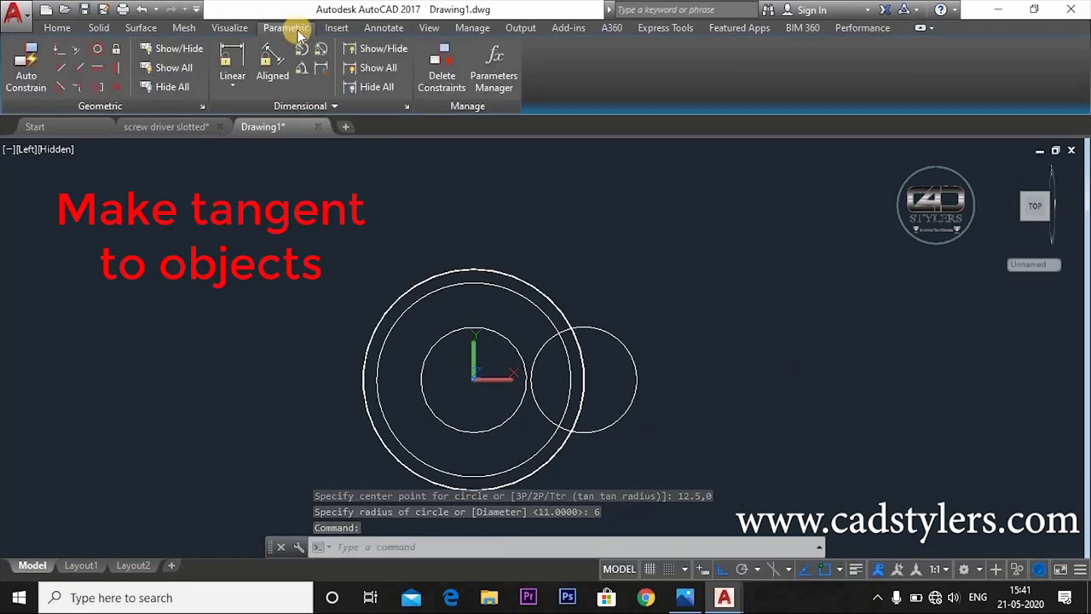
Constrain the radius-6 circle tangent to the radius-11 circle.
click(61, 86)
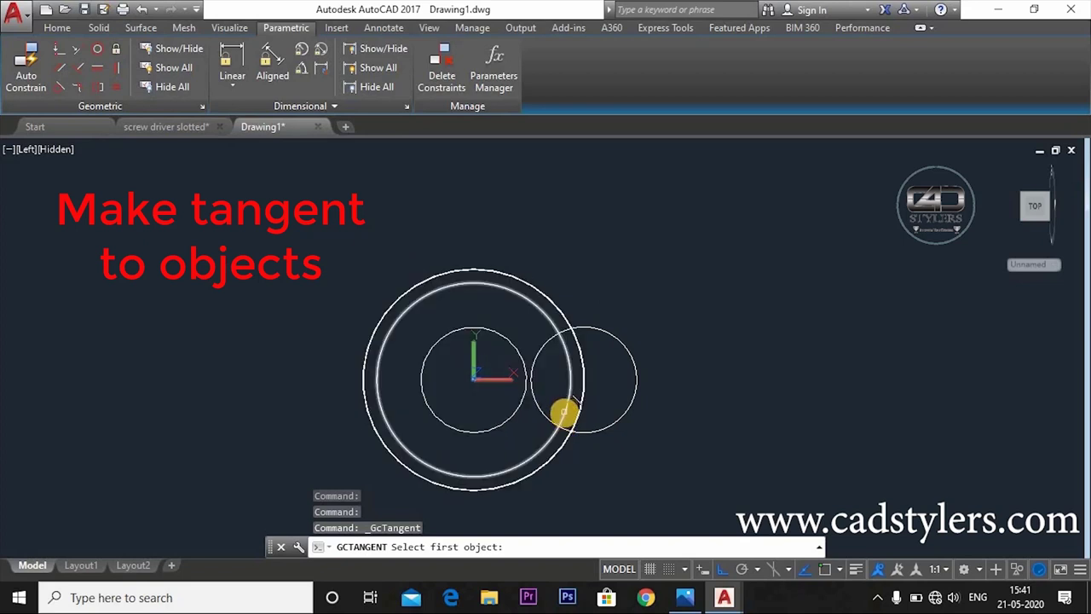
click(564, 413)
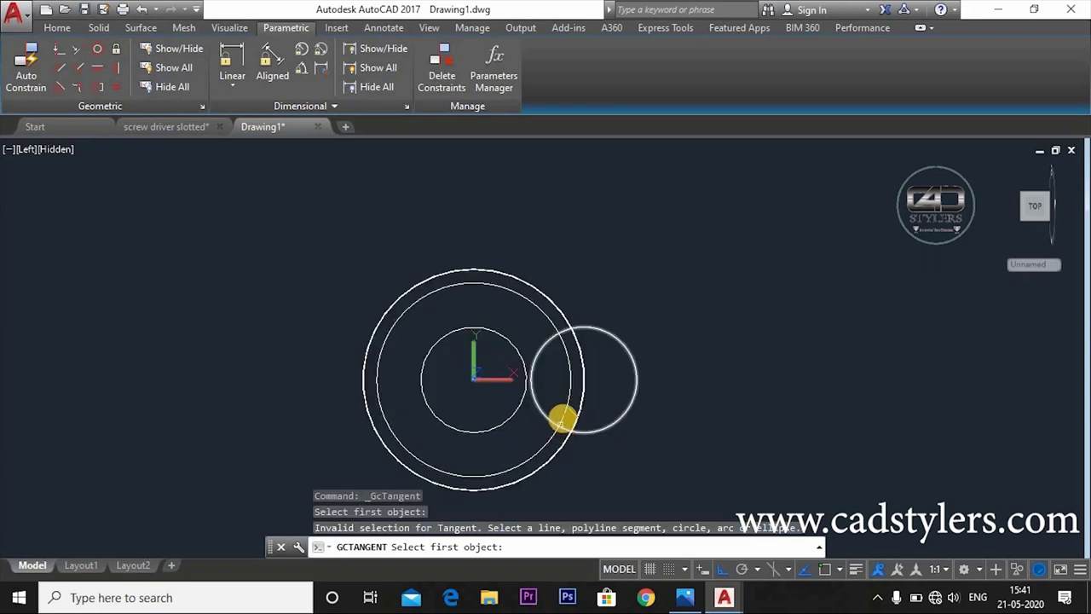
click(547, 418)
click(548, 417)
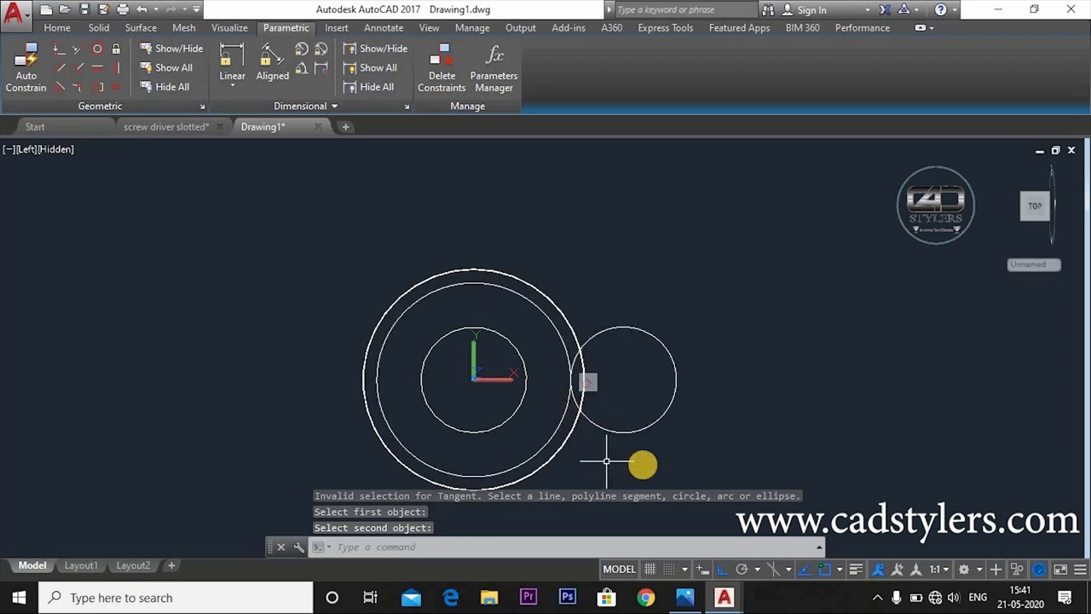
middle_drag(645, 461, 691, 413)
Start the ARRAY command with the ar alias.
key(Escape)
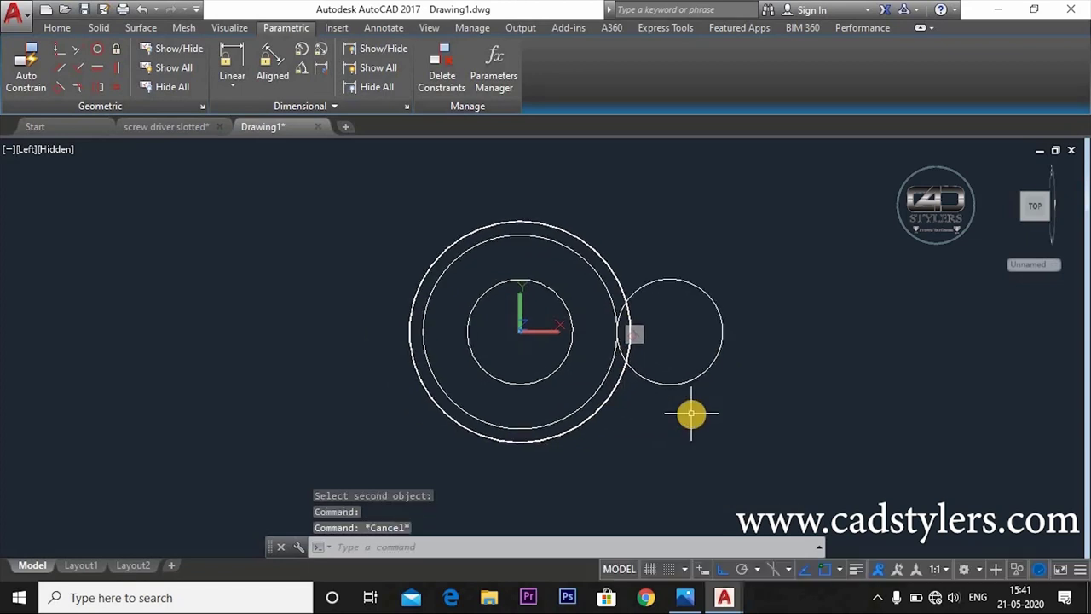
text(ar)
key(Return)
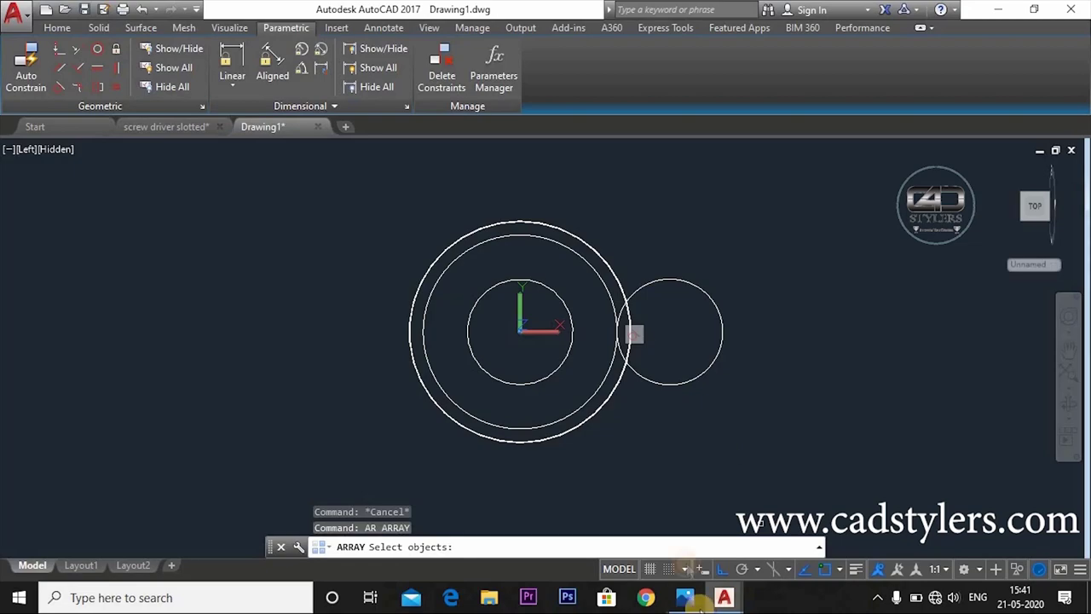
Polar-array the radius-6 circle into six copies around centre 0,0.
click(684, 597)
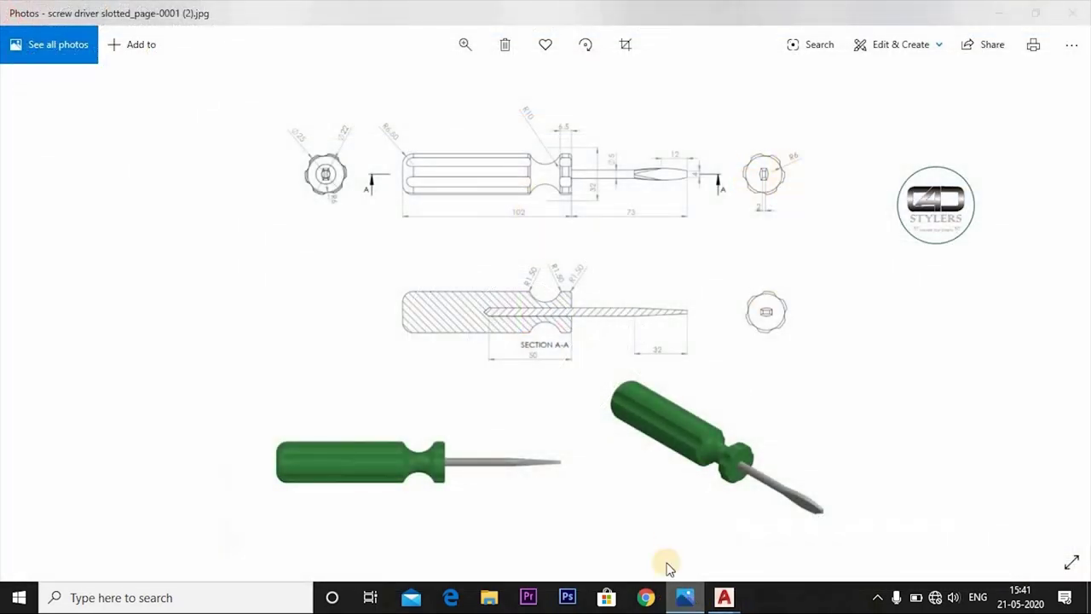
key(alt+Tab)
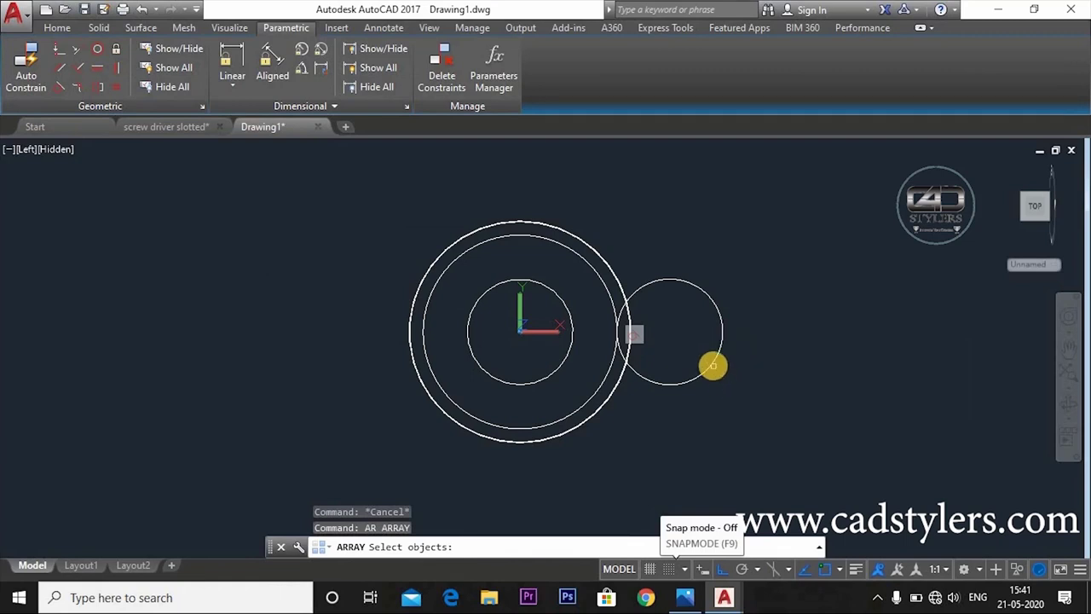
click(713, 364)
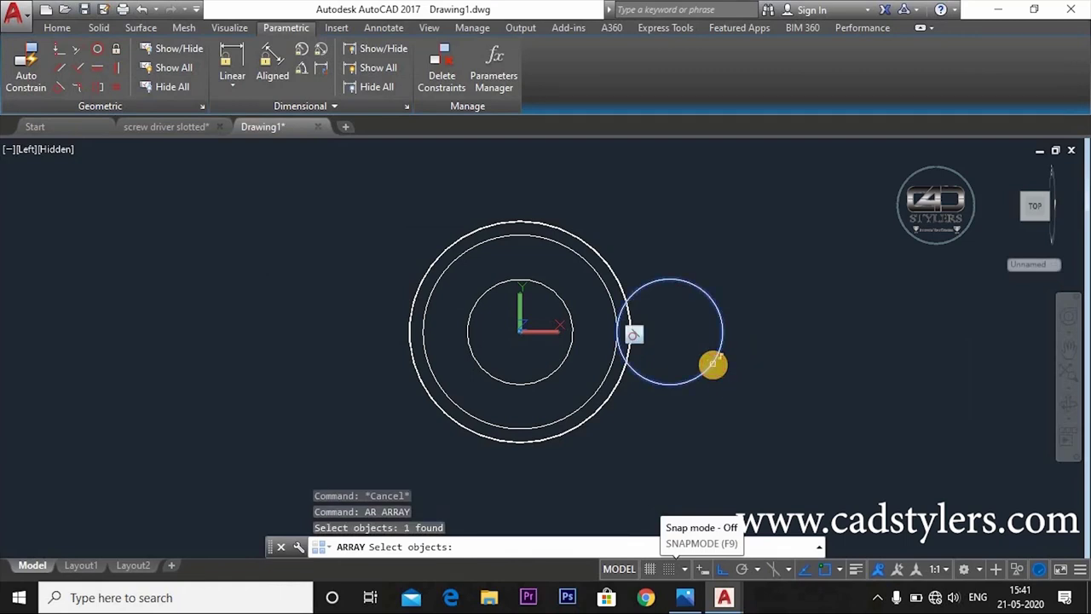
key(Return)
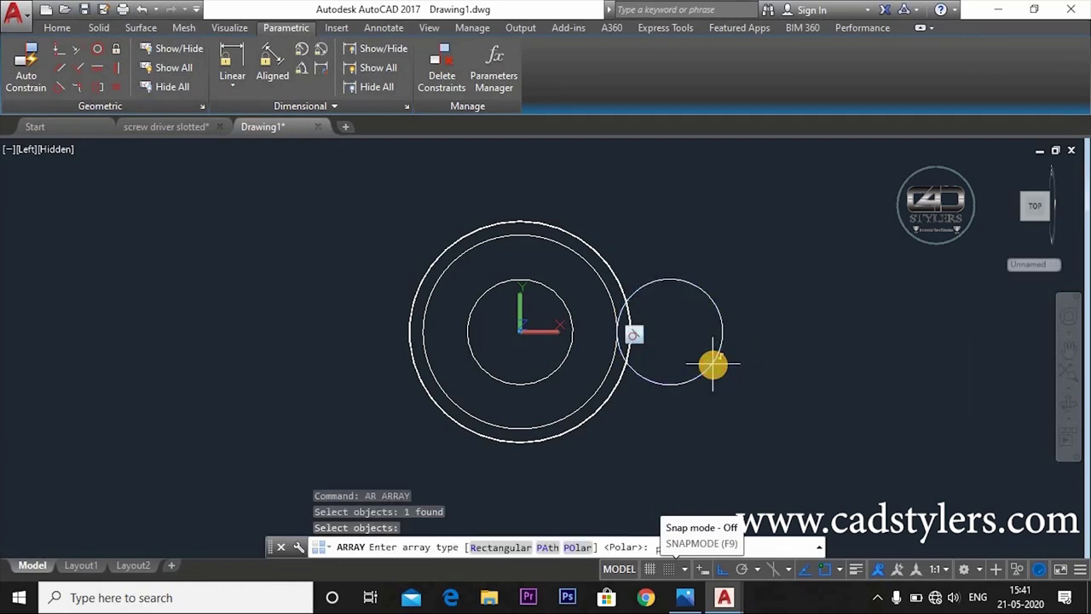
text(o)
key(Return)
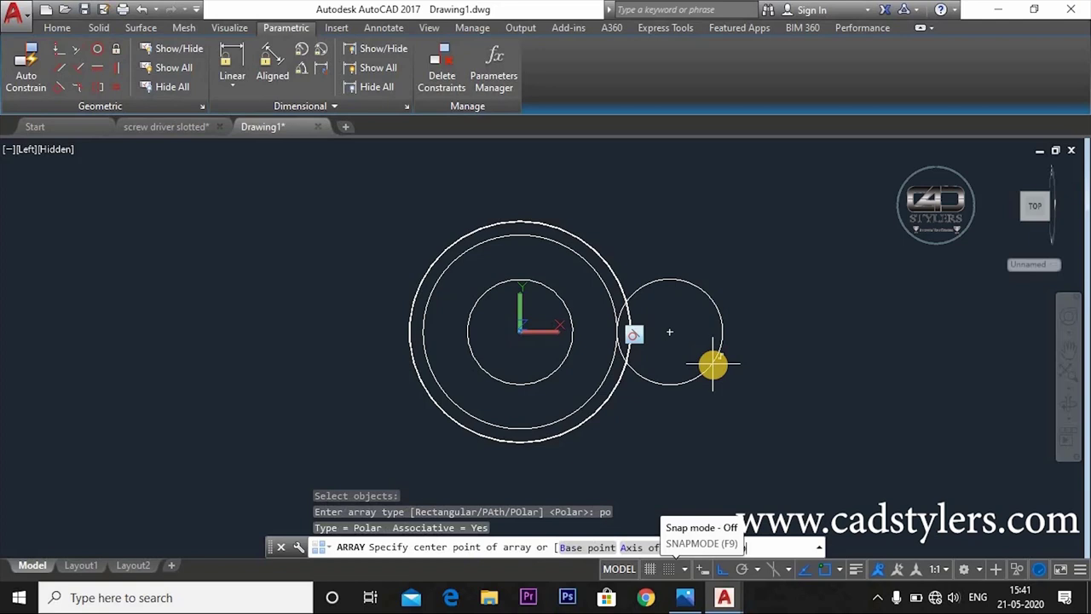
text(0,0)
key(Return)
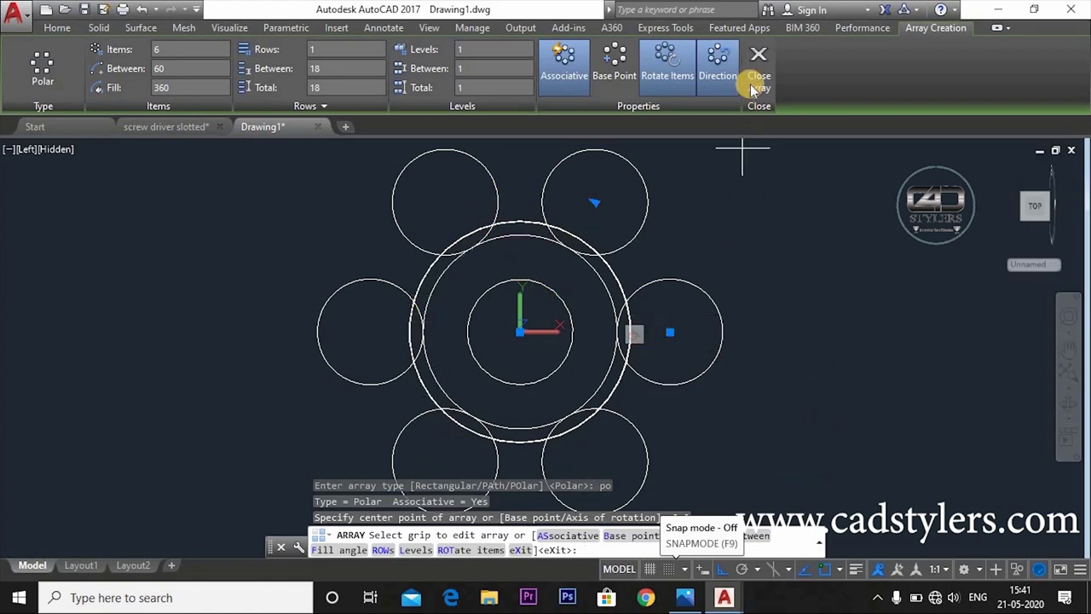
click(757, 64)
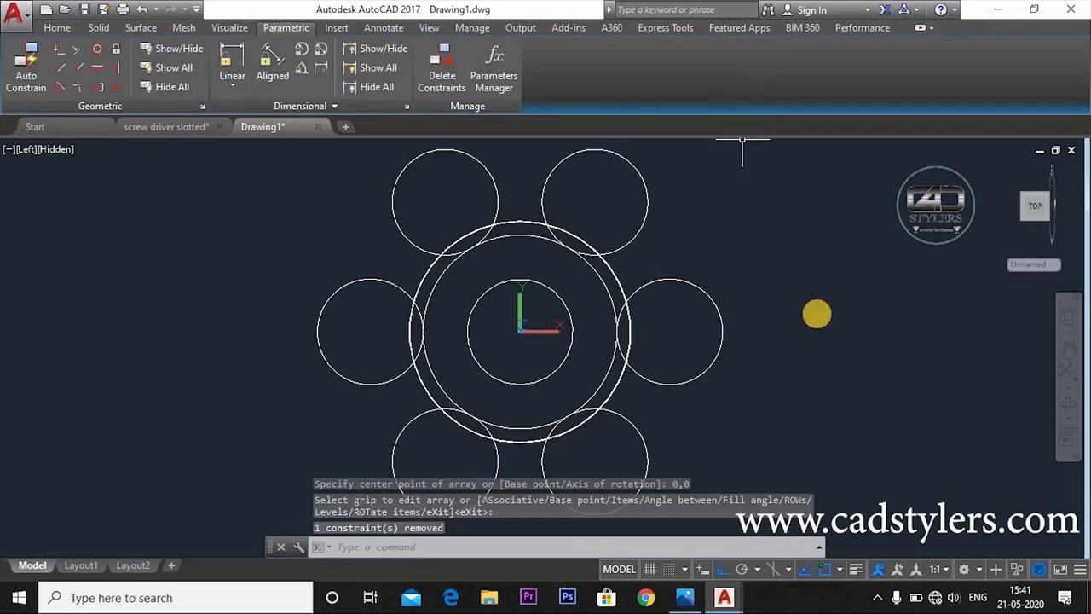
key(Escape)
Zoom out and orbit the arrayed circles into a 3D view.
scroll(789, 358, down, 4)
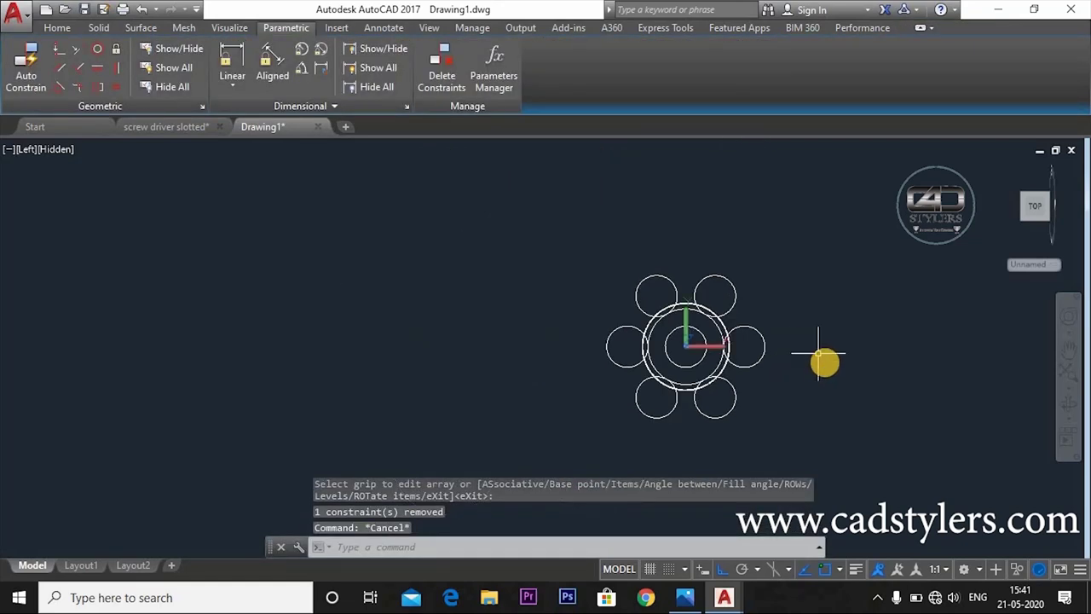
shift+middle_drag(784, 367, 719, 395)
click(61, 150)
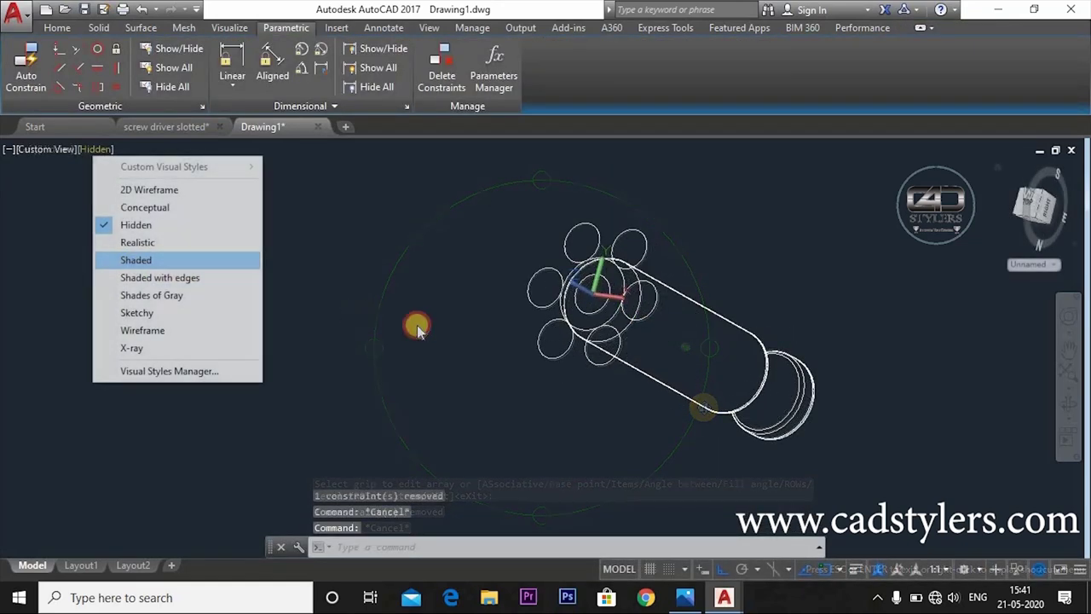
Shade the view and presspull the arrayed radius-6 circles into long cylinders along the handle.
click(128, 256)
middle_drag(361, 316, 294, 318)
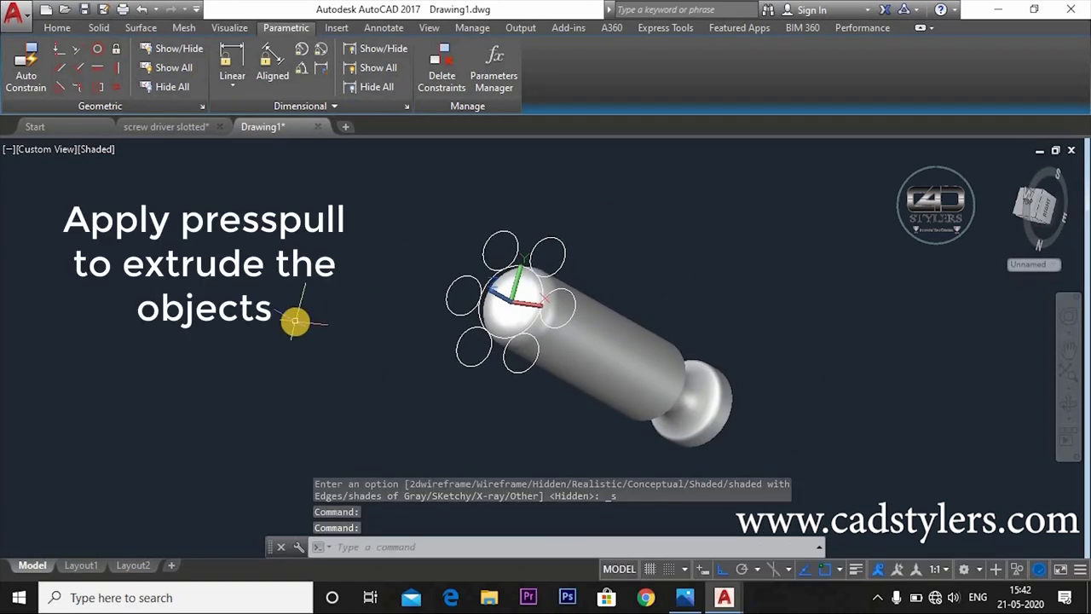
text(presspull)
key(Return)
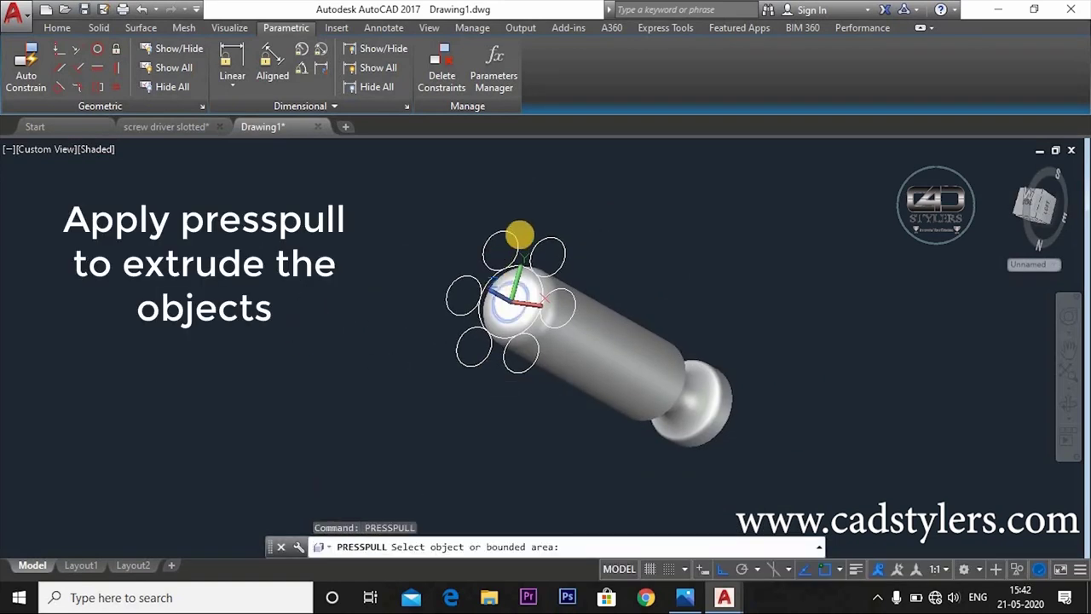
click(548, 254)
click(798, 392)
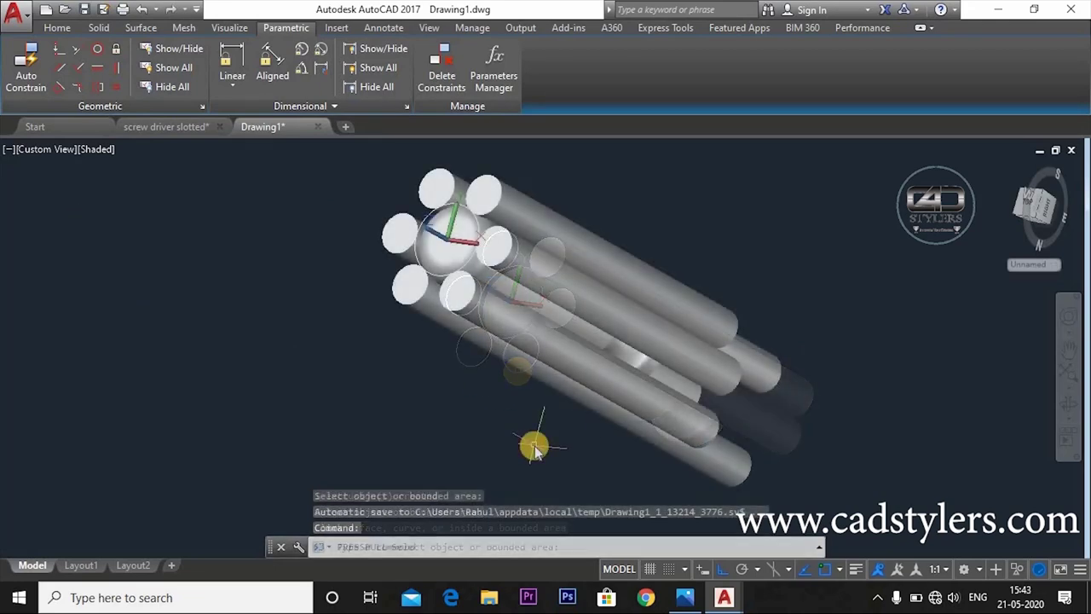
Subtract the six cylinders from the handle body to cut lengthwise grooves.
text(subt)
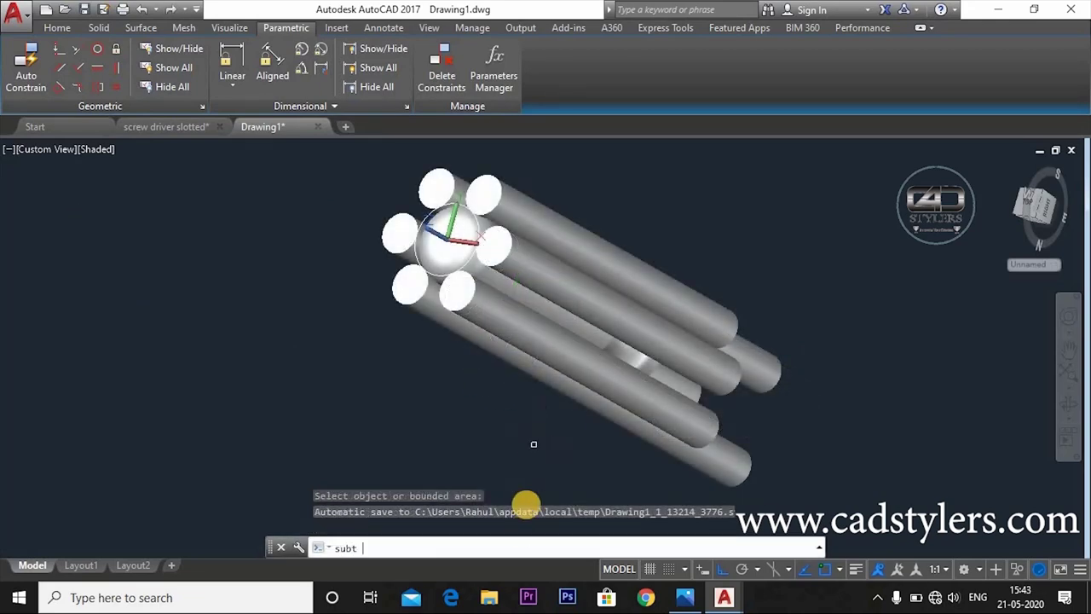
key(Return)
click(440, 254)
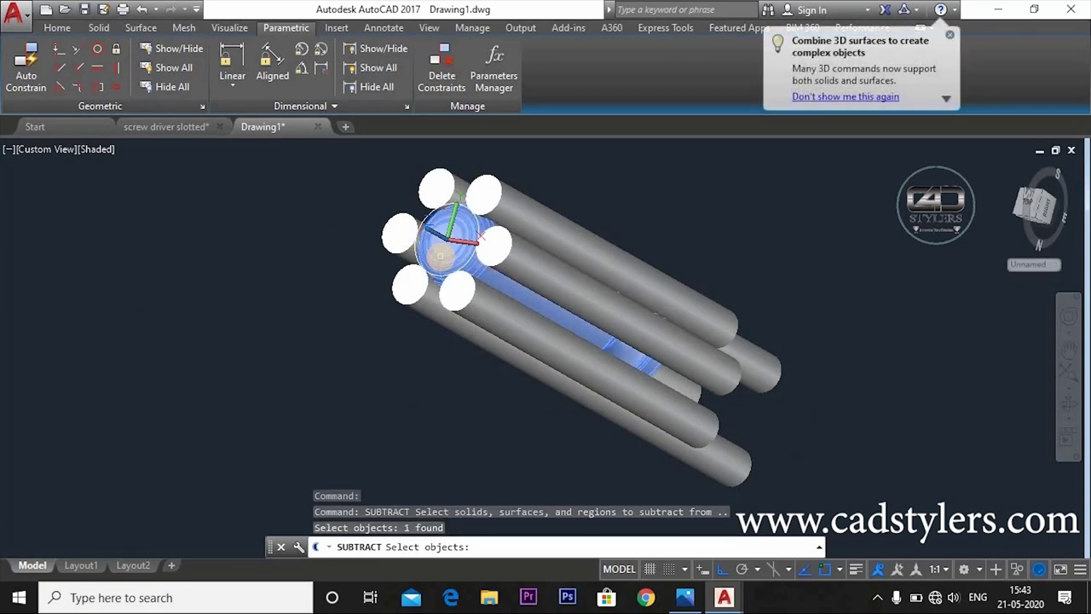
key(Return)
click(591, 377)
click(613, 281)
click(545, 256)
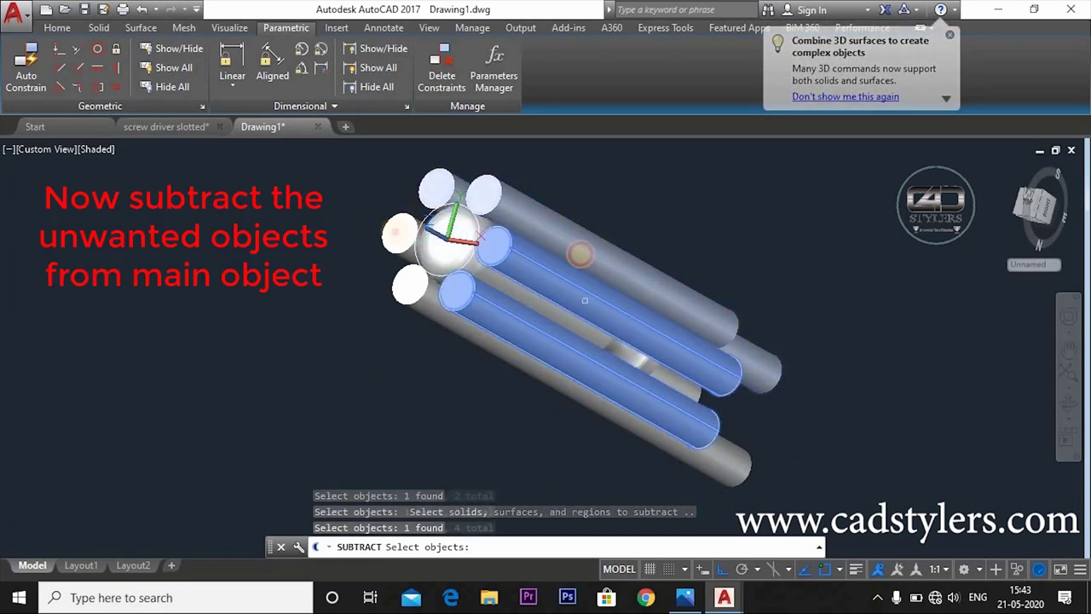
click(478, 247)
click(399, 278)
click(405, 298)
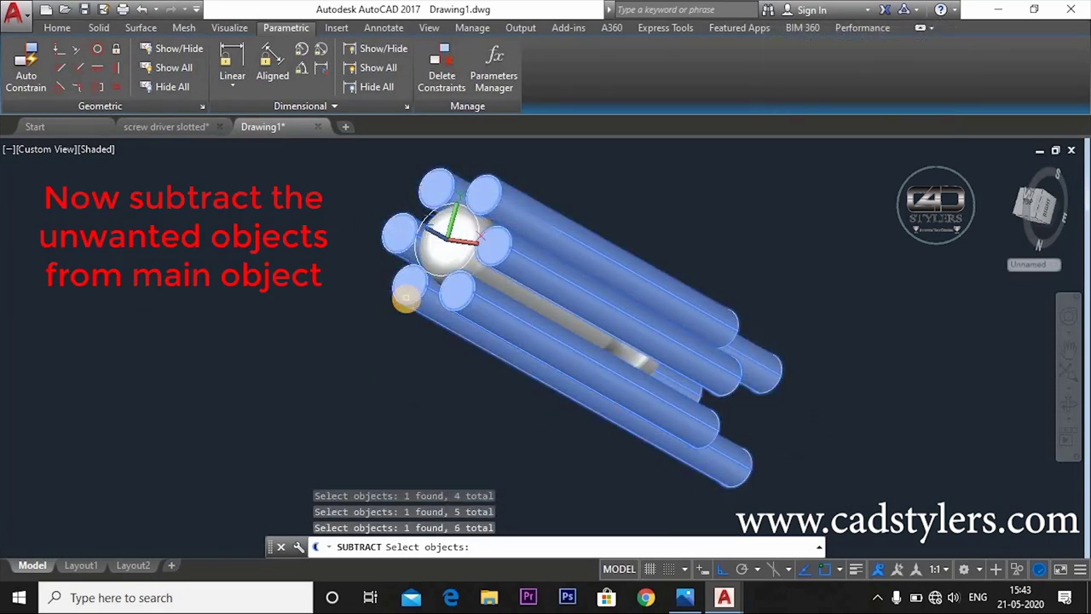
key(Return)
Erase the leftover circle array and end circle, orbiting to check the handle.
key(Escape)
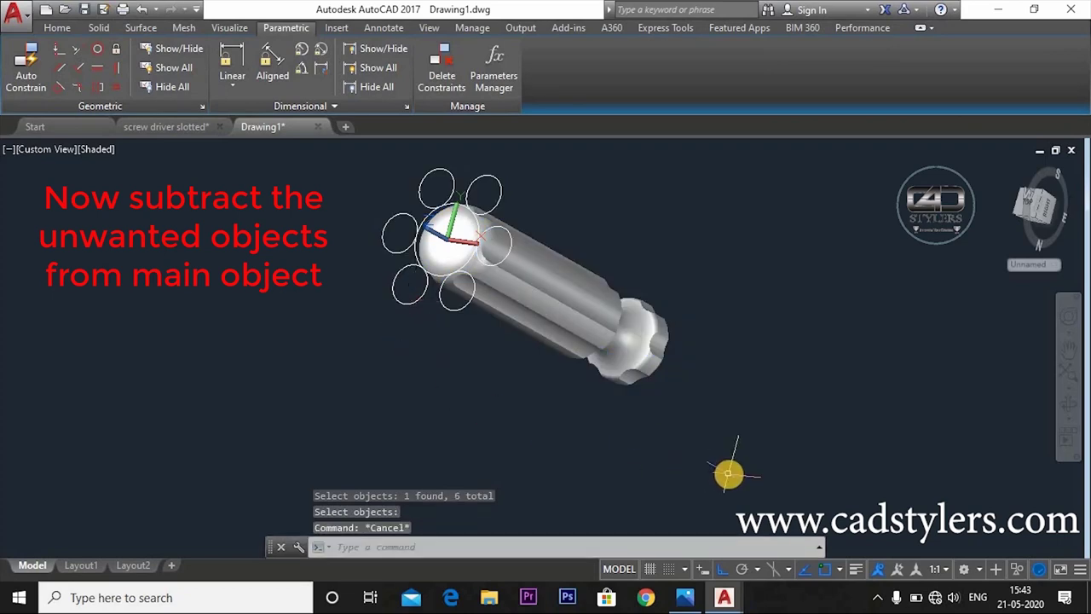
ctrl+shift+middle_drag(727, 473, 512, 345)
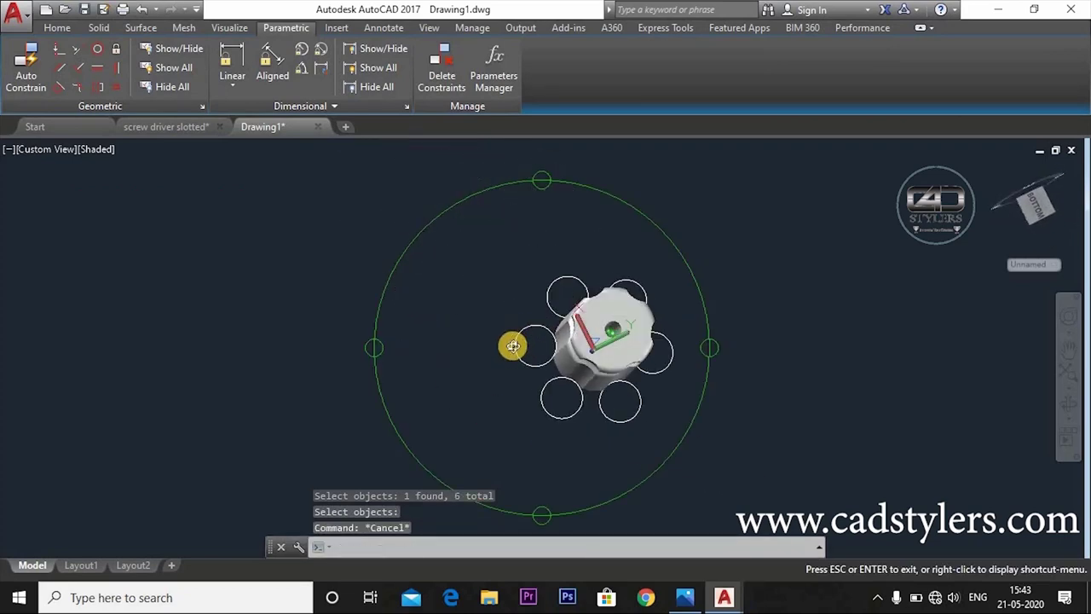
ctrl+shift+middle_drag(512, 346, 421, 187)
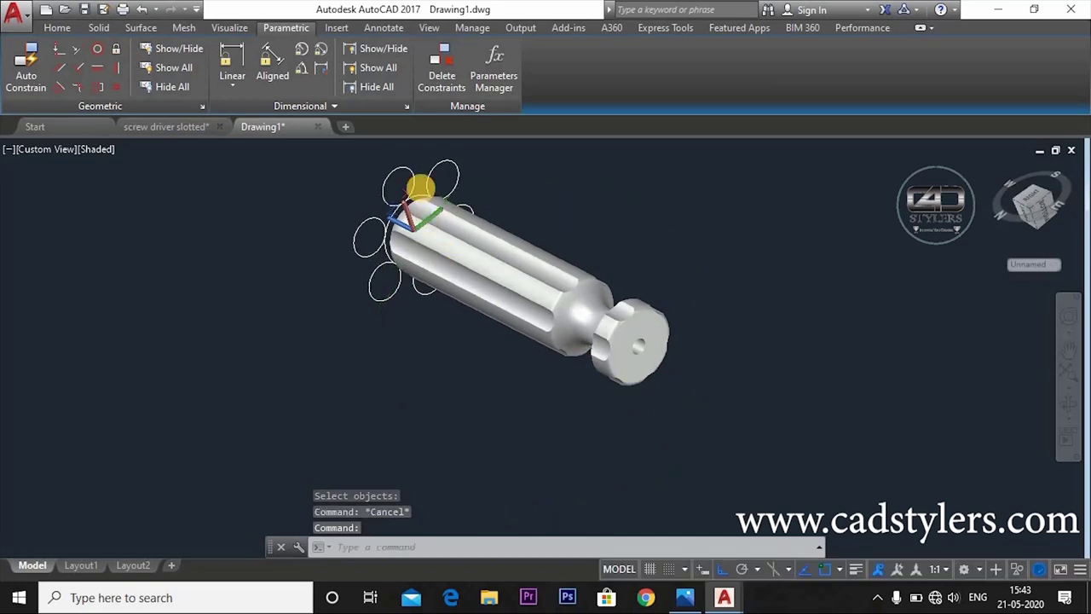
click(400, 168)
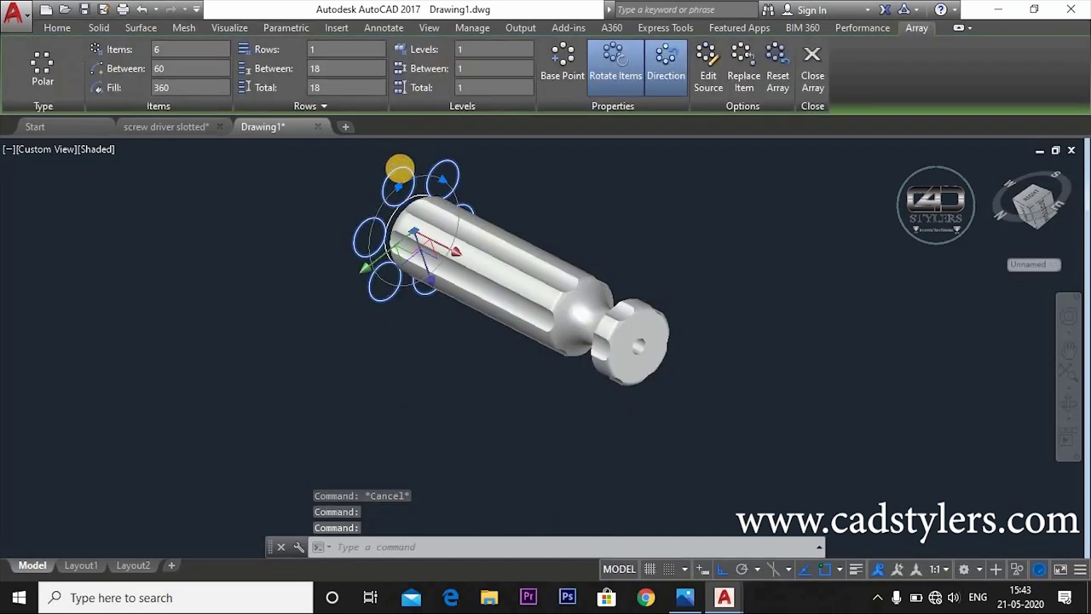
key(Delete)
click(384, 221)
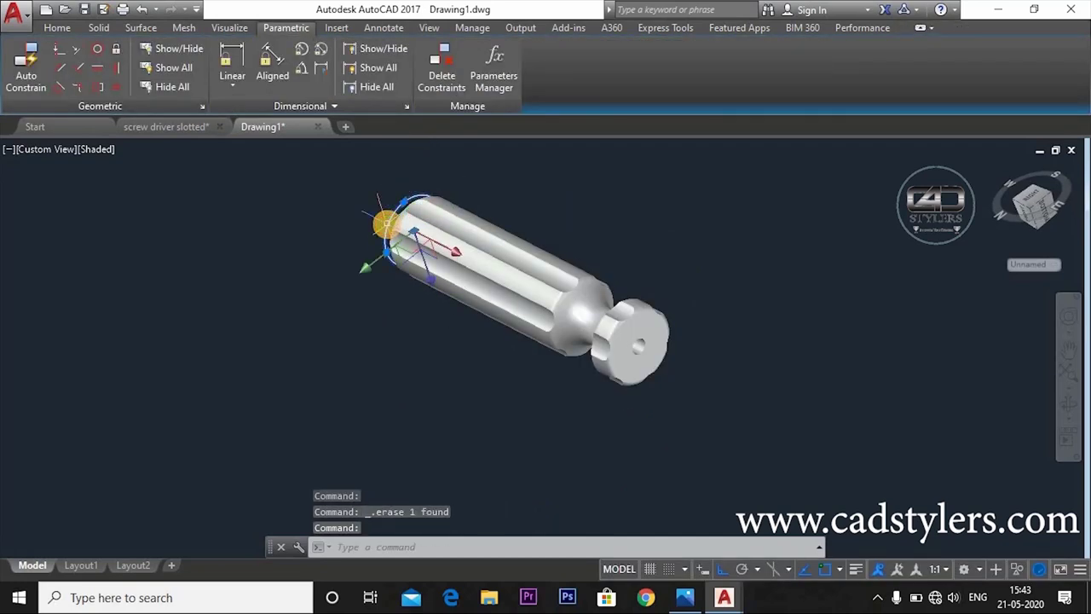
key(Delete)
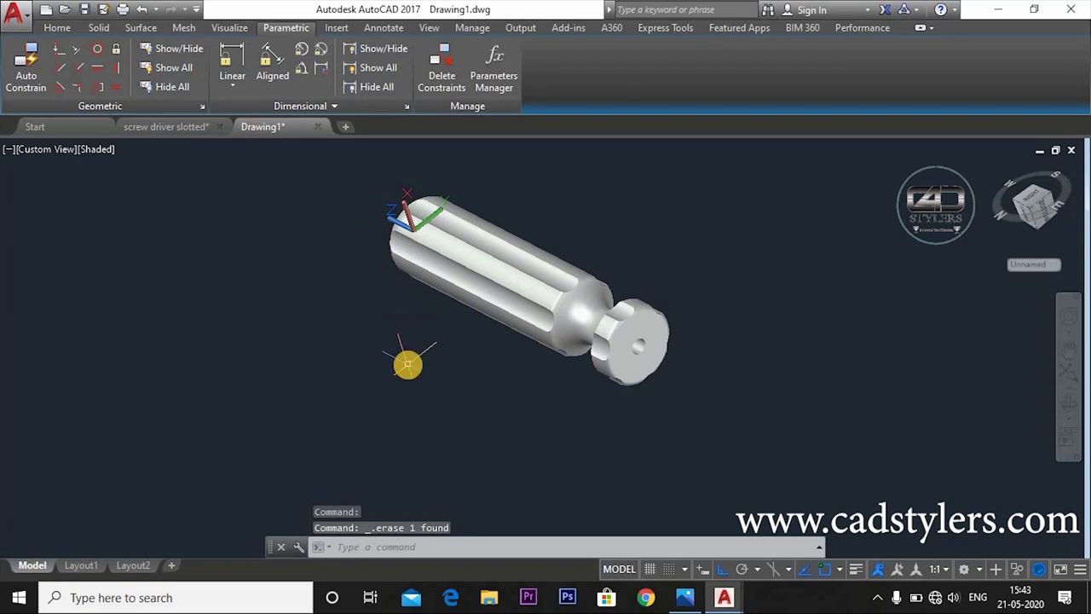
mouse_move(407, 363)
ctrl+shift+middle_down()
mouse_move(590, 419)
mouse_move(566, 364)
ctrl+shift+middle_up()
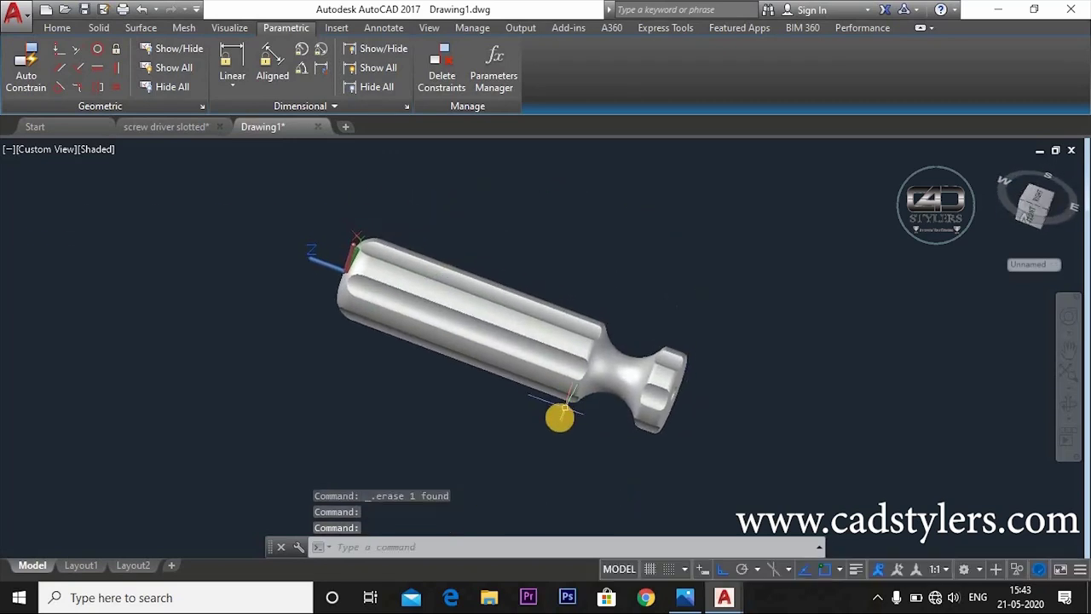
Browse the Materials Browser to the Plastic material category.
click(223, 28)
click(756, 50)
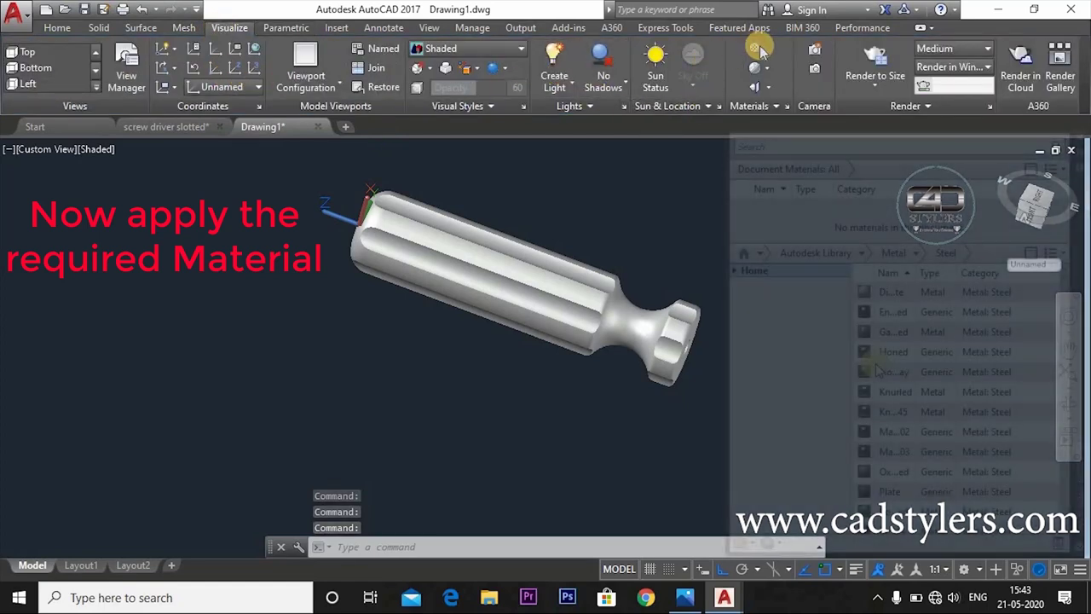
click(915, 253)
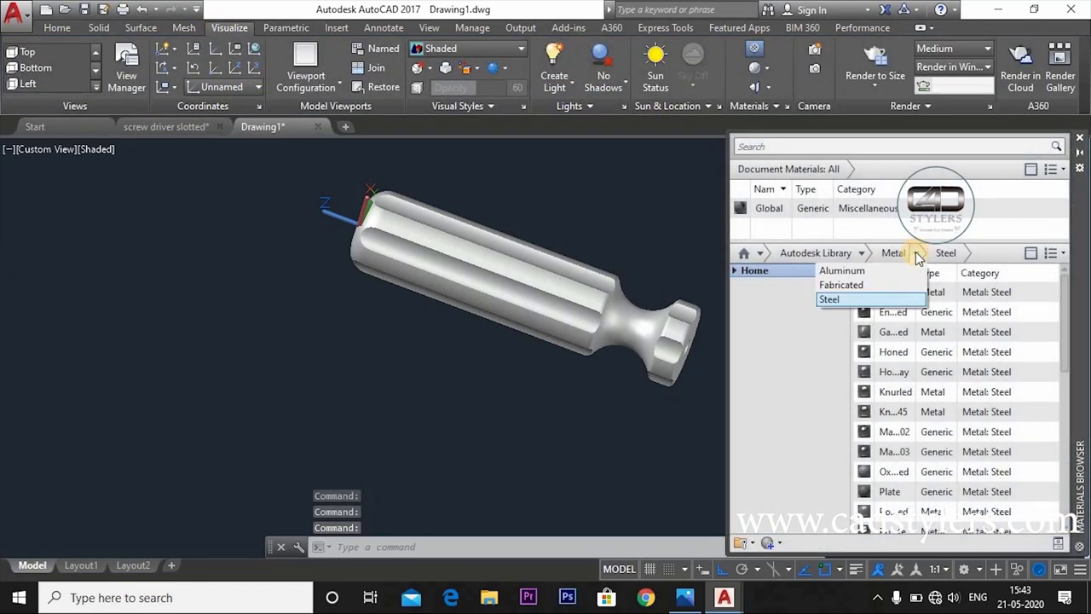
click(860, 253)
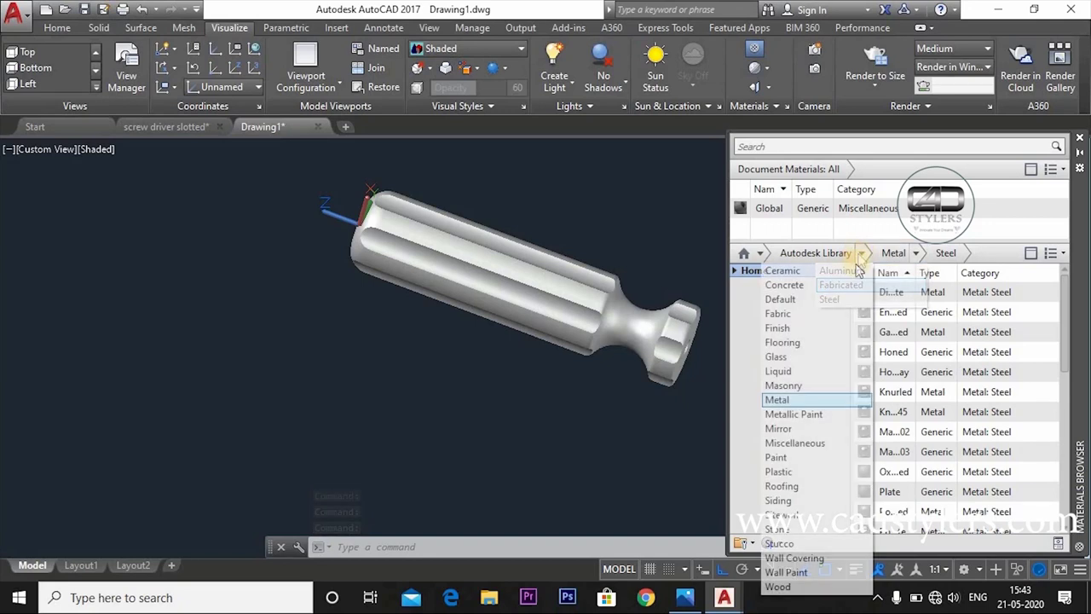
click(780, 471)
scroll(911, 349, down, 4)
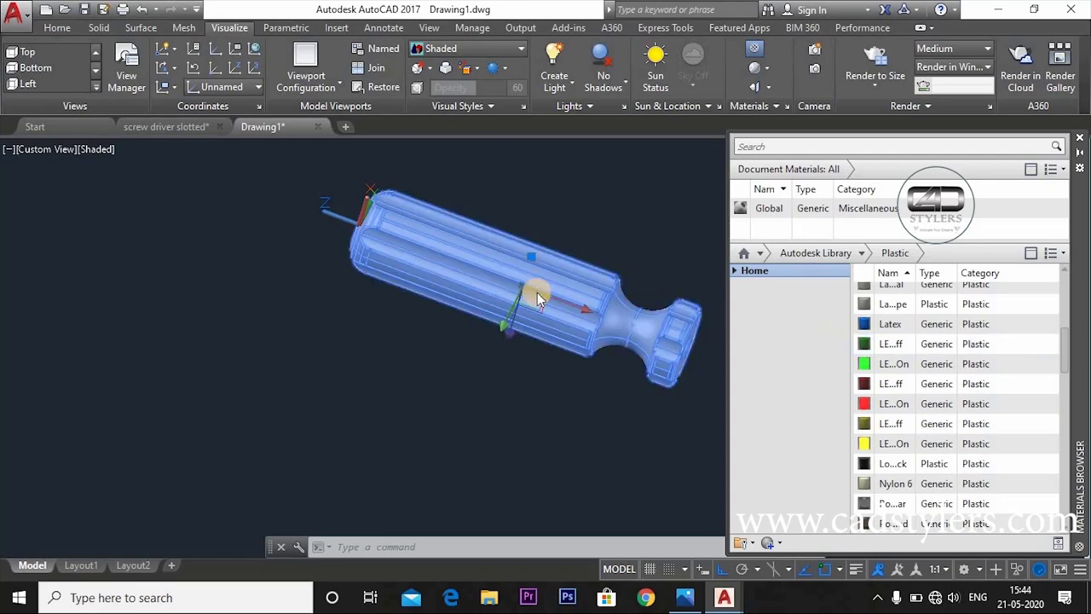
Apply the green LE plastic material to the fluted handle and close the browser.
drag(537, 298, 536, 294)
mouse_move(565, 378)
ctrl+shift+middle_down()
mouse_move(669, 358)
mouse_move(562, 406)
ctrl+shift+middle_up()
scroll(669, 359, up, 3)
scroll(657, 365, down, 1)
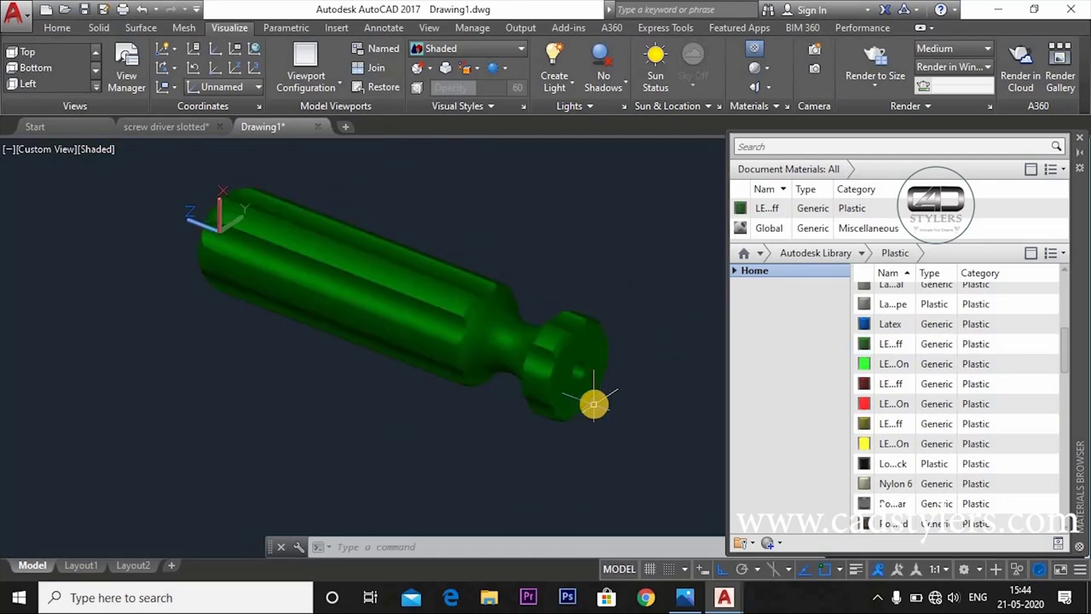
scroll(591, 402, up, 2)
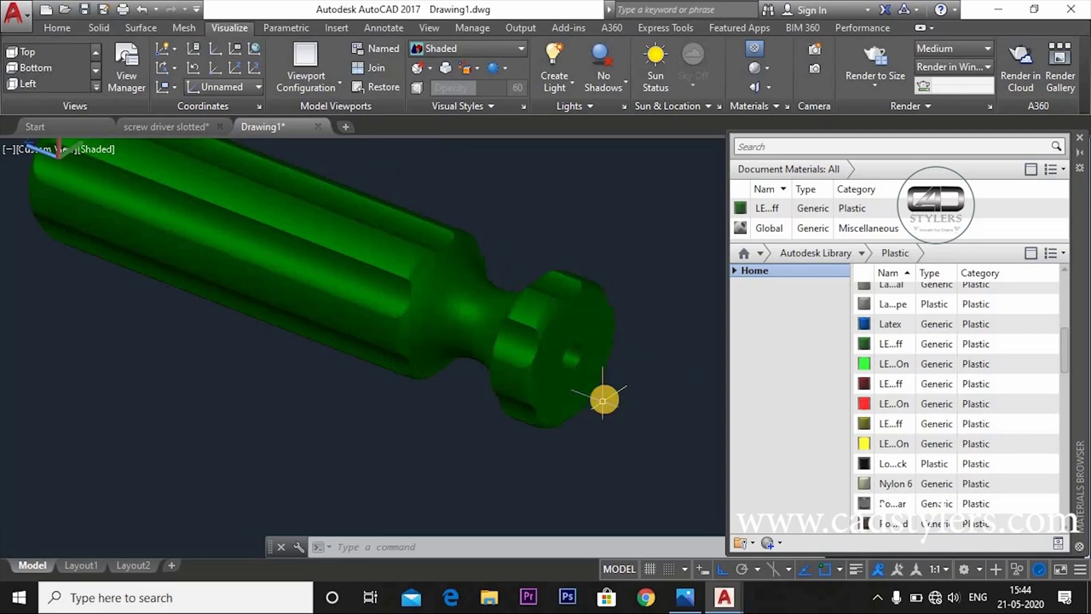
click(1082, 135)
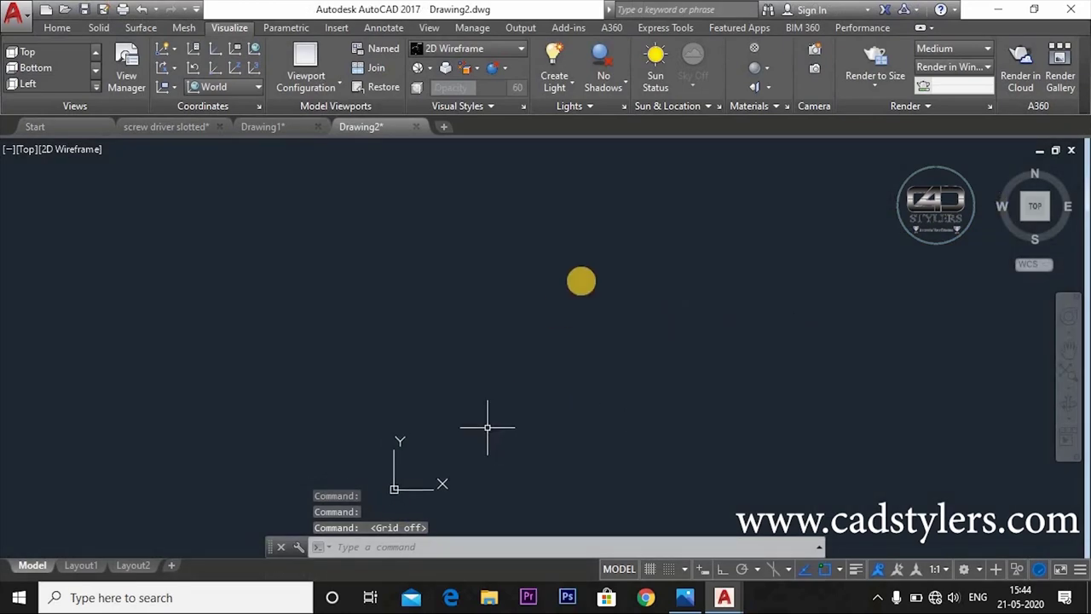
click(685, 597)
scroll(497, 393, up, 2)
scroll(545, 401, up, 2)
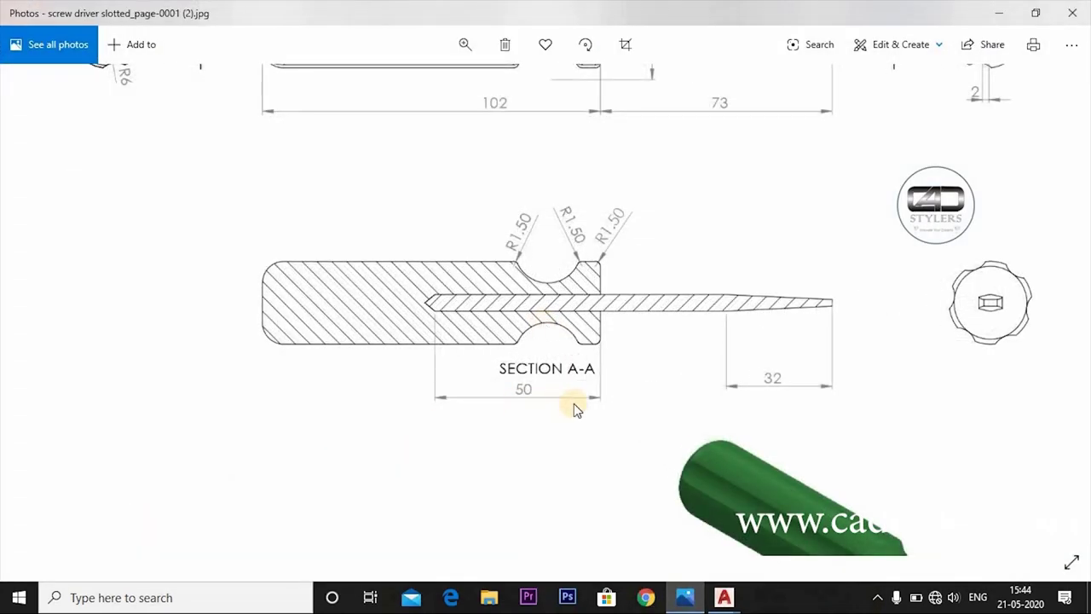
scroll(637, 441, up, 3)
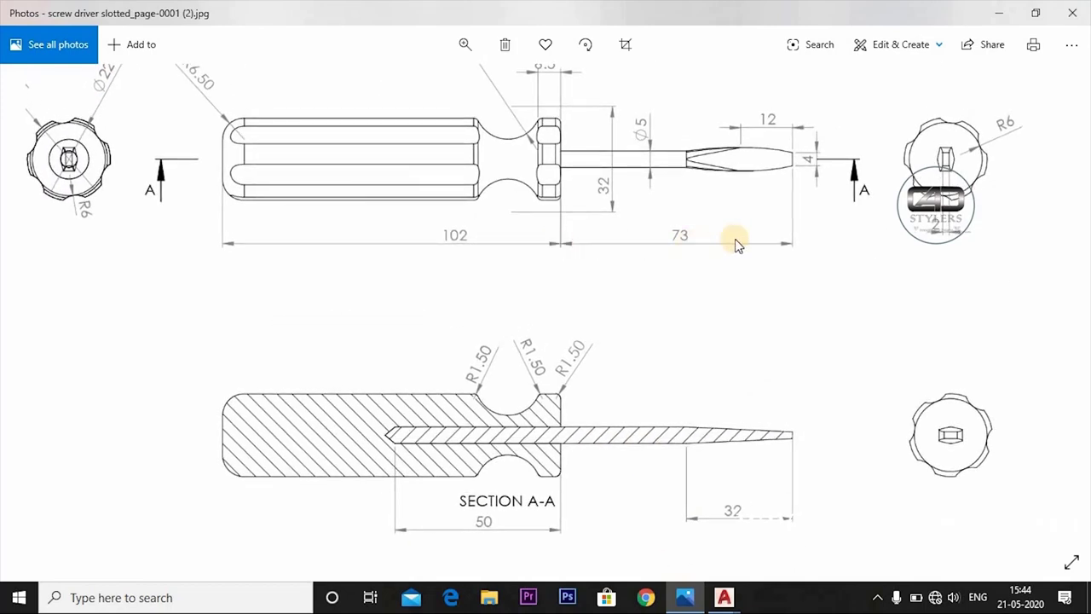
scroll(666, 291, down, 1)
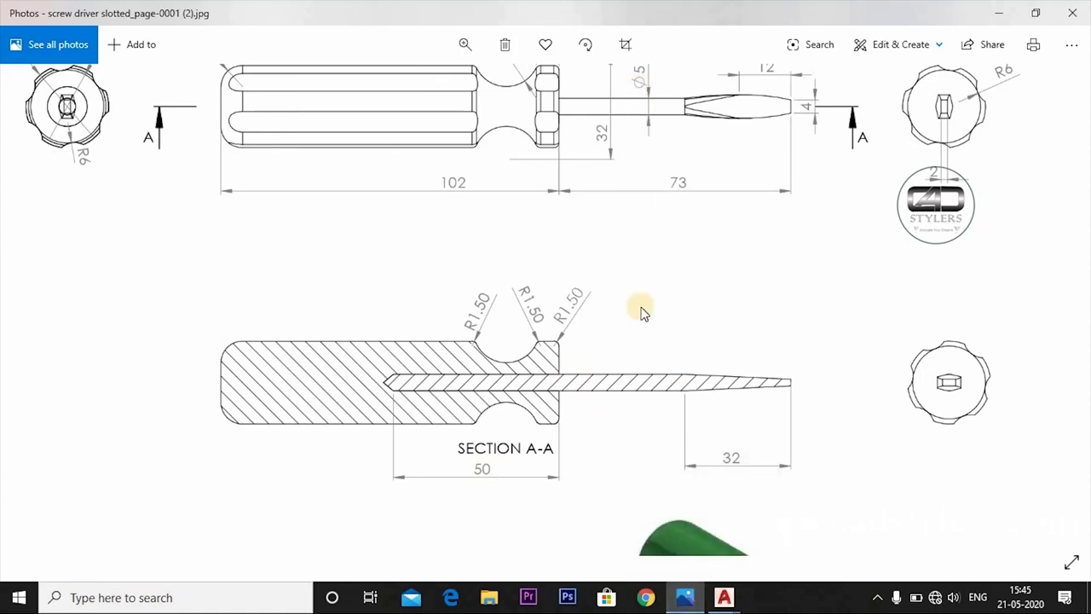
click(679, 602)
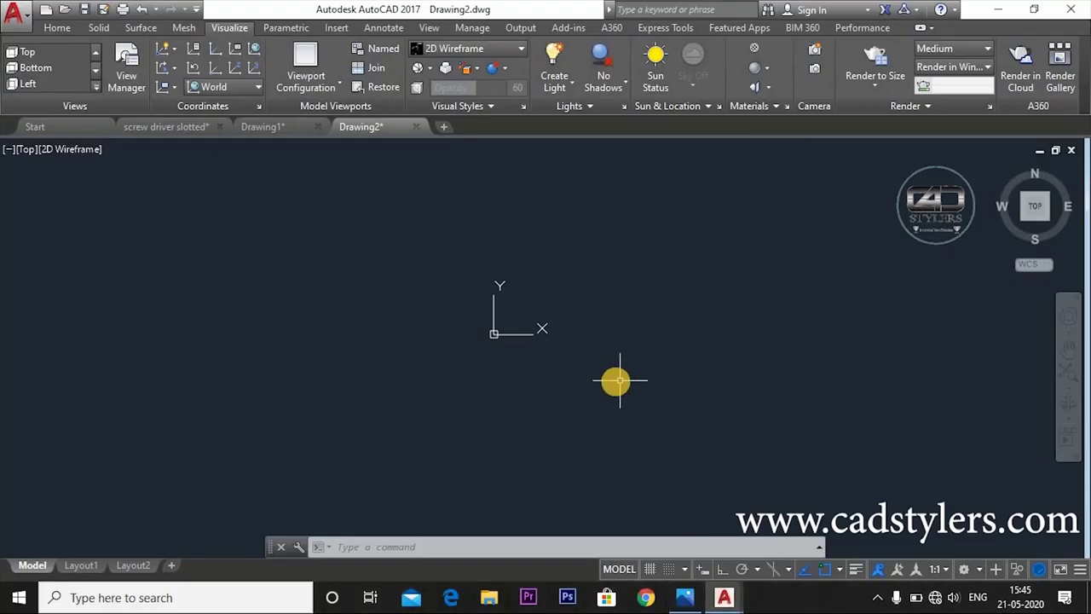
Draw the closed 91 by 2.5 profile with LINE: 0,0, 91,0, @0,2.5, 0,2.5, close.
text(l)
key(Return)
text(0)
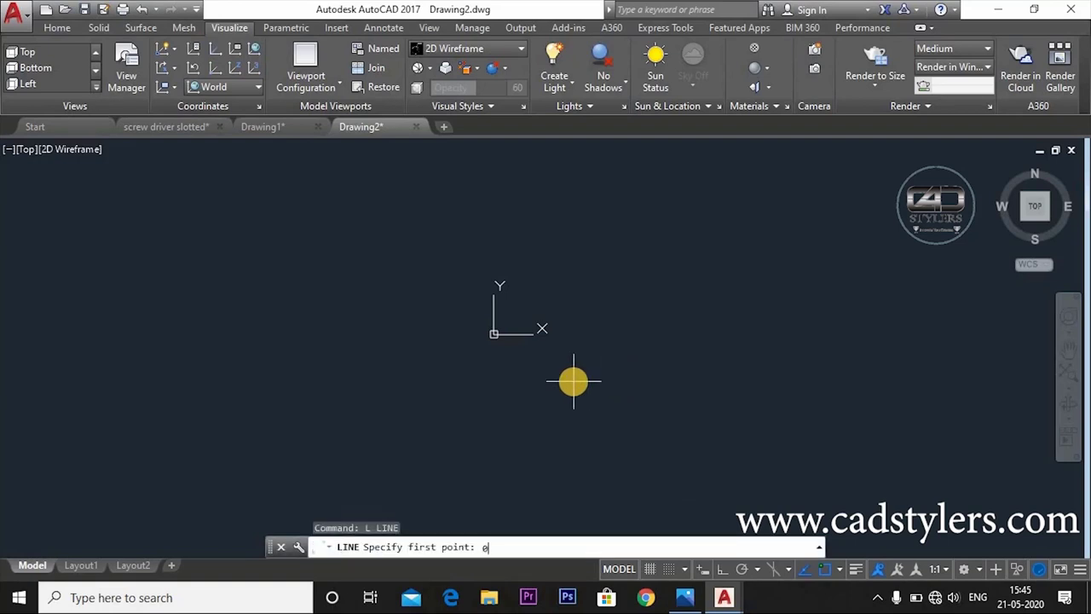
key(Return)
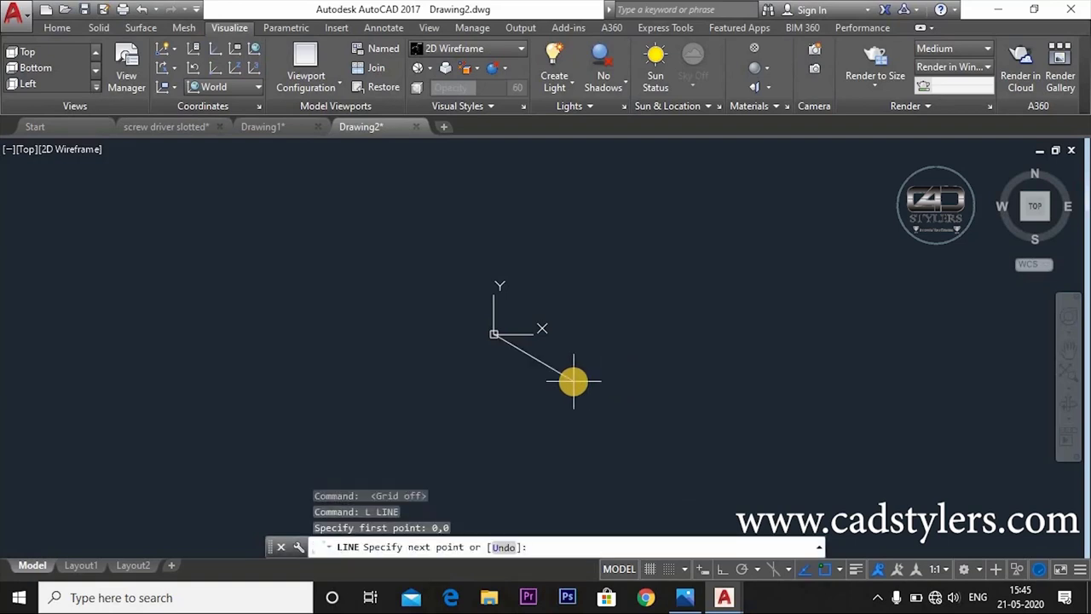
key(Return)
text(@0,2.5)
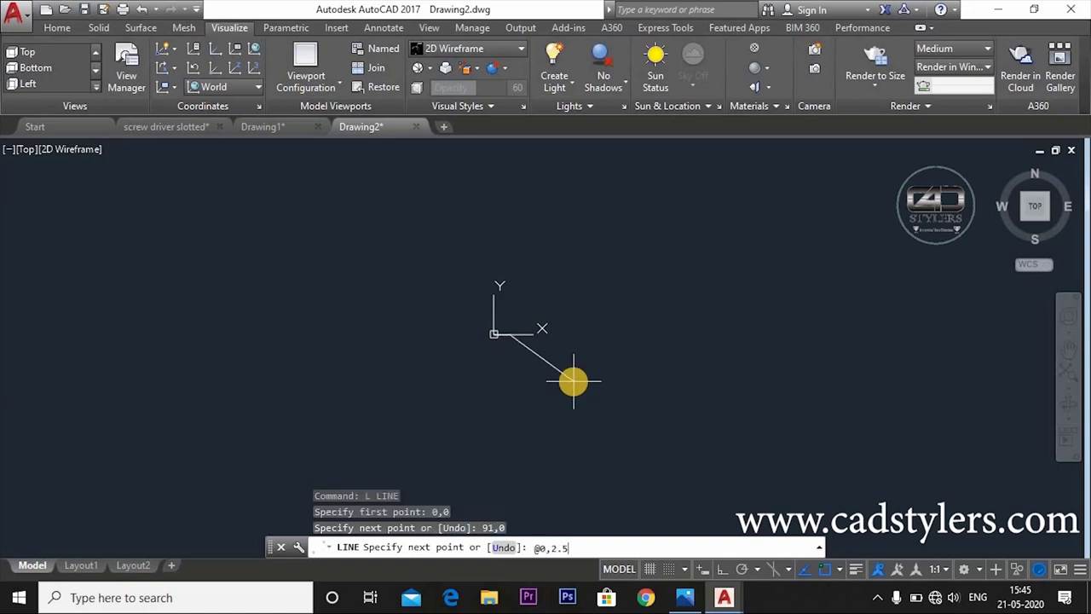
key(Return)
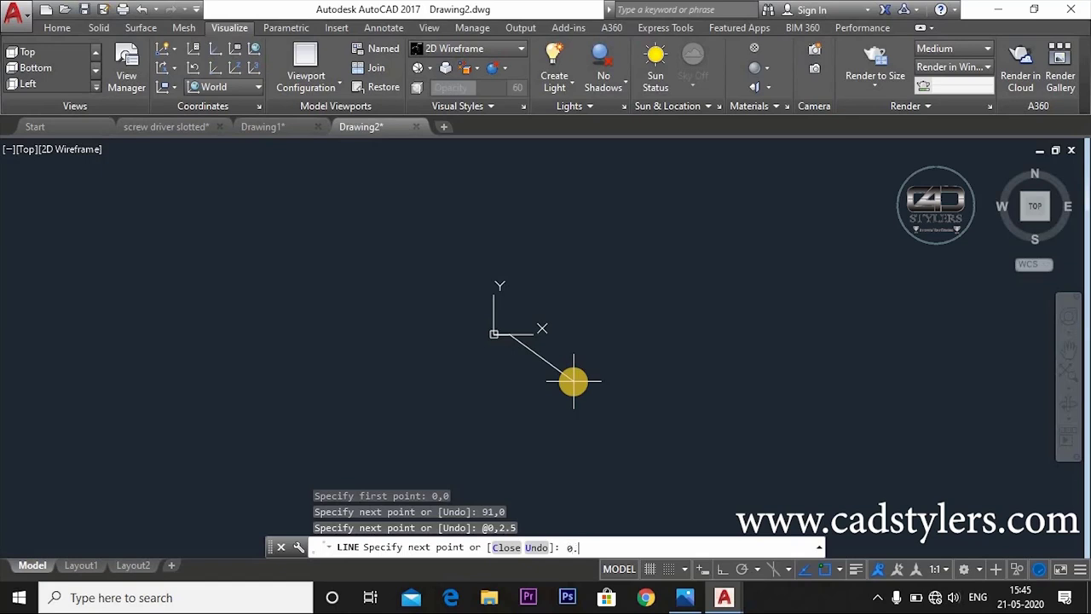
text(2.5)
key(Return)
text(c)
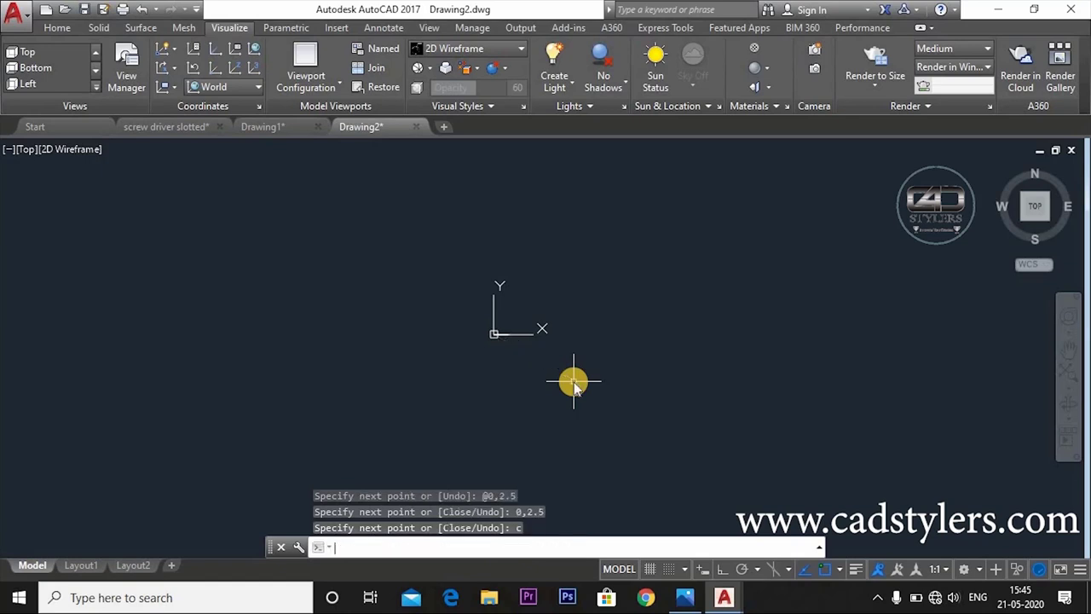
key(Return)
Zoom All and pan so the thin profile is centred on screen.
text(z)
key(Return)
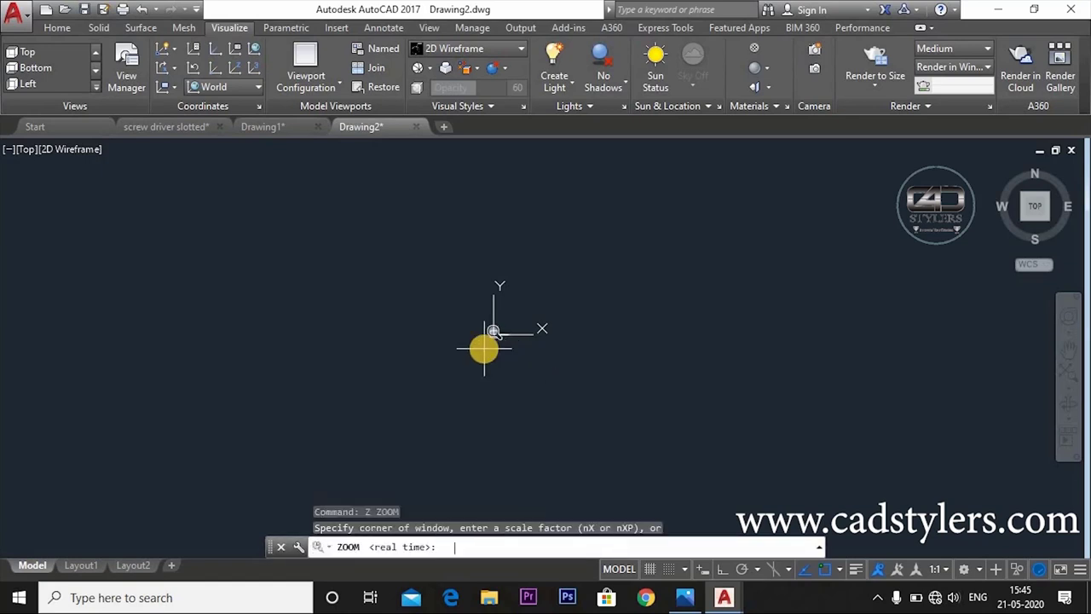
text(a)
key(Return)
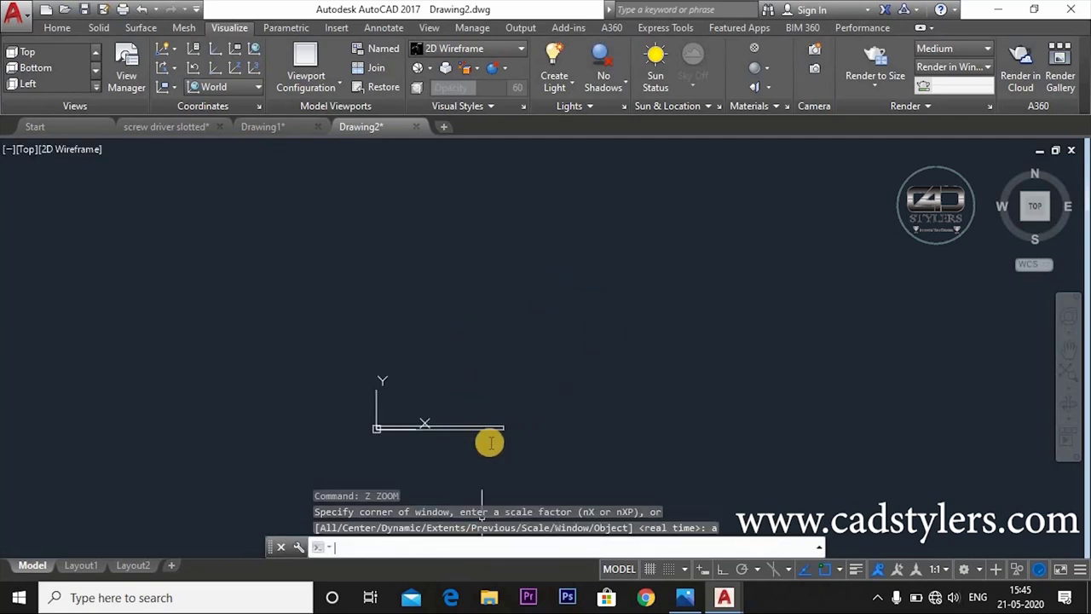
scroll(490, 442, up, 4)
middle_drag(431, 438, 618, 405)
scroll(618, 406, up, 2)
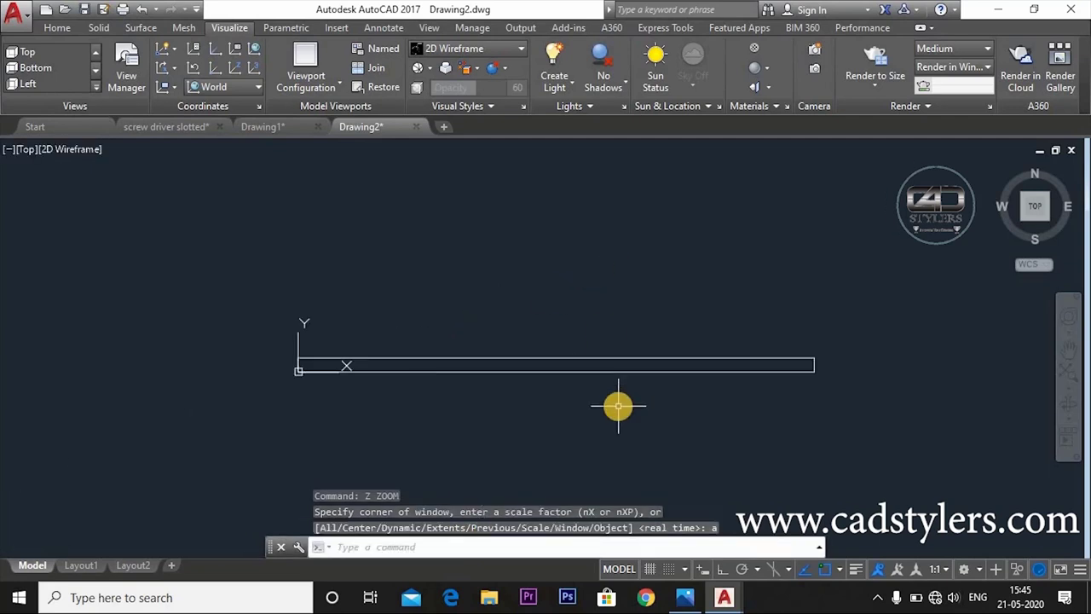
Add a short 45° diagonal line from the profile's left corner (@-2.5,-2.5).
text(l)
key(Return)
click(299, 369)
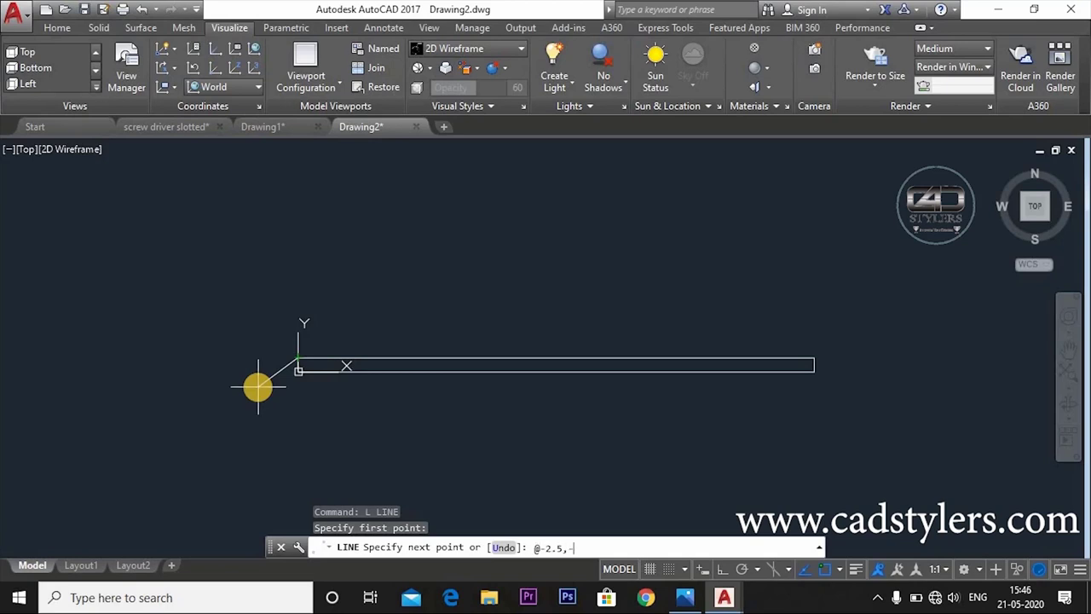
text(5)
key(Return)
key(Escape)
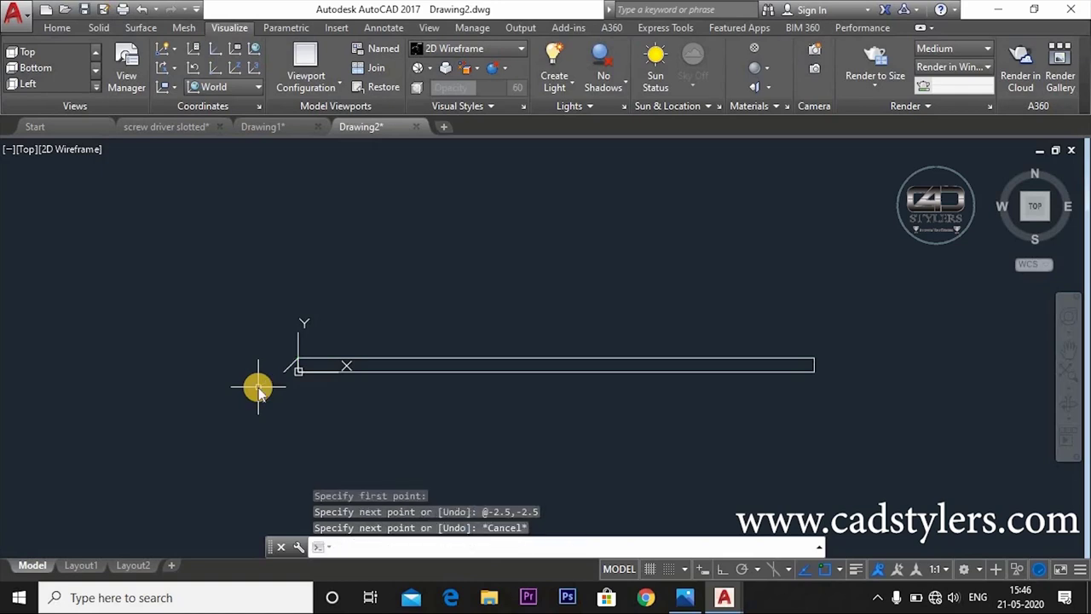
Attempt to erase the profile's left edge, cancel, and begin JOIN on the profile lines.
key(Escape)
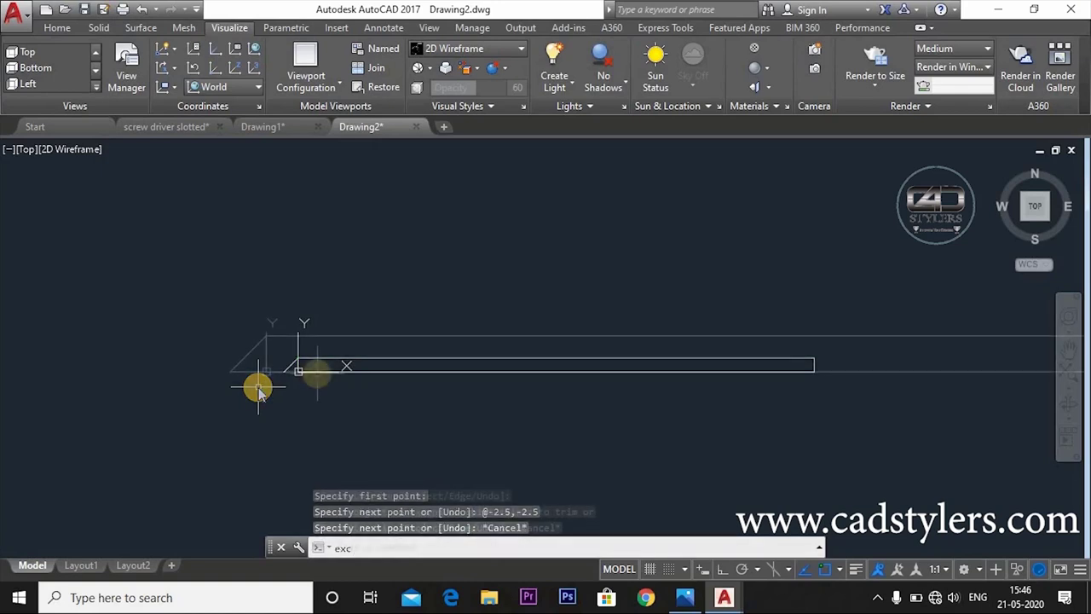
scroll(316, 370, up, 4)
text(e)
key(Return)
click(267, 352)
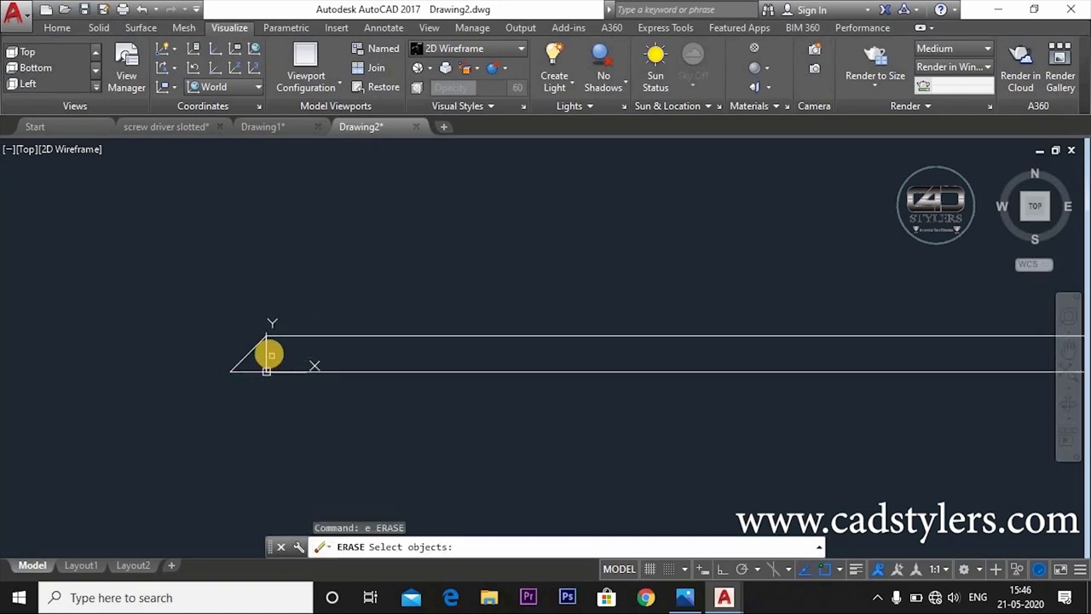
scroll(338, 389, down, 2)
key(Escape)
text(e)
key(Return)
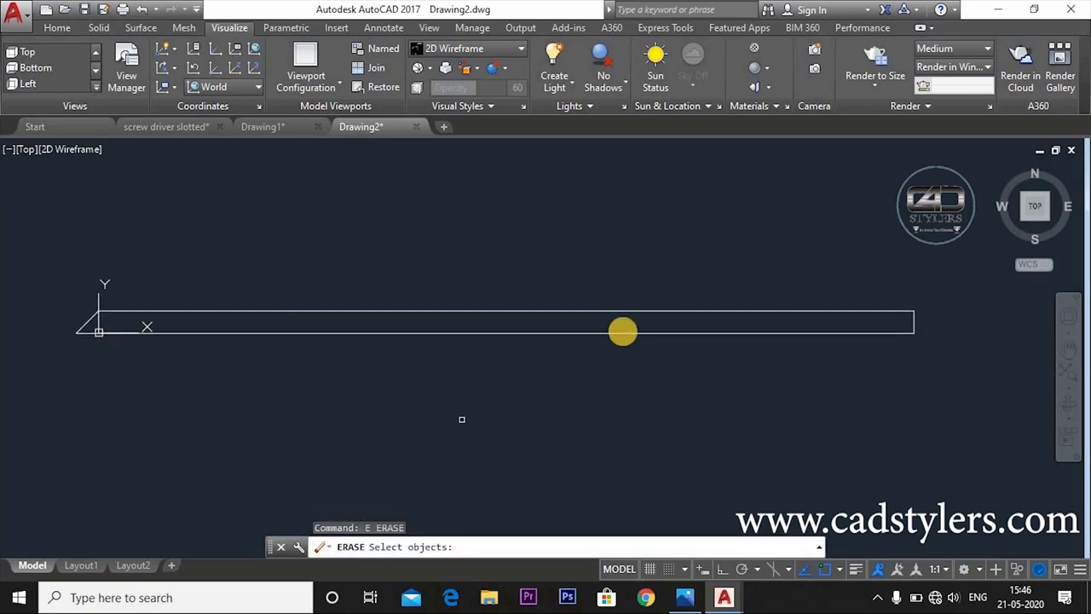
key(Escape)
text(j)
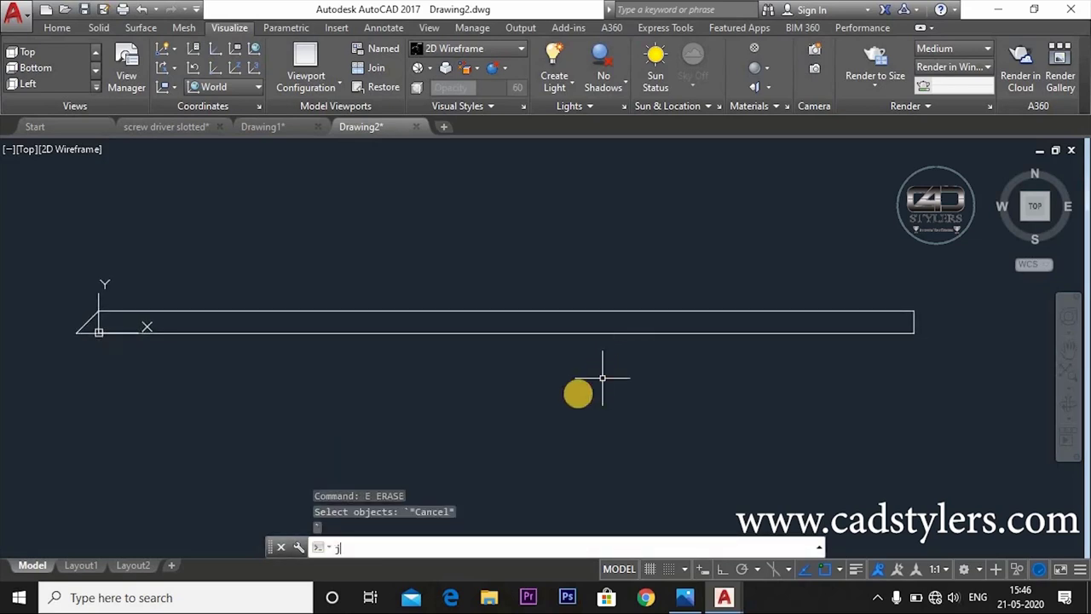
key(Return)
scroll(572, 390, down, 4)
Join the four profile lines and revolve them 360° about the axis 0,0 to 10,0 into a rod.
drag(768, 316, 318, 433)
key(Return)
key(Return)
text(rev)
key(Return)
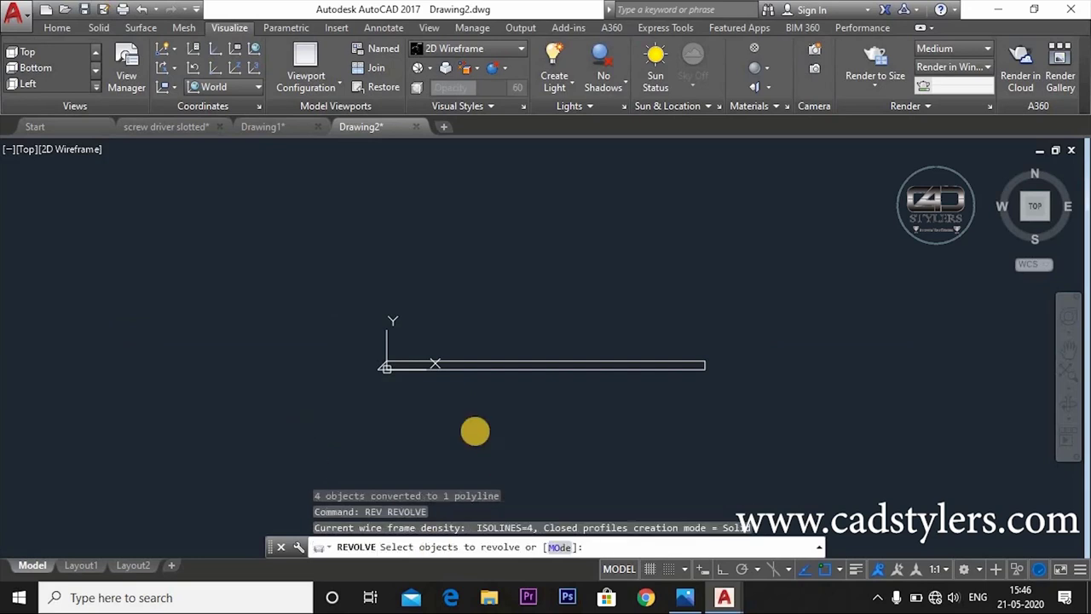
click(476, 369)
key(Return)
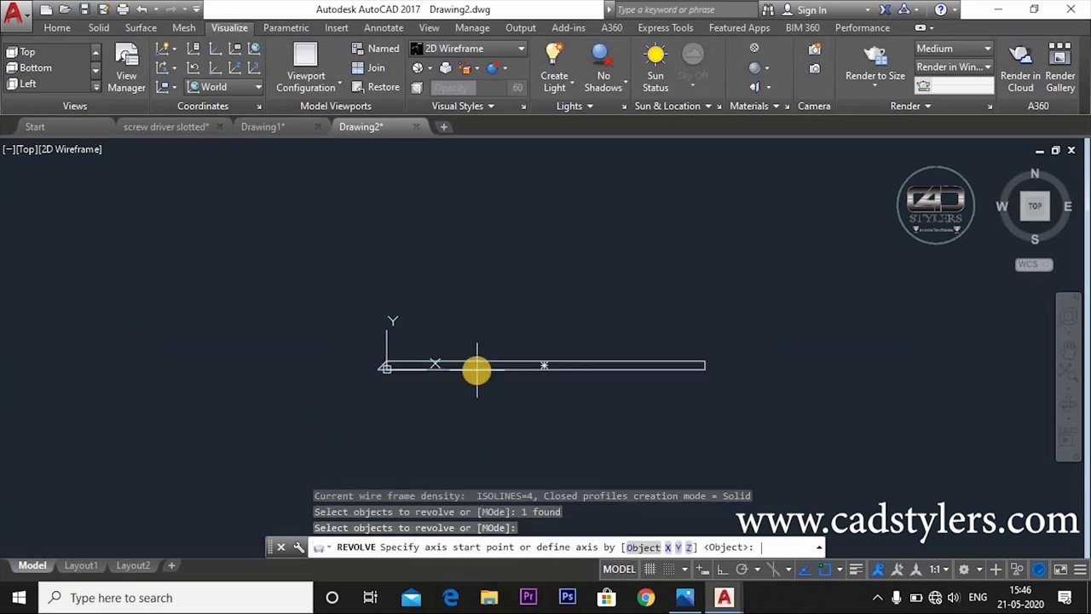
key(Return)
text(10)
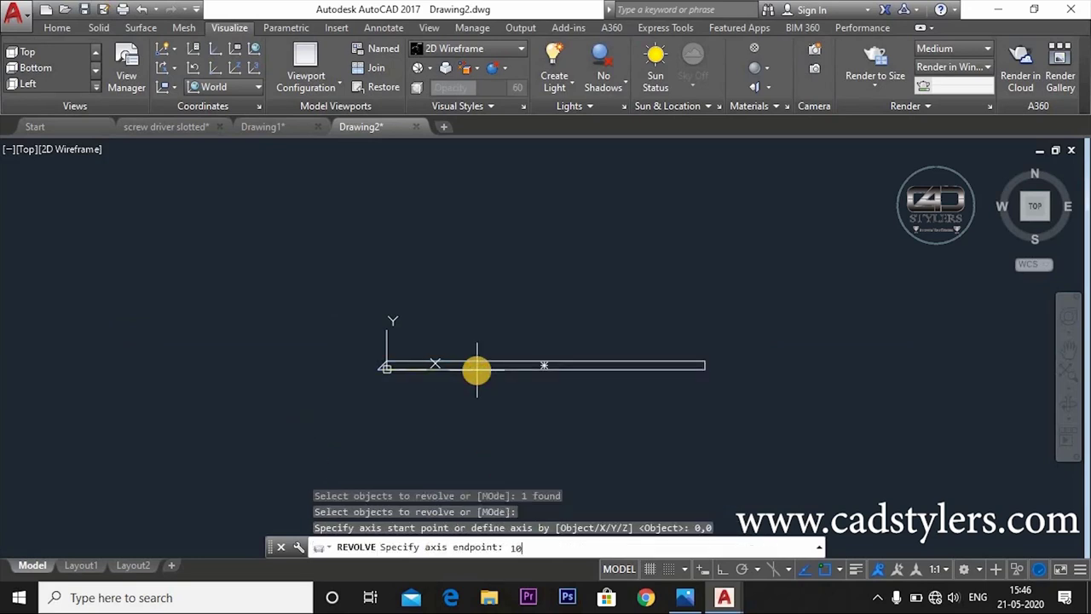
text(,0)
key(Return)
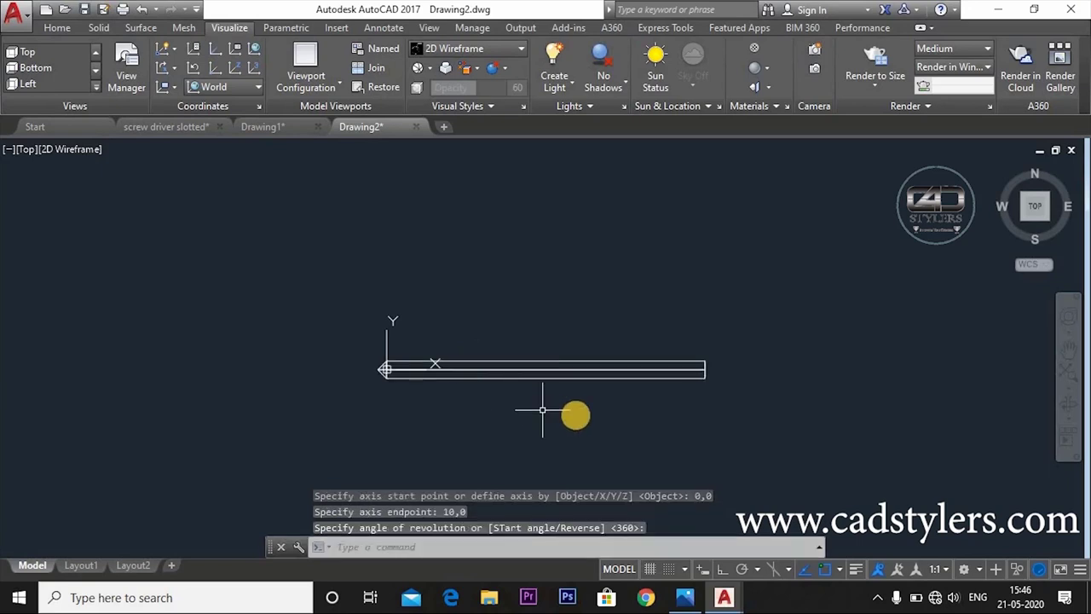
key(Escape)
mouse_move(606, 411)
shift+middle_down()
mouse_move(552, 409)
mouse_move(438, 372)
shift+middle_up()
scroll(608, 426, up, 3)
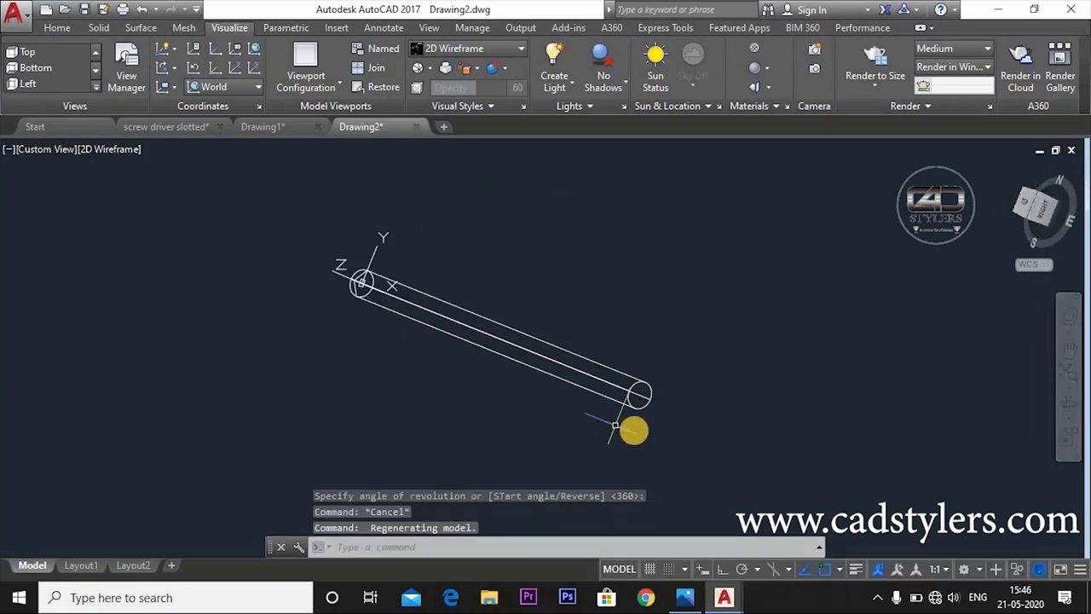
middle_drag(633, 431, 538, 430)
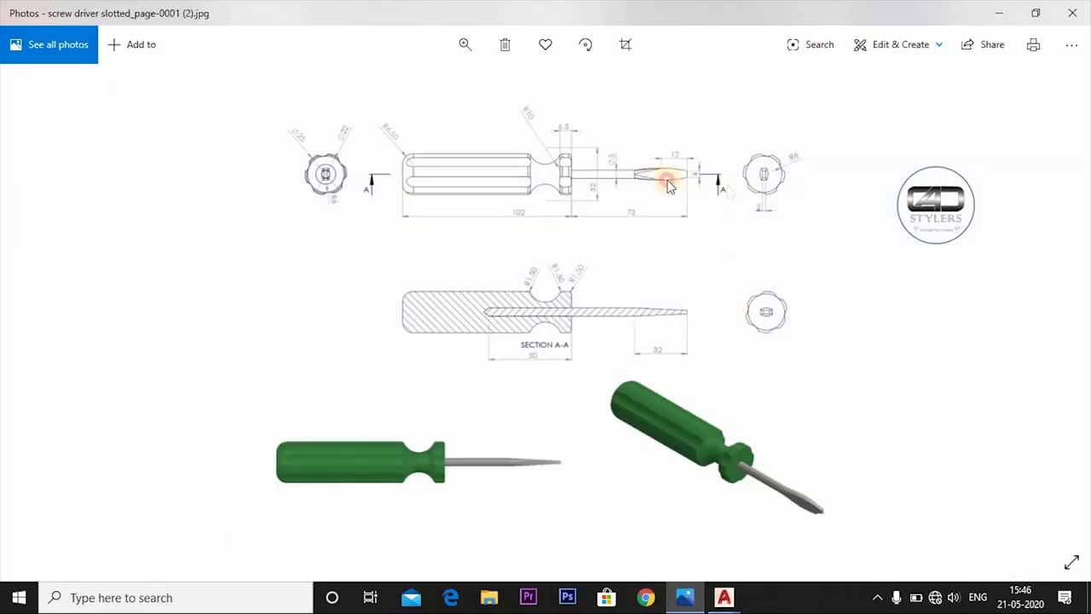
Zoom into the Photos reference to read dimensions like 102, 73 and R6.50, then return to AutoCAD.
scroll(667, 187, up, 1)
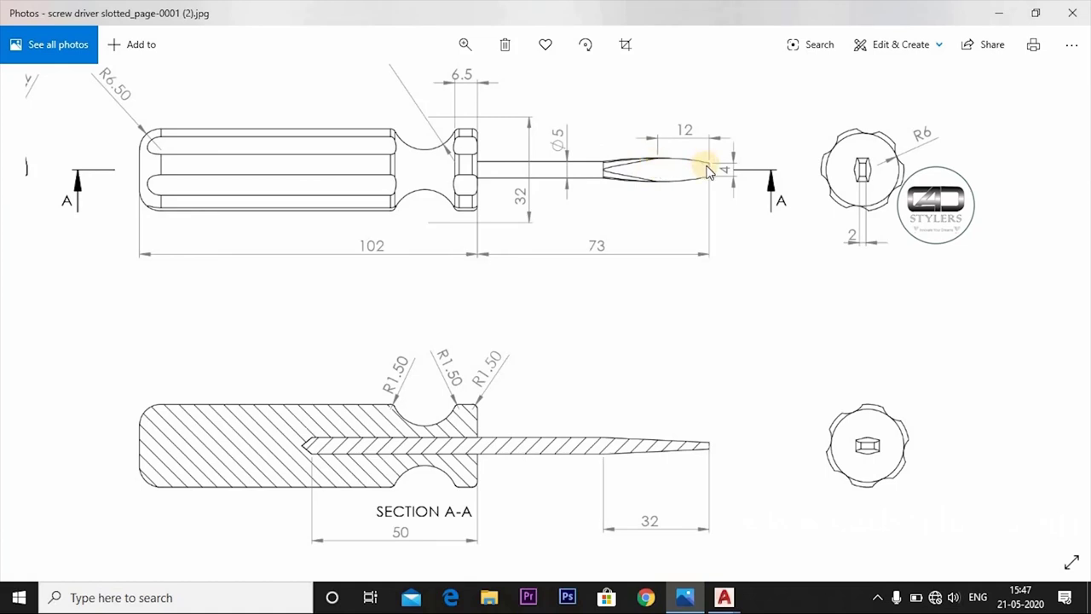
click(723, 597)
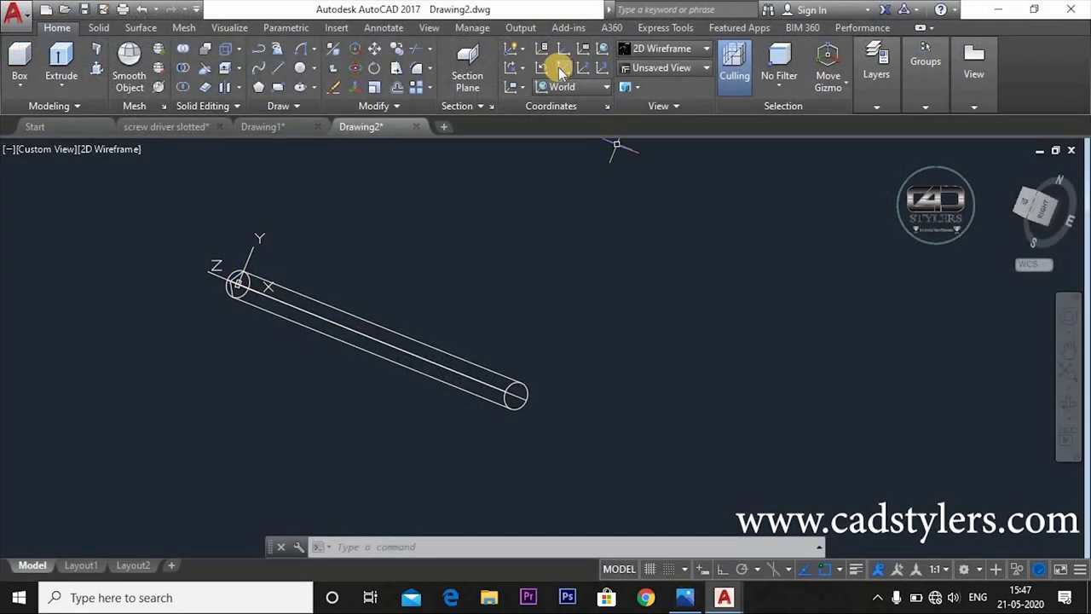
Move the UCS origin to 91,0,0, switch to the Right view and align the UCS to it.
click(558, 67)
text(91,0,0)
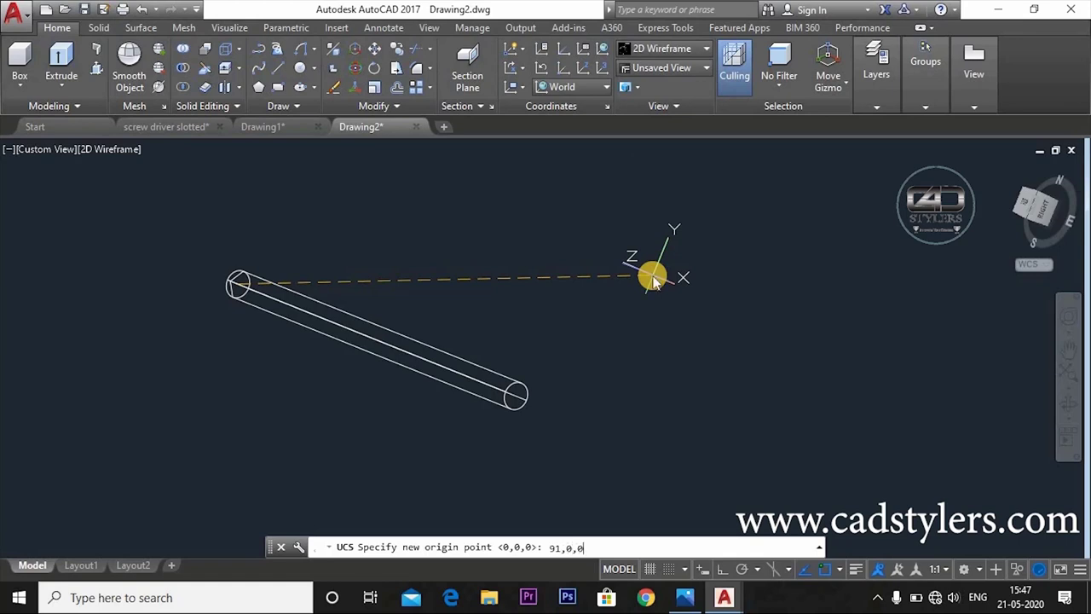
key(Return)
key(Escape)
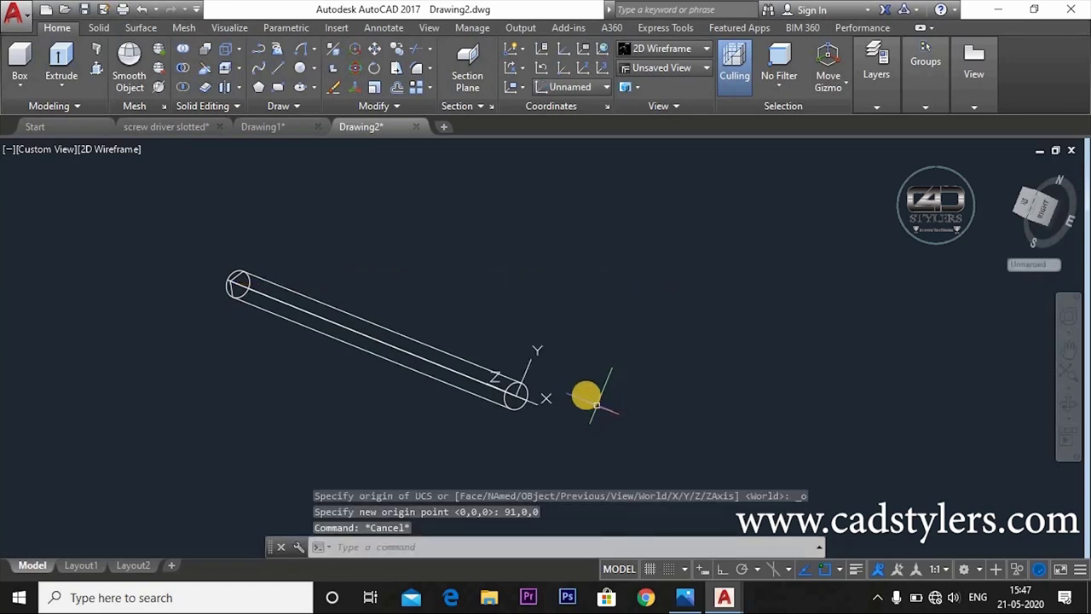
shift+middle_drag(588, 396, 515, 394)
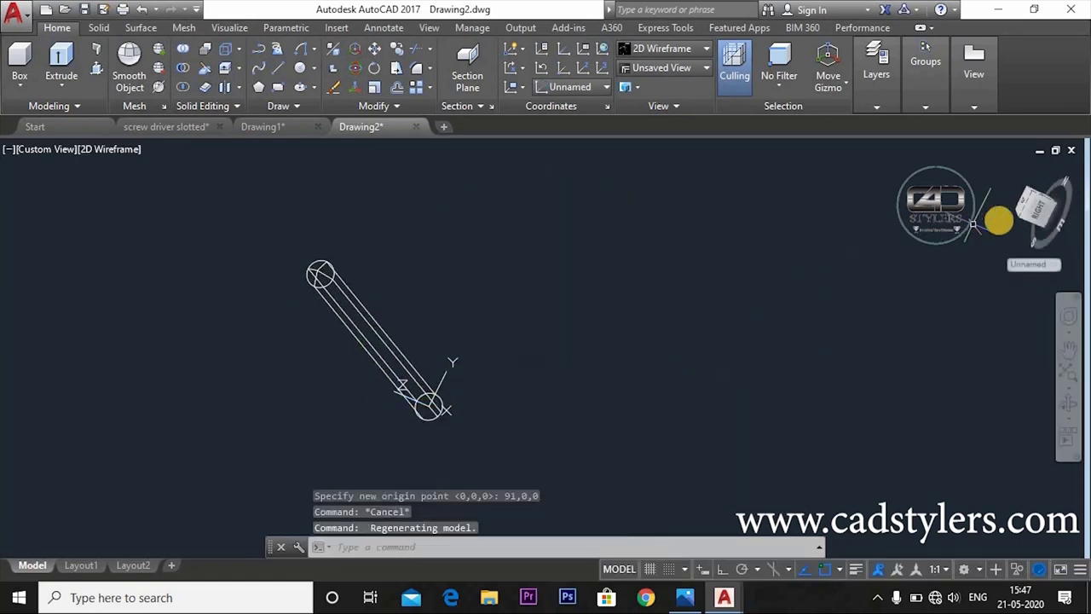
click(1030, 207)
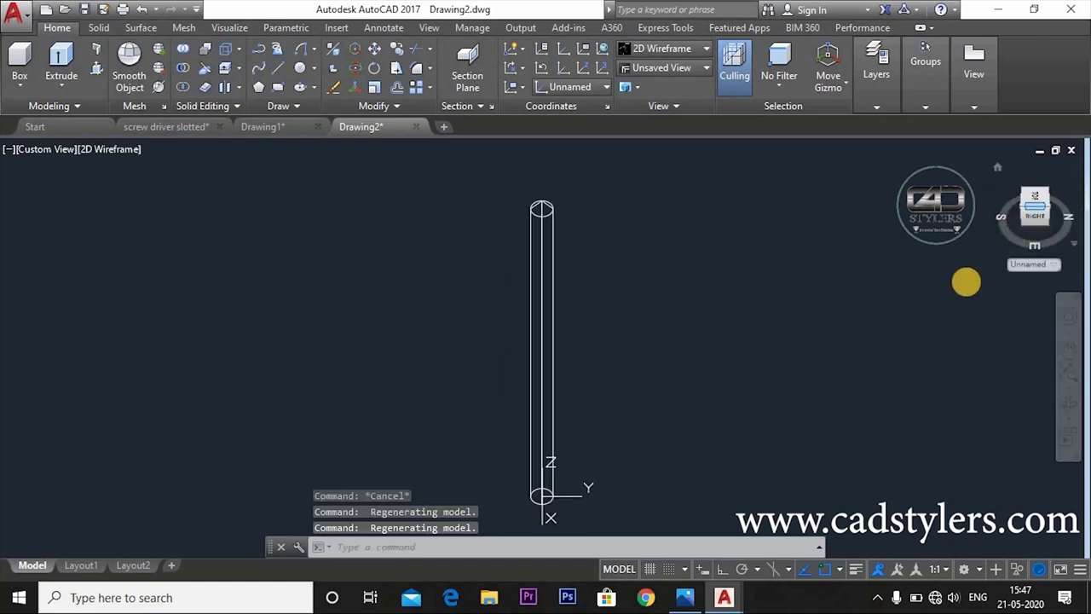
click(1034, 196)
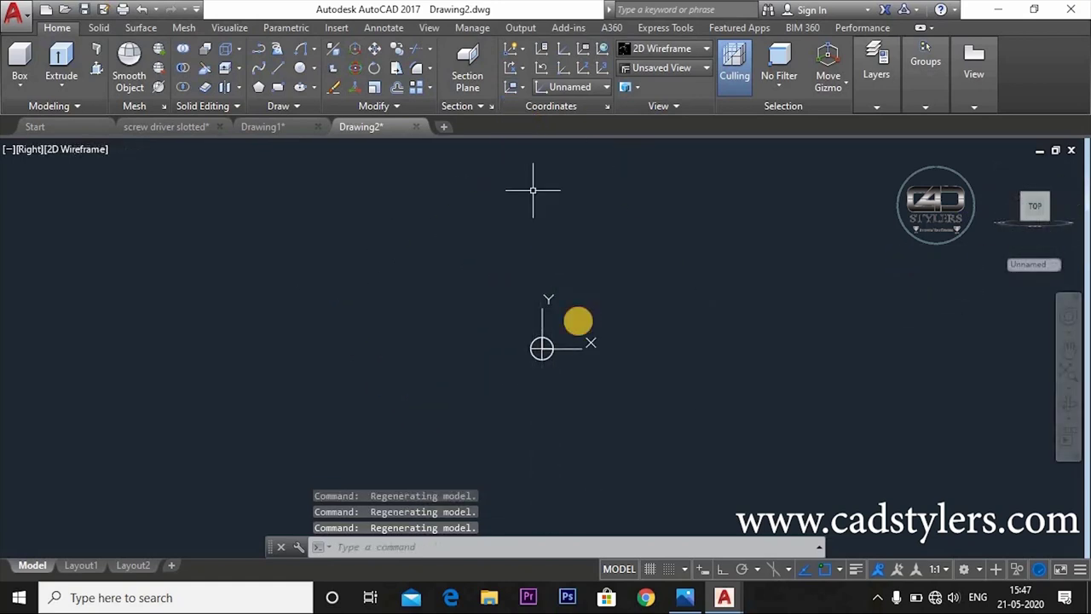
click(542, 347)
Draw a radius 2.5 circle centred at 0,0.
key(Escape)
text(c)
key(Return)
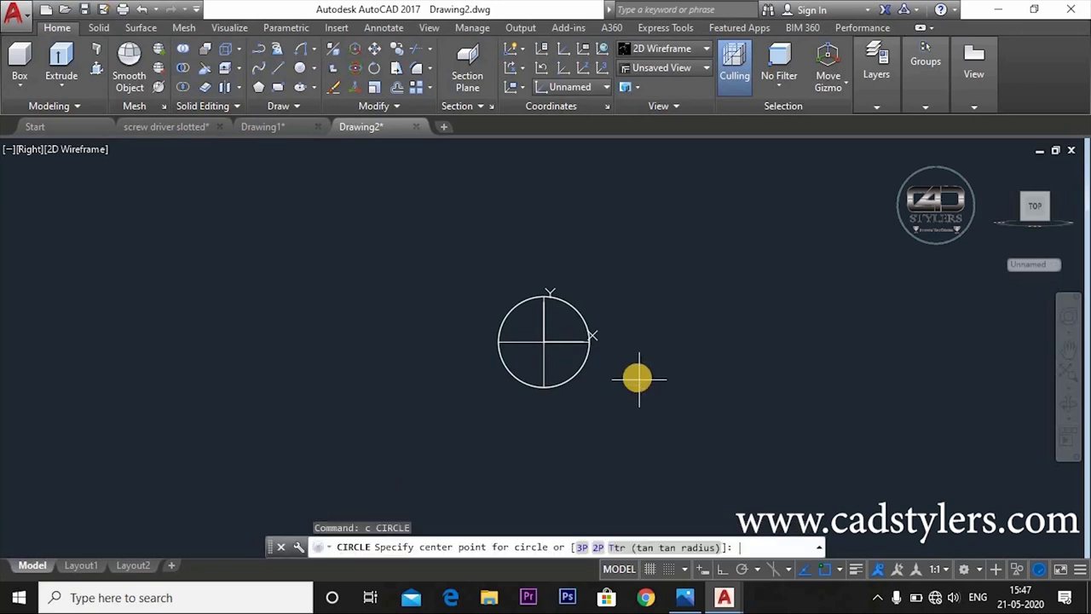
text(0,0)
key(Return)
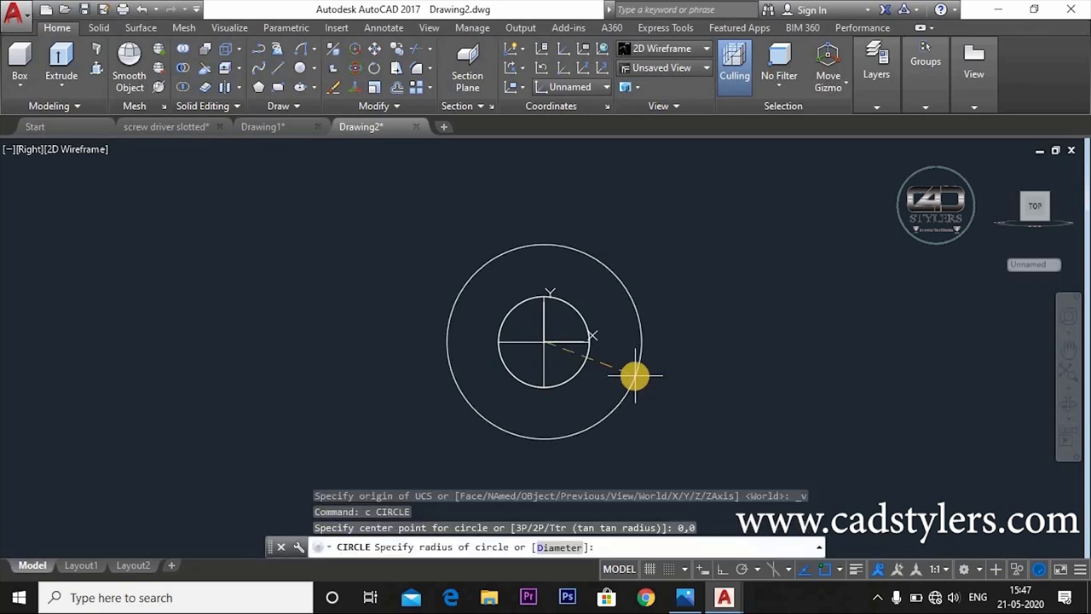
text(2.5)
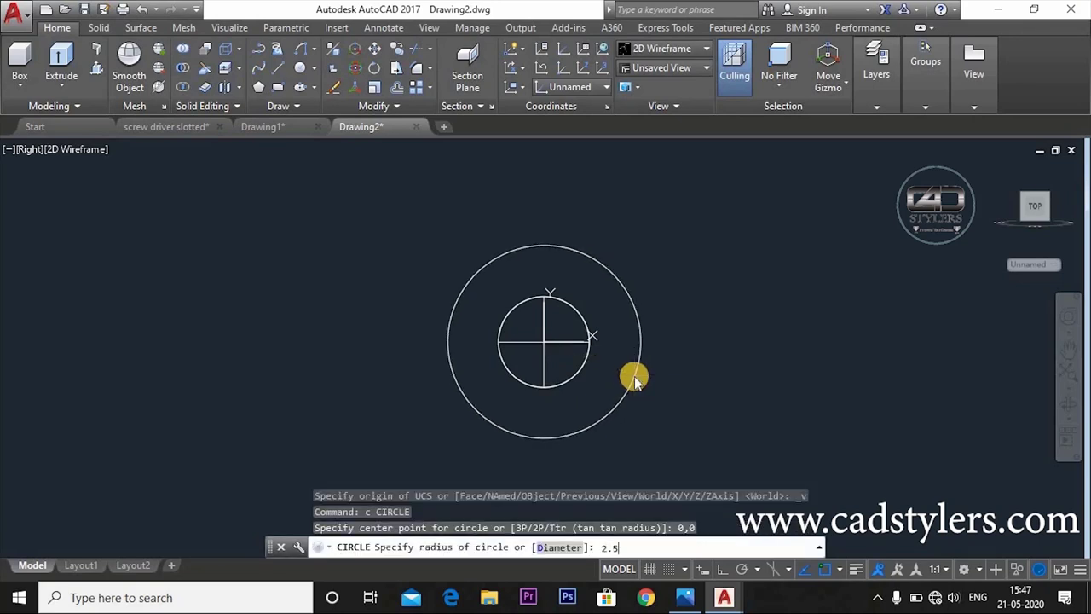
key(Return)
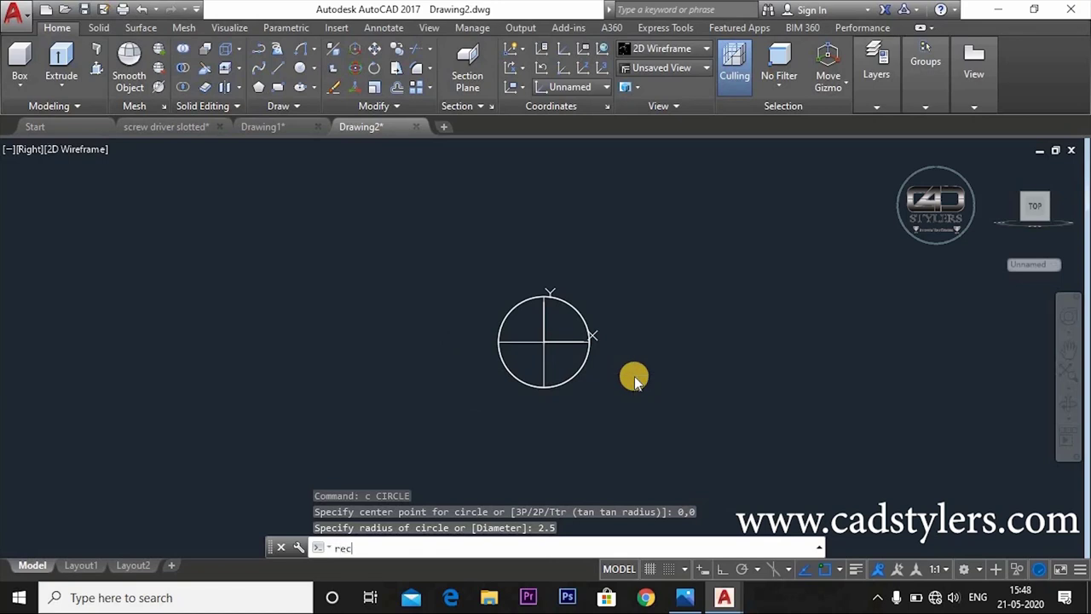
Draw a rectangle from -1.75,3.5 to 1.75,-3.5 around the circle.
key(Return)
text(-1.)
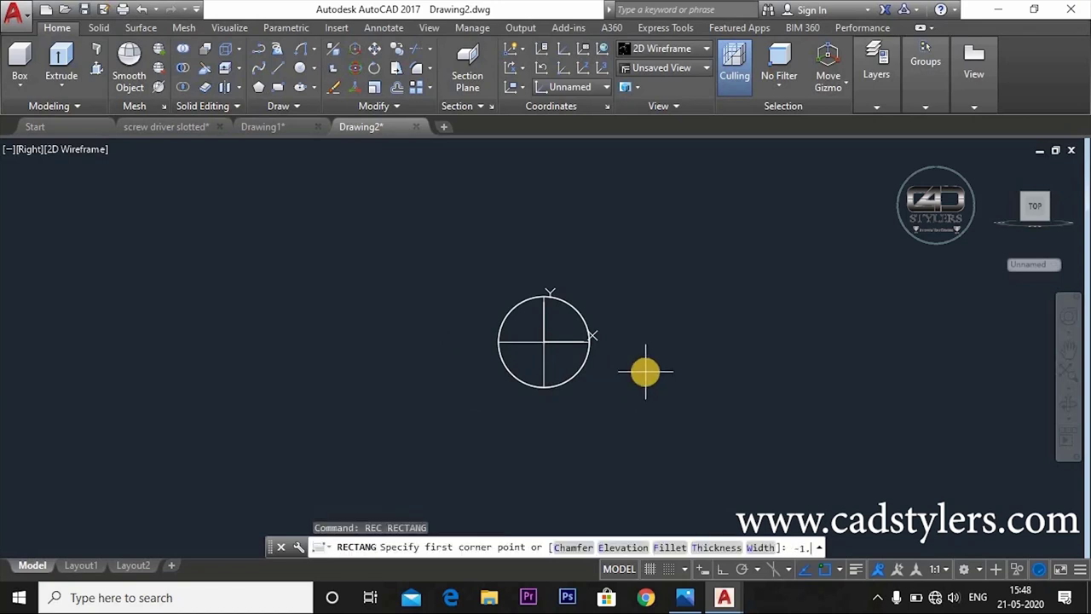
text(75,3.5)
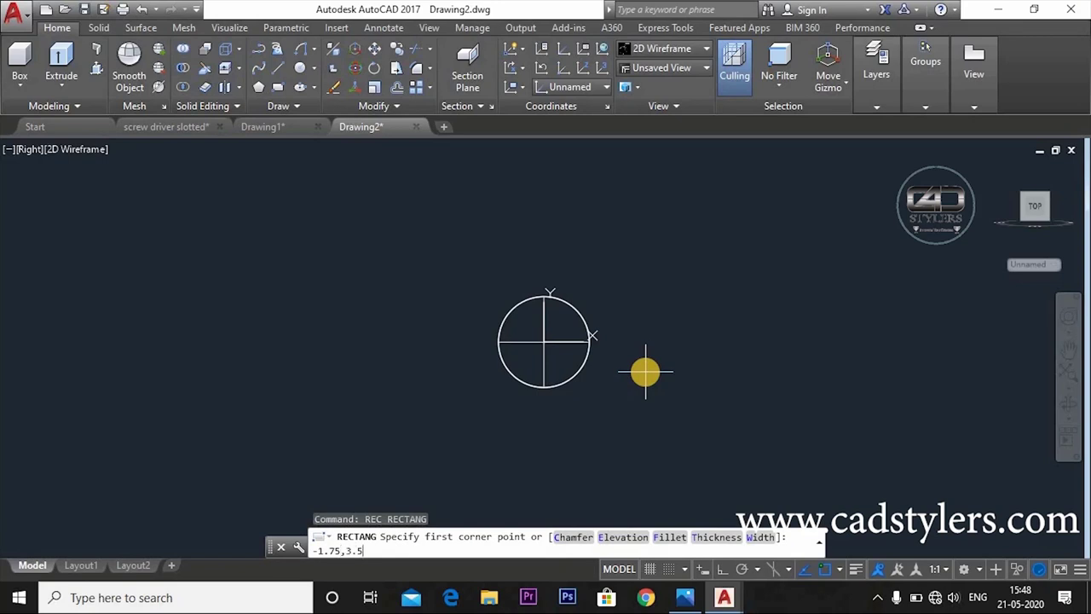
key(Return)
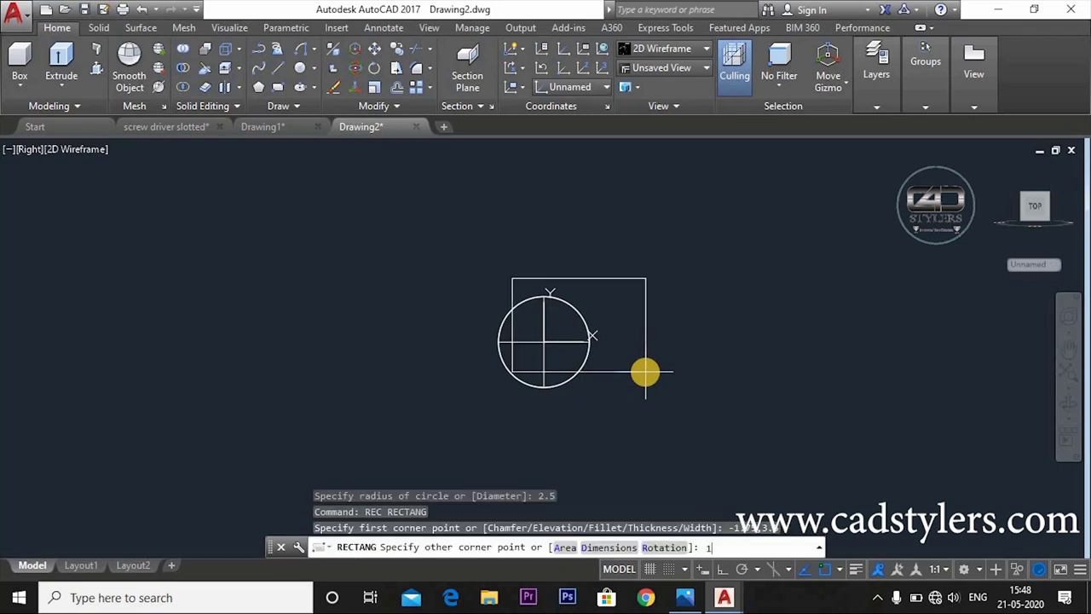
text(.75,-3.5)
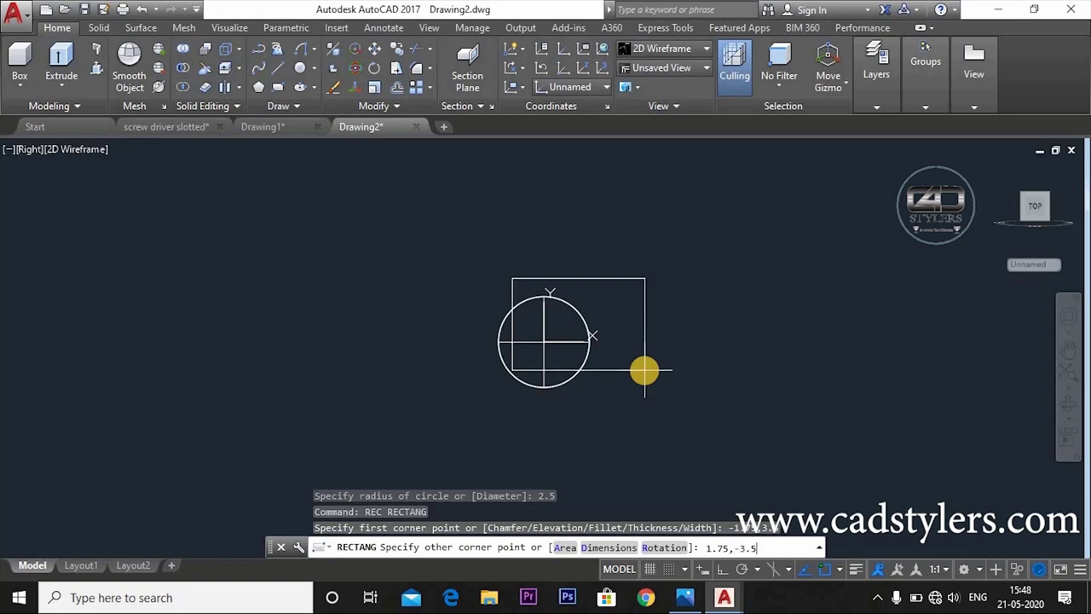
key(Return)
key(Escape)
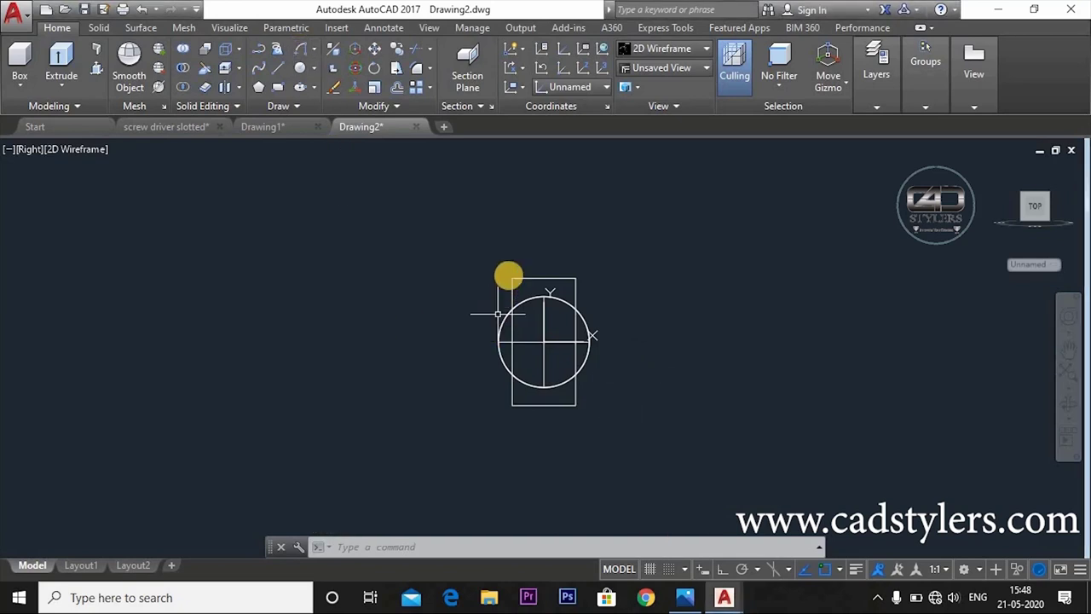
key(Escape)
key(Escape)
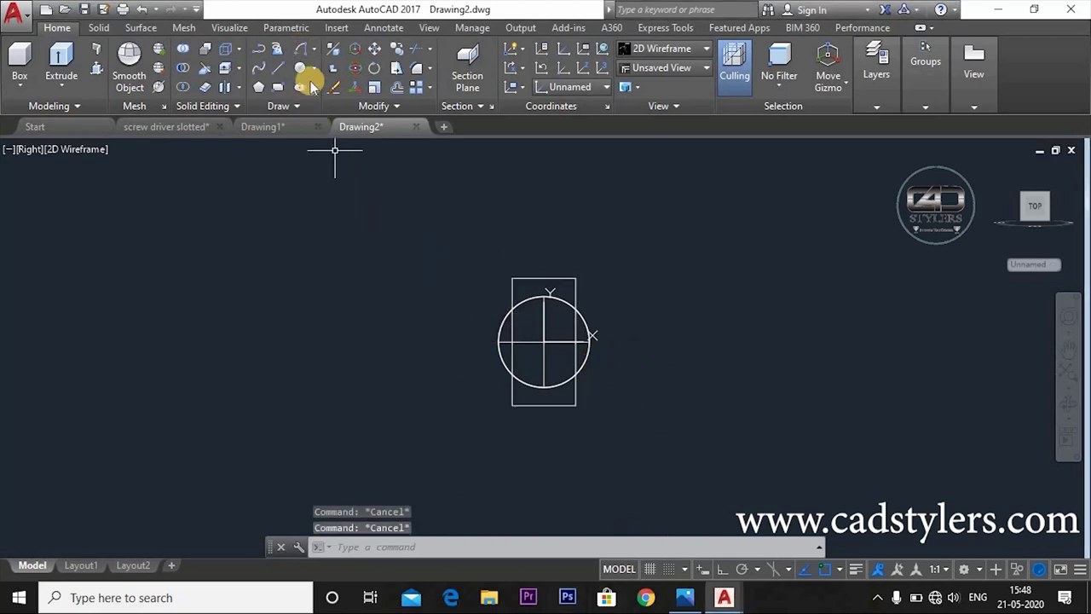
Draw a radius 13 arc from the rectangle's top-left to bottom-left corner.
click(301, 48)
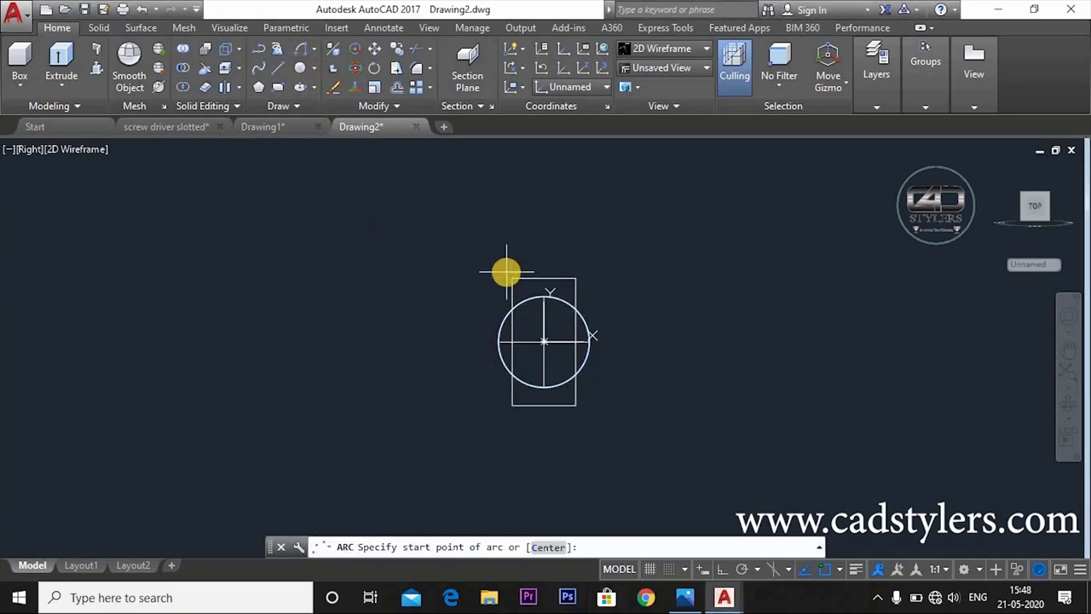
click(509, 307)
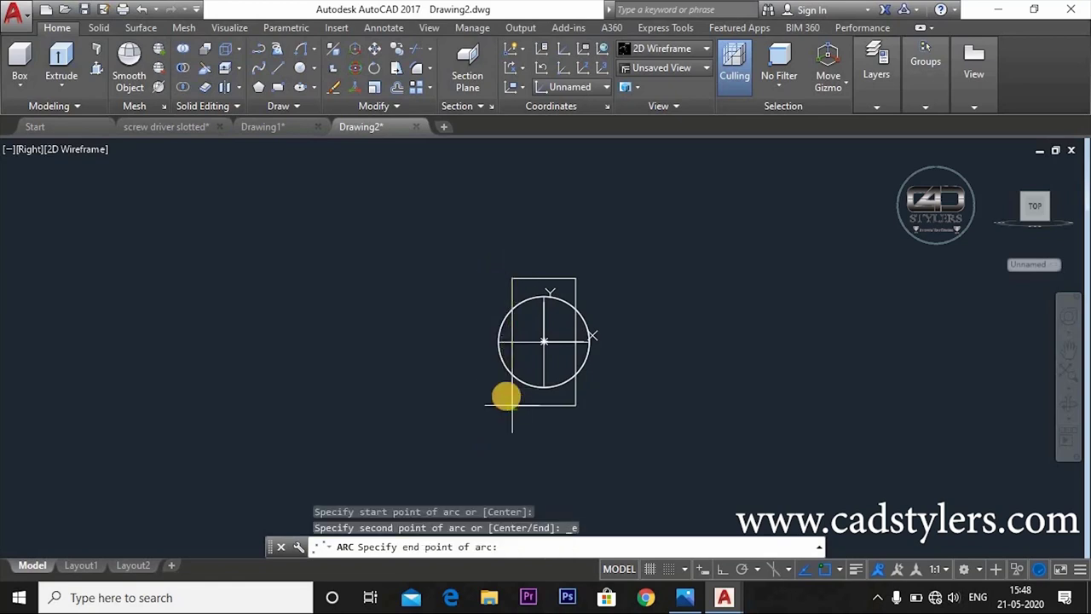
click(512, 405)
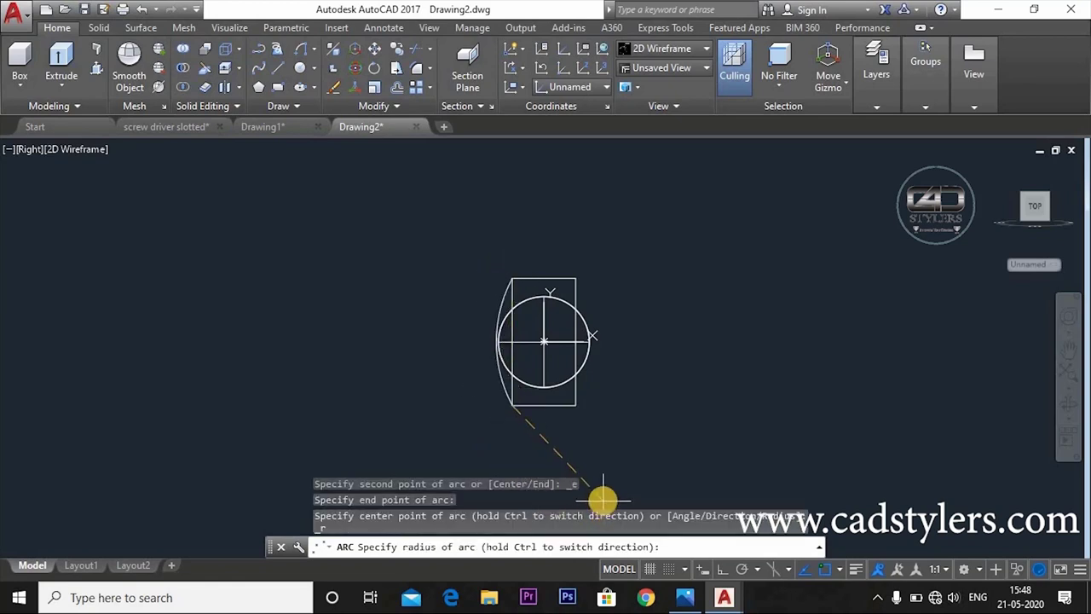
text(13)
key(Return)
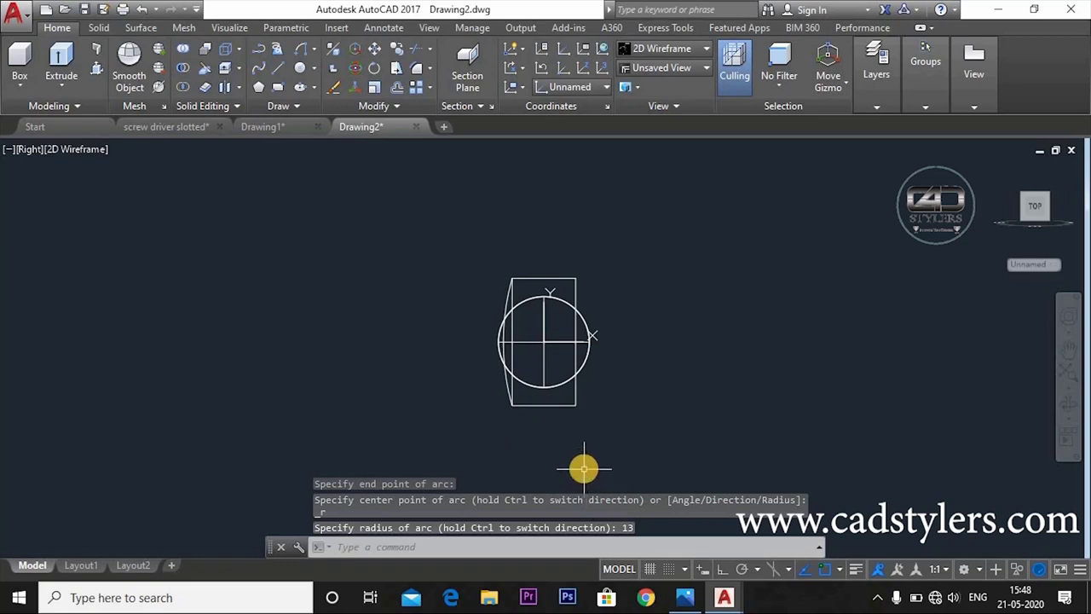
key(Escape)
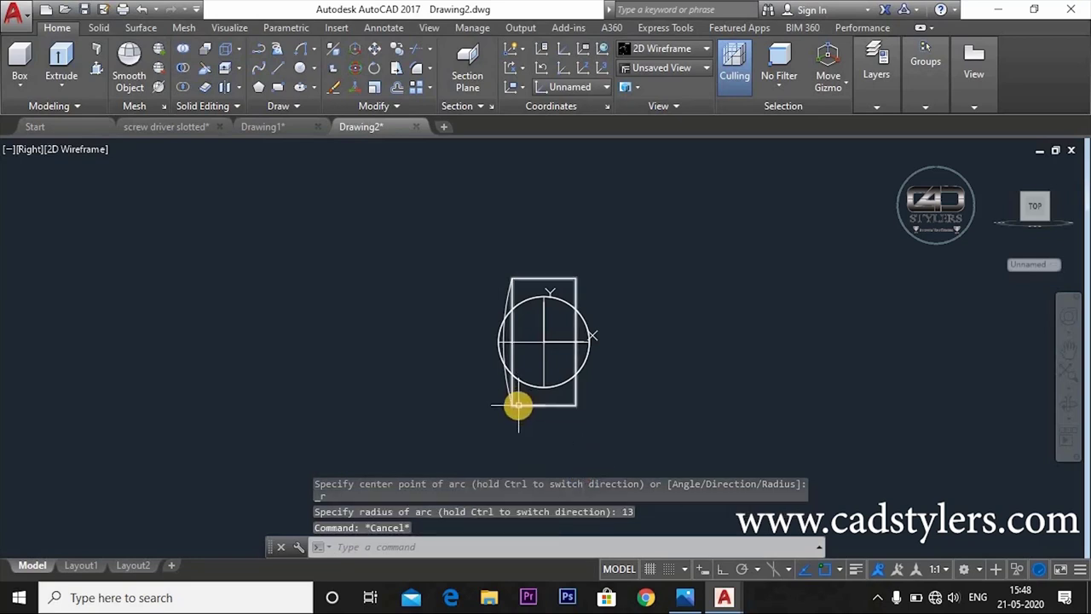
Mirror the arc across the vertical line 0,0 to 0,10, keeping the original.
text(mi)
key(Return)
click(507, 388)
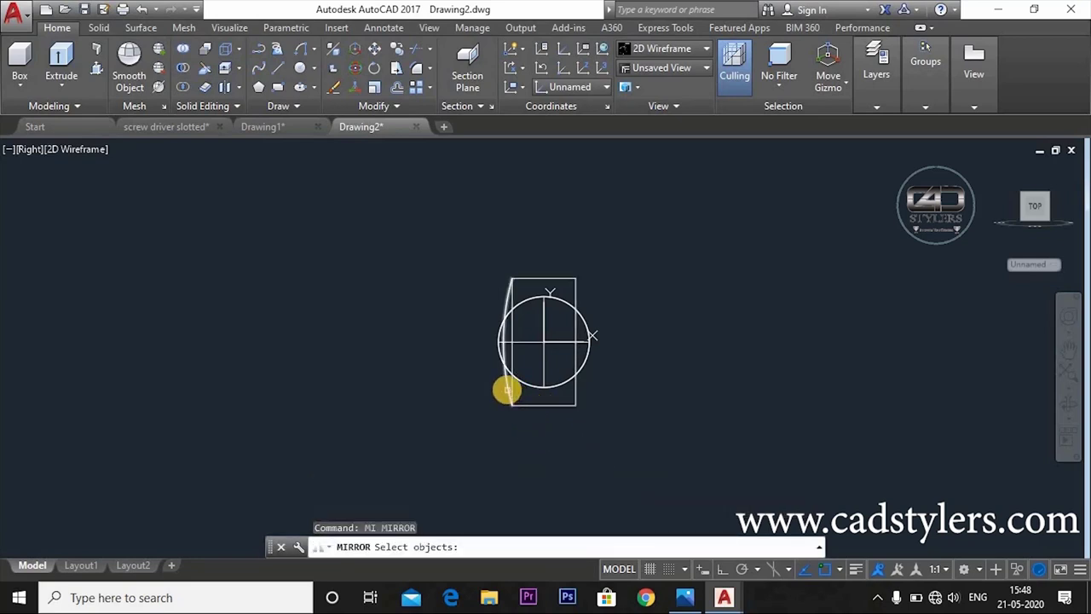
key(Return)
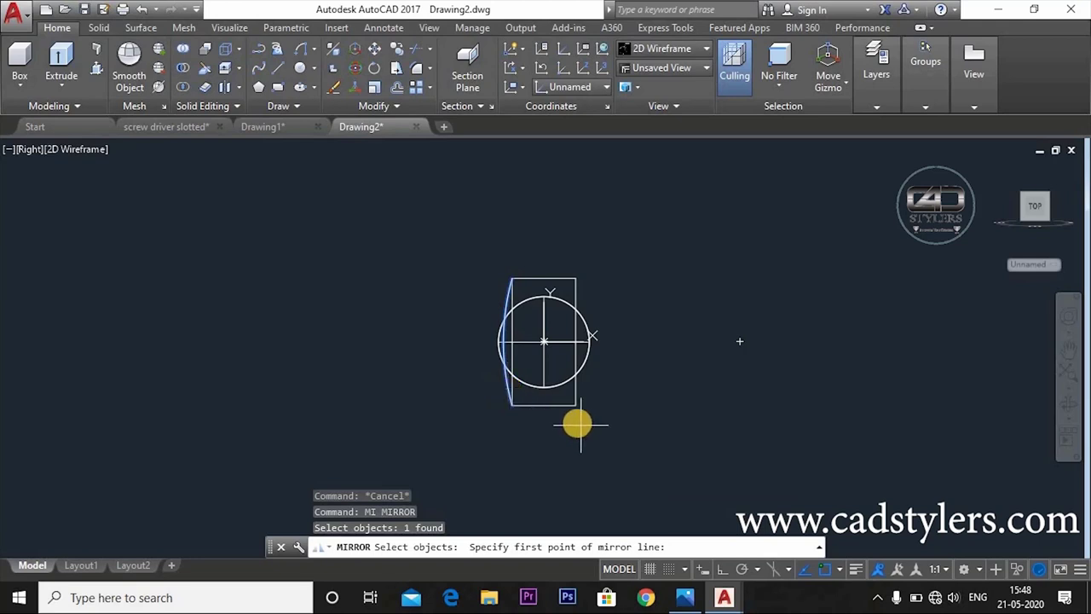
text(0,0)
key(Return)
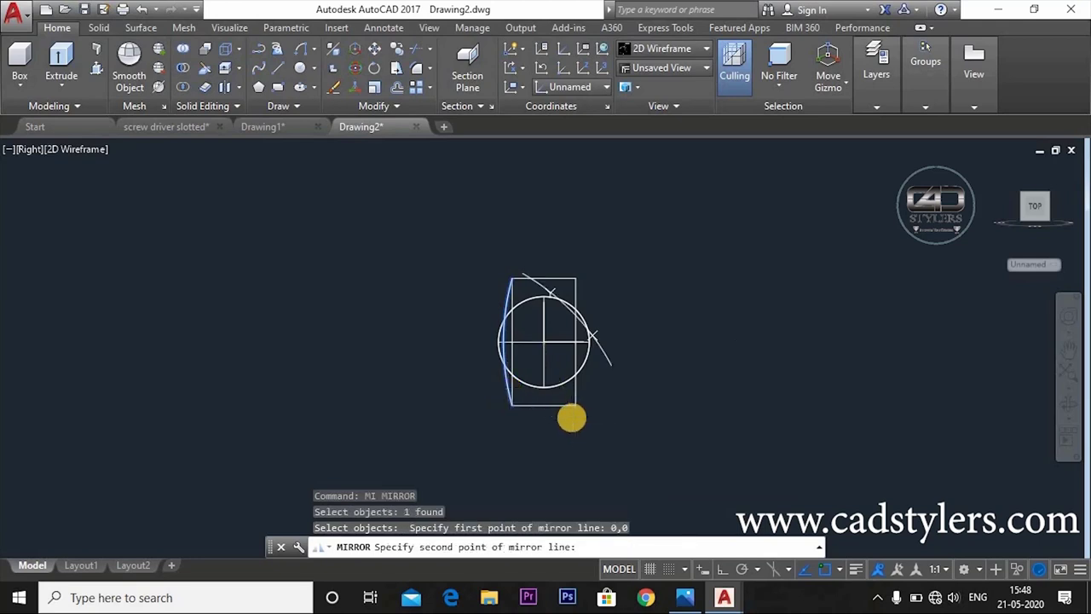
text(0,10)
key(Return)
key(Return)
key(Escape)
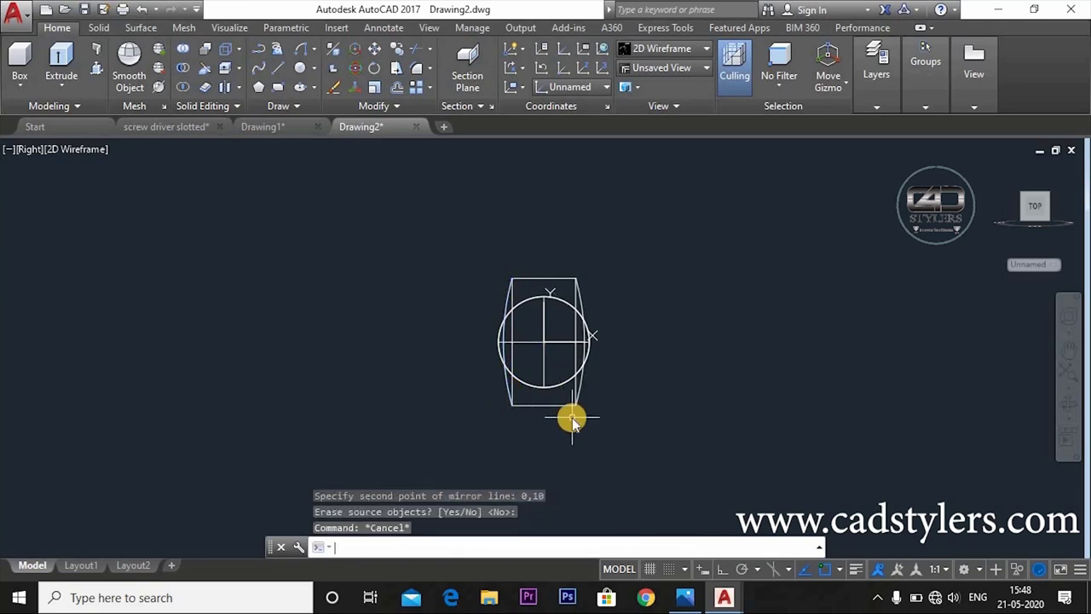
text(c)
key(Return)
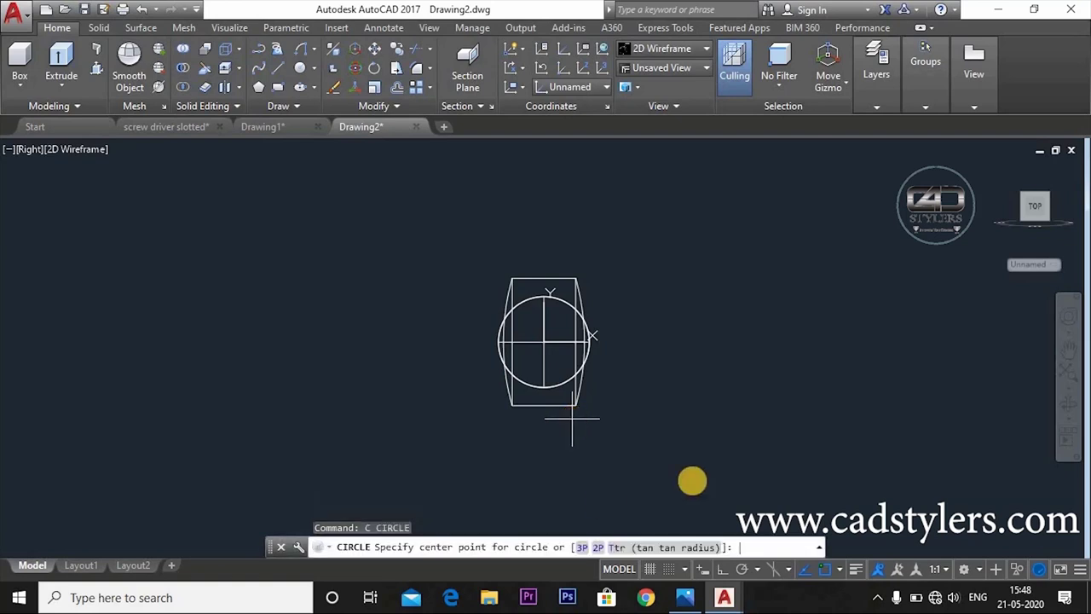
key(Escape)
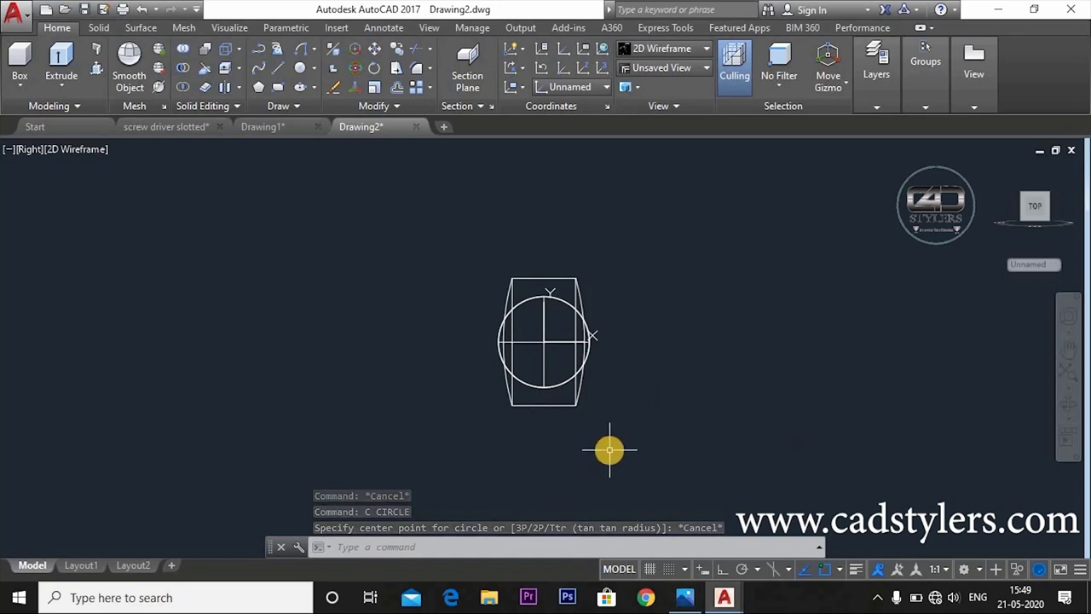
Explode the outer rectangle and erase its straight left and right sides.
text(x)
key(Return)
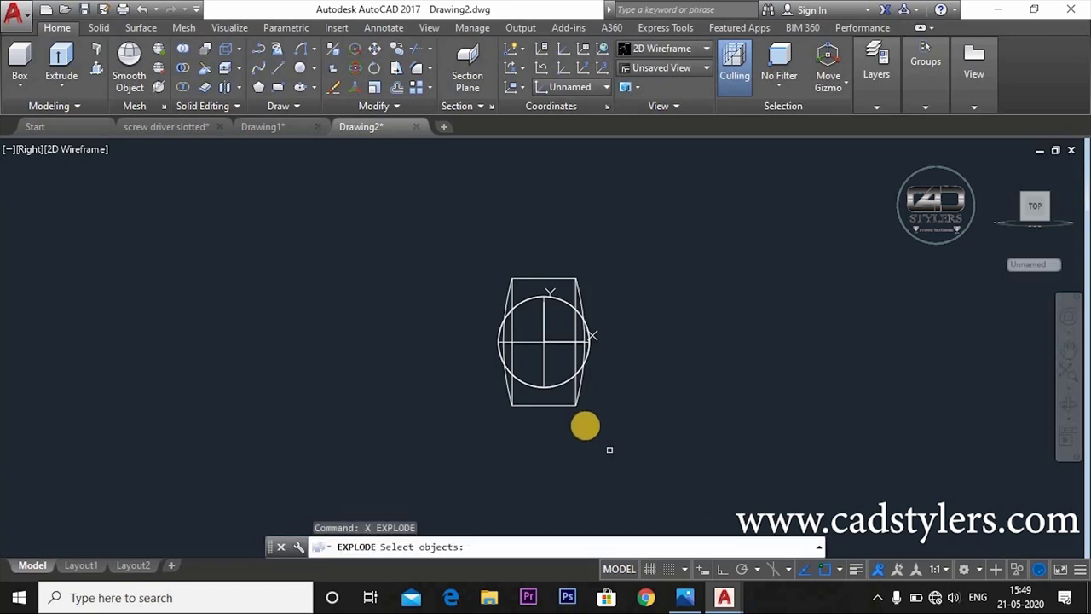
click(556, 406)
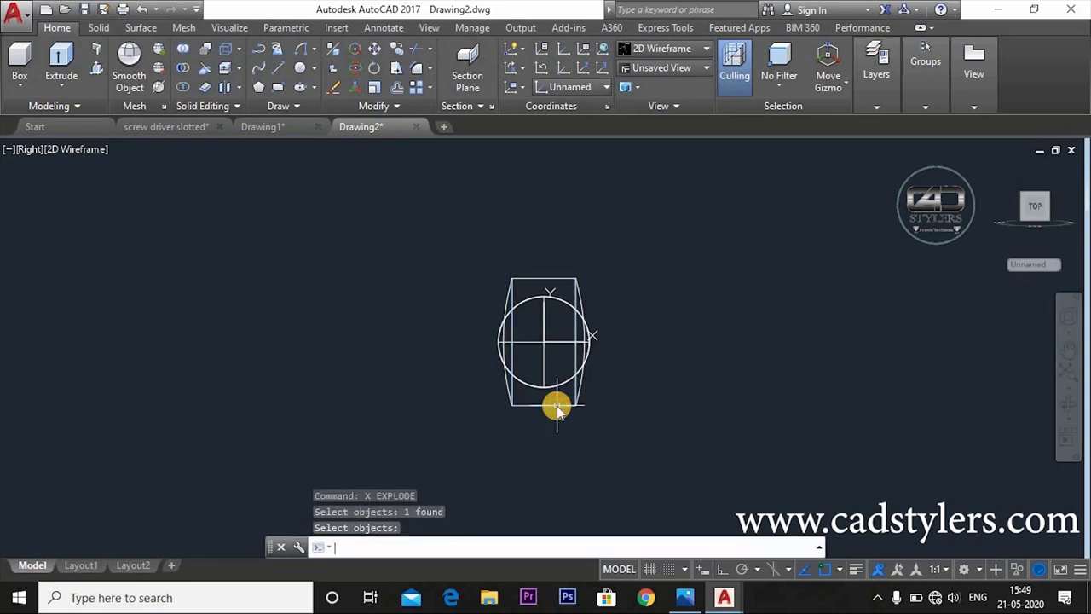
text(e)
key(Return)
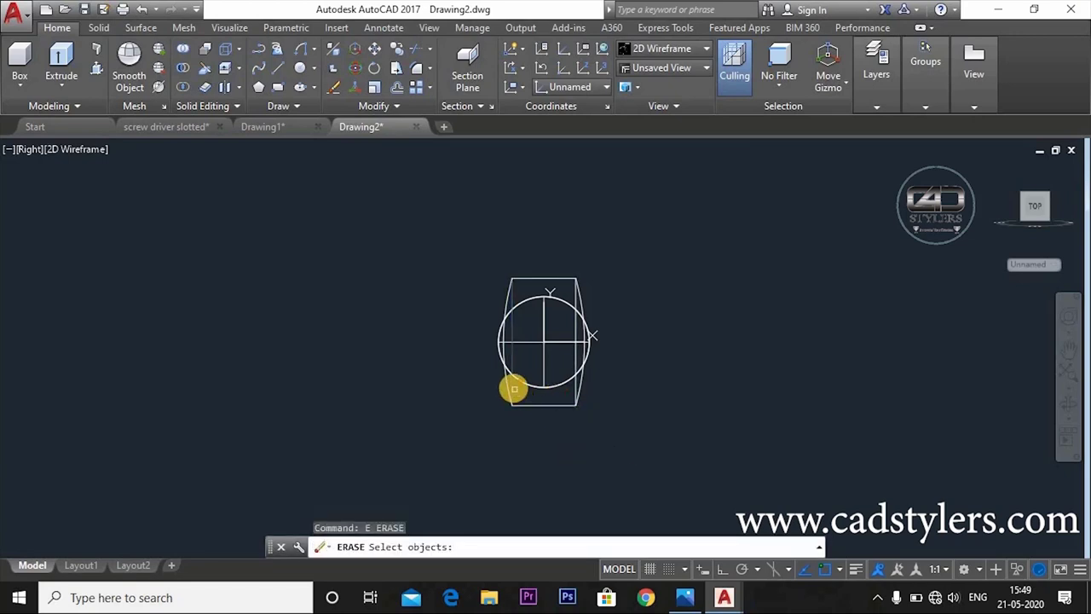
click(513, 388)
click(575, 389)
key(Escape)
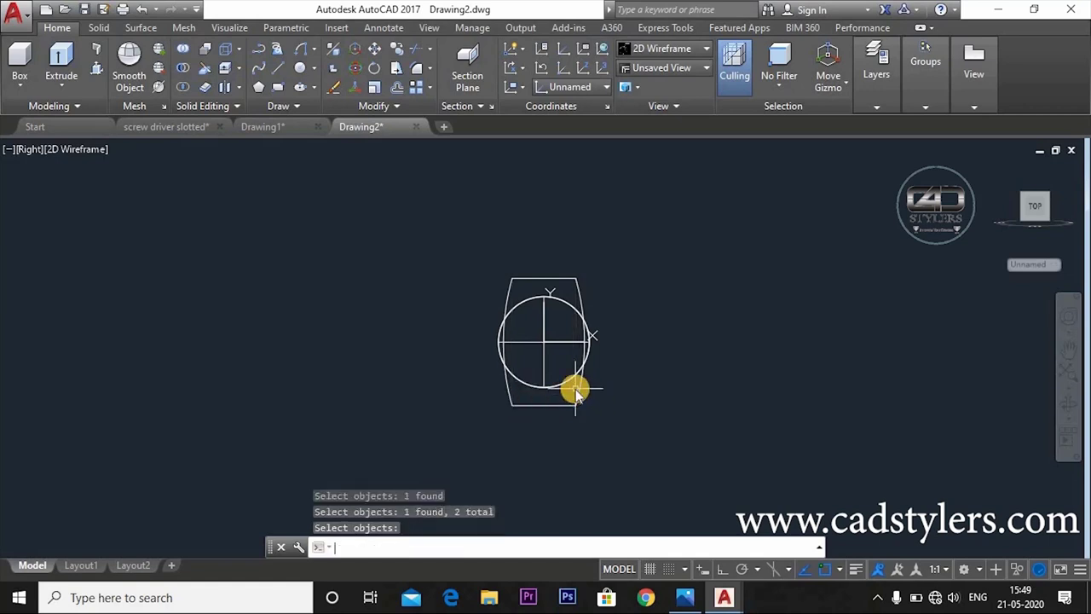
Join the top and bottom lines and both arcs into one closed polyline.
text(j)
key(Return)
click(629, 414)
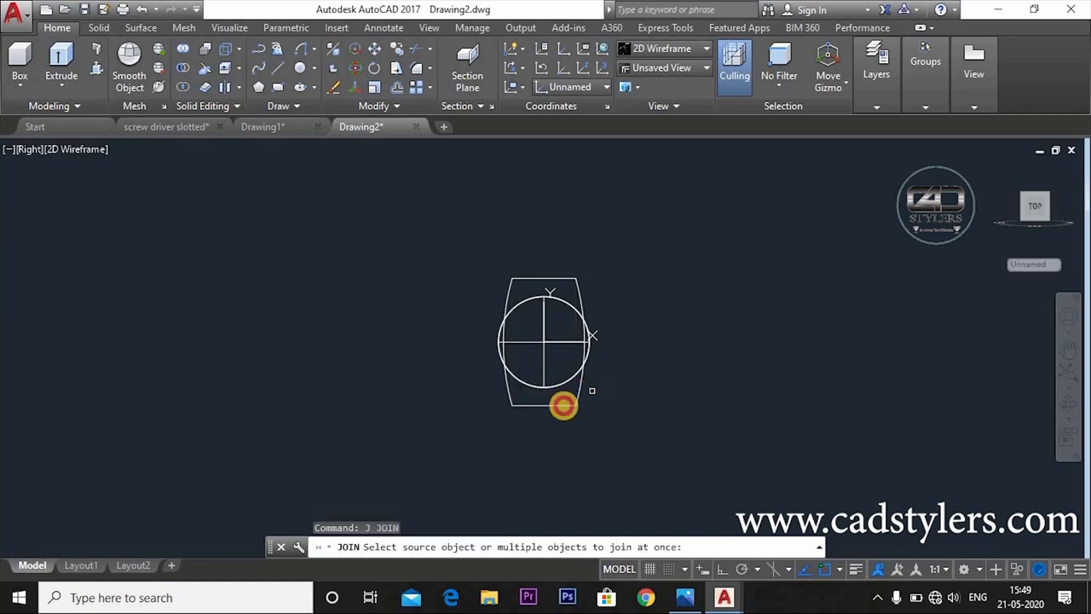
click(565, 402)
click(560, 278)
key(Return)
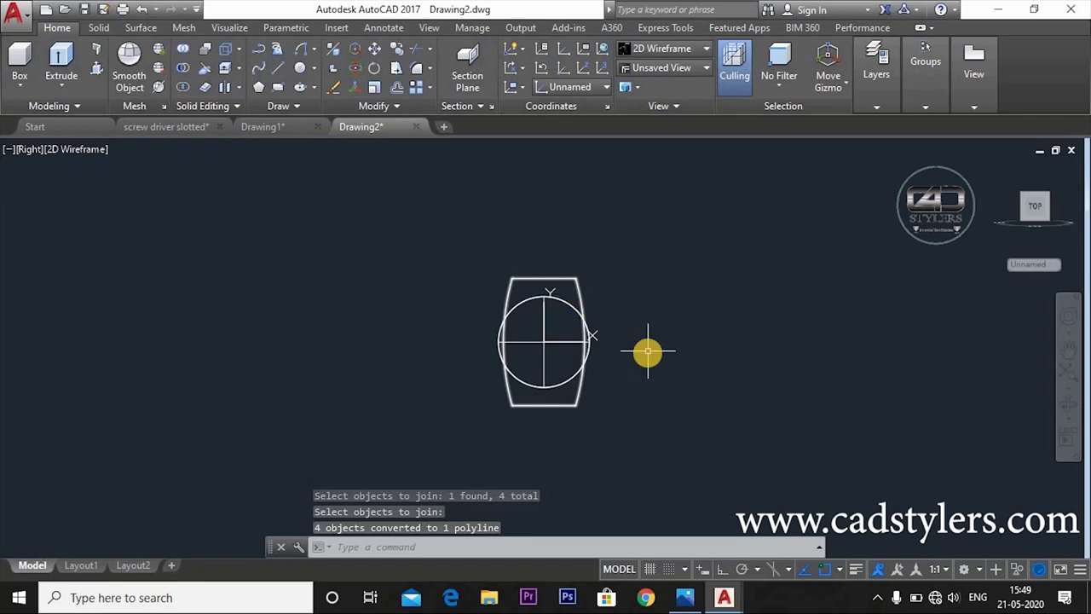
Draw a 3 by 4 rectangle from -1.5,2 to 1.5,-2 inside the circle.
text(rec)
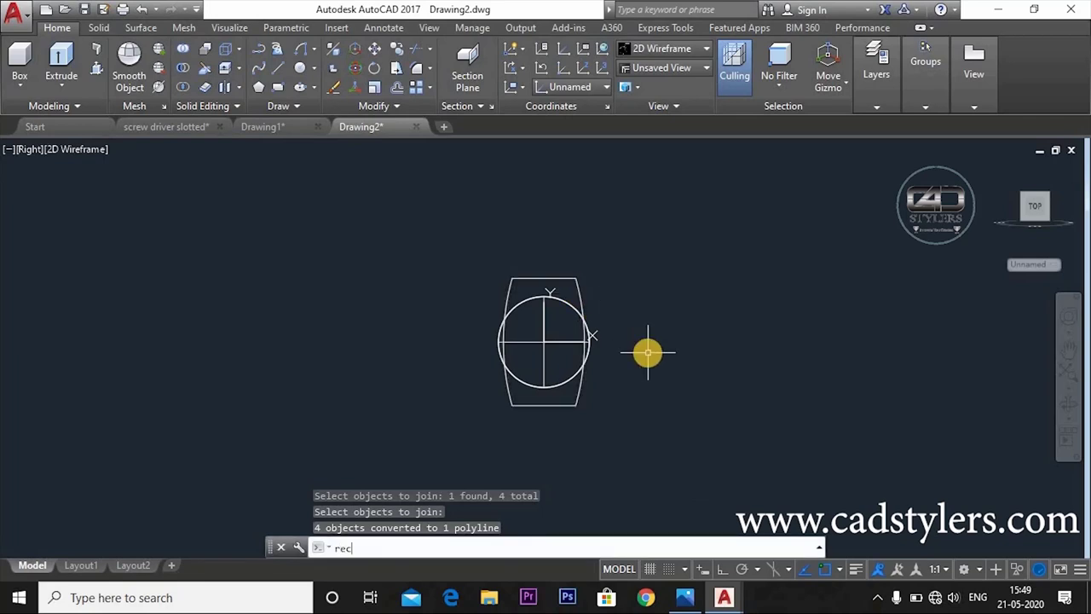
key(Return)
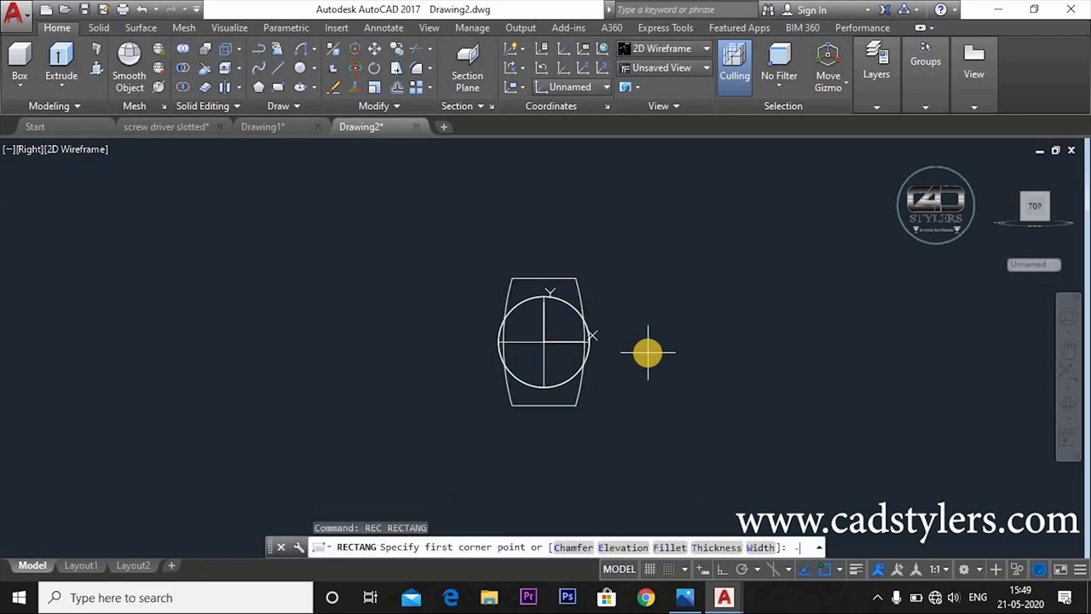
text(1.5,2)
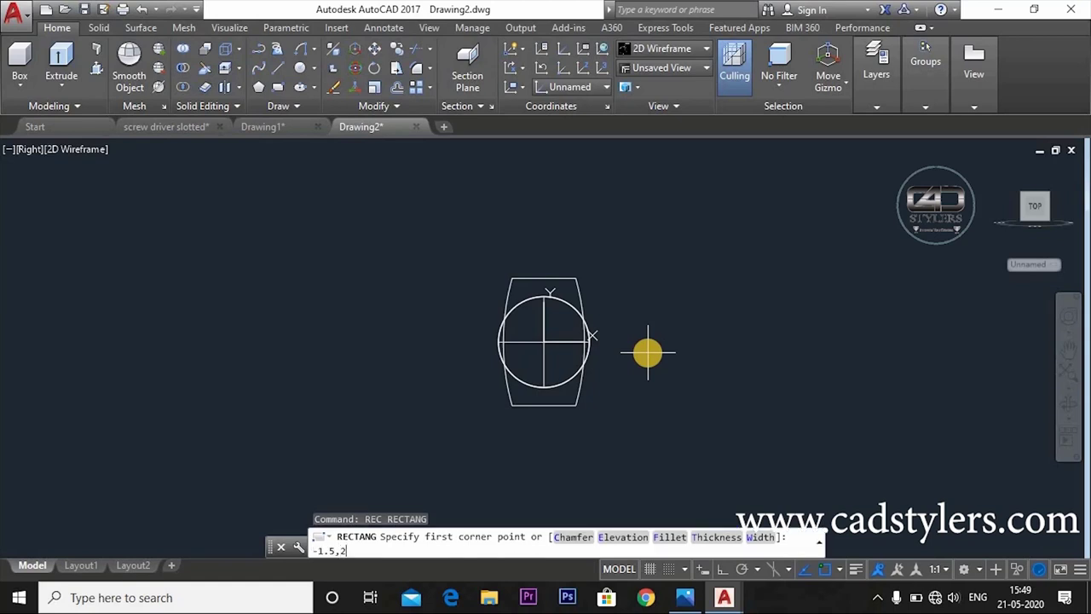
key(Return)
text(1)
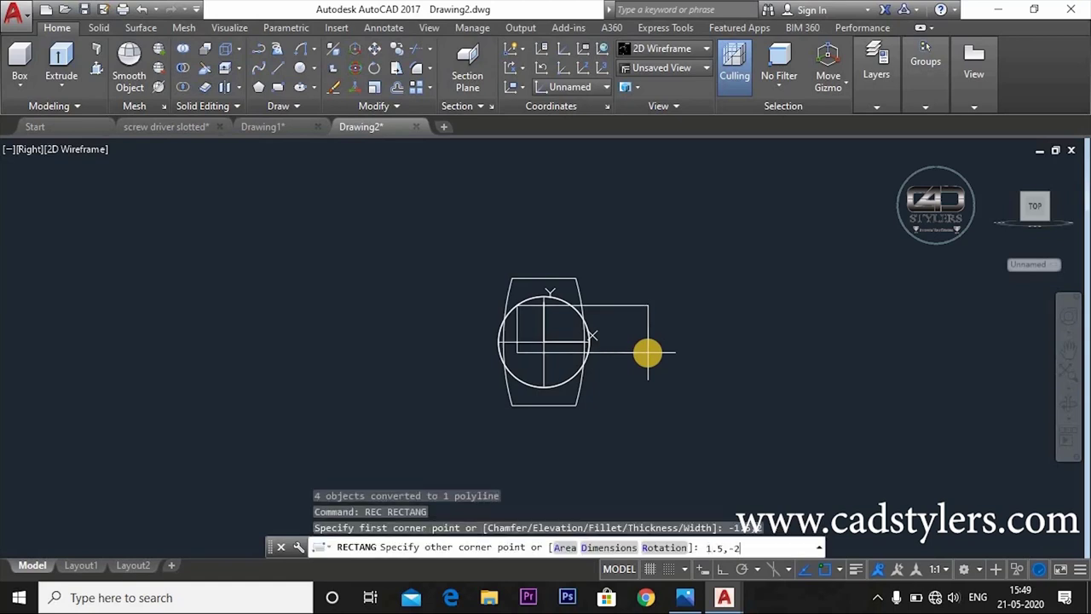
key(Return)
key(Escape)
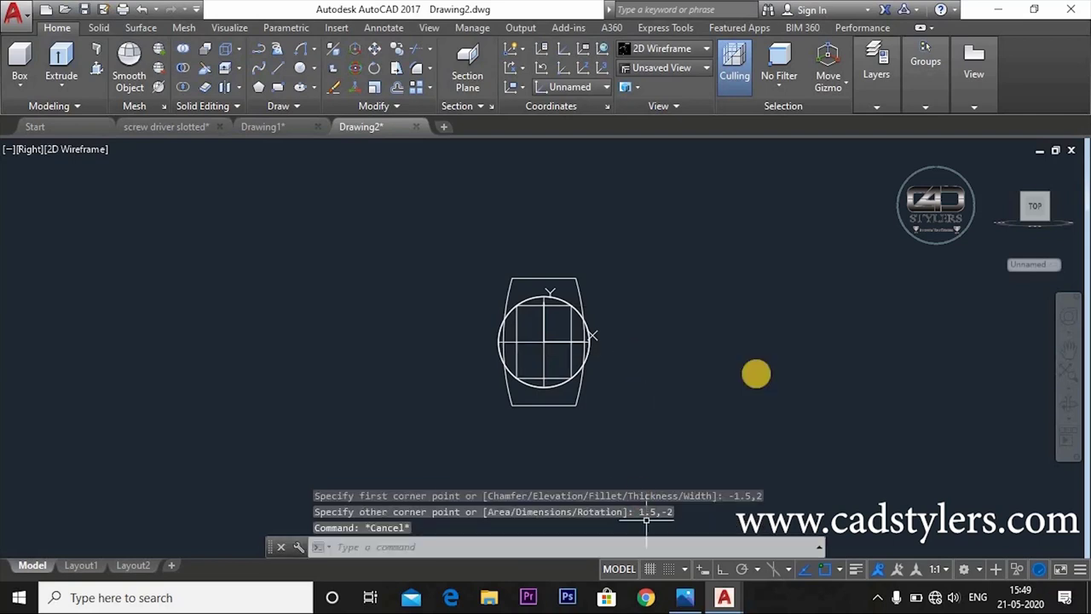
Draw a radius-13 arc from the inner rectangle's top-left corner to its bottom-left corner.
click(296, 49)
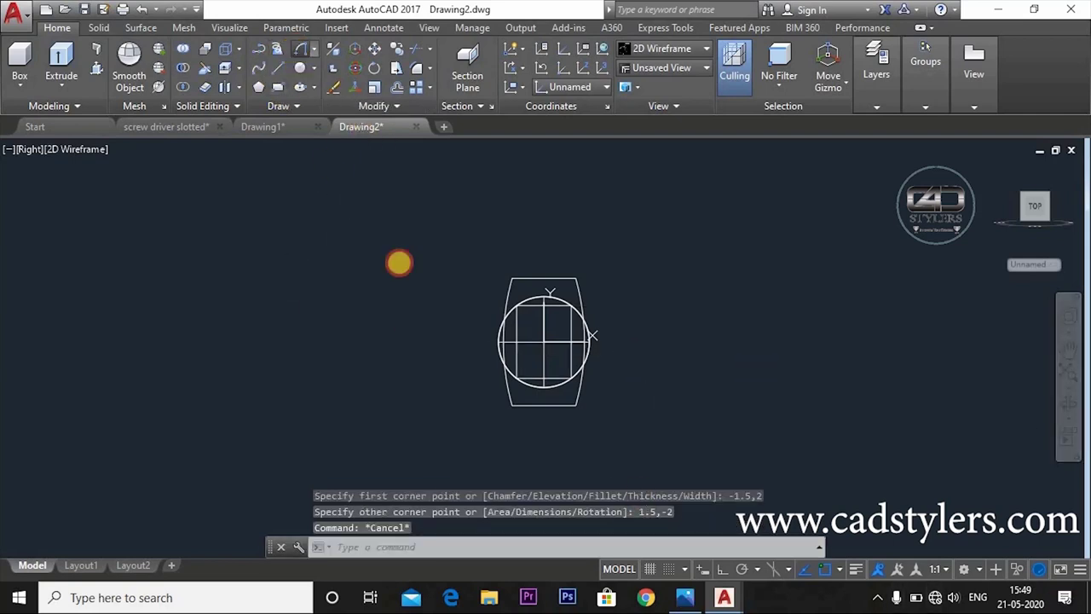
scroll(512, 311, up, 2)
scroll(526, 300, up, 5)
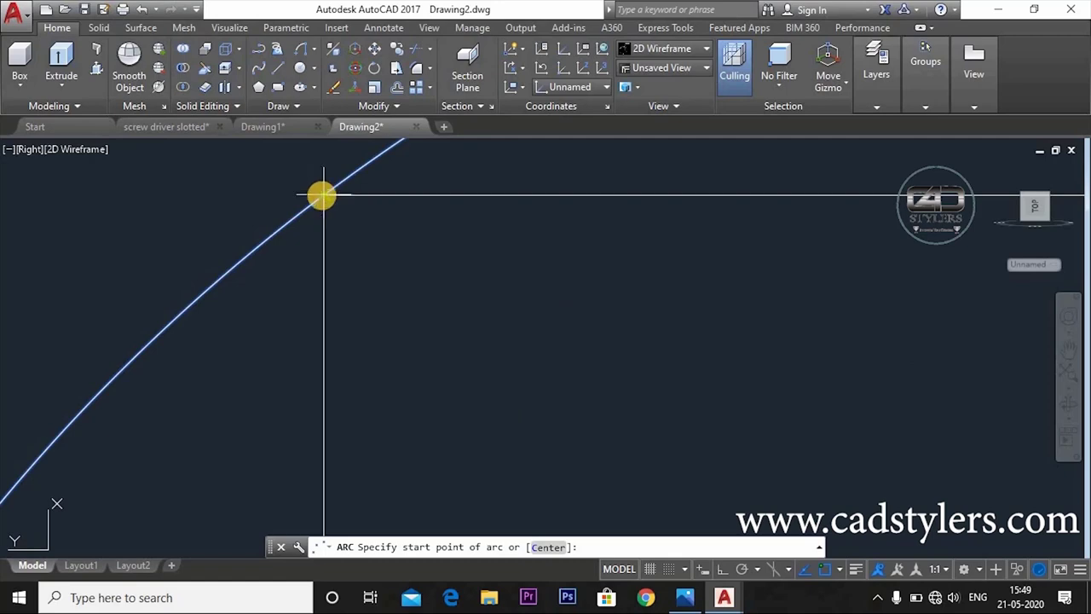
text(endp)
key(Return)
click(327, 197)
scroll(341, 234, down, 3)
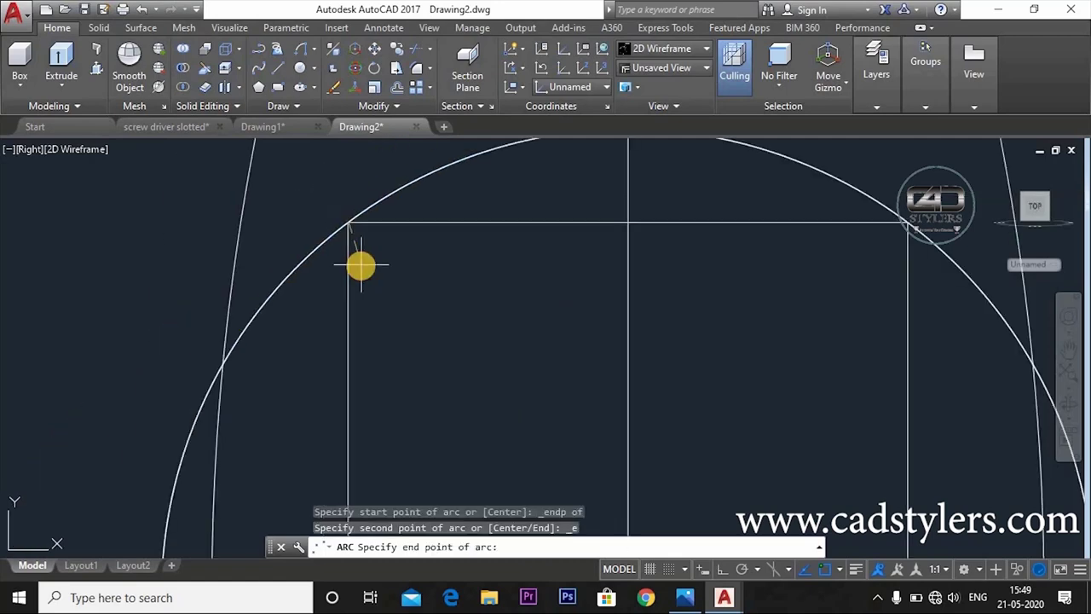
scroll(360, 263, down, 3)
shift+right_click(348, 387)
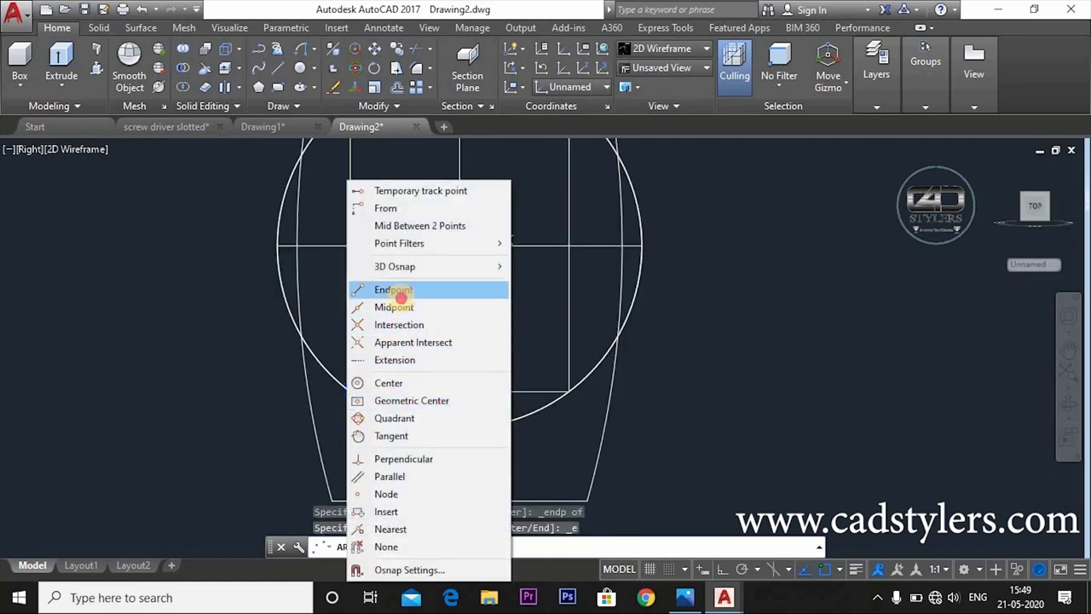
click(394, 290)
click(349, 389)
text(13)
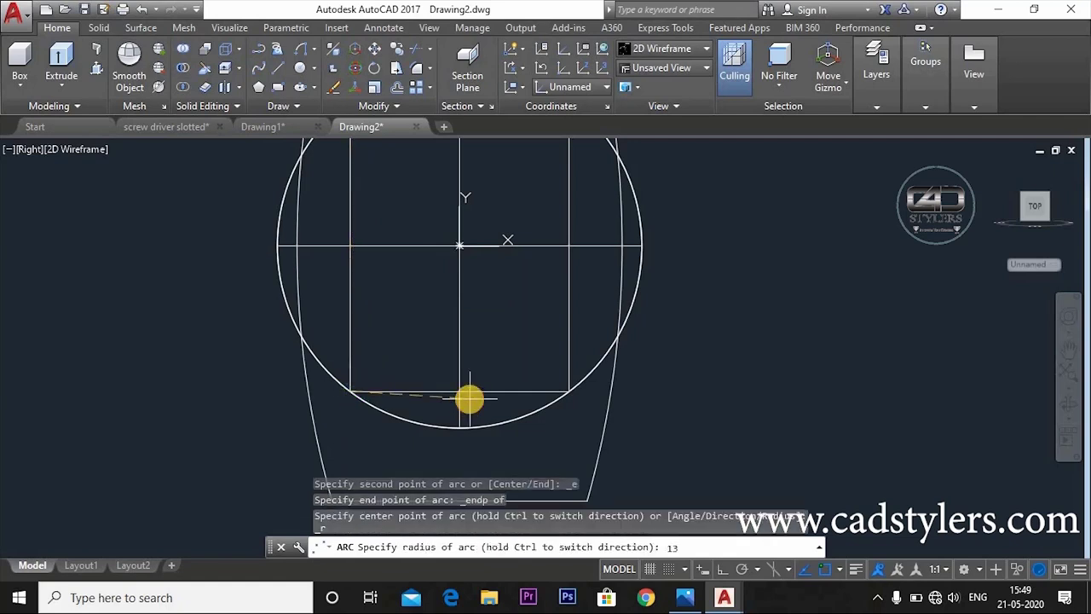
key(Return)
scroll(464, 409, down, 3)
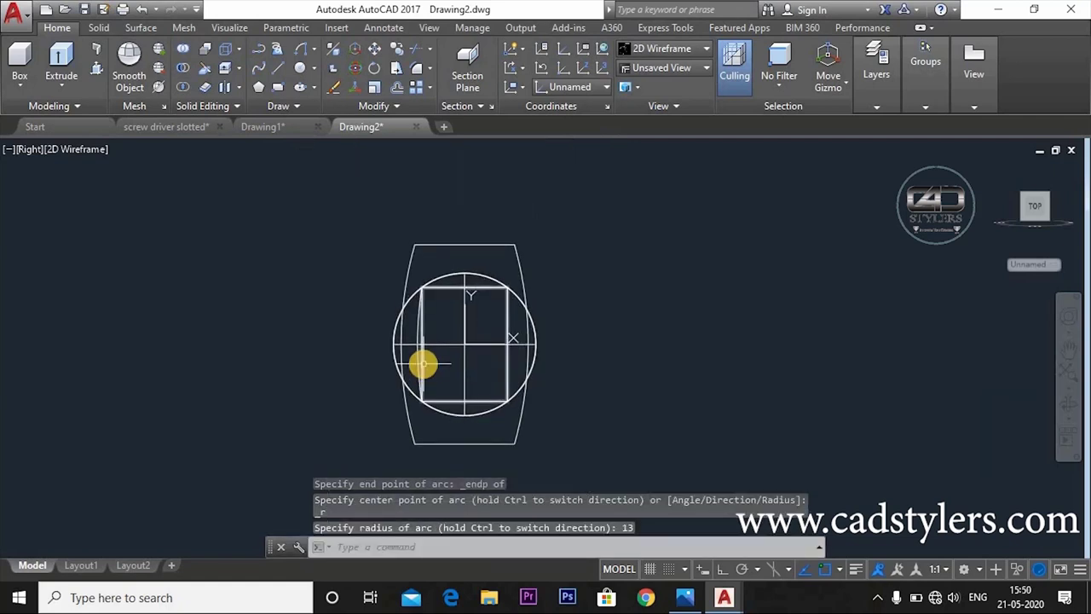
scroll(423, 365, up, 2)
Explode the inner rectangle and erase its straight left edge.
key(Escape)
text(x)
key(Return)
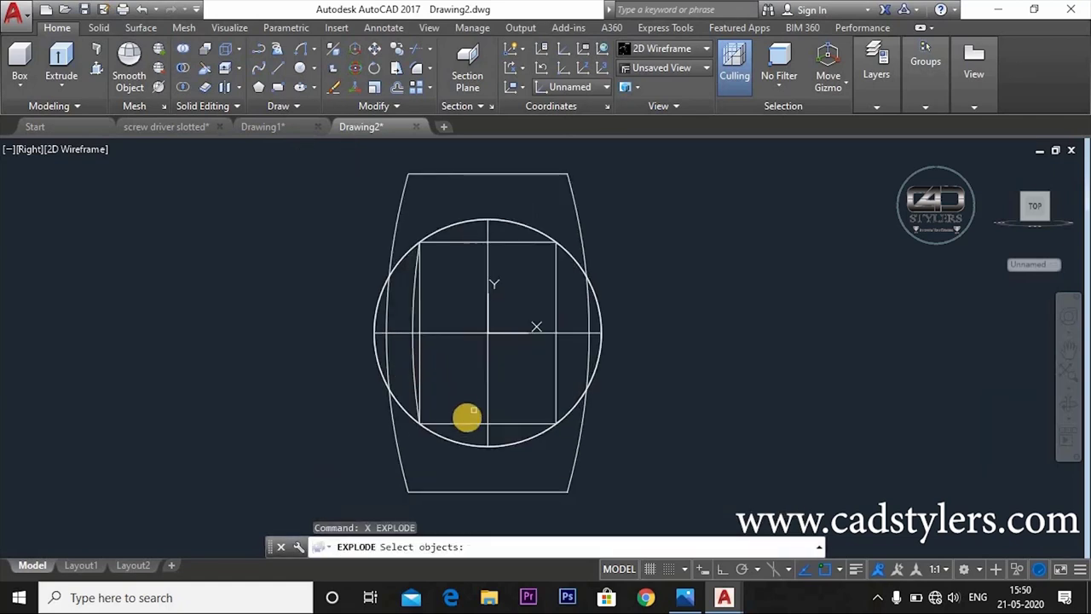
click(461, 424)
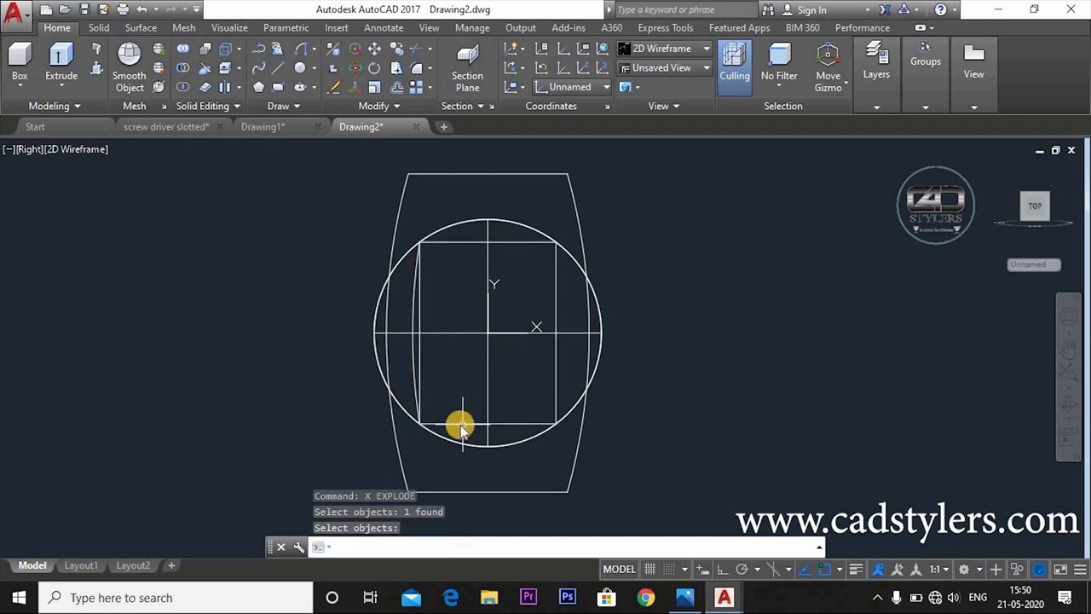
key(Return)
text(e)
key(Return)
click(420, 377)
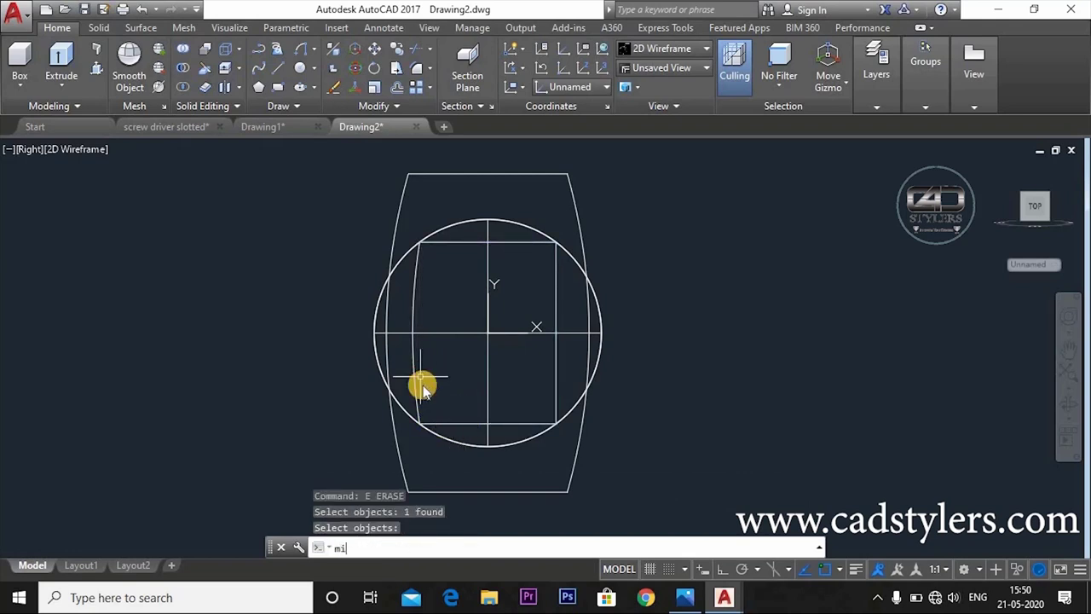
key(Return)
Mirror the left arc across the vertical axis through 0,0, keeping the original.
click(415, 378)
text(0,)
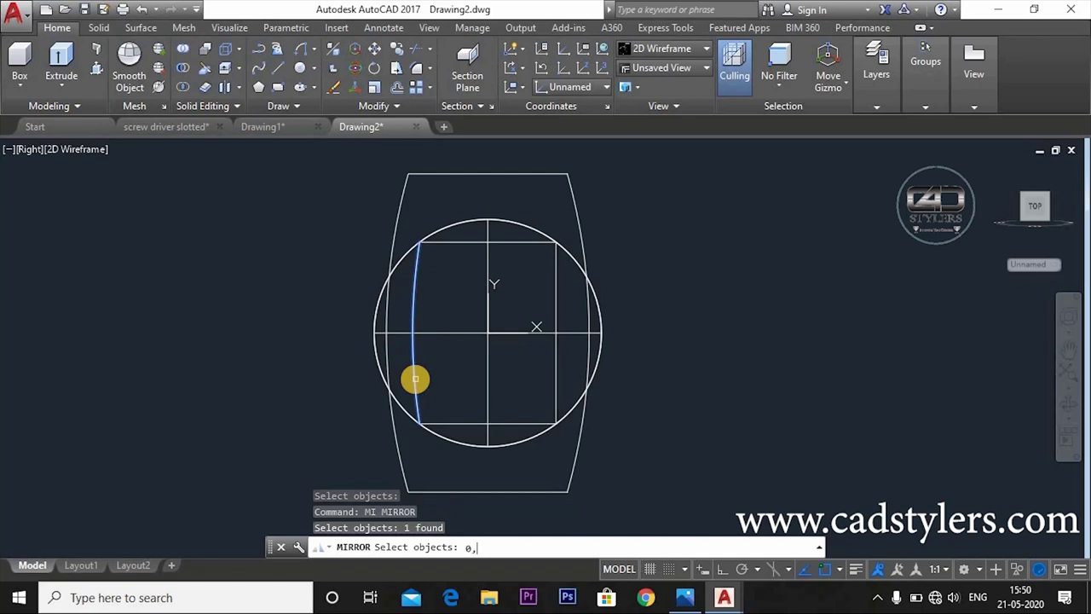
text(0)
key(Return)
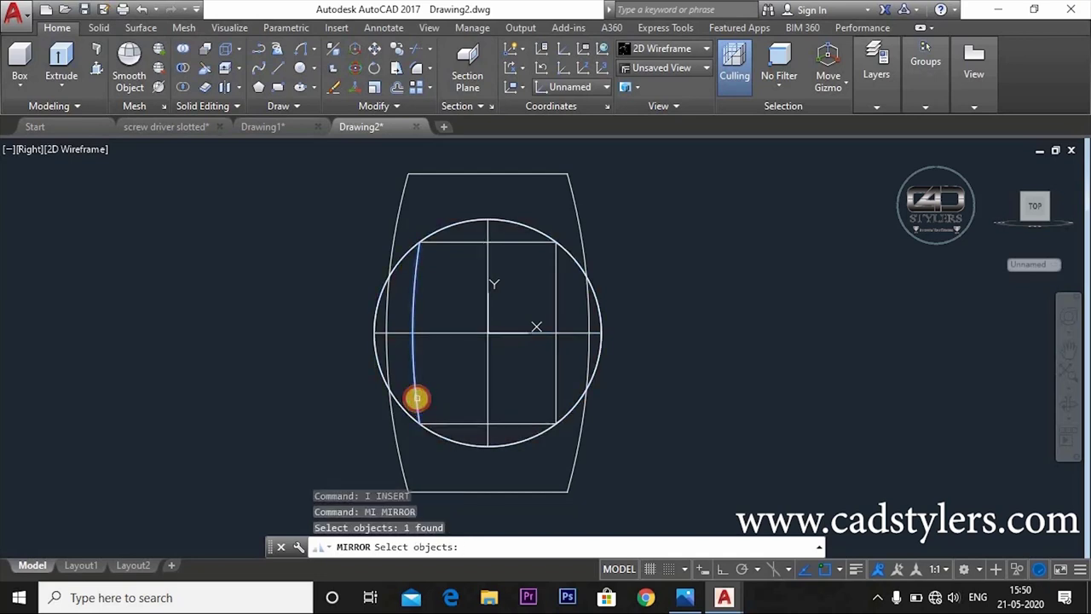
text(0,)
key(Return)
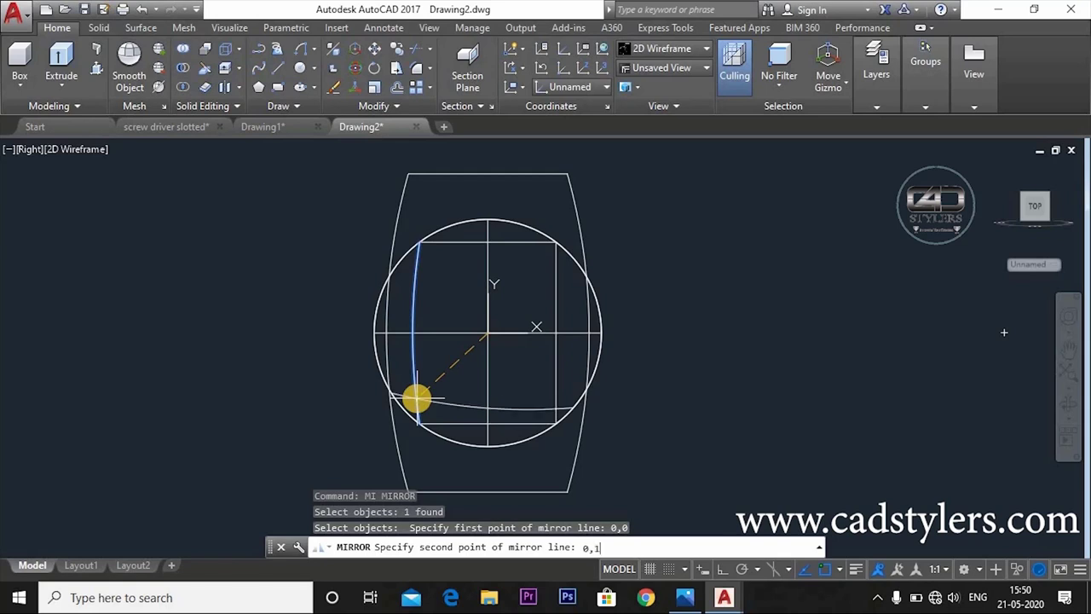
key(Return)
Erase the rectangle's straight right edge.
key(Return)
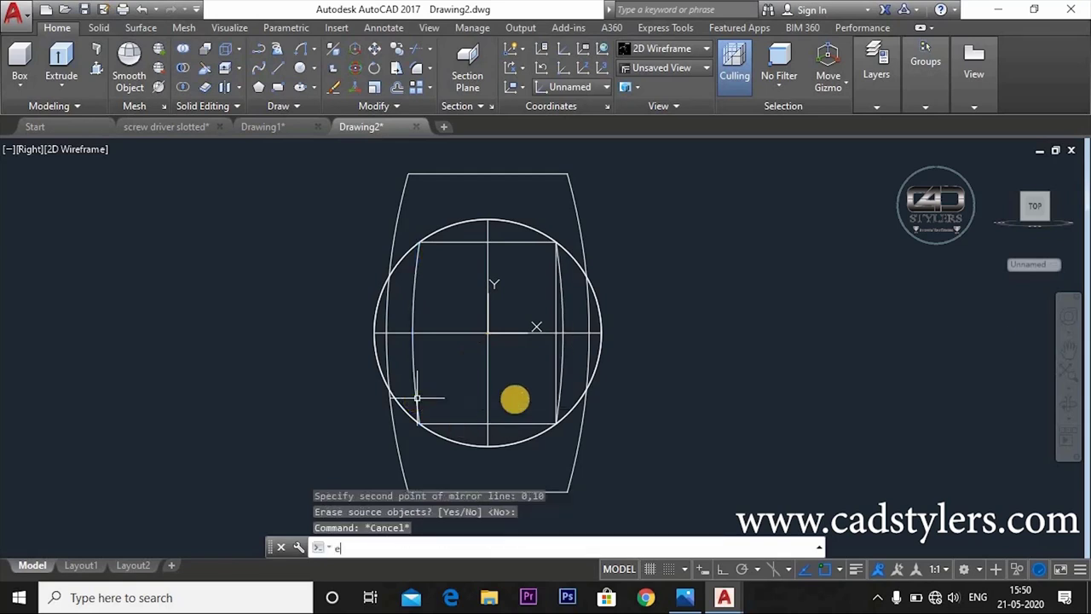
text(e)
key(Return)
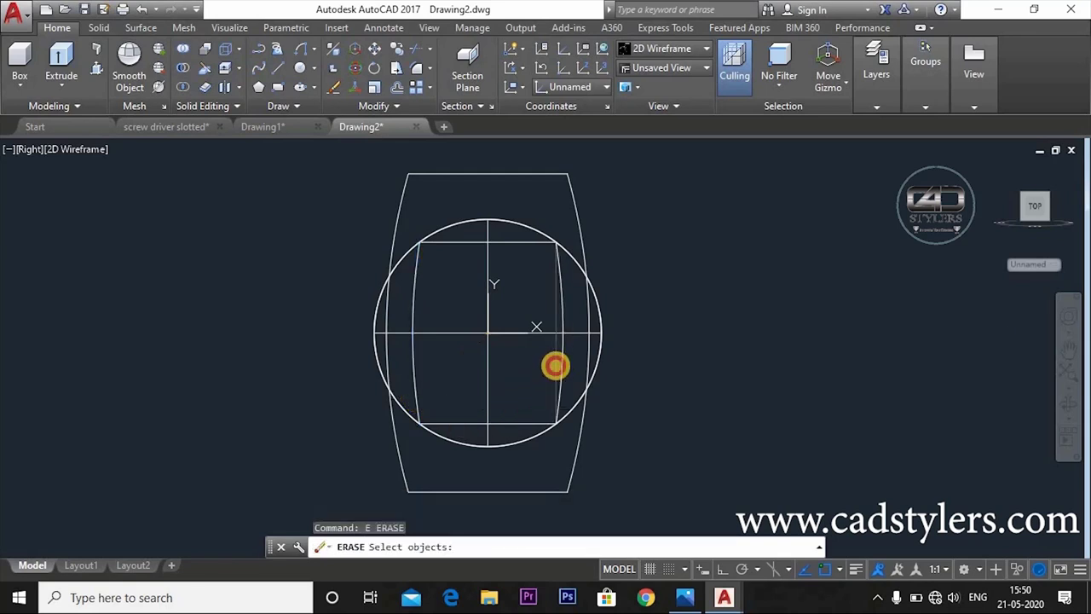
click(555, 365)
key(Escape)
Join the two arcs and two straight edges into one closed polyline.
text(j)
key(Return)
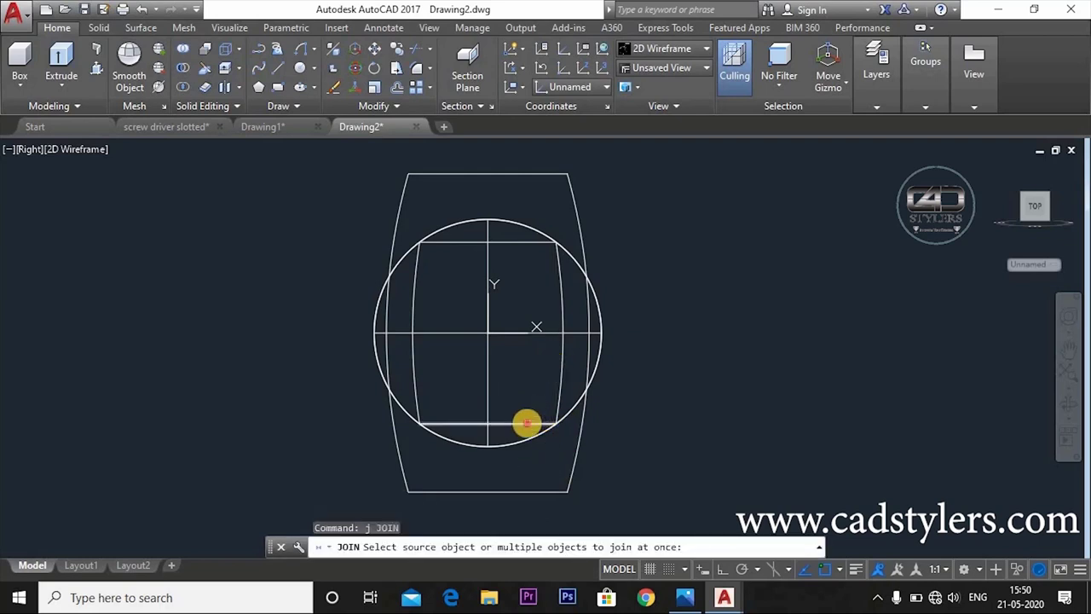
click(526, 423)
click(561, 366)
click(412, 316)
click(533, 244)
key(Return)
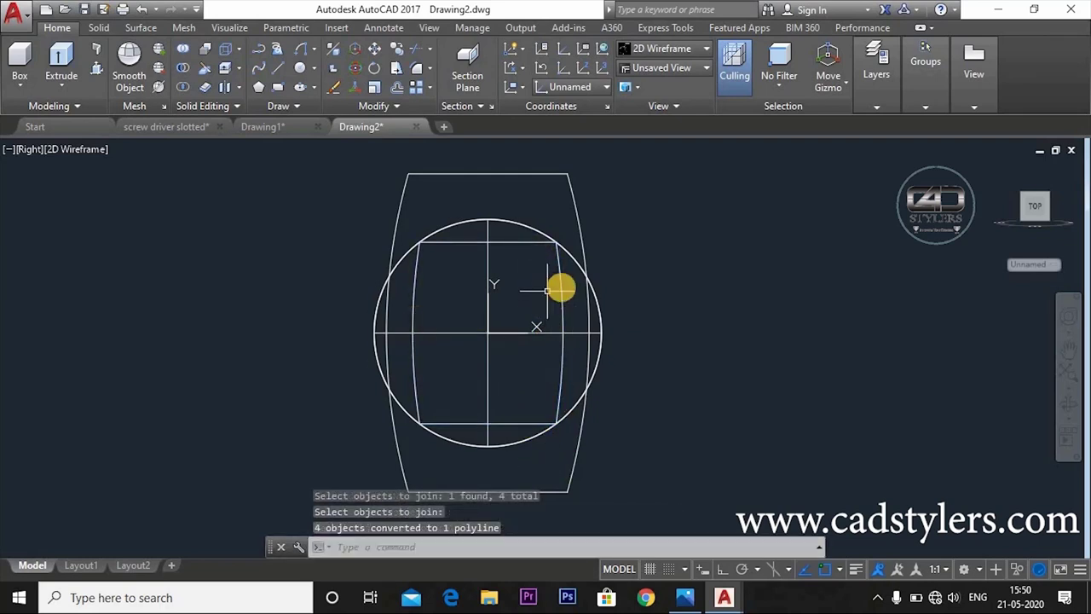
scroll(606, 301, down, 3)
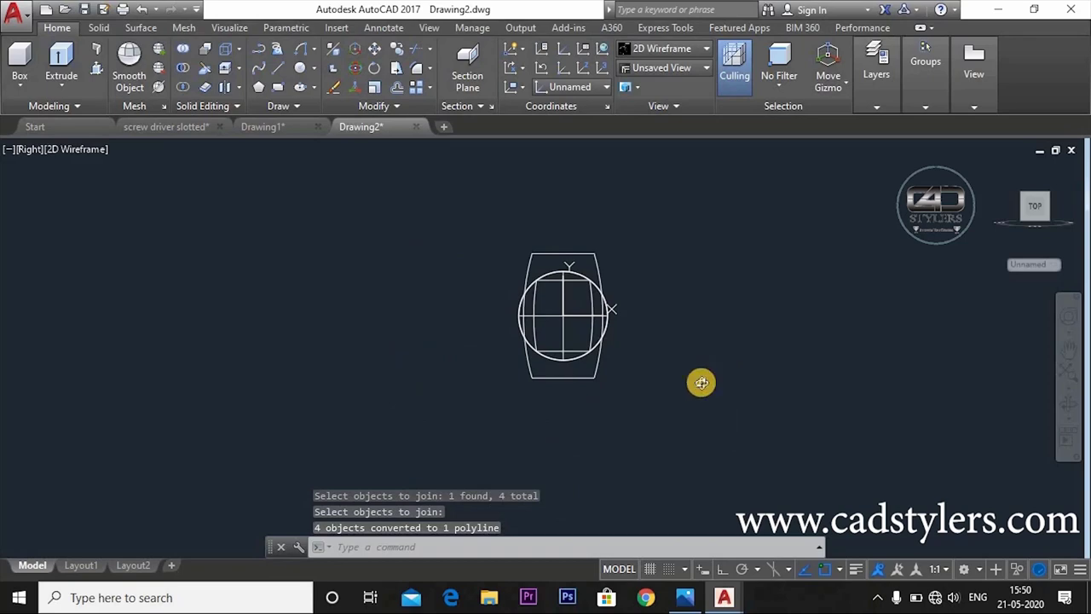
With Ortho on, move the small profile 32 units along the shaft axis.
mouse_move(700, 382)
shift+middle_down()
mouse_move(662, 397)
mouse_move(597, 385)
mouse_move(602, 335)
shift+middle_up()
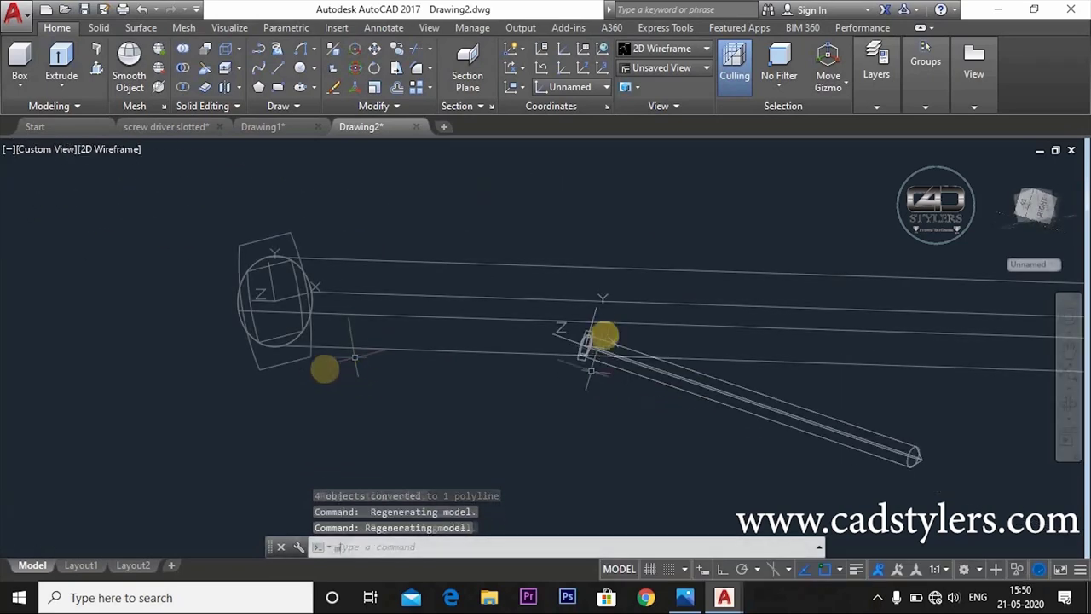
text(m)
key(Return)
click(294, 332)
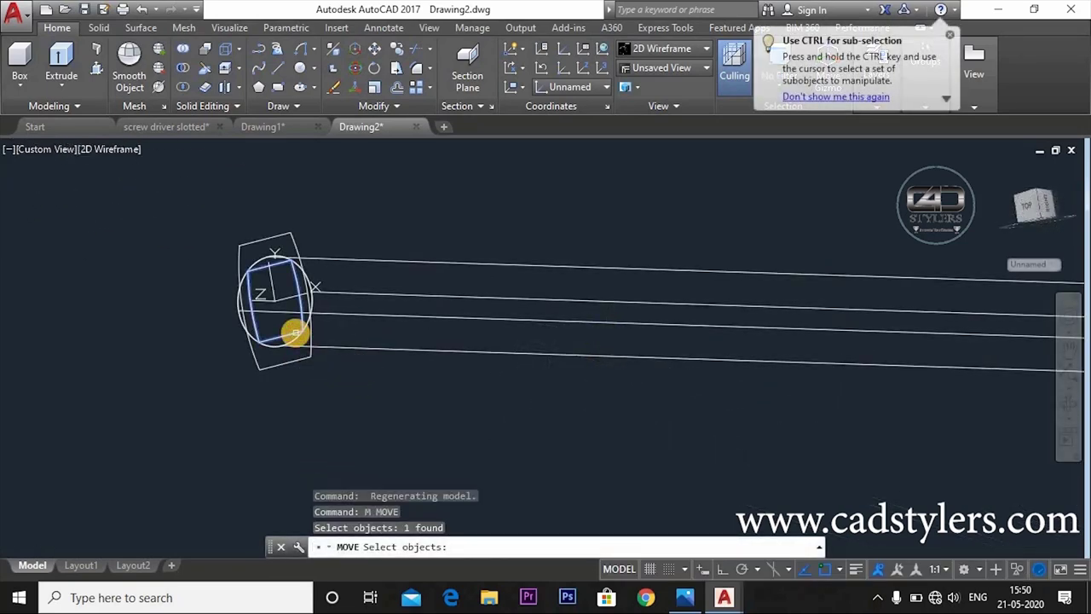
key(Return)
click(294, 333)
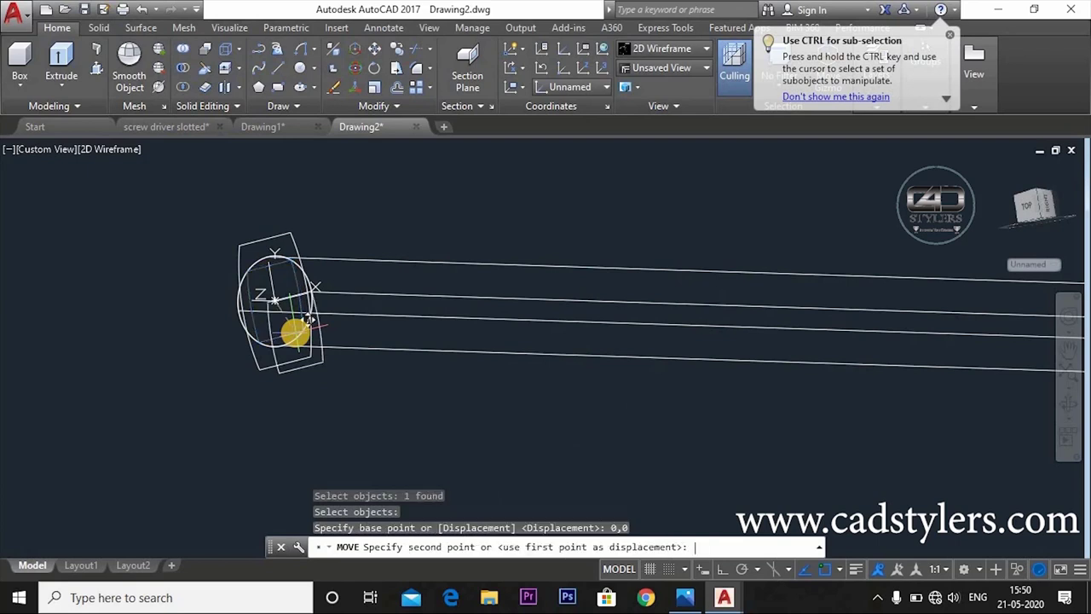
click(724, 569)
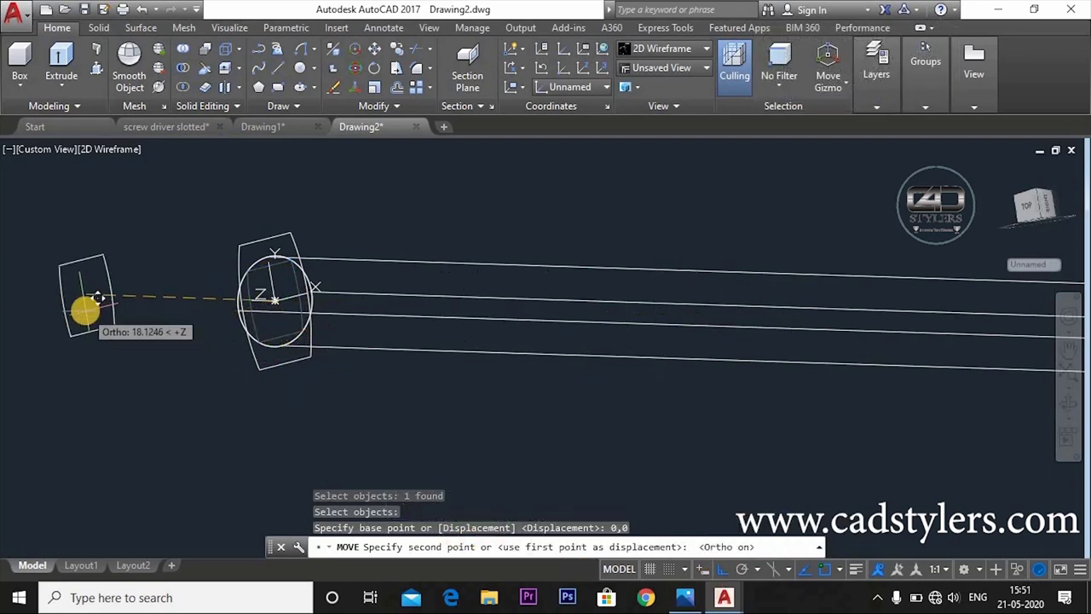
text(32)
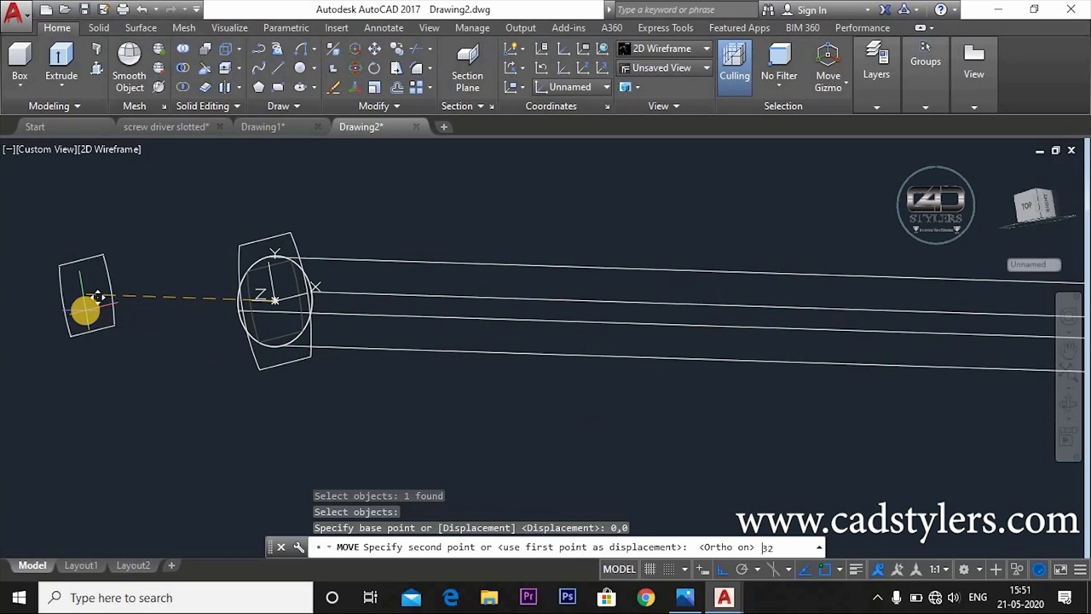
key(Return)
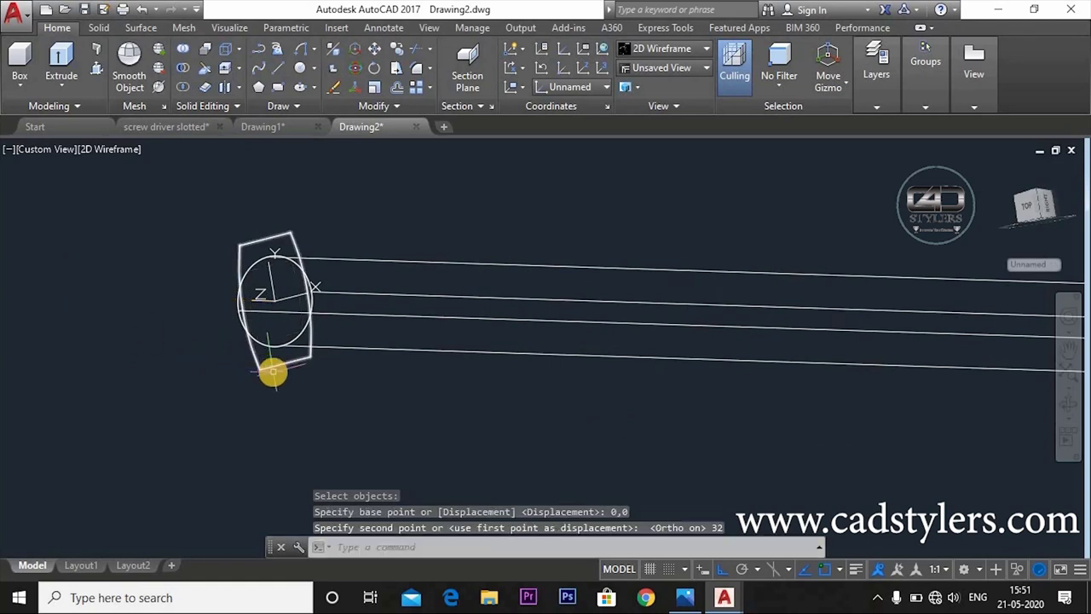
Move the larger outer profile 20 units along the same axis.
key(Return)
click(278, 364)
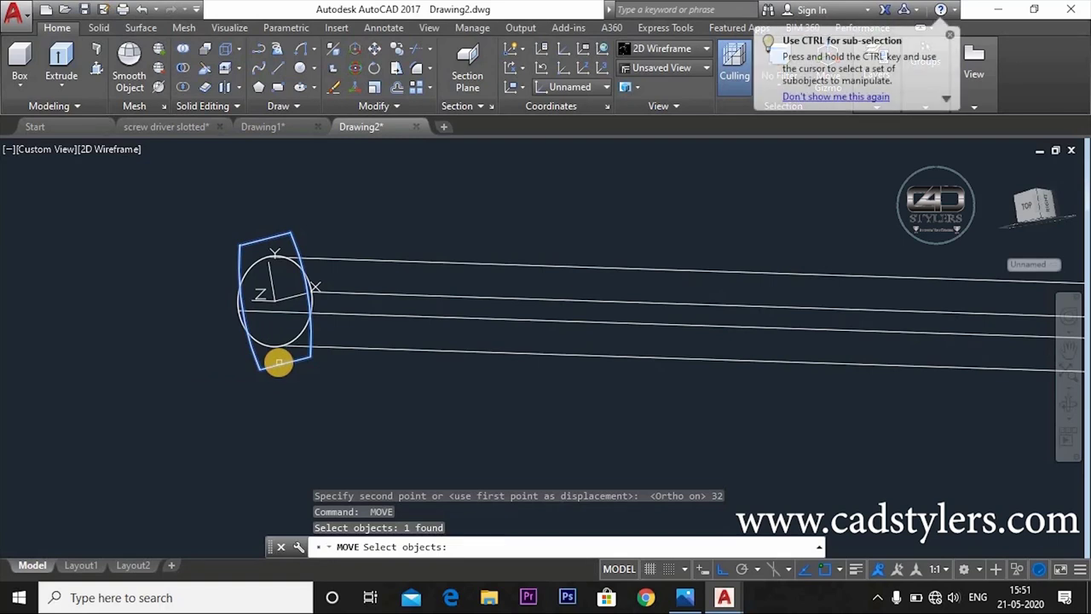
key(Return)
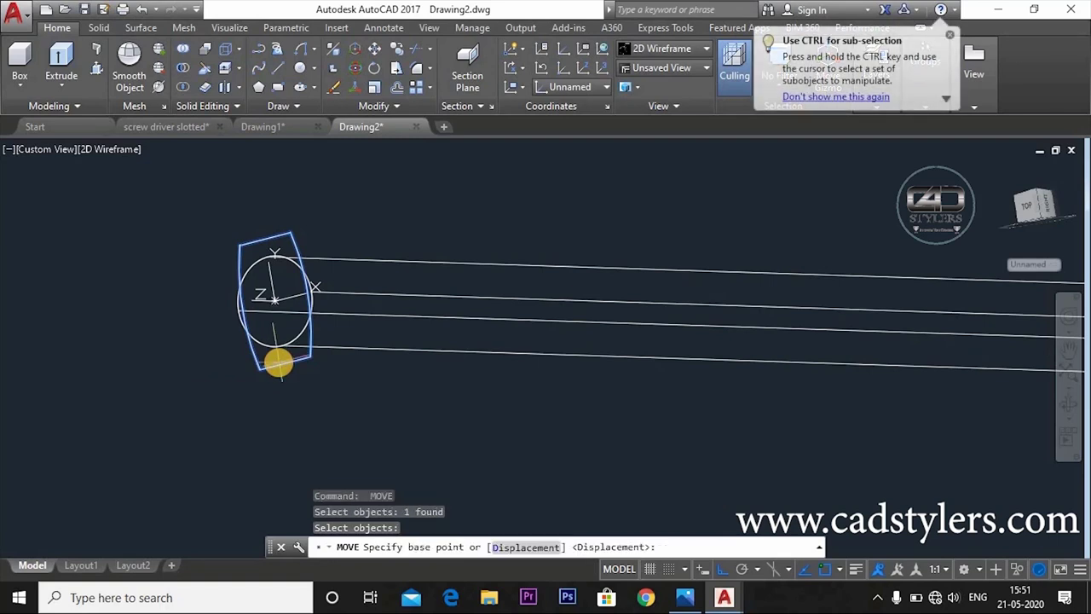
text(0,)
key(Return)
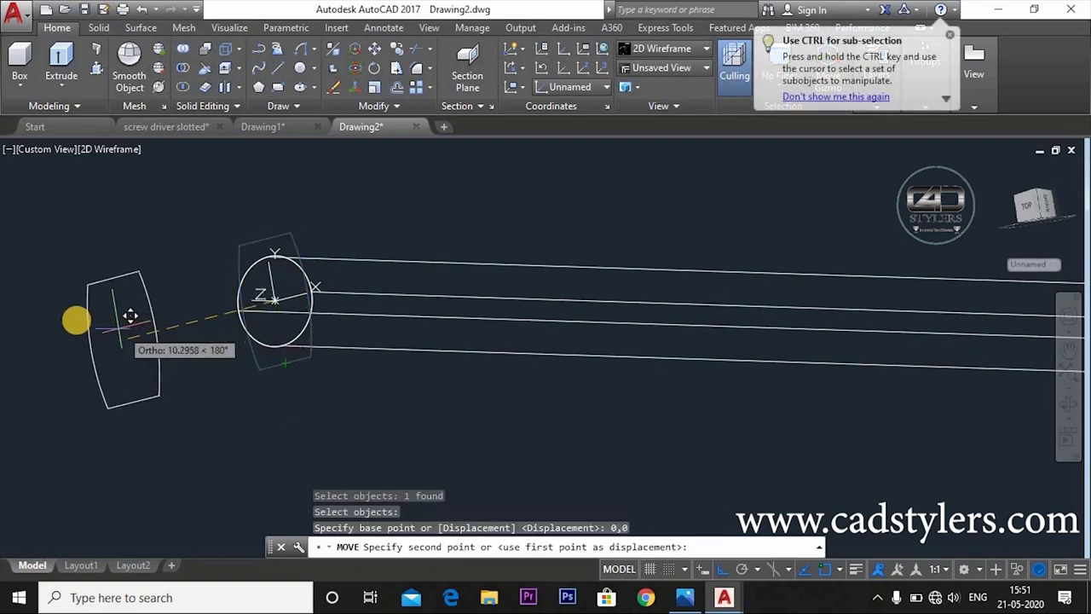
text(20)
key(Return)
scroll(330, 349, down, 3)
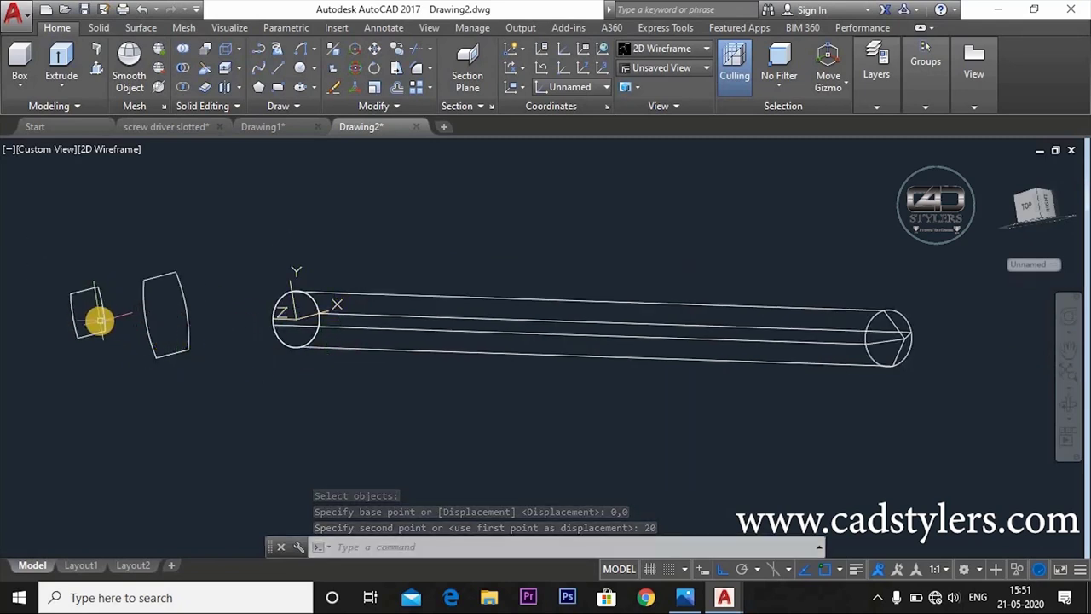
key(Escape)
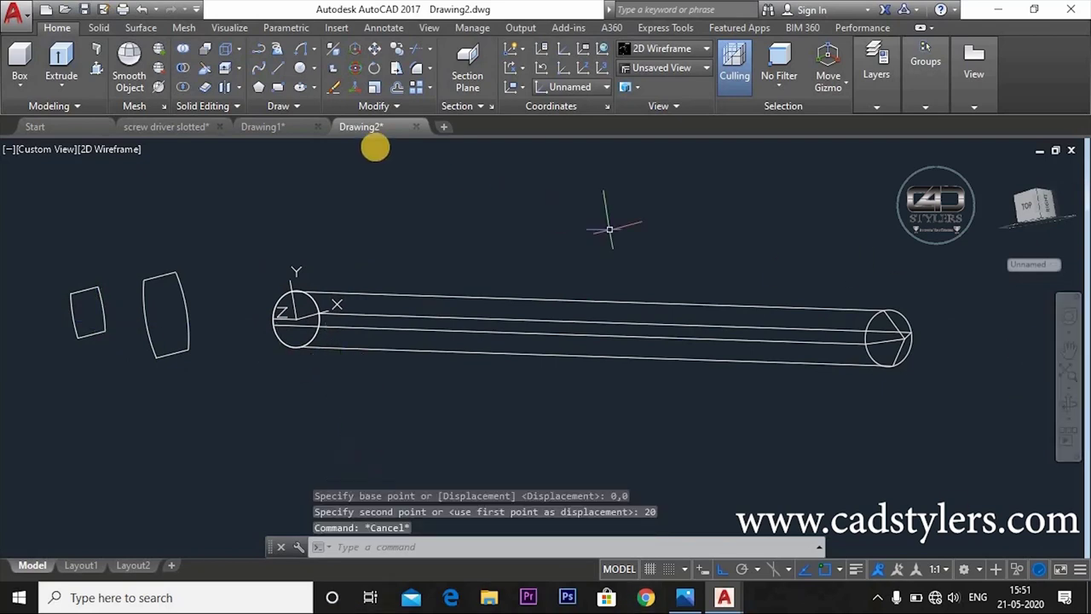
Loft through the rod-end circle, larger profile and small profile using cross sections only.
text(lo)
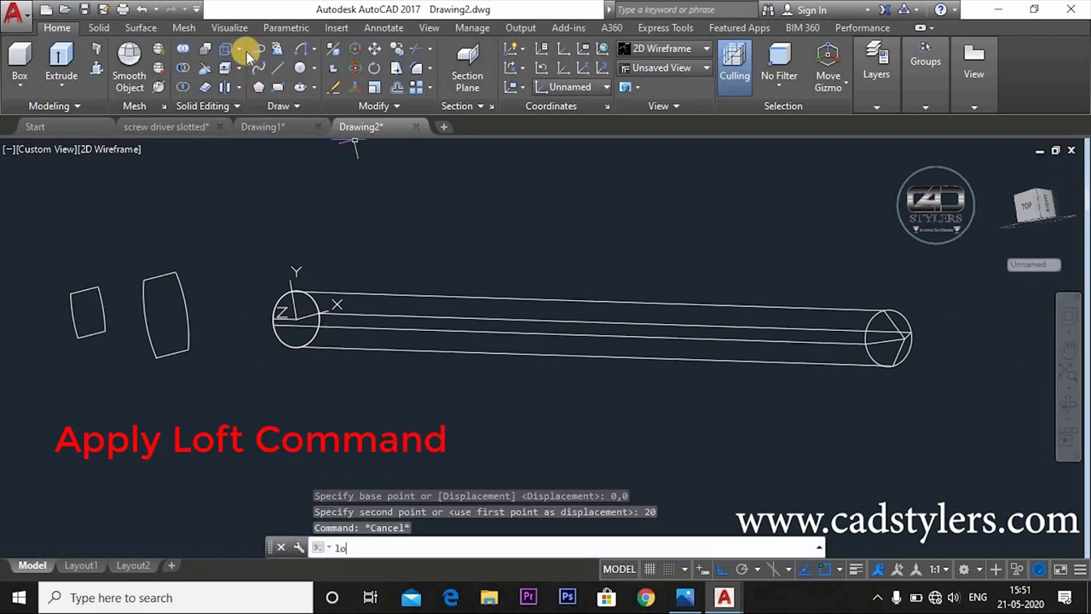
text(ft)
key(Return)
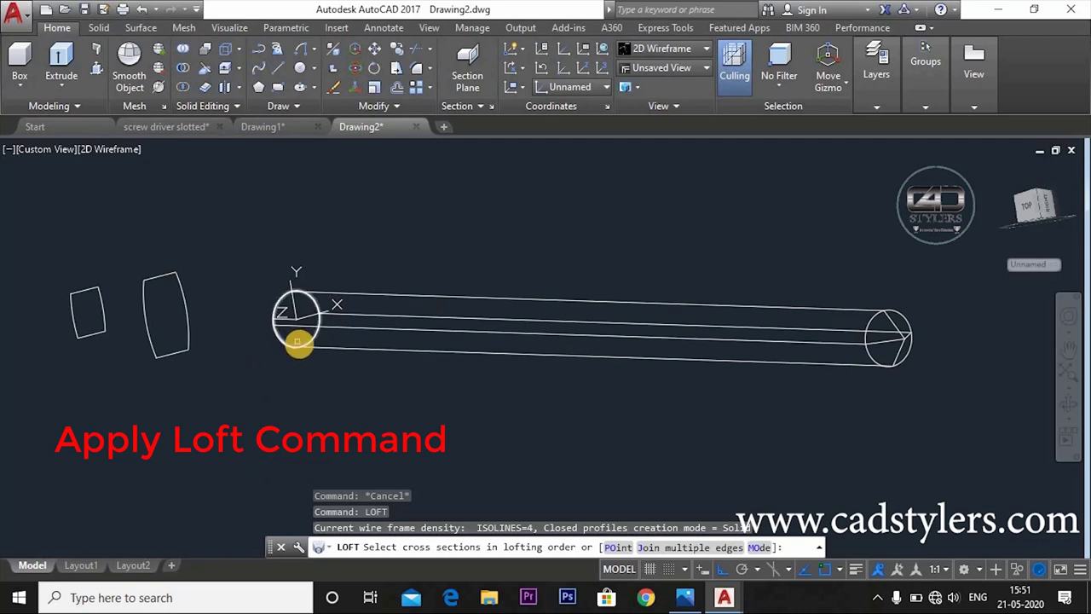
click(294, 348)
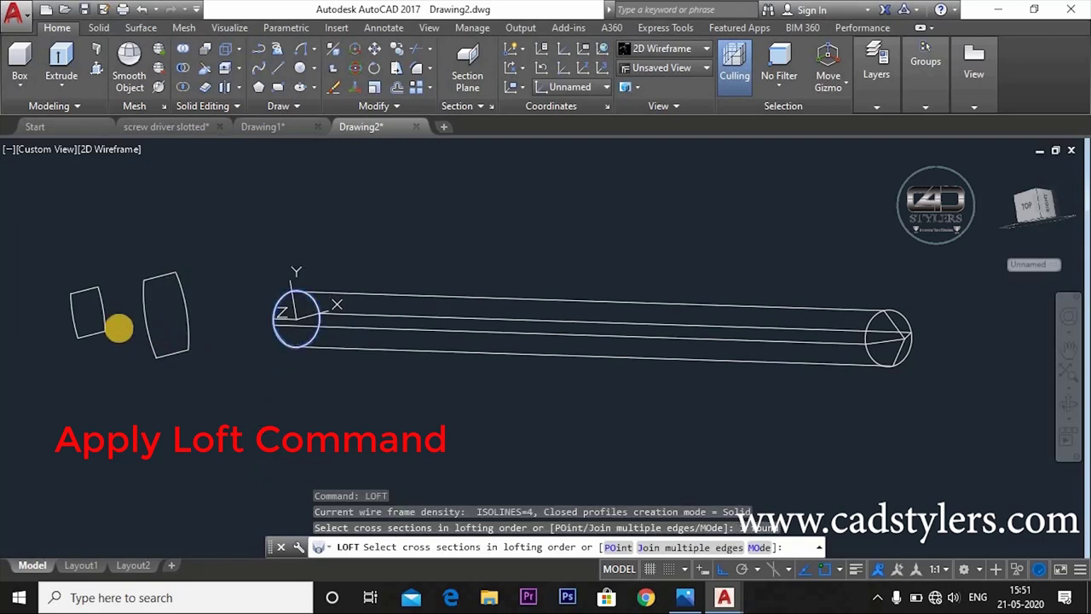
click(145, 324)
click(101, 335)
key(Return)
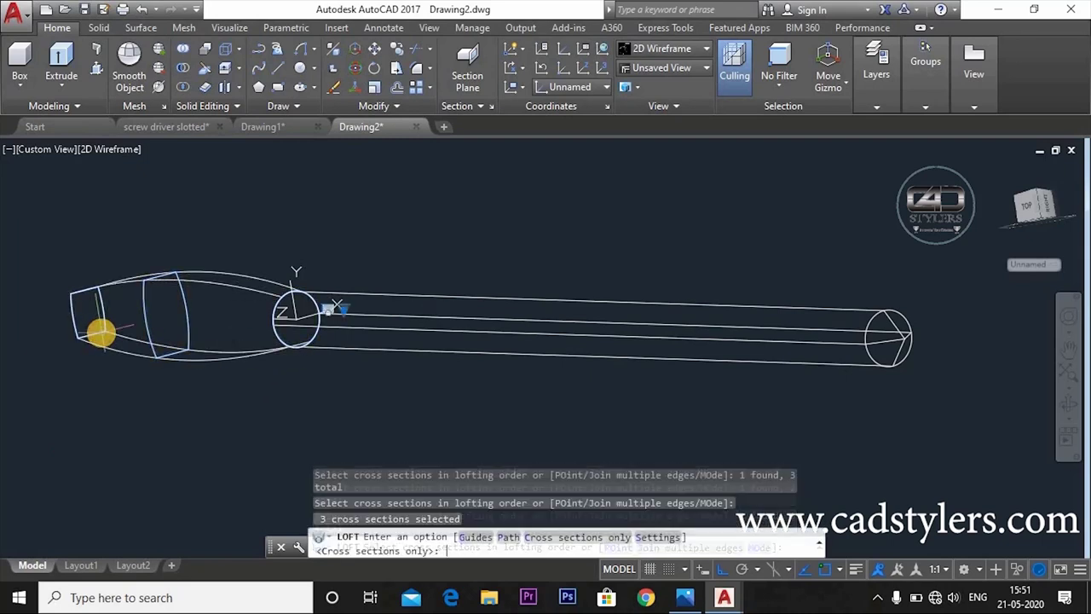
key(Return)
key(Escape)
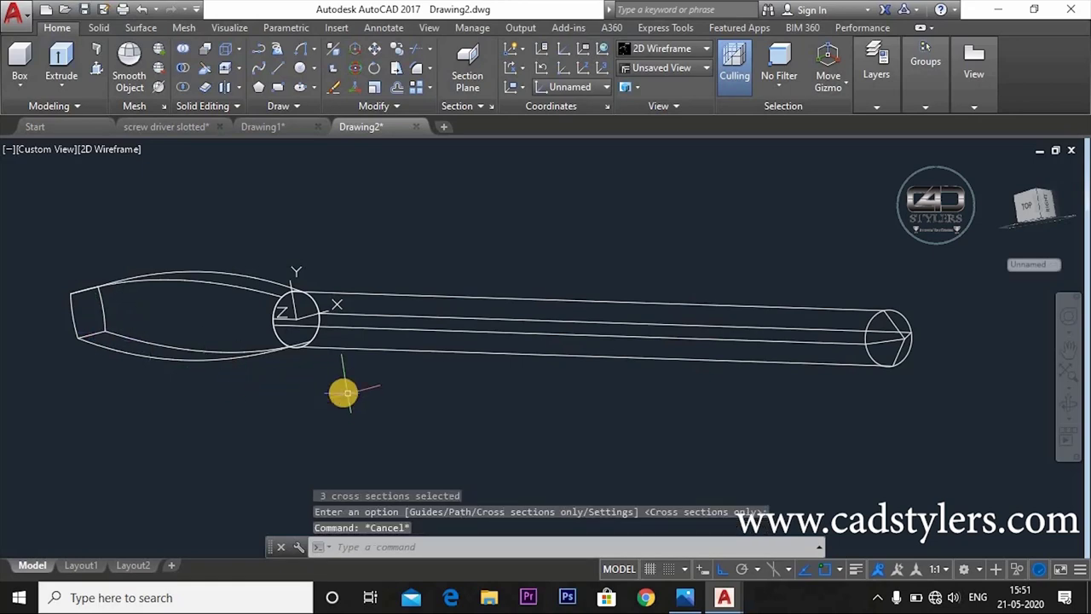
mouse_move(343, 393)
shift+middle_down()
mouse_move(316, 431)
mouse_move(360, 401)
mouse_move(407, 435)
mouse_move(100, 166)
shift+middle_up()
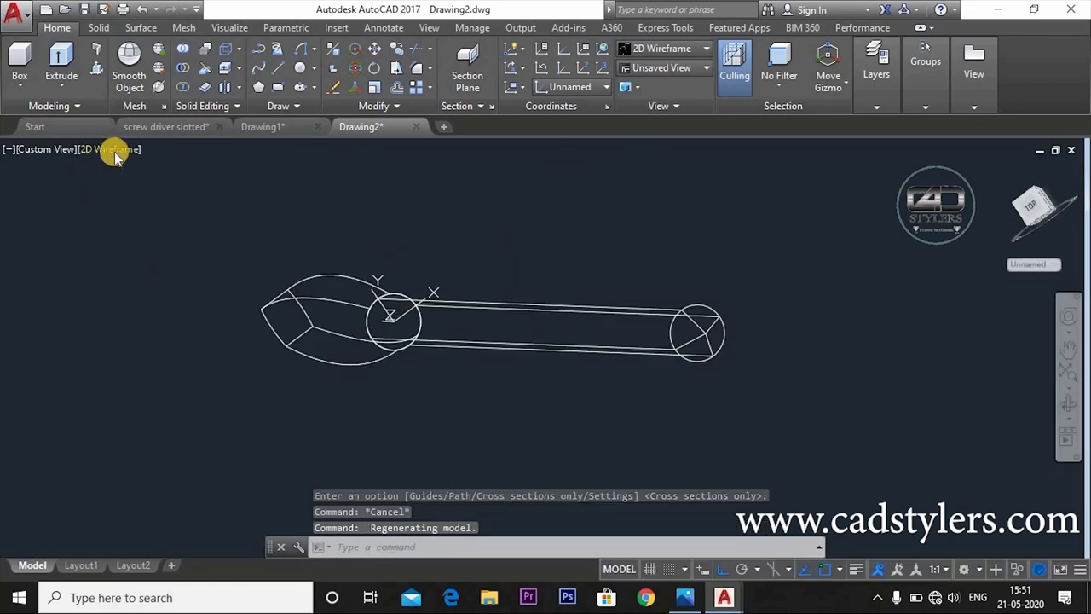
Switch to Shaded visual style and orbit to inspect the flattened tip.
click(115, 152)
click(151, 255)
mouse_move(486, 394)
shift+middle_down()
mouse_move(436, 410)
mouse_move(432, 377)
mouse_move(563, 339)
mouse_move(609, 338)
mouse_move(652, 299)
mouse_move(663, 257)
shift+middle_up()
scroll(437, 410, down, 3)
scroll(506, 324, down, 2)
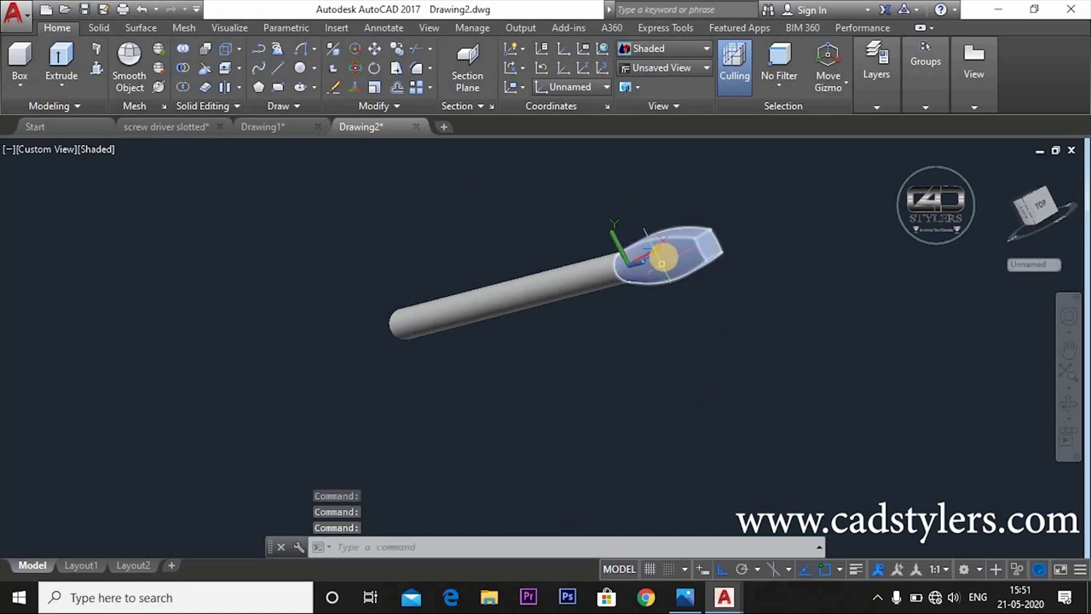
scroll(681, 256, up, 2)
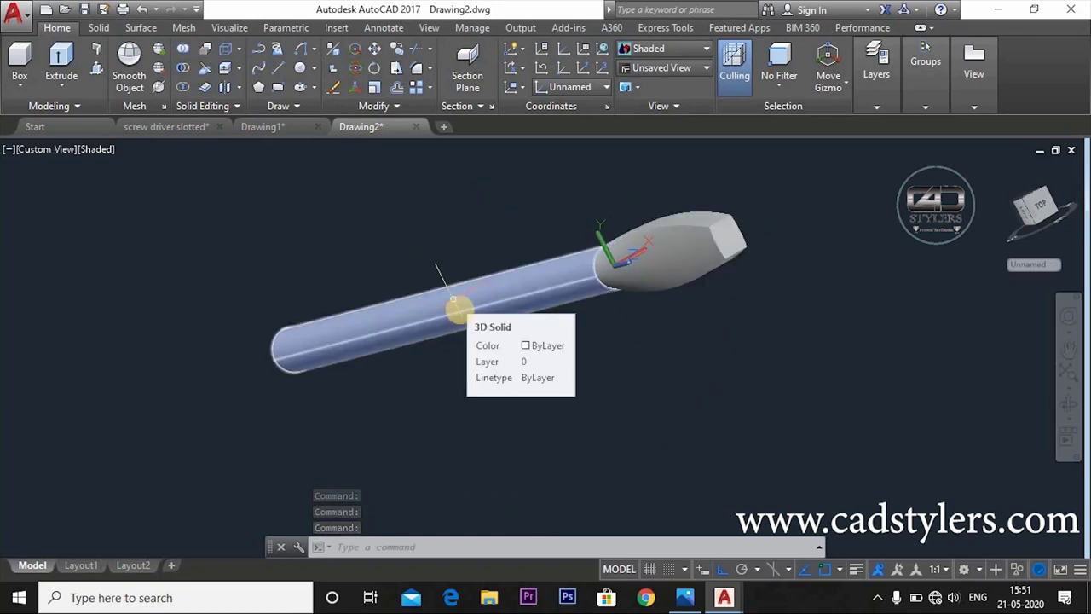
mouse_move(674, 346)
shift+middle_down()
mouse_move(643, 360)
mouse_move(579, 229)
mouse_move(511, 319)
shift+middle_up()
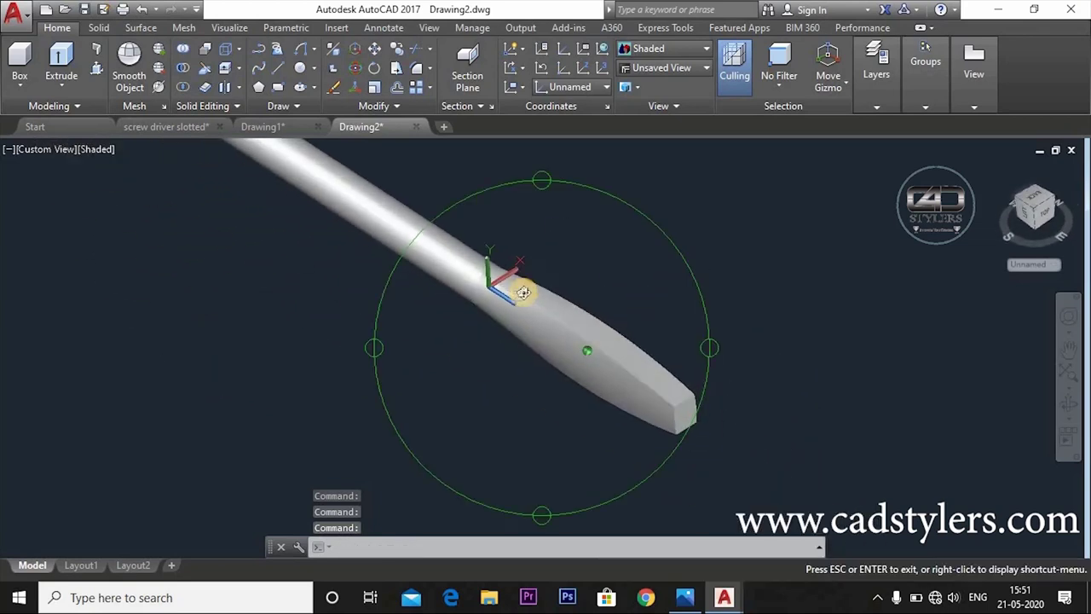
View the model from Top with the shaft horizontal and reset the UCS to World.
click(1036, 202)
click(1072, 175)
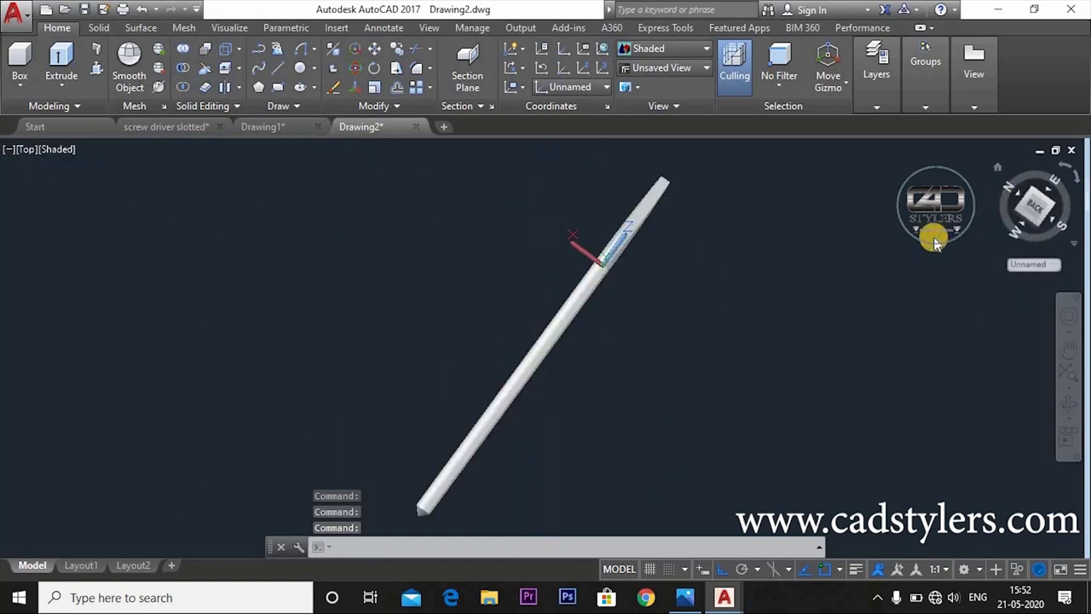
click(517, 86)
click(519, 120)
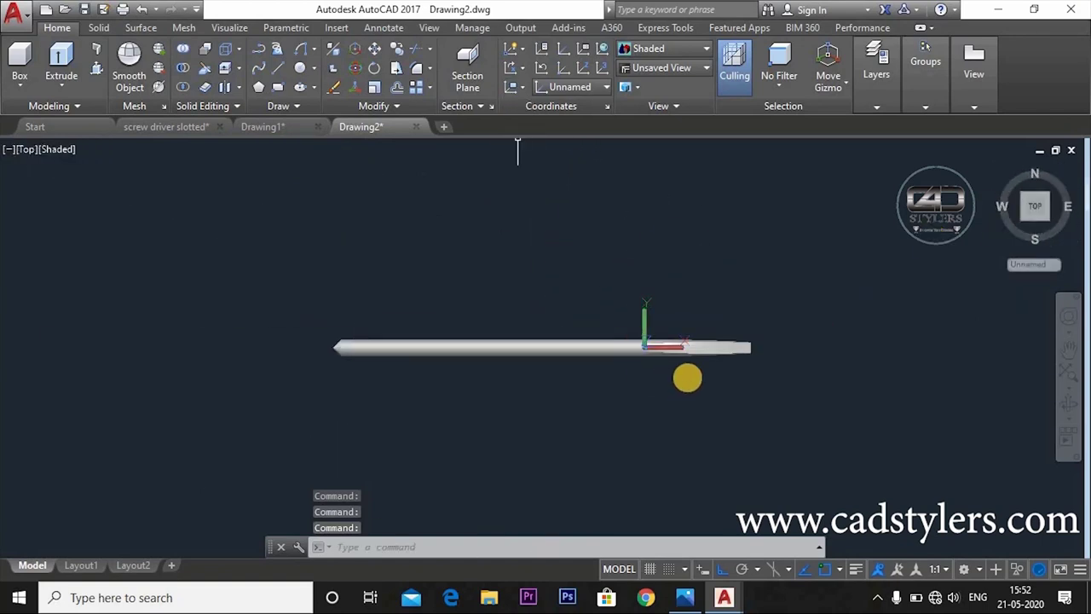
scroll(540, 411, up, 2)
scroll(341, 282, up, 2)
Return to 2D Wireframe and bring up the screwdriver reference drawing in Photos.
click(61, 150)
click(81, 168)
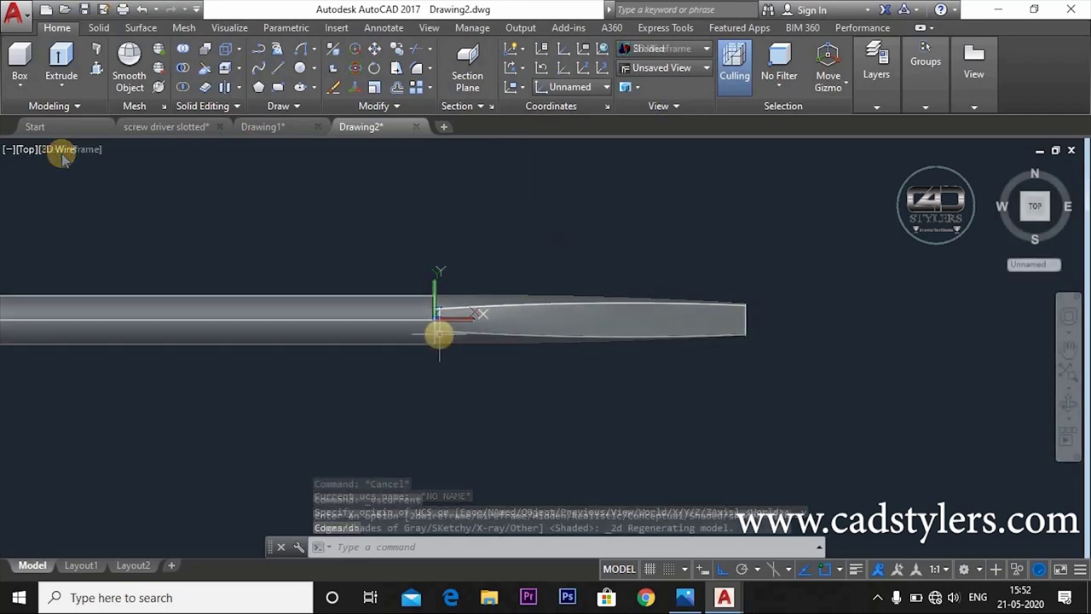
text(l)
key(Return)
scroll(744, 322, up, 3)
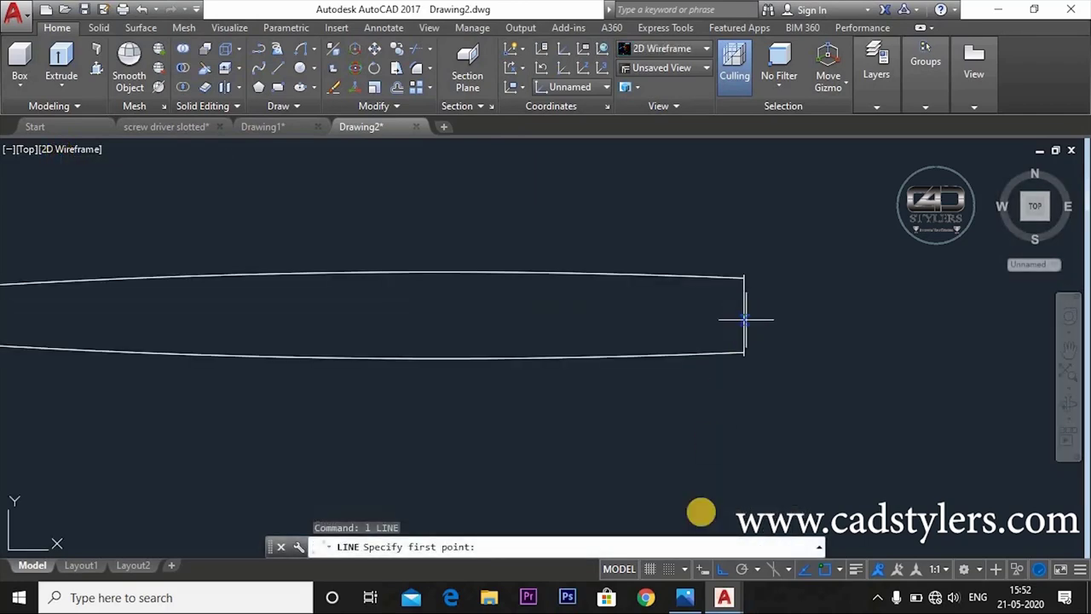
click(684, 598)
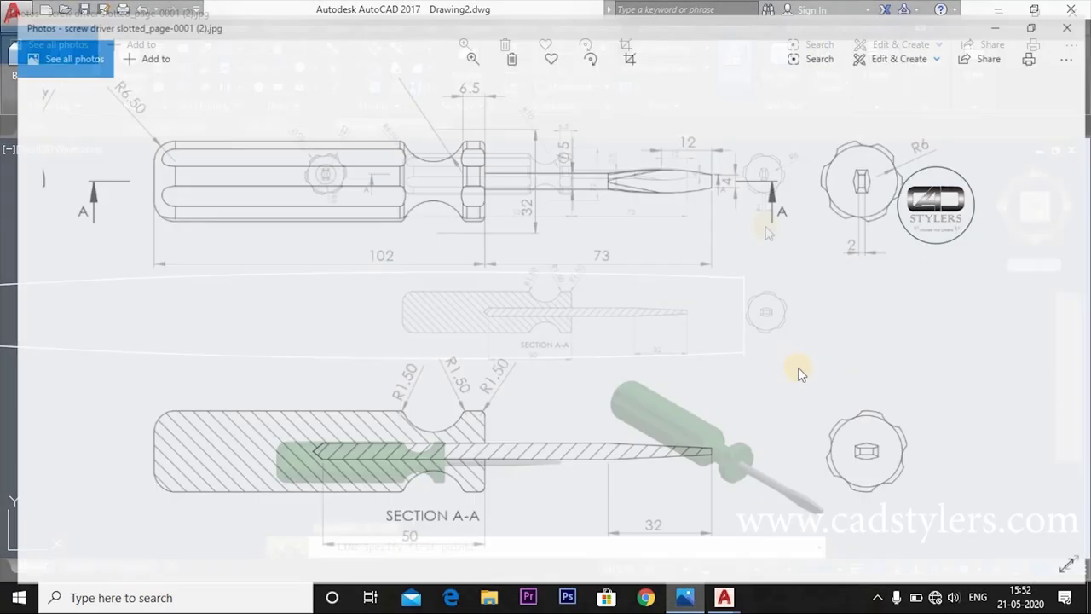
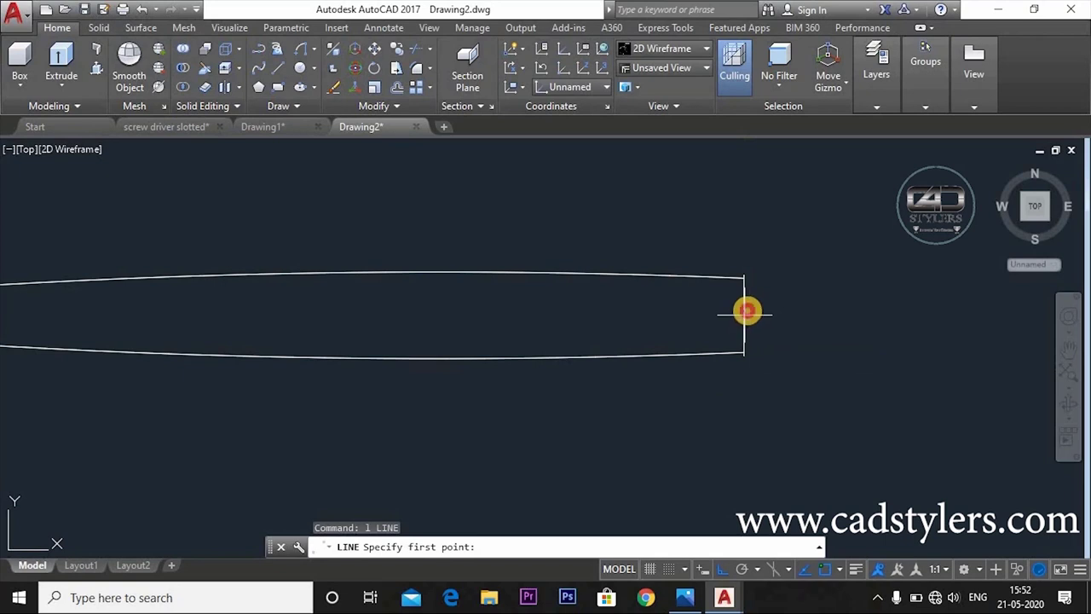
Draw the outline above the handle: a length-1 segment, a slanted line, a vertical line and a horizontal line.
click(747, 311)
text(1)
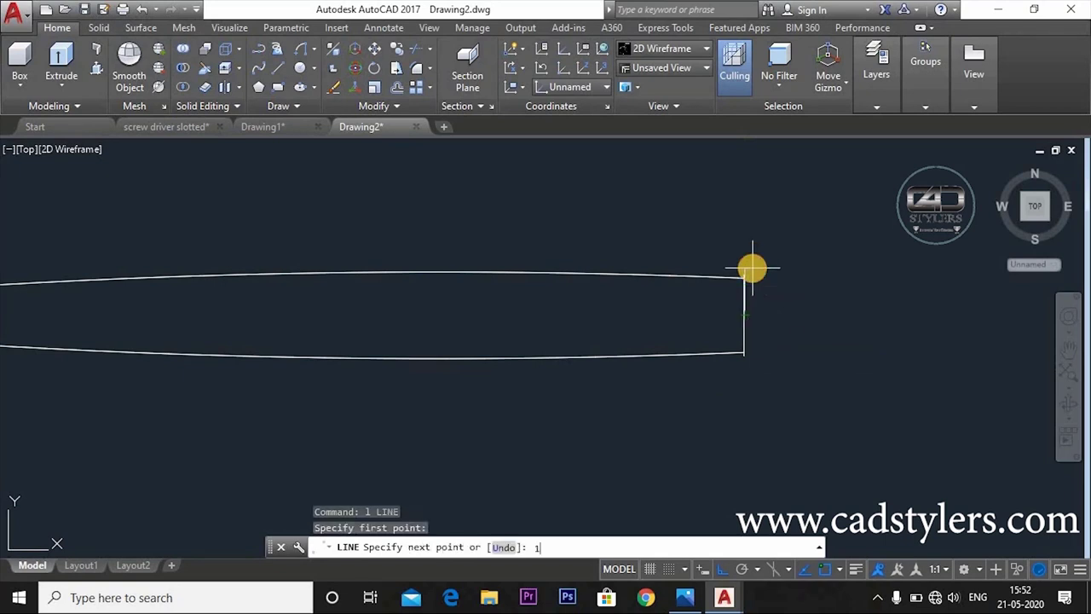
key(Return)
key(F8)
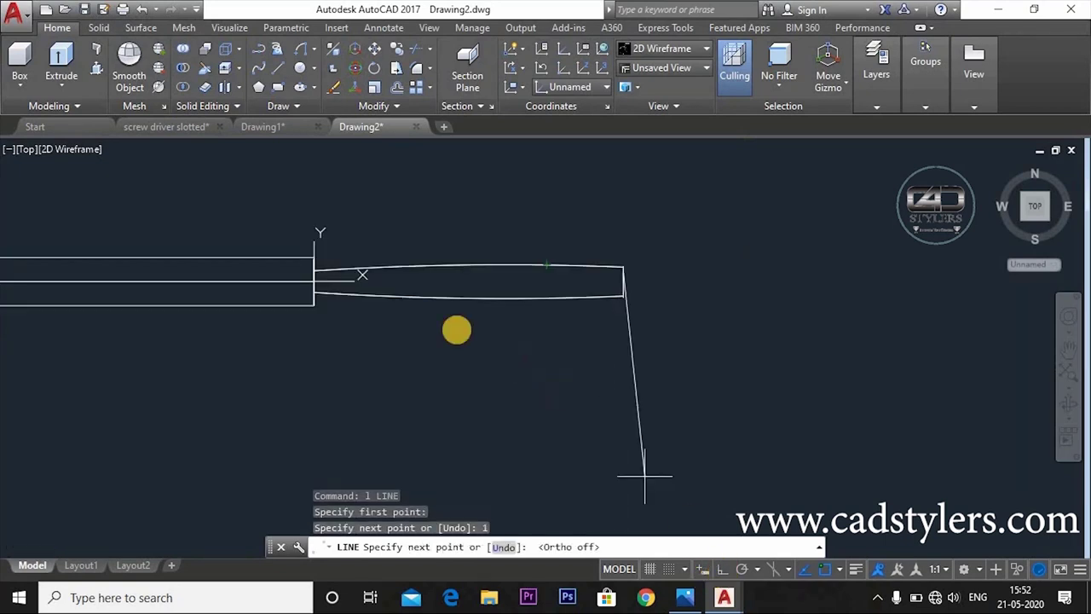
scroll(312, 272, up, 2)
scroll(263, 272, up, 2)
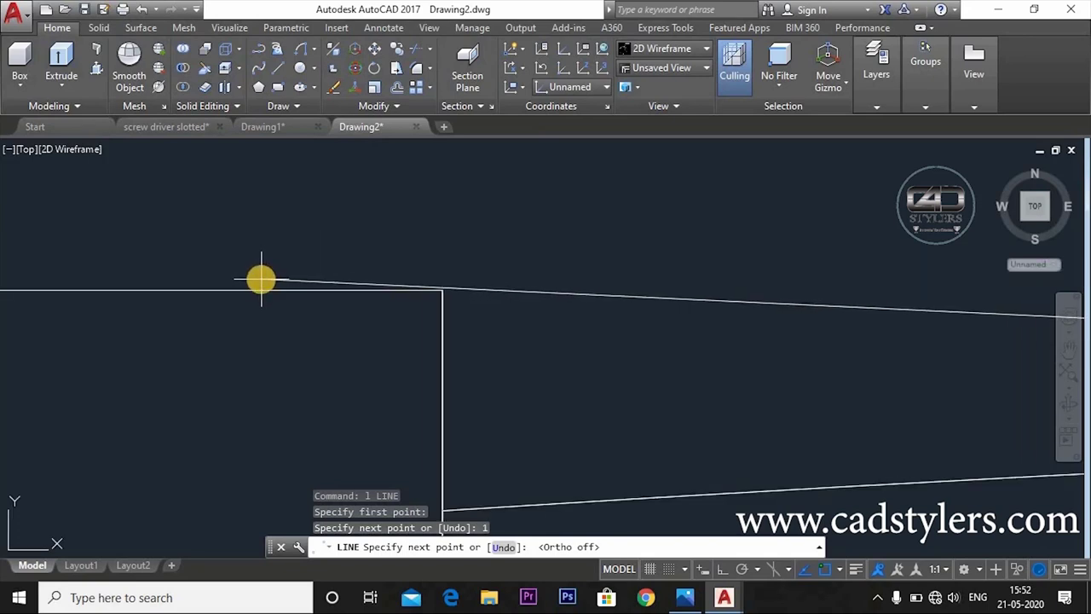
click(262, 280)
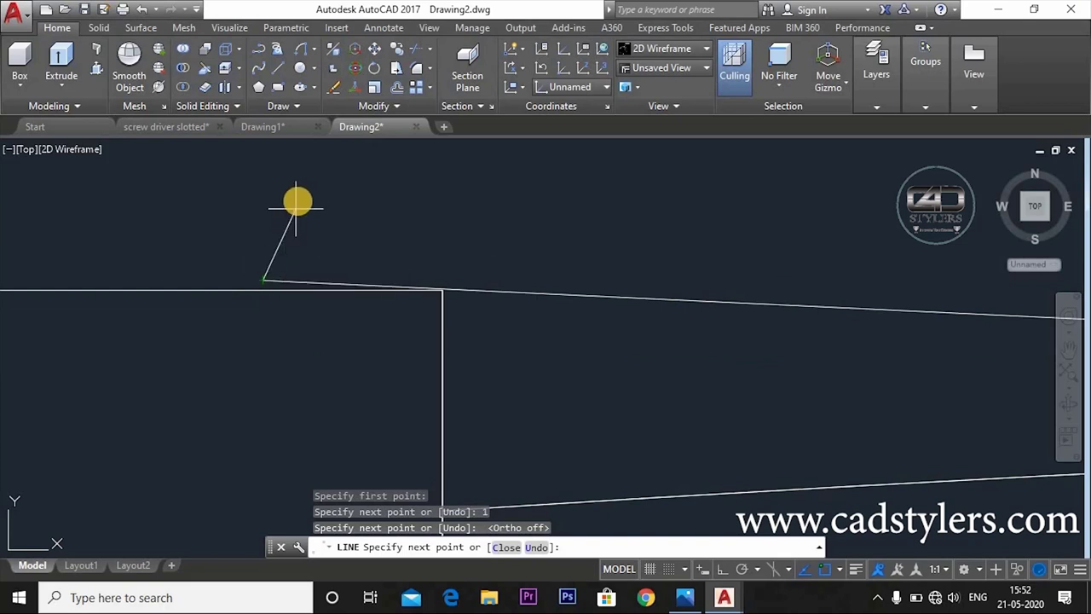
scroll(270, 179, down, 2)
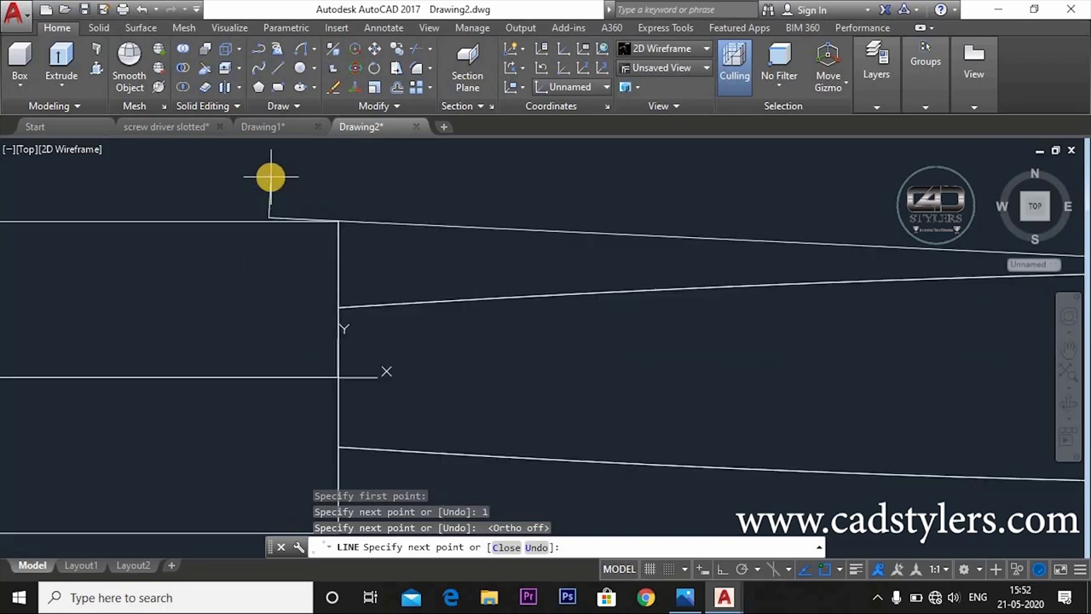
middle_drag(270, 178, 270, 264)
scroll(269, 256, down, 2)
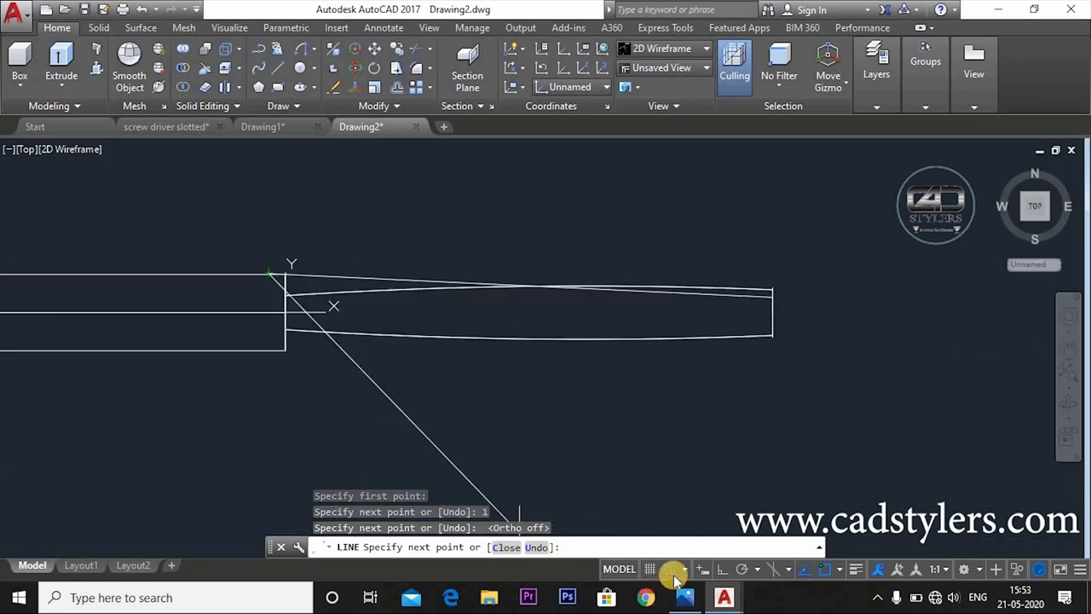
click(723, 569)
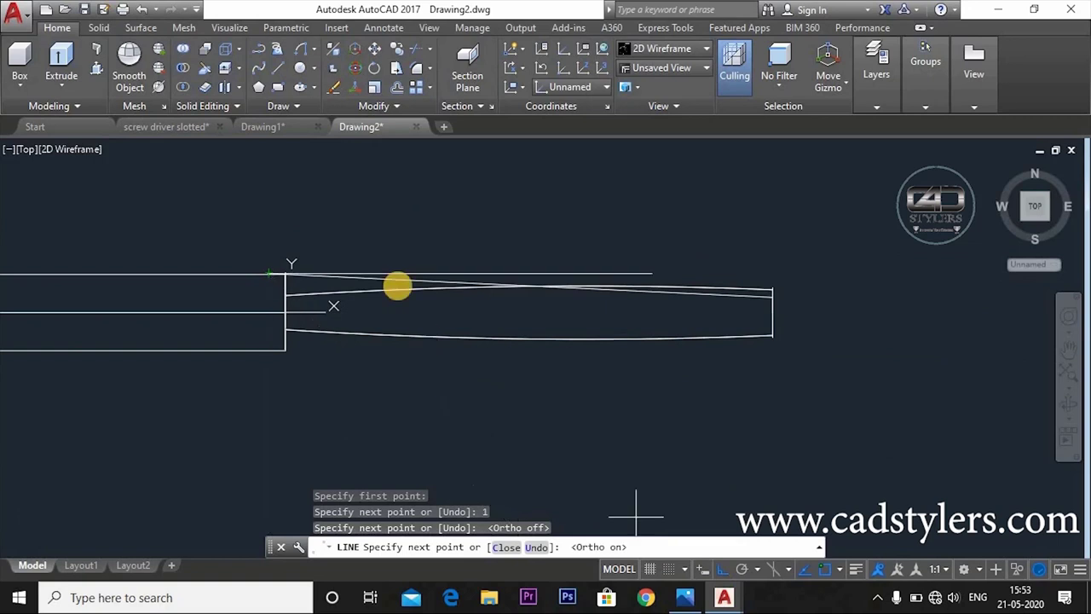
click(268, 178)
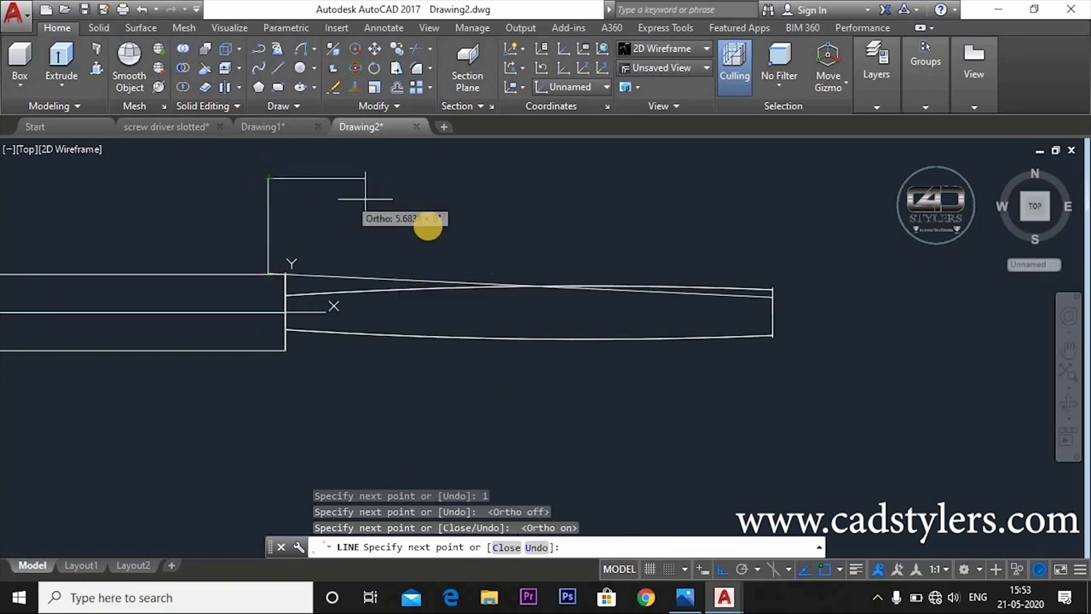
click(799, 360)
key(Escape)
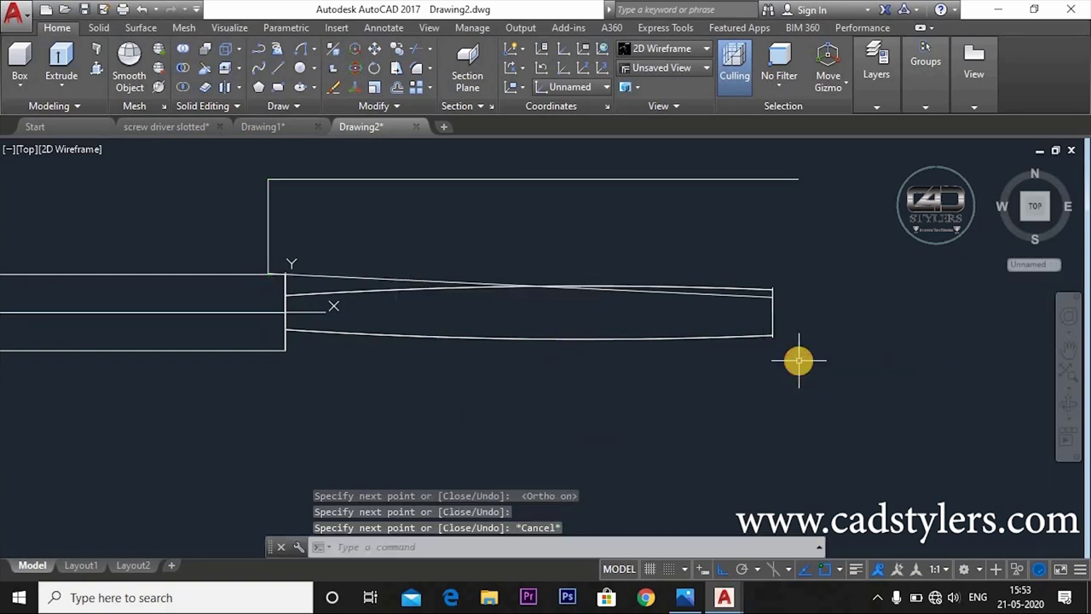
Extend the short right-end line up to the top horizontal line.
text(e)
key(Return)
key(Return)
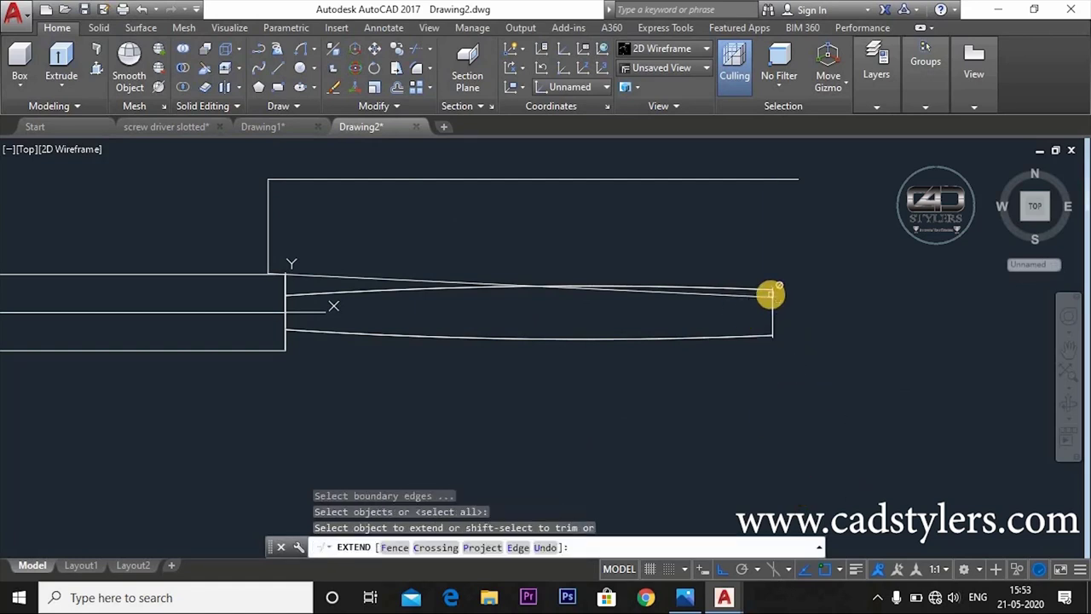
click(770, 294)
click(762, 312)
key(Escape)
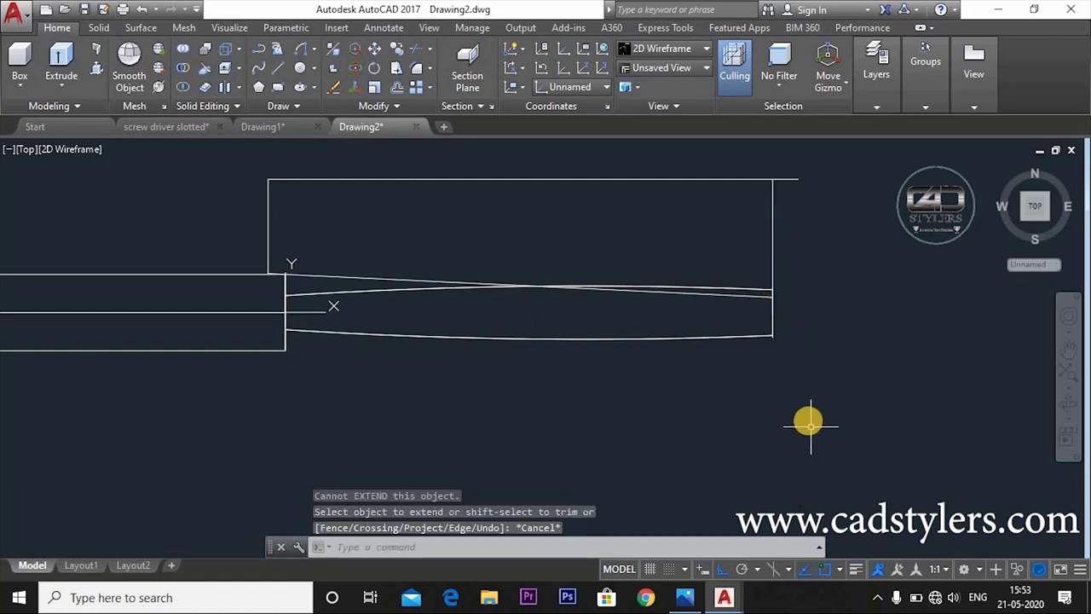
key(Escape)
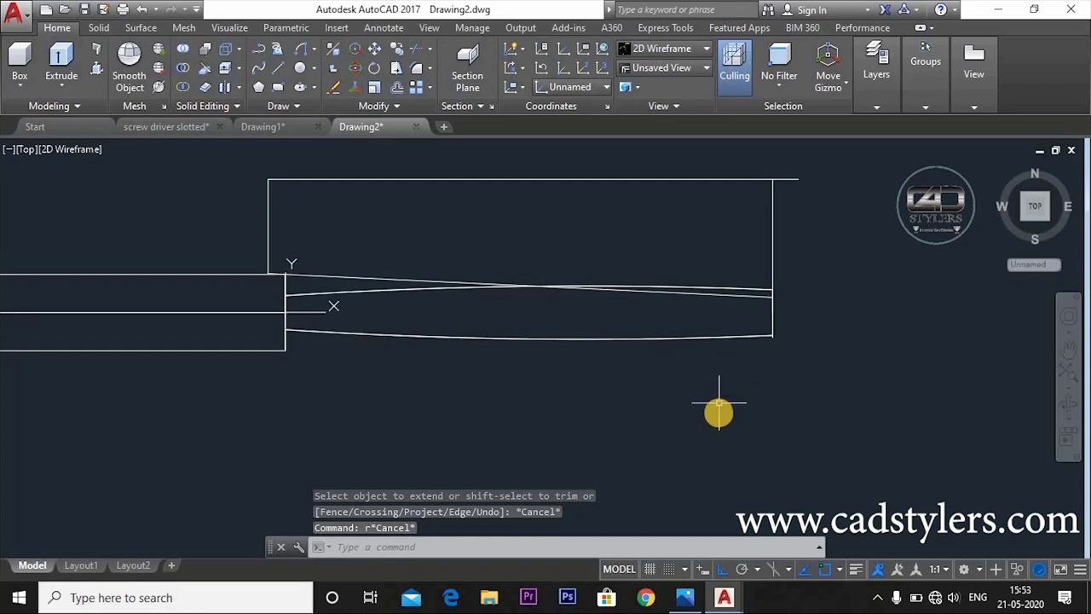
Orbit into 3D and stretch the long centre line's end grip 2 units down in -Z.
mouse_move(710, 395)
shift+middle_down()
mouse_move(667, 430)
mouse_move(755, 425)
mouse_move(707, 426)
shift+middle_up()
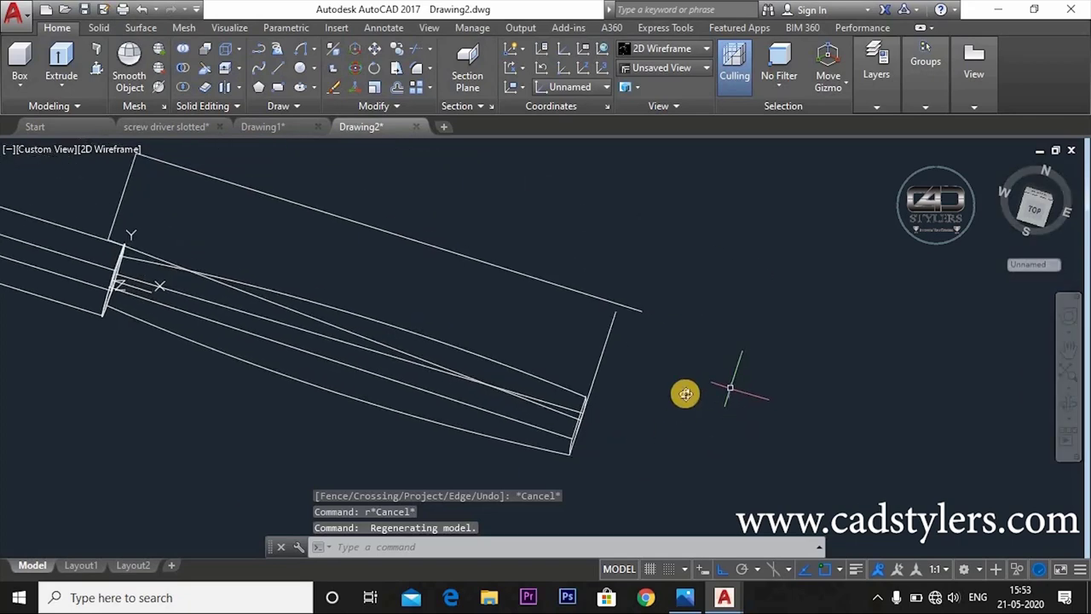
mouse_move(730, 390)
shift+middle_down()
mouse_move(628, 414)
mouse_move(596, 385)
mouse_move(429, 313)
shift+middle_up()
scroll(165, 340, up, 3)
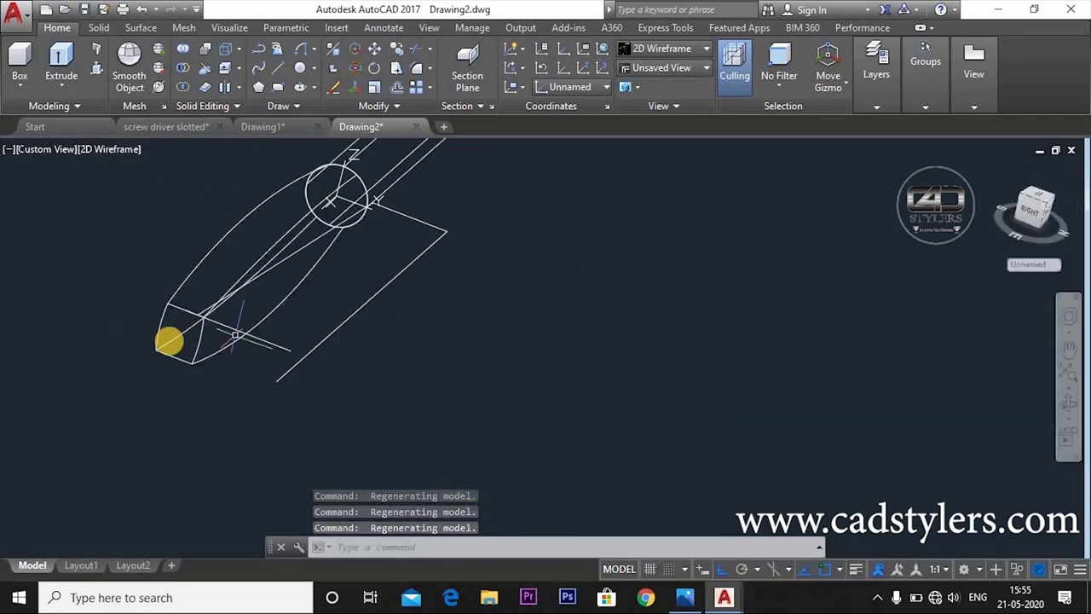
scroll(170, 338, up, 2)
scroll(240, 277, up, 3)
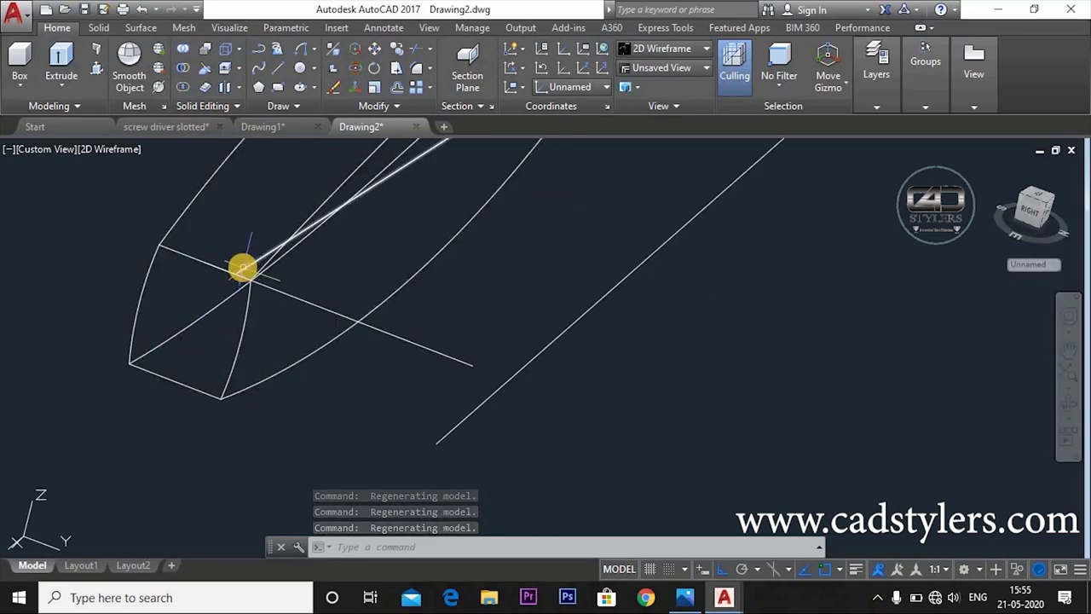
click(243, 268)
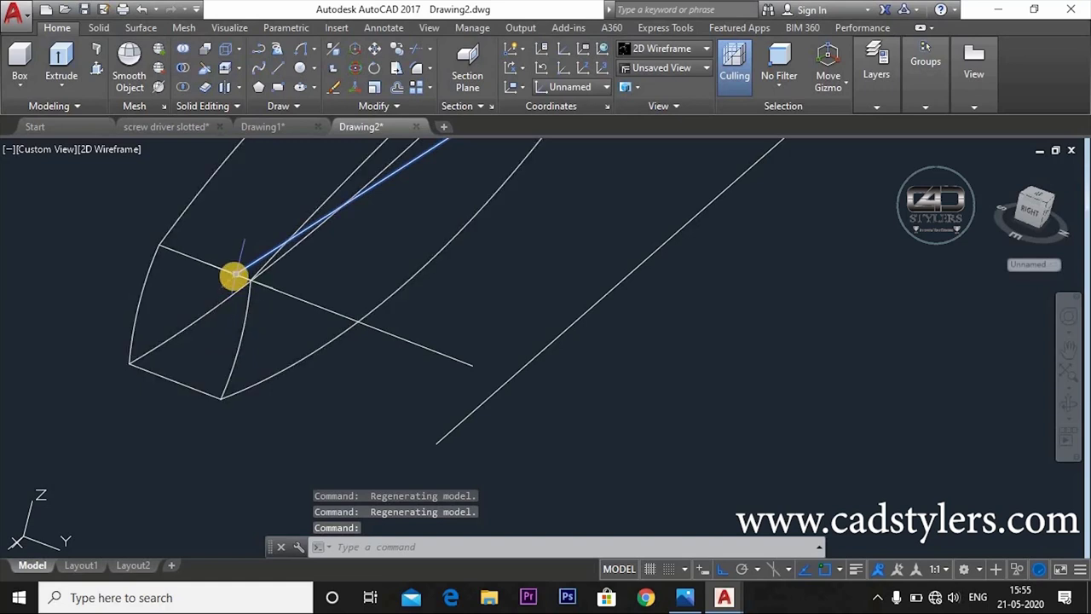
click(235, 274)
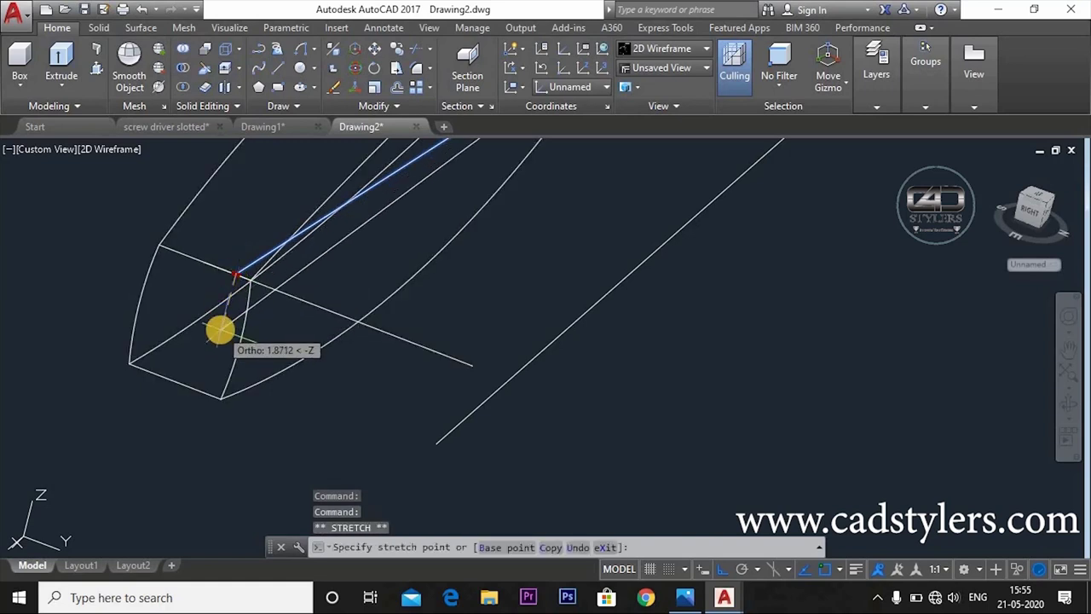
text(2)
key(Return)
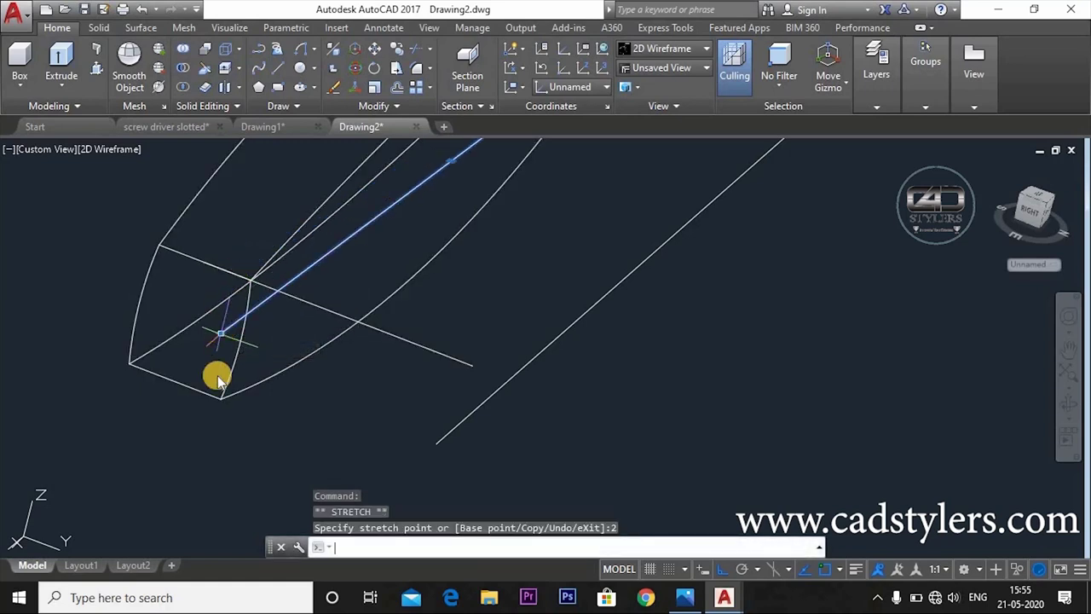
shift+middle_drag(222, 442, 271, 424)
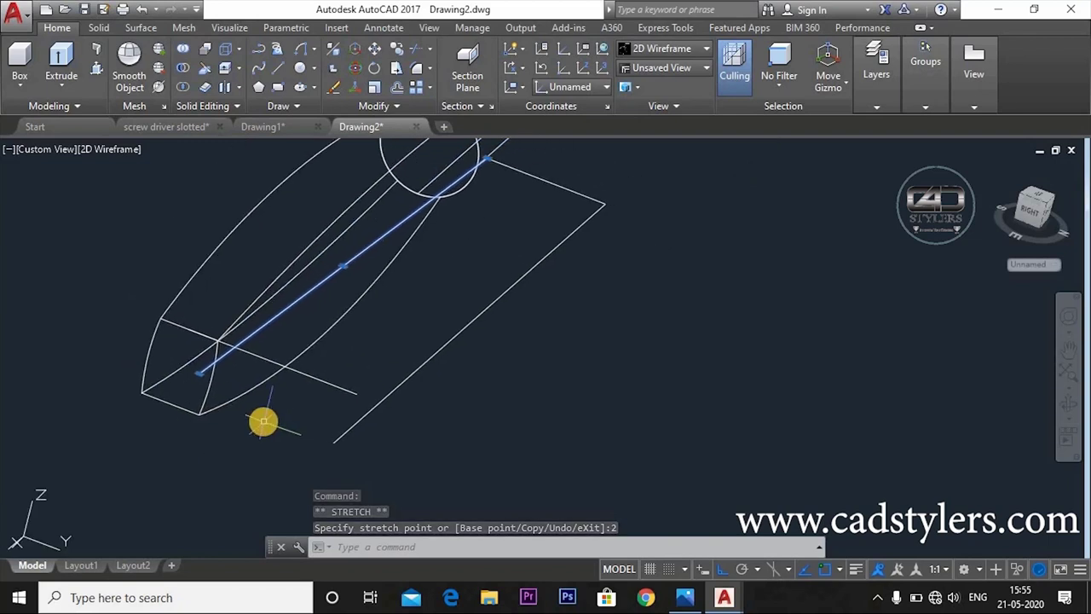
key(Escape)
scroll(600, 388, down, 4)
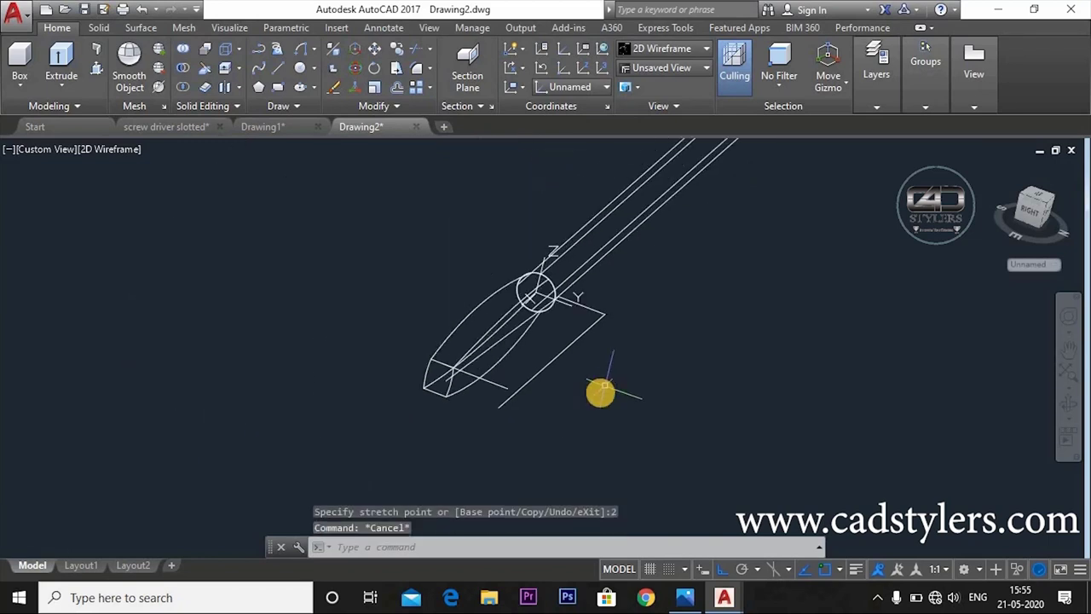
middle_drag(597, 390, 518, 400)
scroll(526, 400, up, 2)
Move the four outline lines 20 units from base point 0,0, clear of the handle.
text(m)
key(Return)
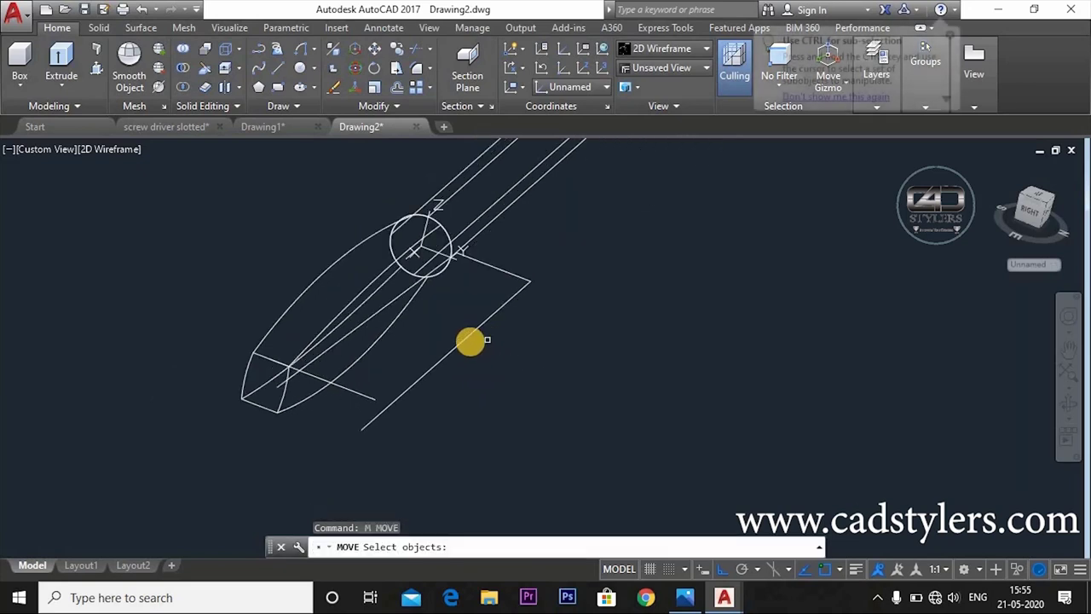
click(462, 333)
click(507, 272)
click(397, 289)
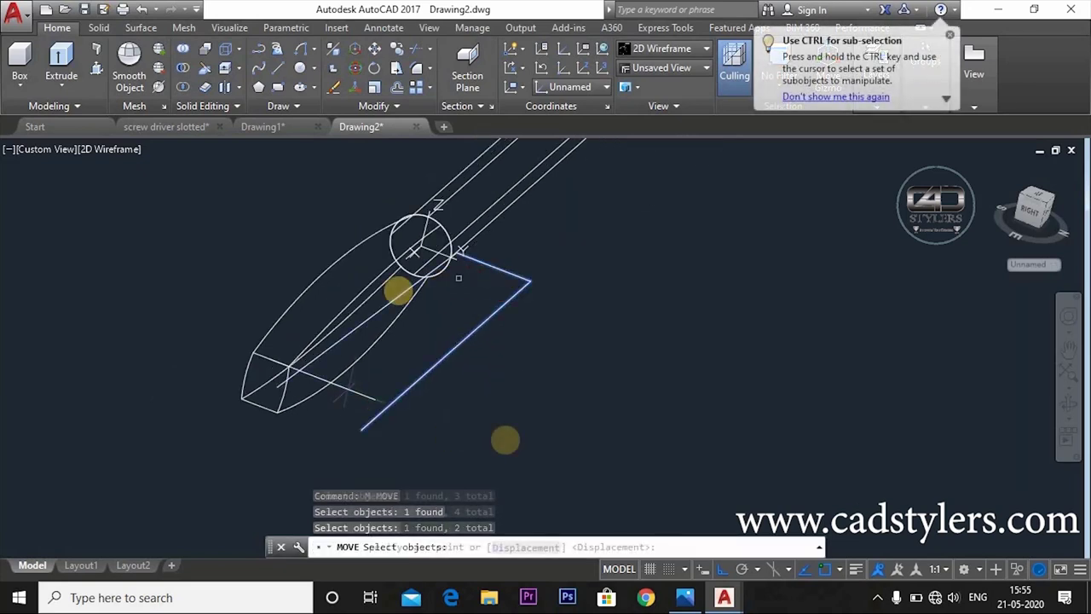
click(377, 307)
key(Return)
text(0)
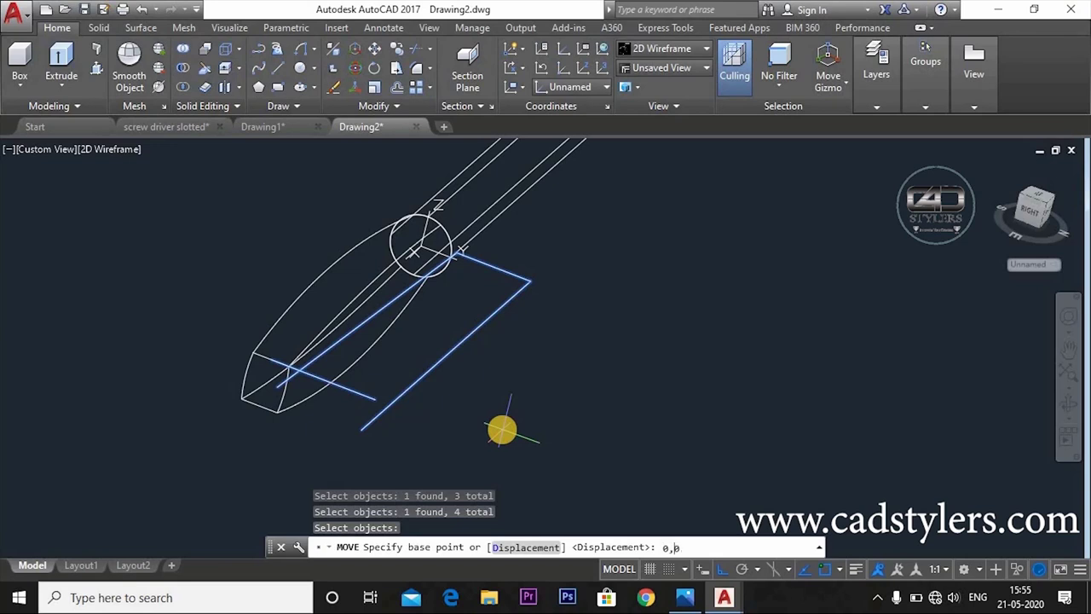
key(Return)
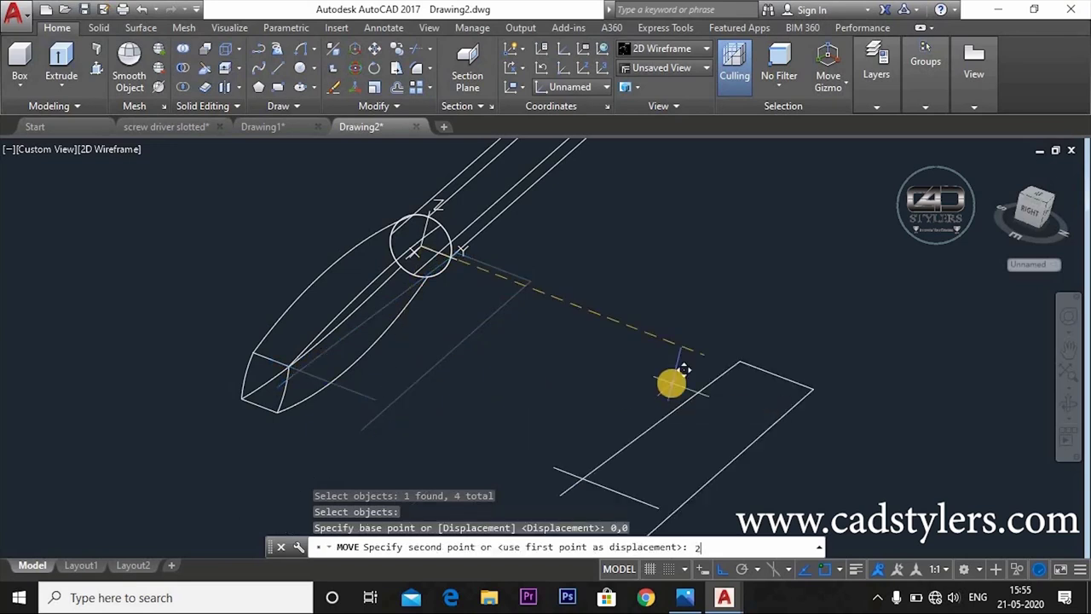
key(Return)
key(Escape)
middle_drag(682, 445, 608, 333)
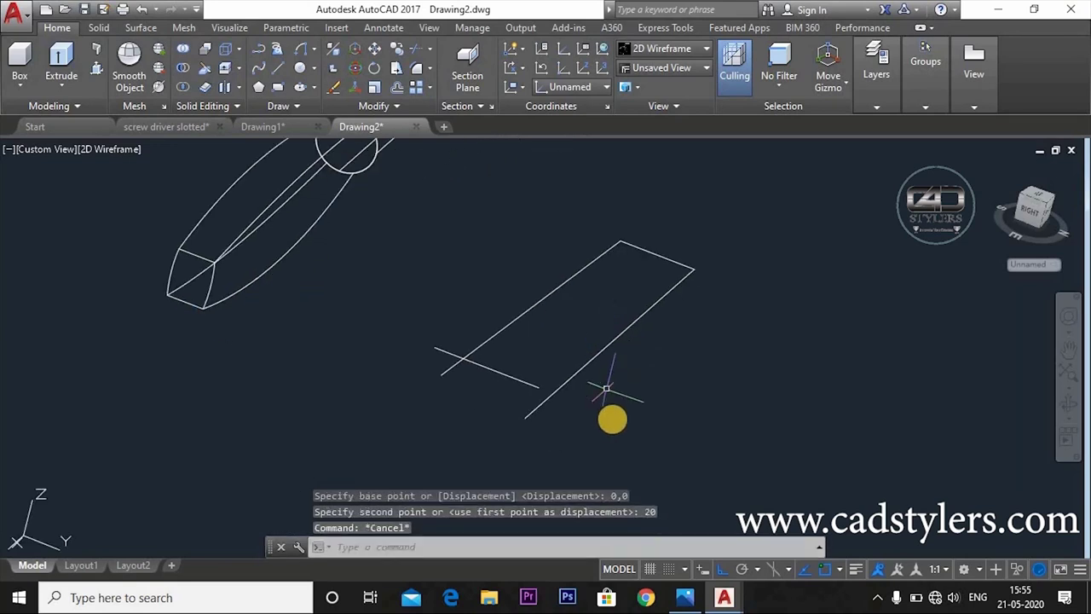
ctrl+shift+middle_drag(612, 423, 590, 318)
ctrl+shift+middle_drag(591, 346, 495, 413)
text(tr)
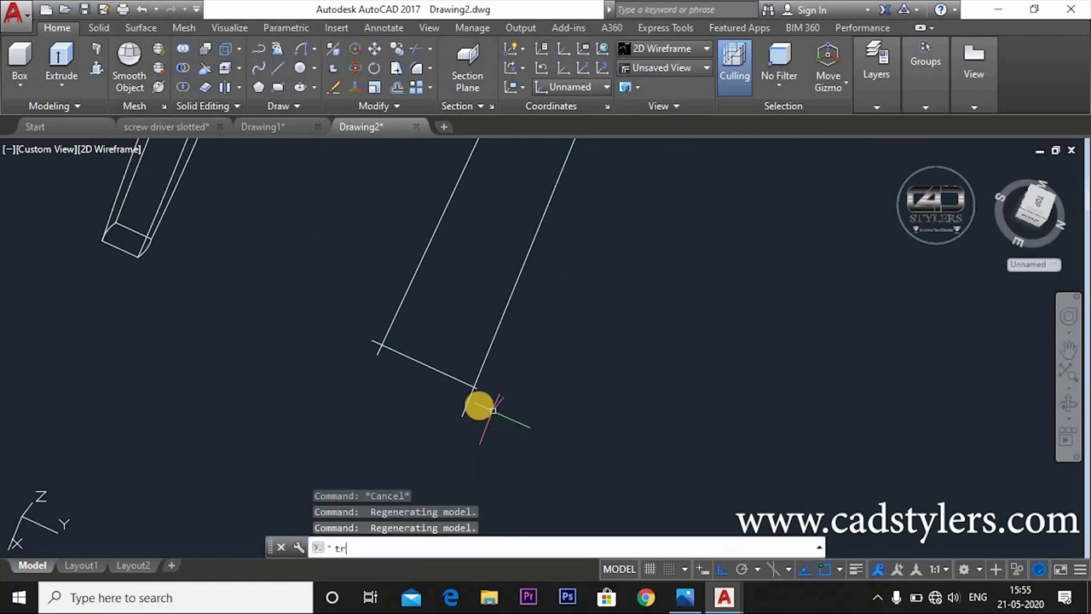
Trim the overshooting line ends at the outline's corner.
key(Return)
key(Return)
click(473, 395)
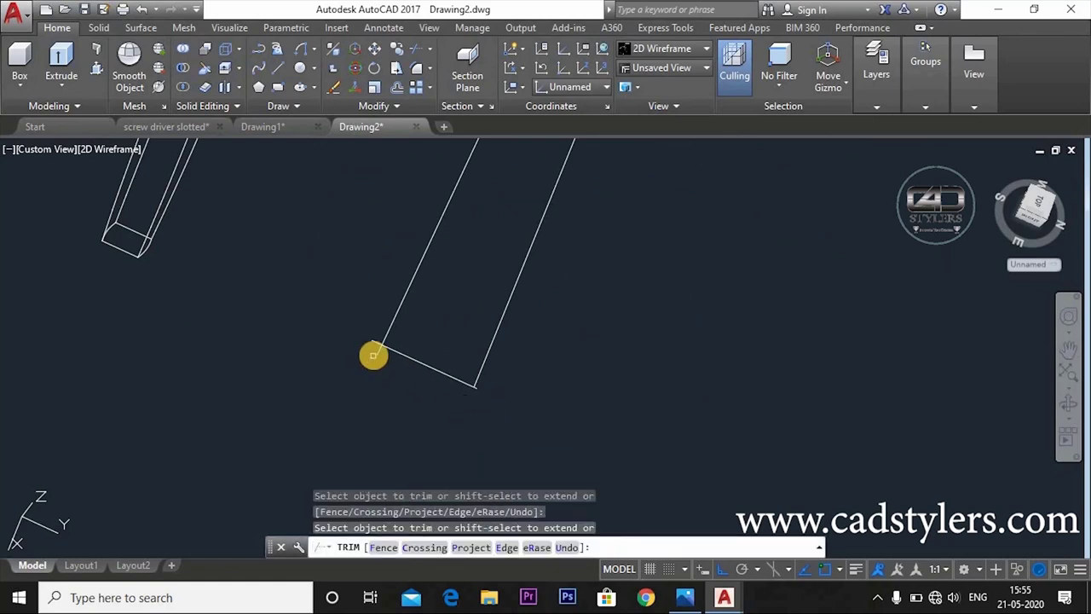
click(471, 402)
scroll(483, 382, up, 4)
scroll(444, 411, down, 2)
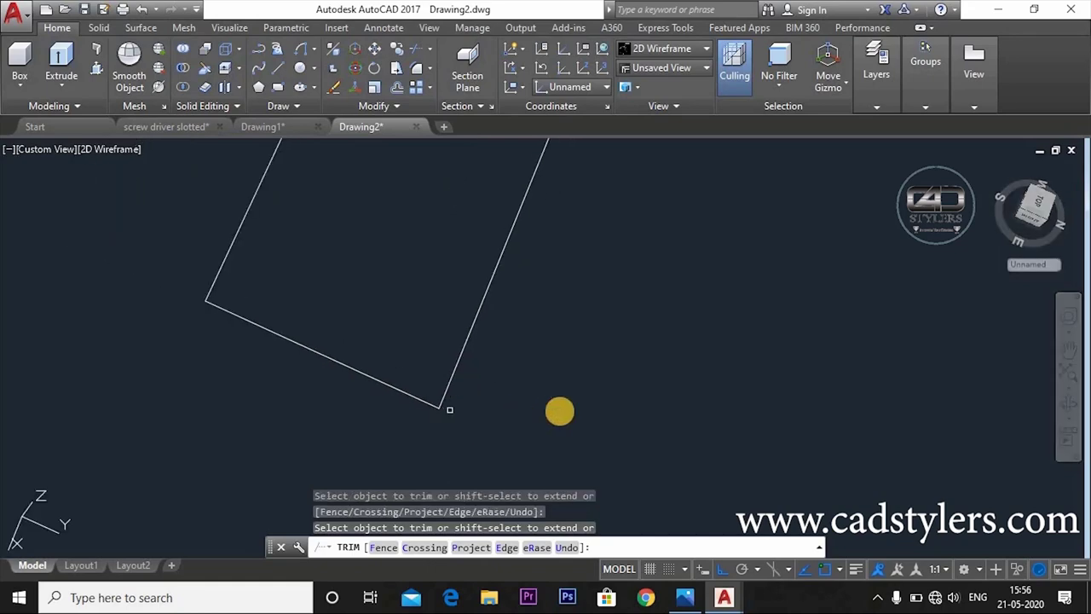
key(Escape)
Orbit to inspect the outline, starting and then cancelling a move of one line.
mouse_move(560, 411)
ctrl+shift+middle_down()
mouse_move(513, 330)
mouse_move(495, 207)
mouse_move(431, 236)
mouse_move(469, 285)
mouse_move(385, 312)
mouse_move(589, 457)
ctrl+shift+middle_up()
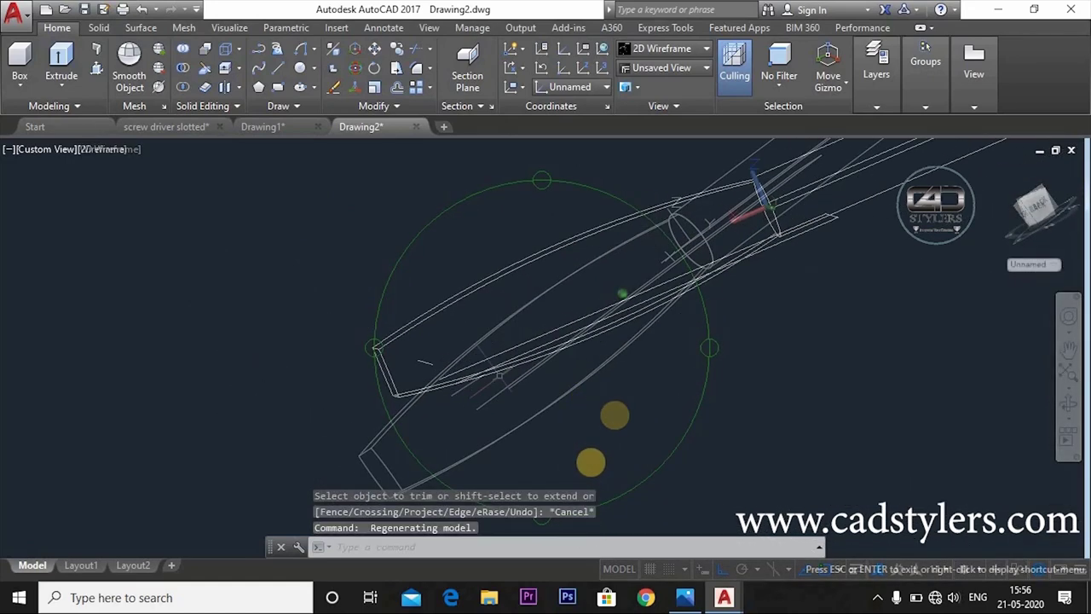
scroll(451, 390, up, 3)
scroll(455, 399, up, 2)
ctrl+shift+middle_drag(463, 407, 517, 434)
text(m)
key(Return)
click(460, 349)
click(480, 366)
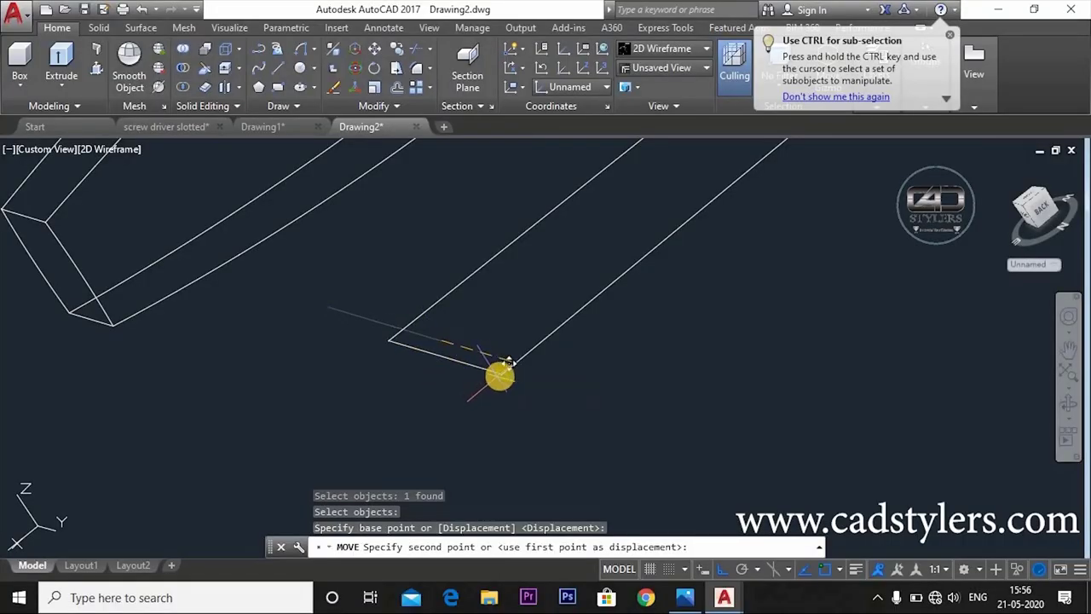
key(Escape)
scroll(554, 431, down, 2)
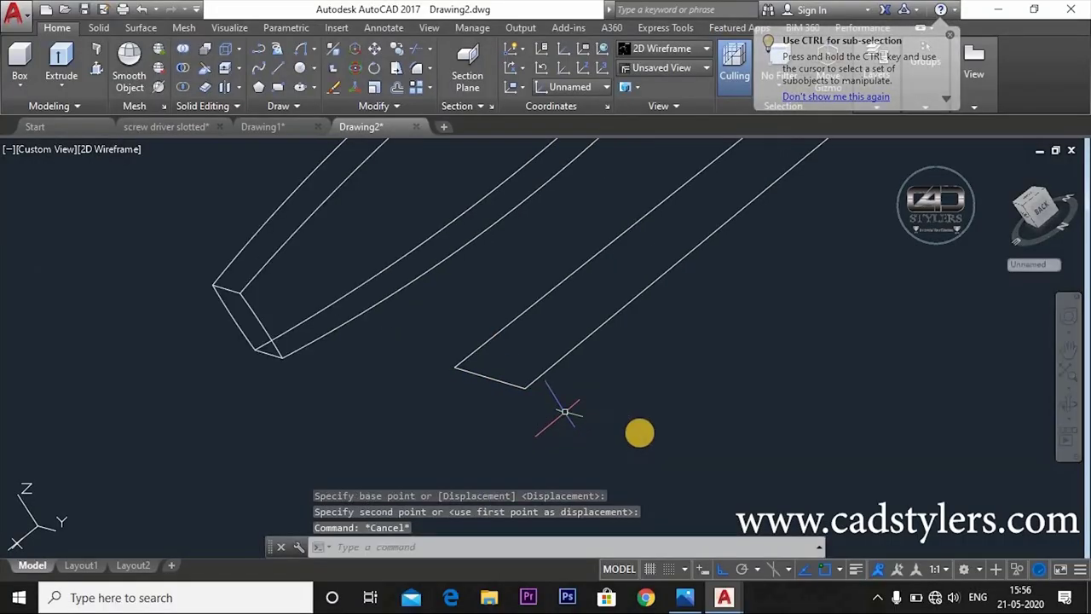
mouse_move(641, 426)
ctrl+shift+middle_down()
mouse_move(697, 426)
mouse_move(672, 416)
mouse_move(691, 440)
mouse_move(686, 410)
ctrl+shift+middle_up()
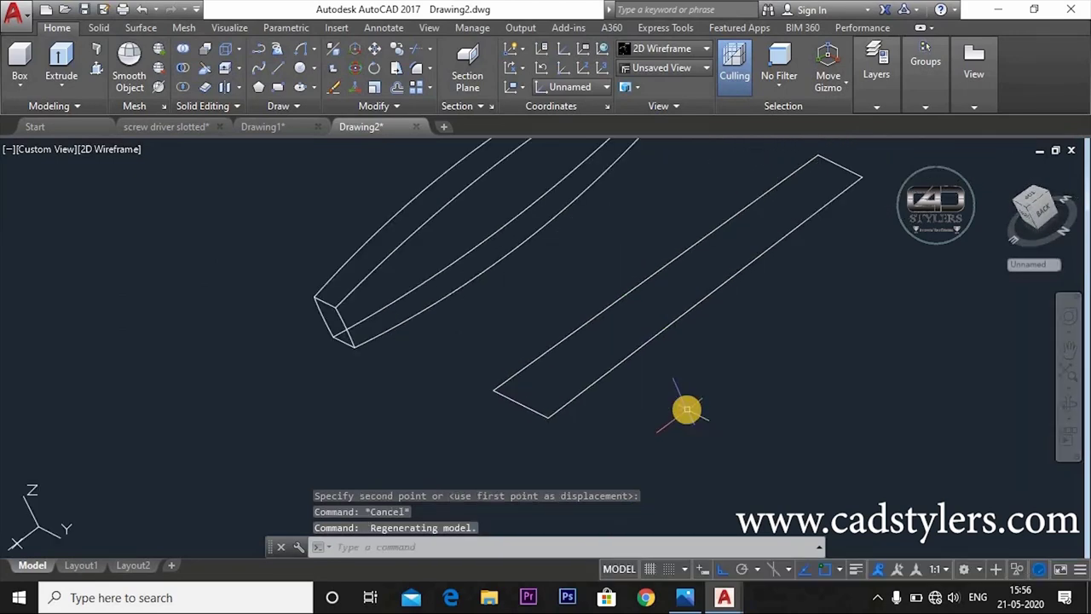
Join the four outline lines into a single polyline rectangle with JOIN.
text(j)
key(Return)
click(853, 165)
key(Return)
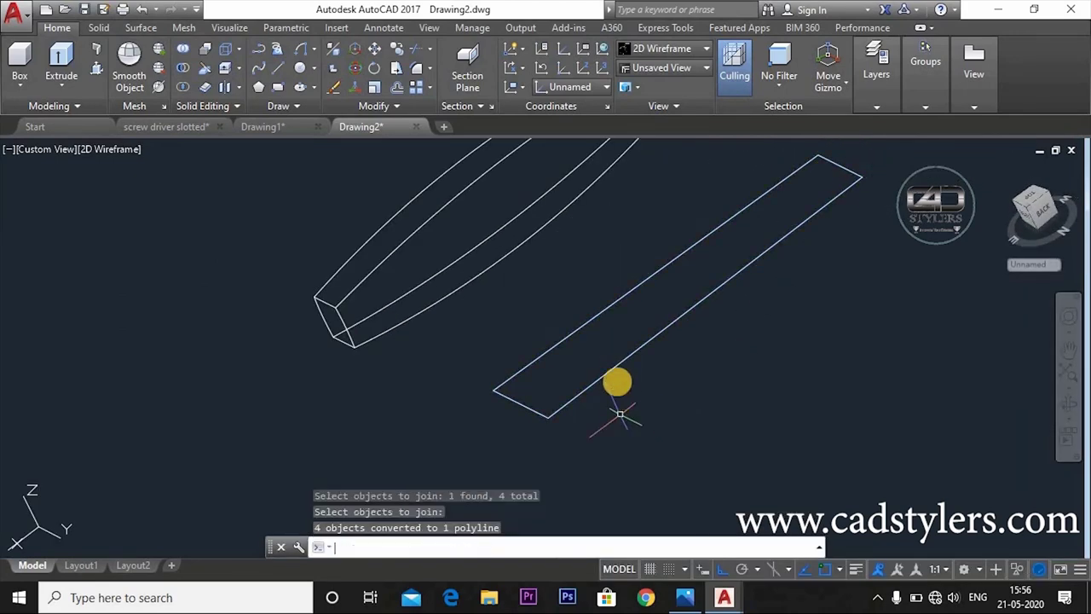
mouse_move(619, 378)
middle_down()
mouse_move(571, 423)
mouse_move(566, 404)
middle_up()
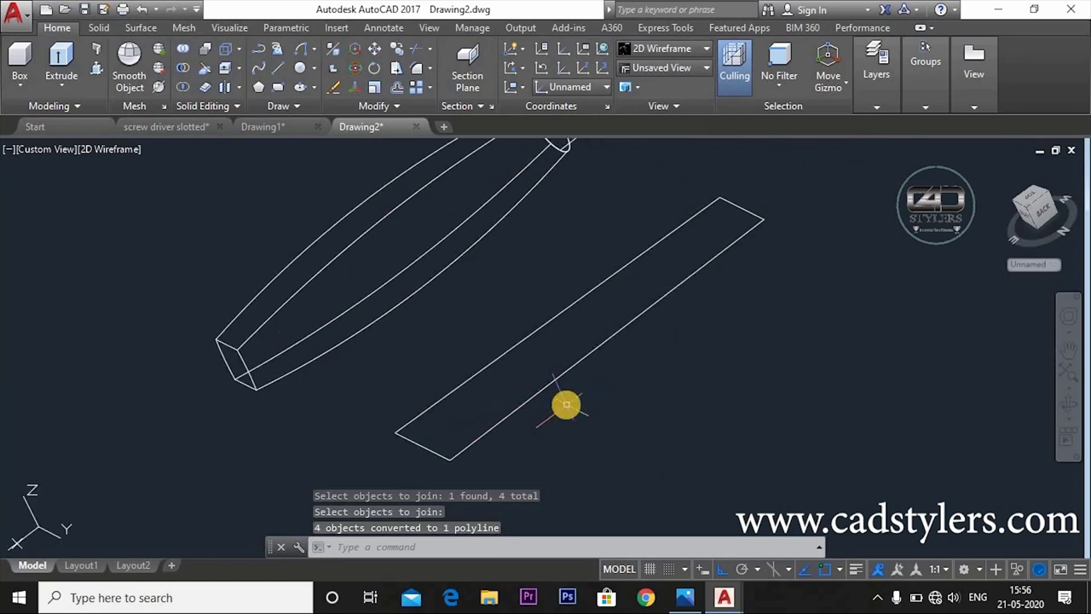
Move the polyline rectangle 20 units.
text(m)
key(Return)
click(555, 380)
key(Return)
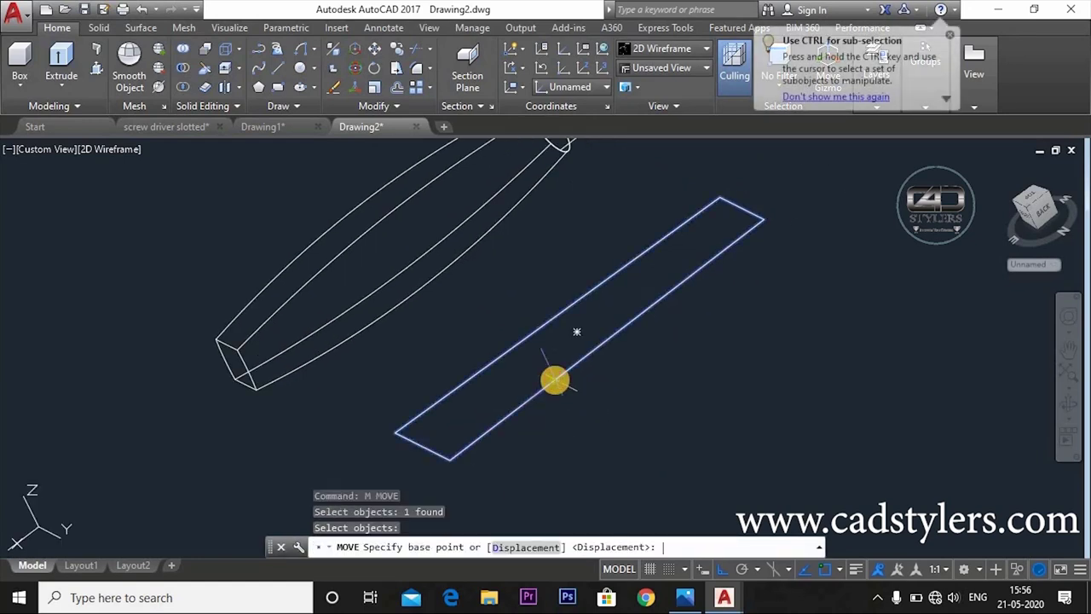
click(576, 331)
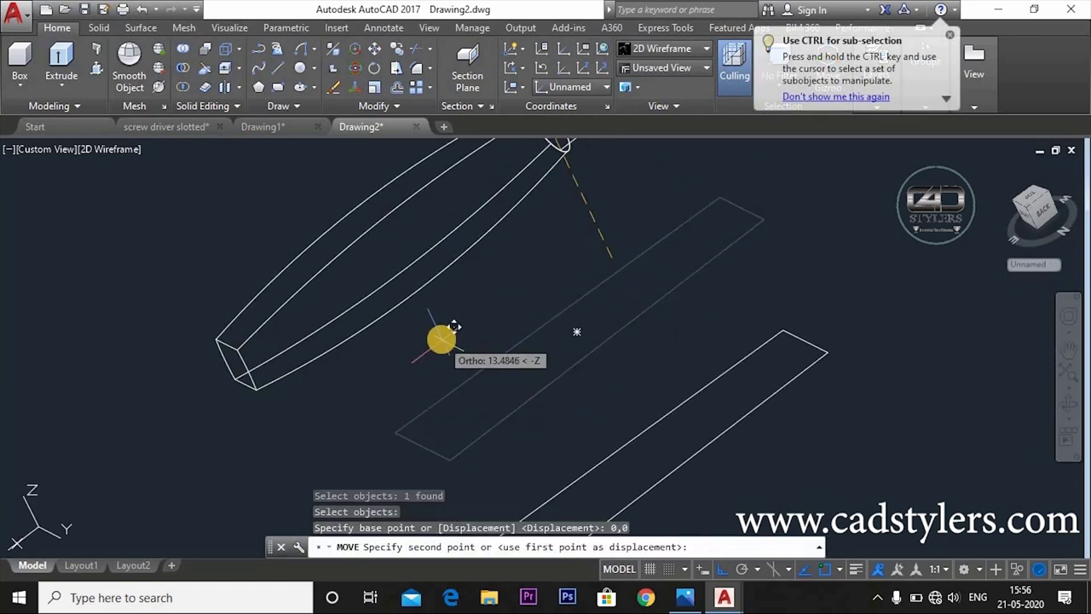
scroll(375, 281, down, 3)
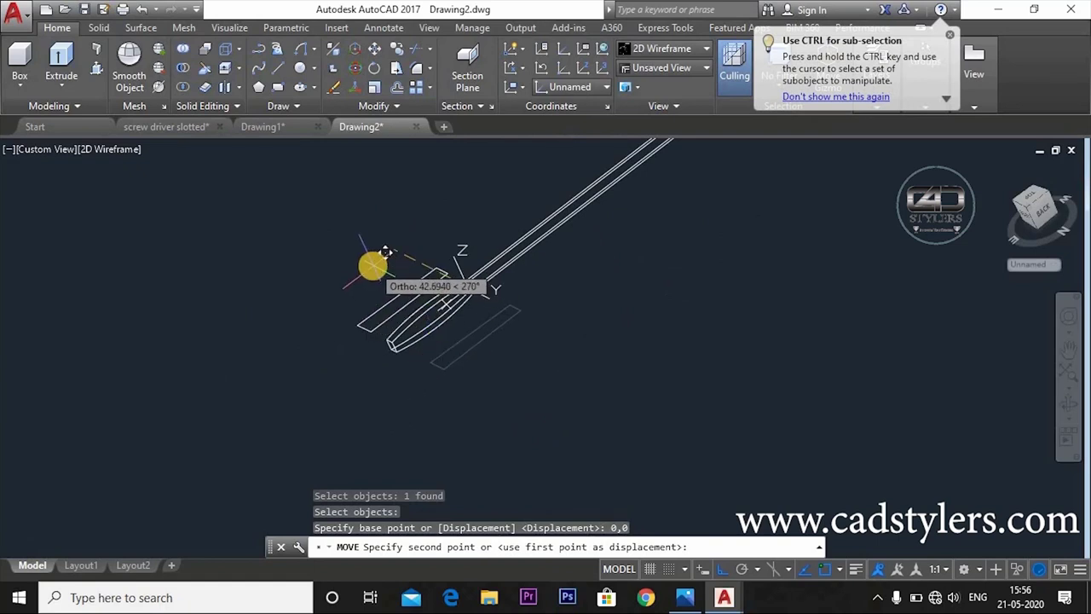
text(20)
key(Return)
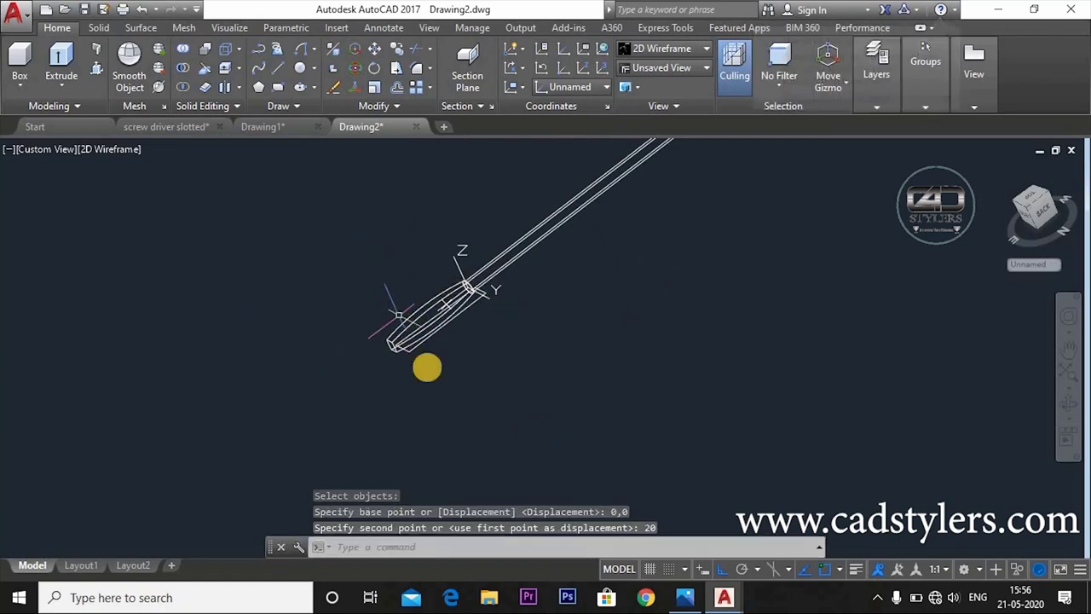
mouse_move(445, 391)
ctrl+shift+middle_down()
mouse_move(441, 336)
mouse_move(557, 333)
mouse_move(387, 345)
ctrl+shift+middle_up()
scroll(438, 329, up, 4)
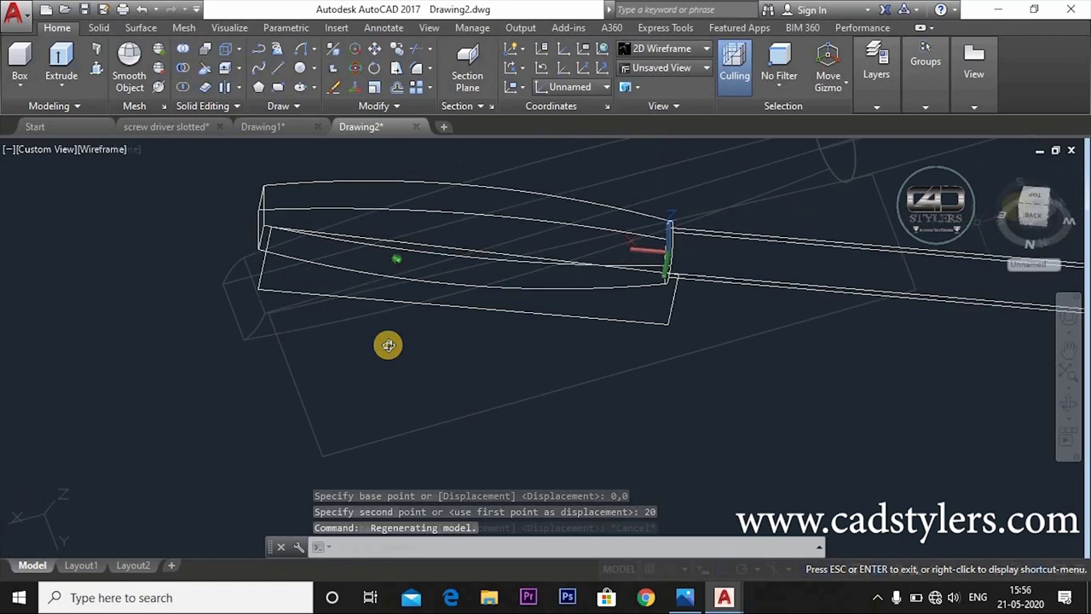
In Top view, move the rectangle's corner against the handle's end.
click(1035, 205)
scroll(357, 374, up, 6)
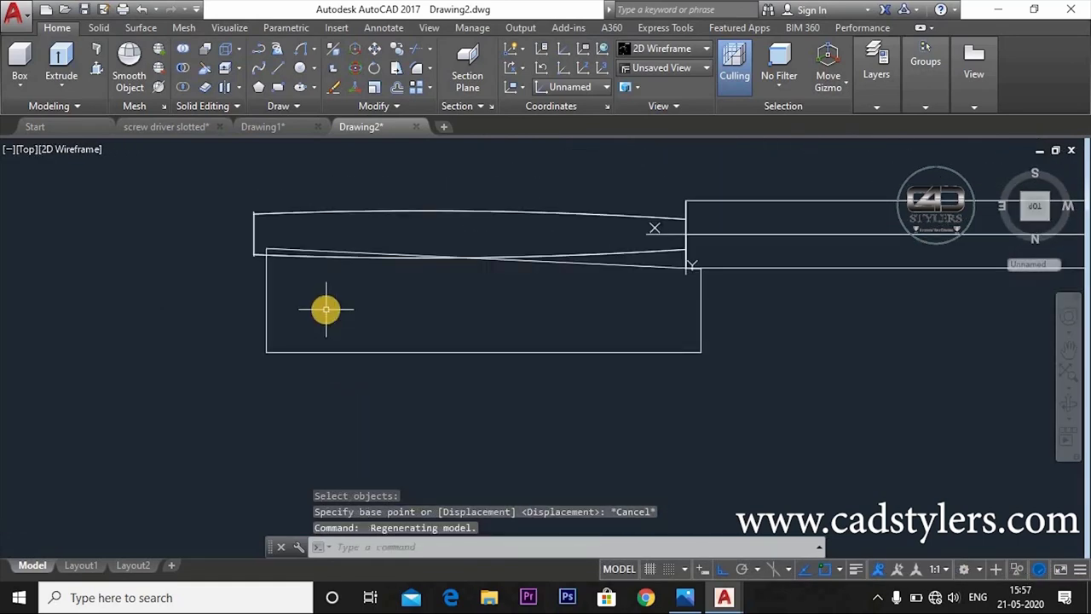
text(m)
key(Return)
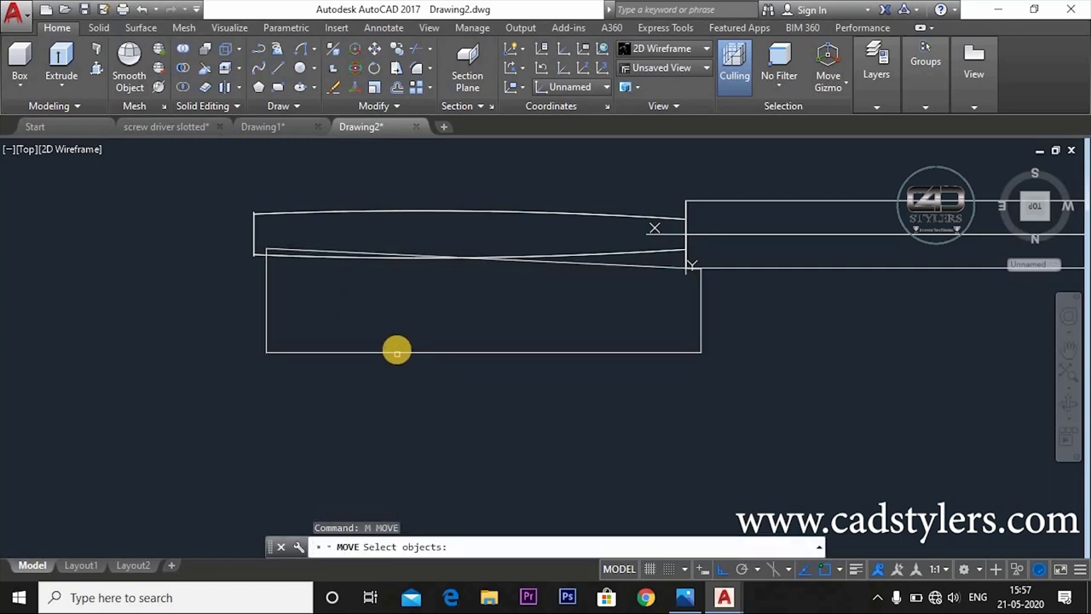
click(396, 349)
key(Return)
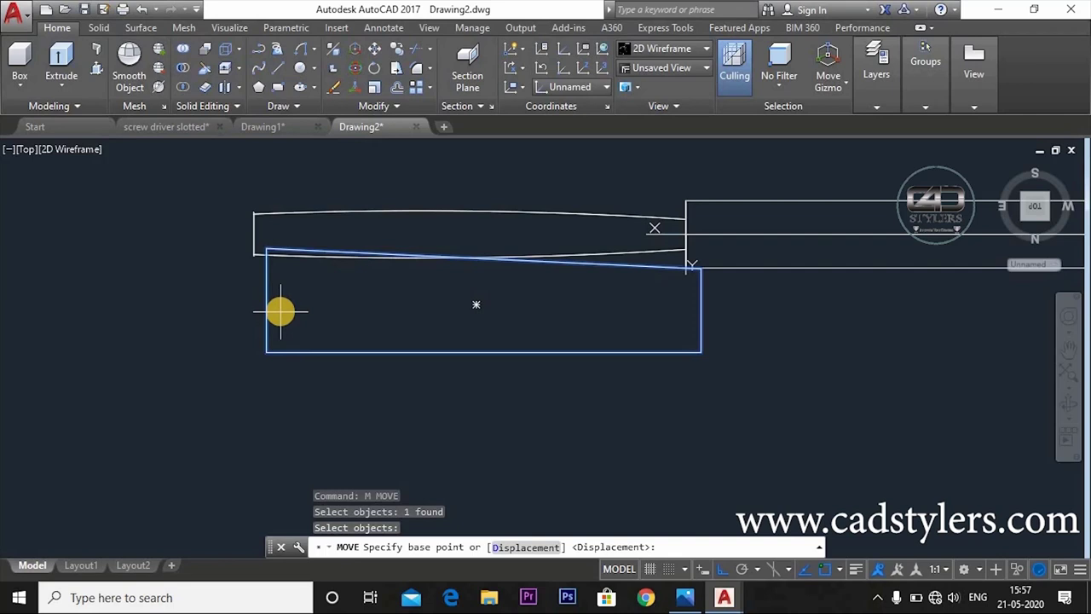
click(253, 251)
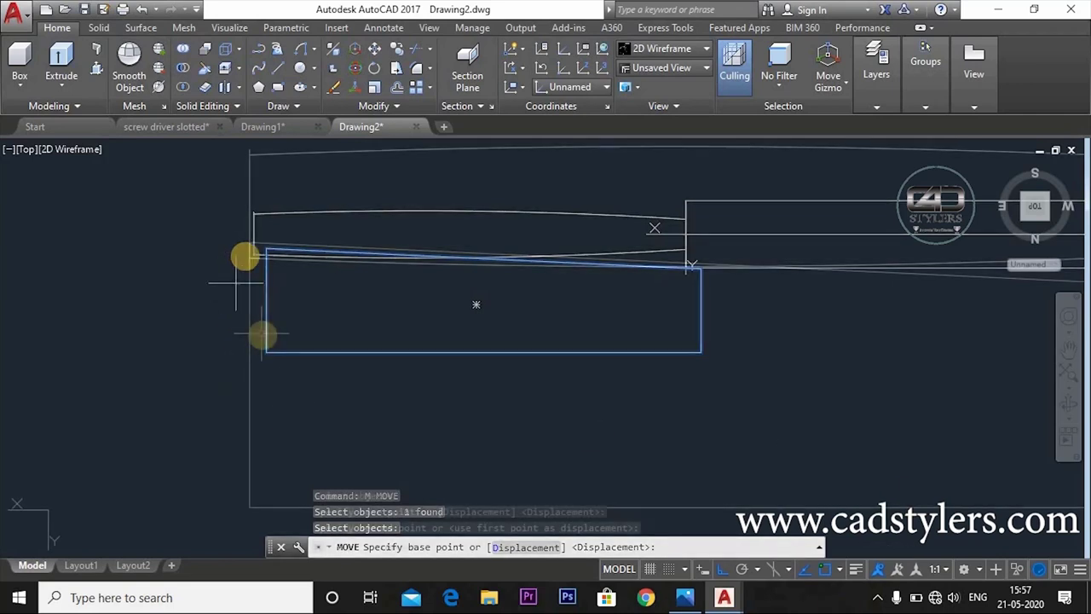
click(263, 336)
key(Escape)
scroll(373, 351, down, 4)
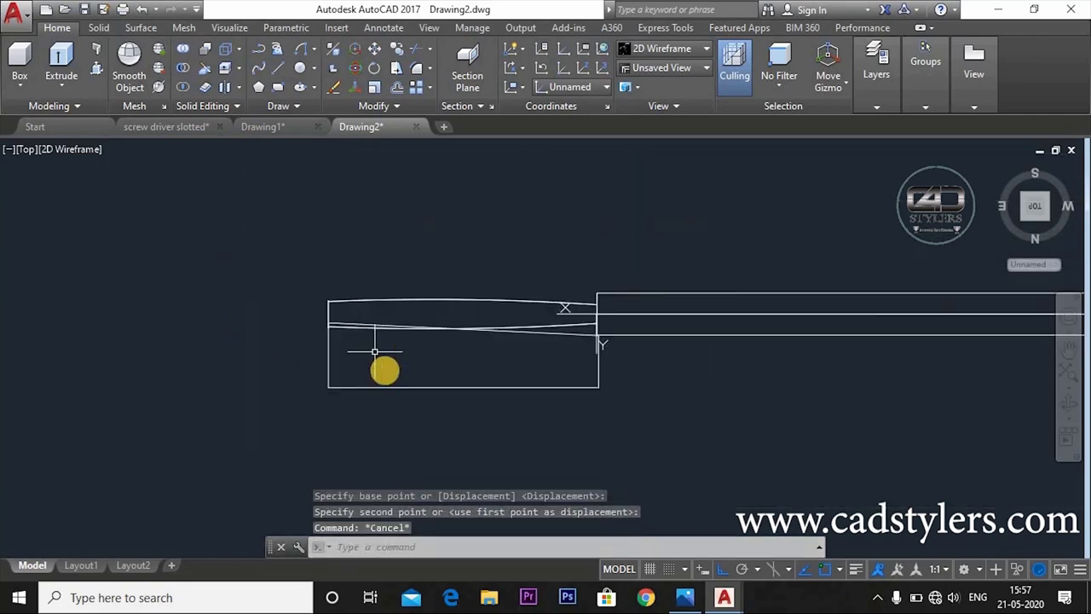
middle_drag(389, 414, 393, 390)
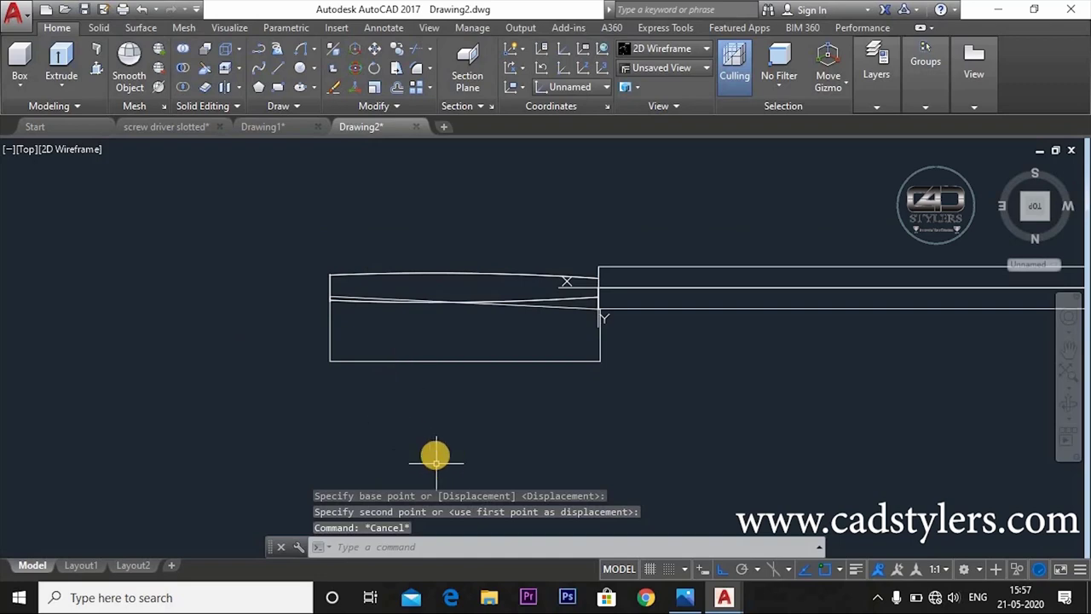
ctrl+shift+middle_drag(436, 458, 423, 384)
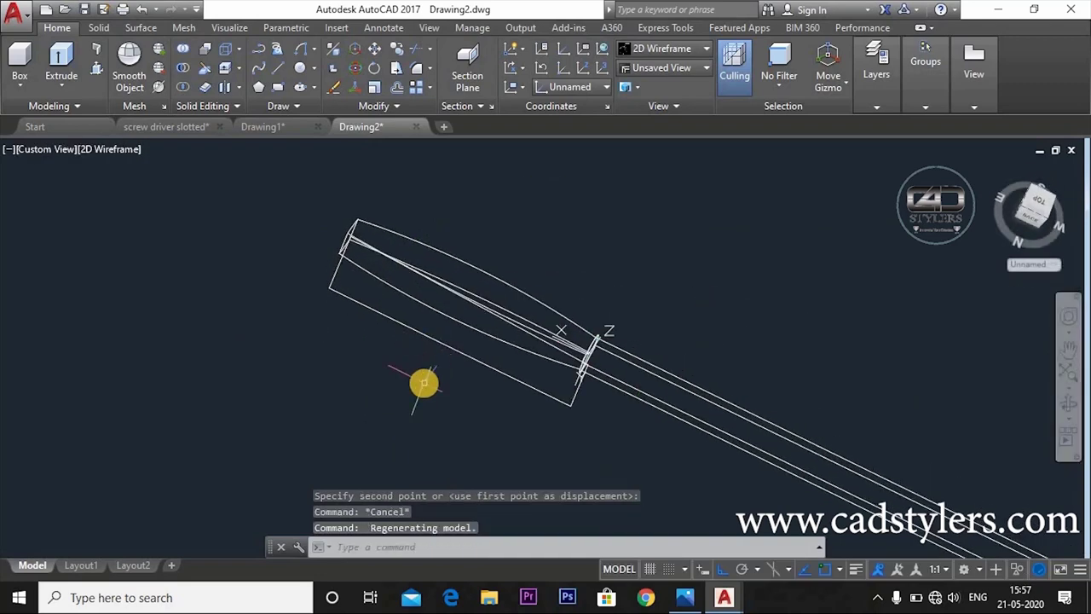
Press-pull the rectangle into a solid box around the shaft tip.
text(p)
click(477, 426)
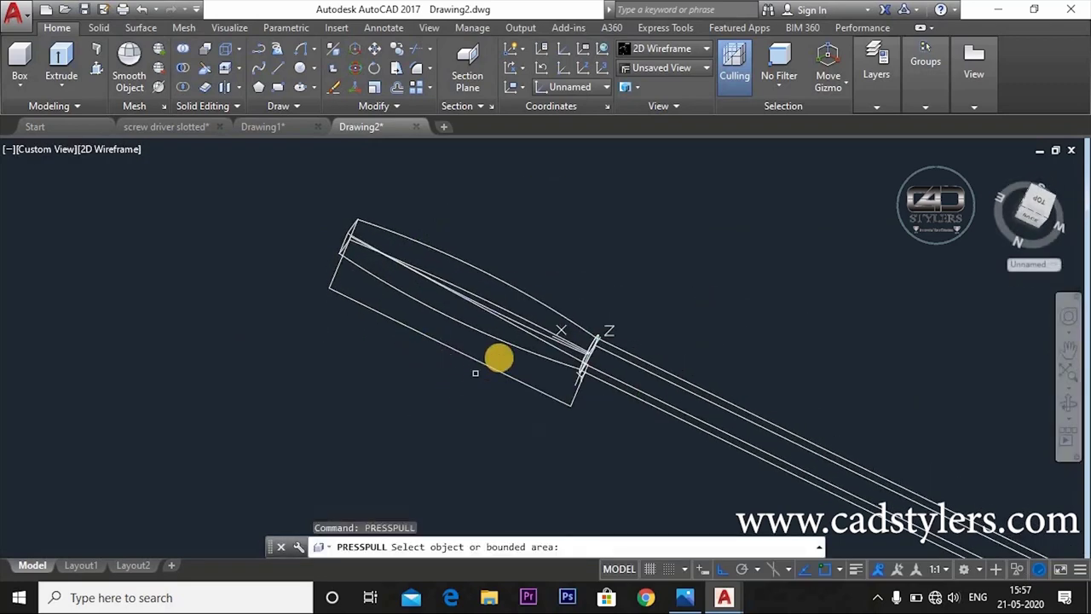
click(496, 368)
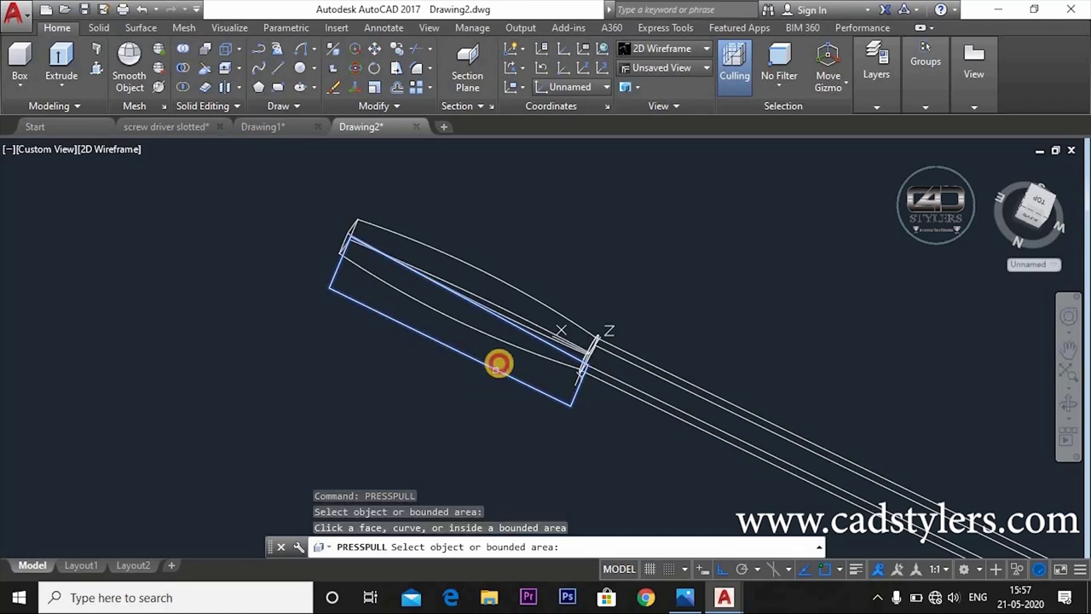
click(557, 261)
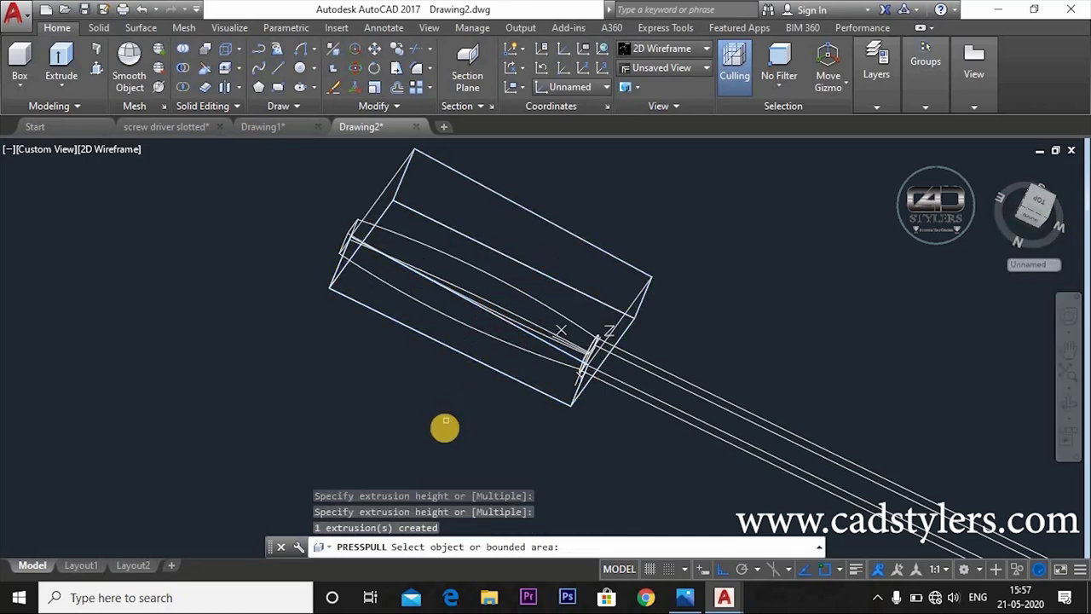
shift+middle_drag(452, 382, 486, 324)
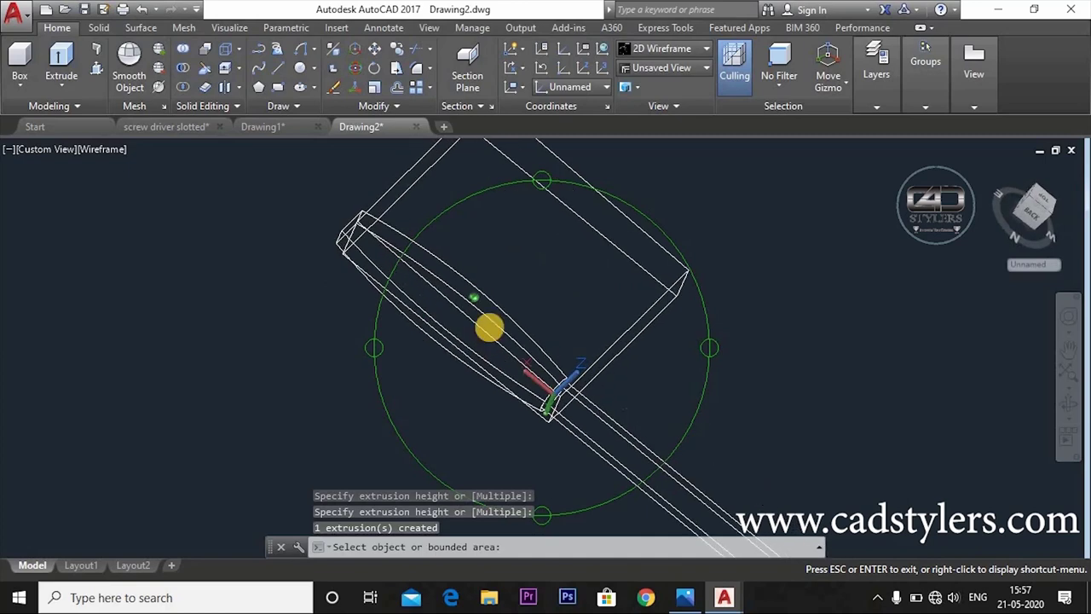
shift+middle_drag(464, 418, 601, 265)
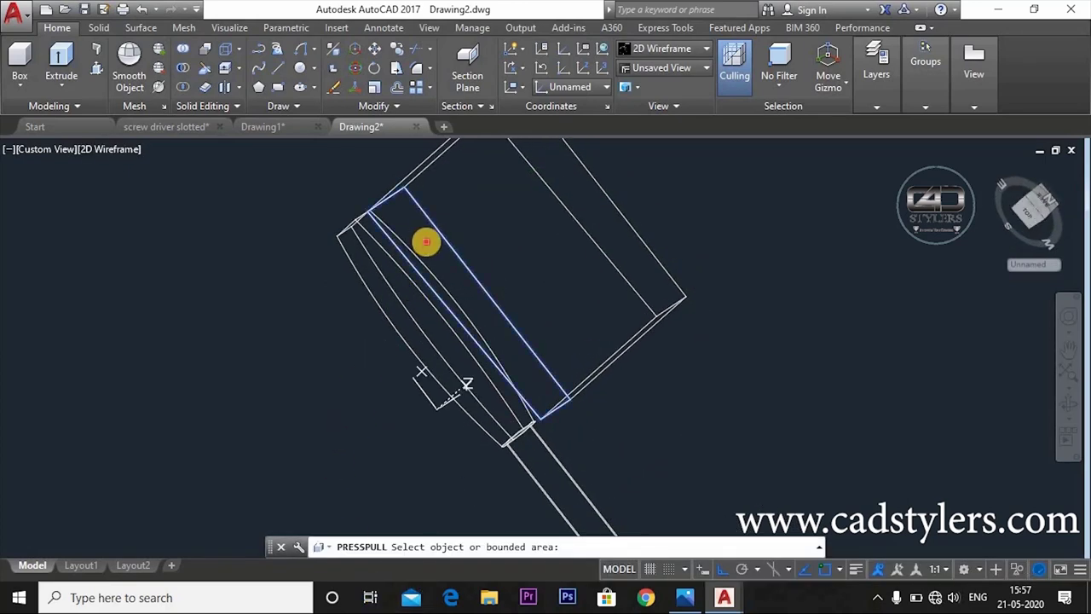
Press-pull the box's inner face to extend it further.
click(426, 242)
click(263, 407)
scroll(548, 389, down, 4)
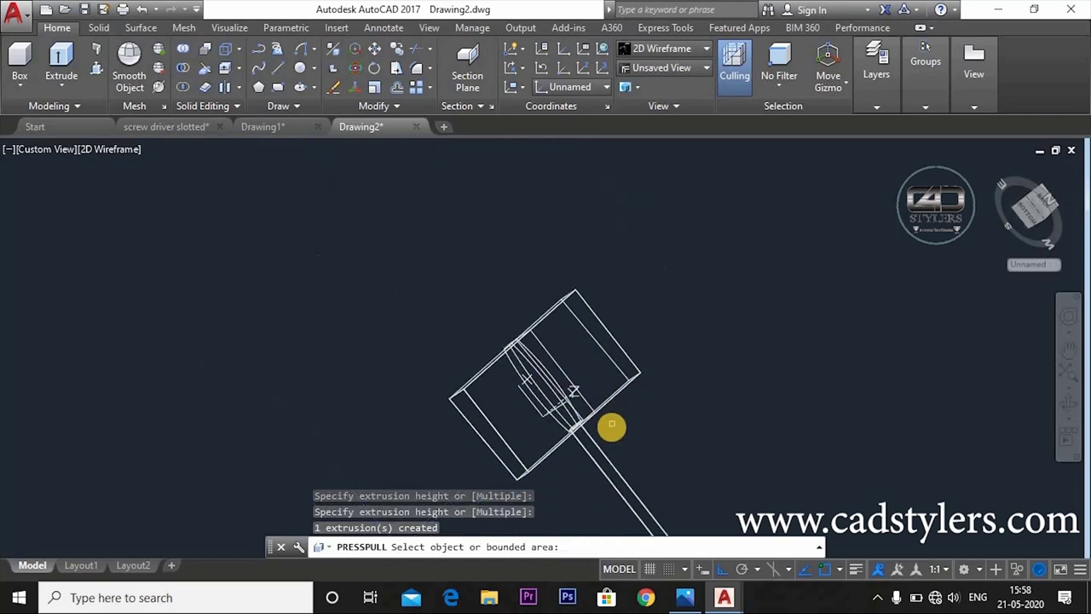
scroll(608, 426, down, 2)
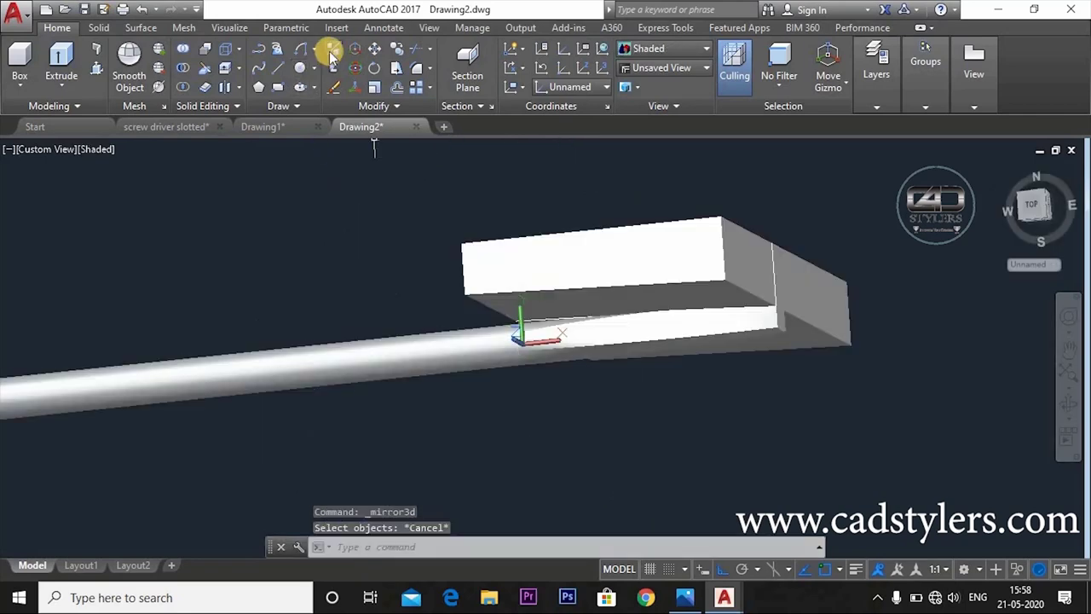
Mirror the box across the ZX plane at origin 0,0,0, keeping the original.
key(Return)
click(561, 262)
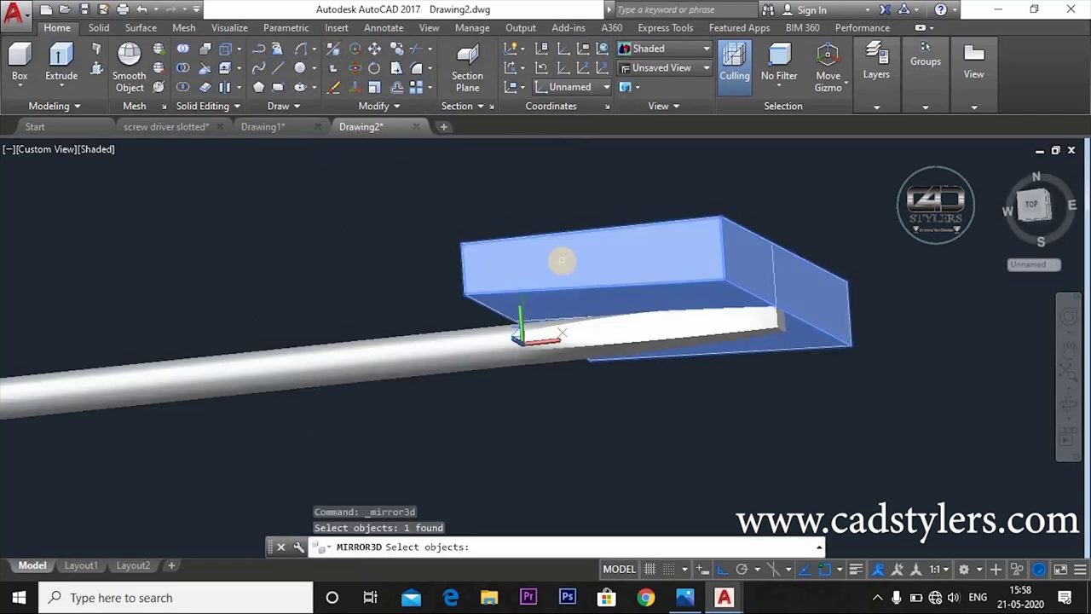
right_click(562, 260)
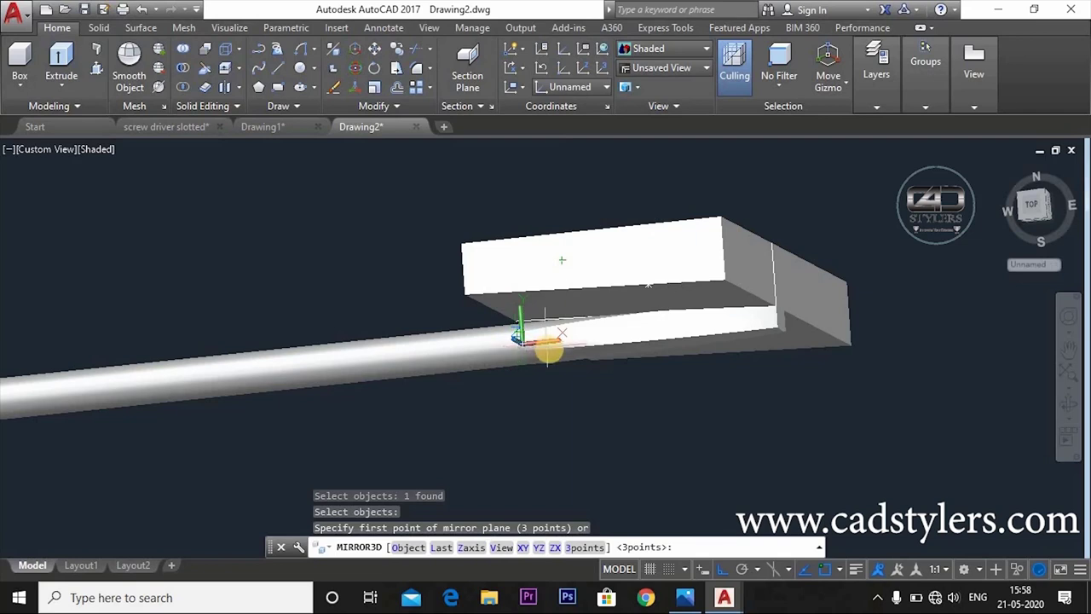
click(554, 548)
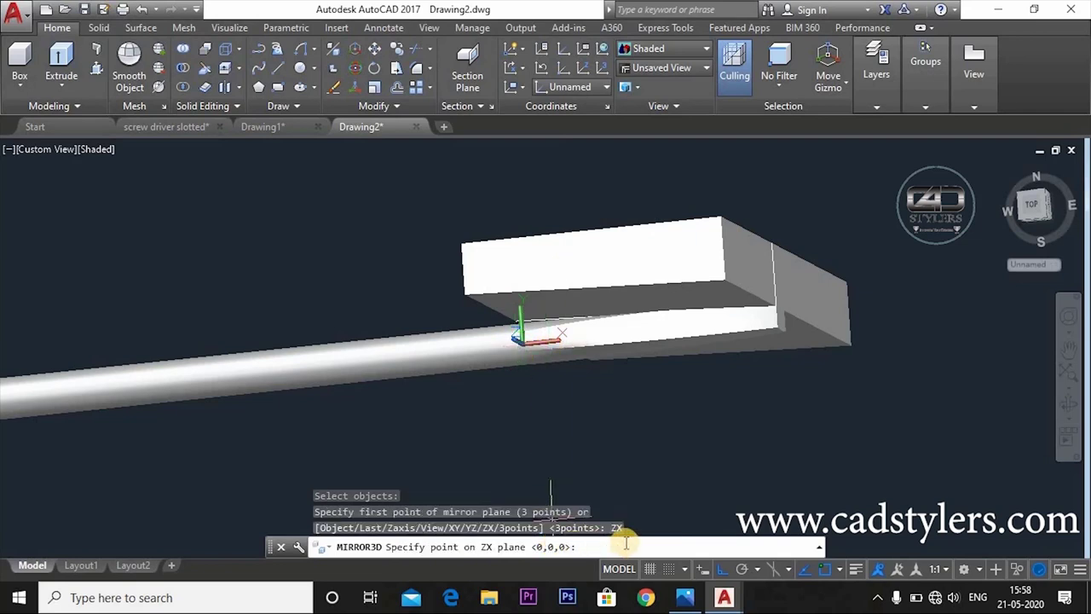
key(Return)
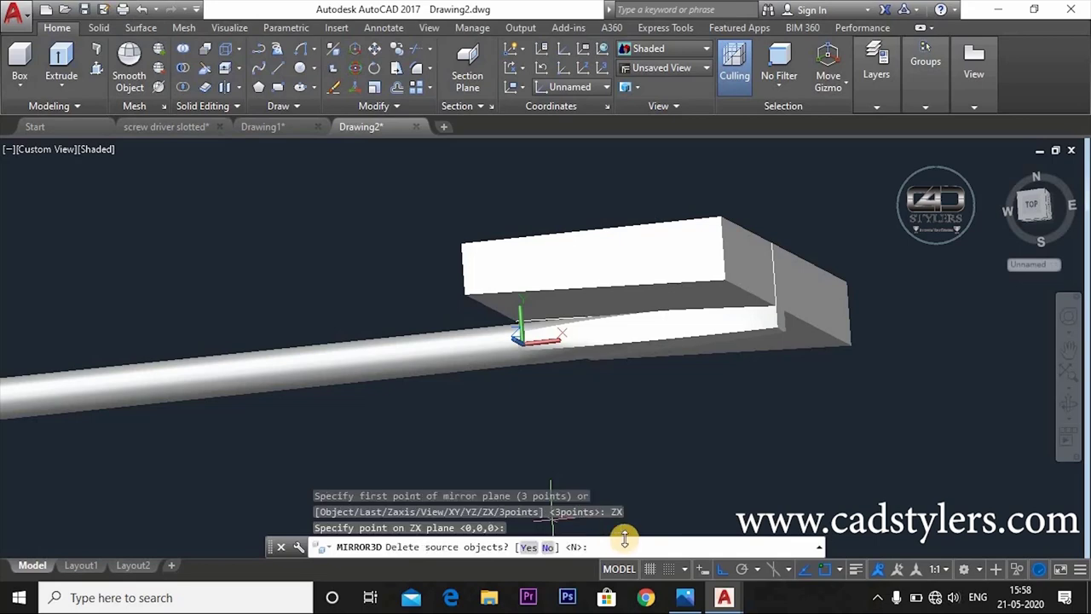
key(Return)
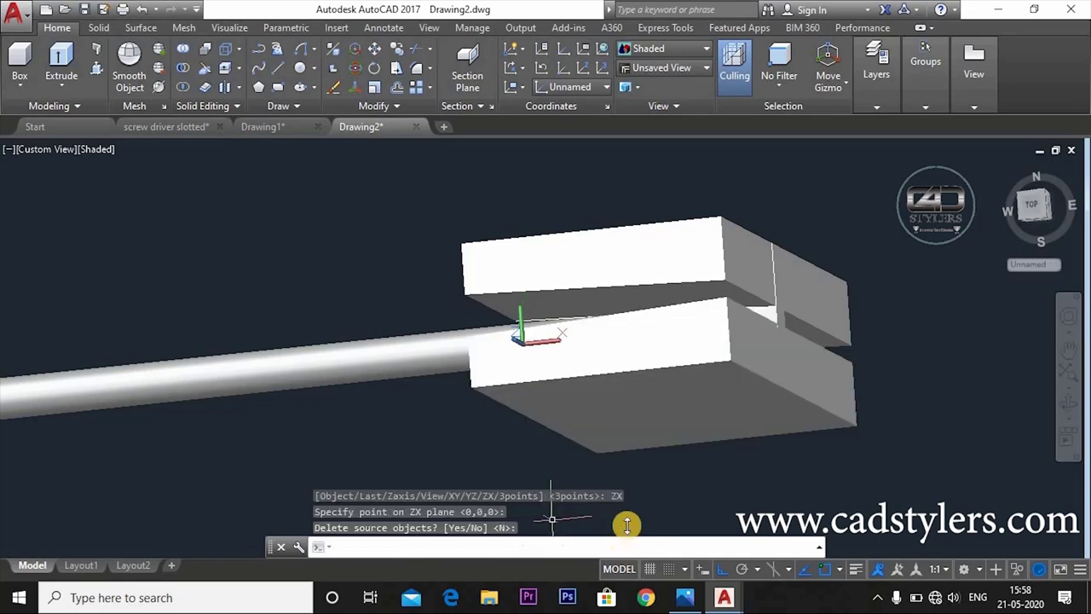
mouse_move(620, 486)
ctrl+shift+middle_down()
mouse_move(481, 511)
mouse_move(579, 469)
mouse_move(622, 477)
mouse_move(475, 462)
ctrl+shift+middle_up()
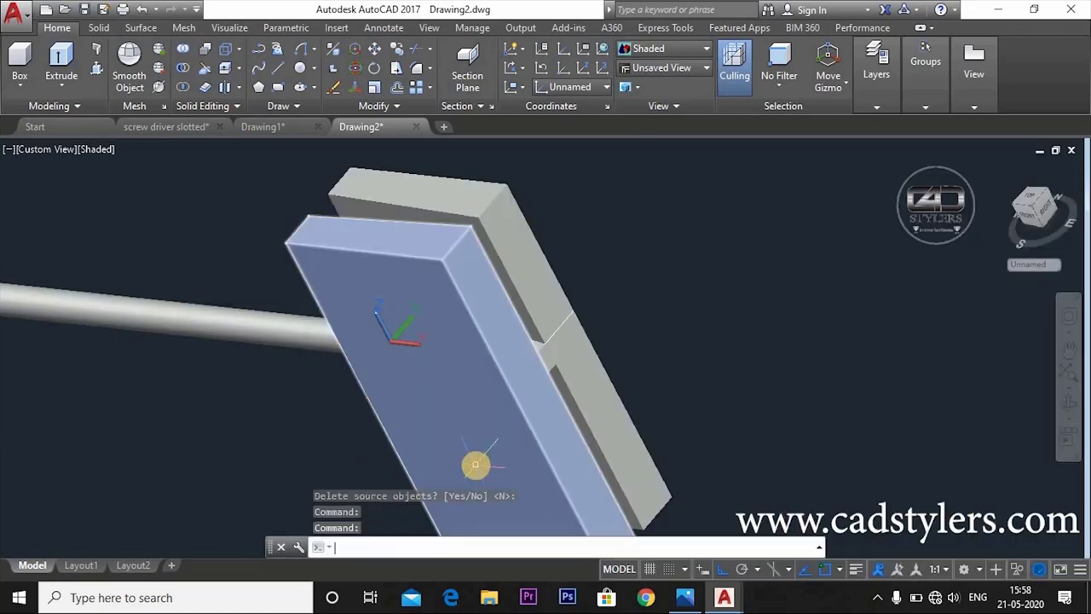
Subtract both blocks from the shaft to carve a flat slotted blade tip.
text(subt)
key(Return)
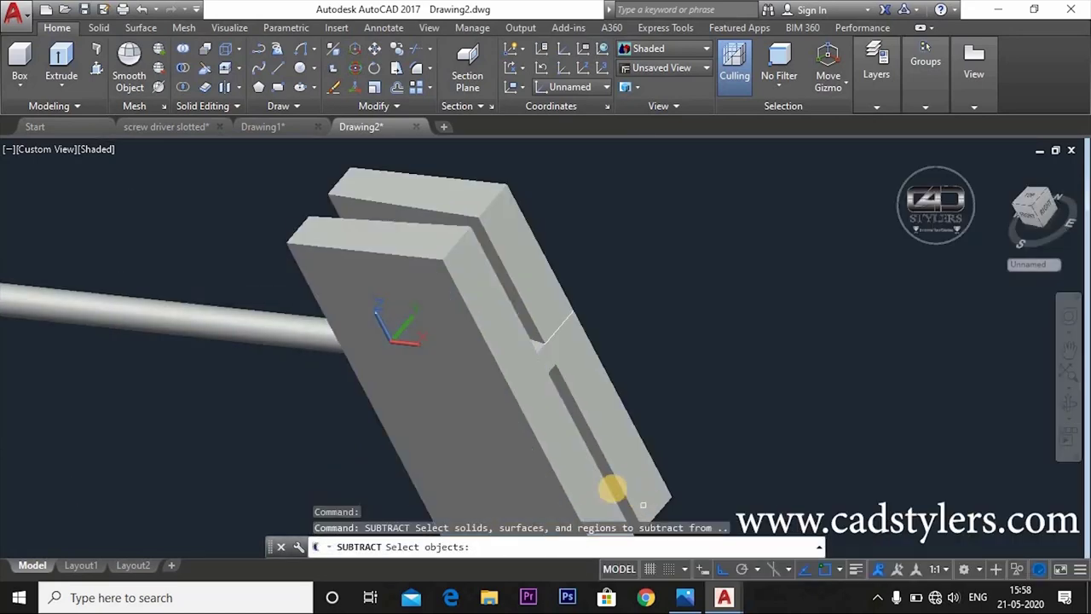
scroll(540, 443, up, 2)
scroll(537, 401, up, 2)
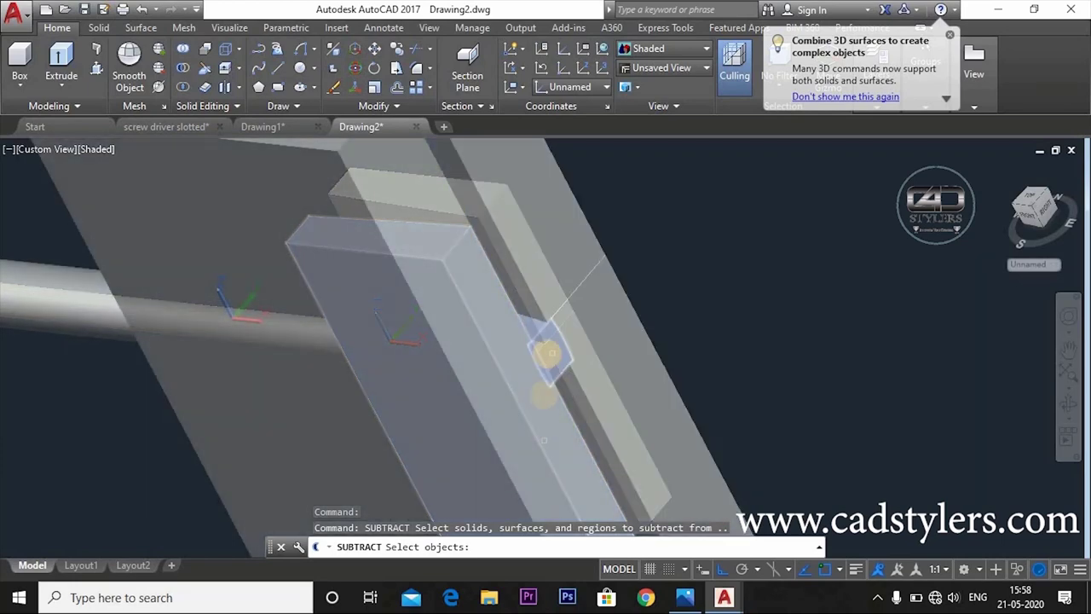
scroll(546, 352, up, 1)
click(546, 352)
key(Return)
click(541, 336)
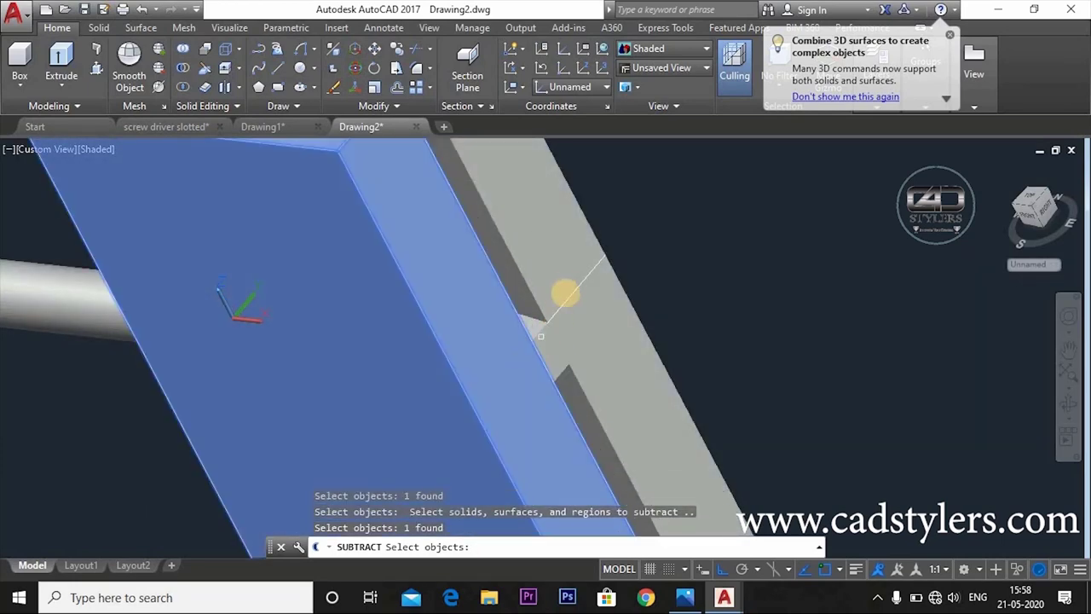
click(567, 284)
scroll(562, 285, down, 3)
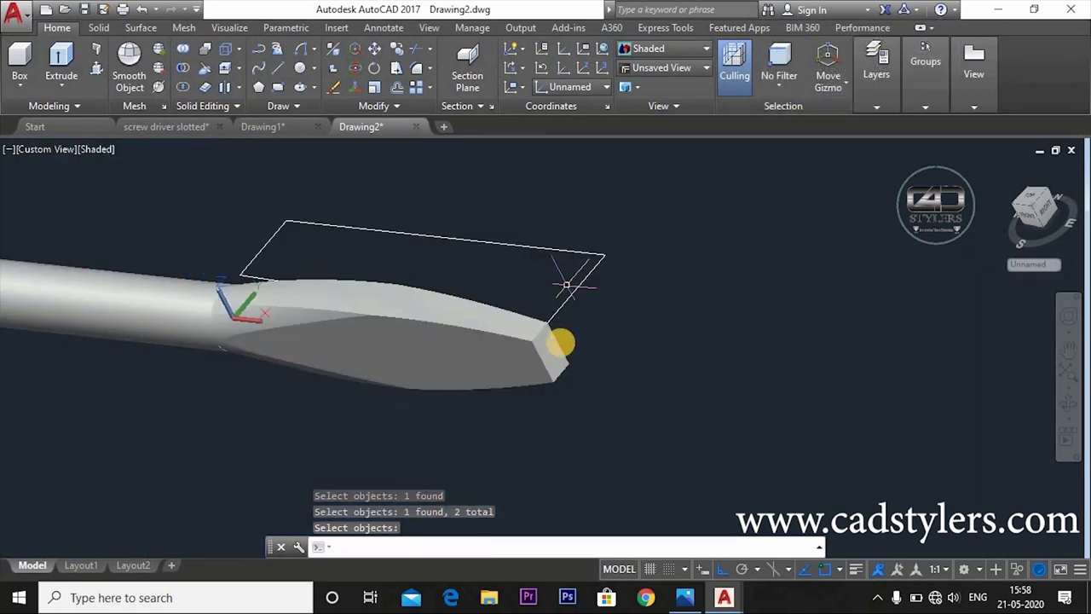
key(Return)
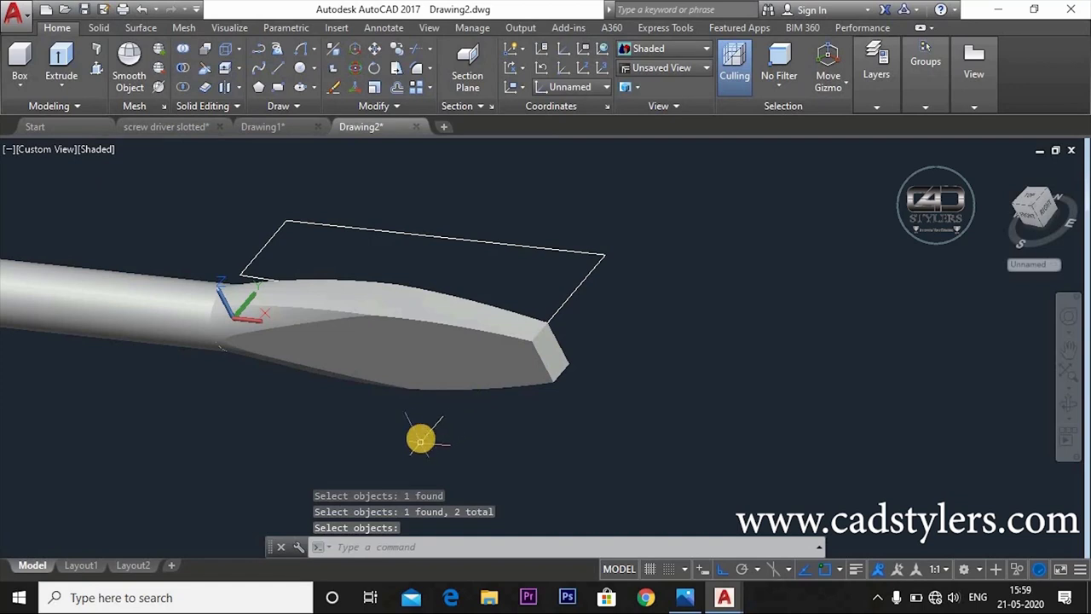
Delete the leftover rectangle outline.
mouse_move(420, 439)
ctrl+shift+middle_down()
mouse_move(440, 389)
mouse_move(469, 372)
mouse_move(511, 454)
mouse_move(580, 355)
ctrl+shift+middle_up()
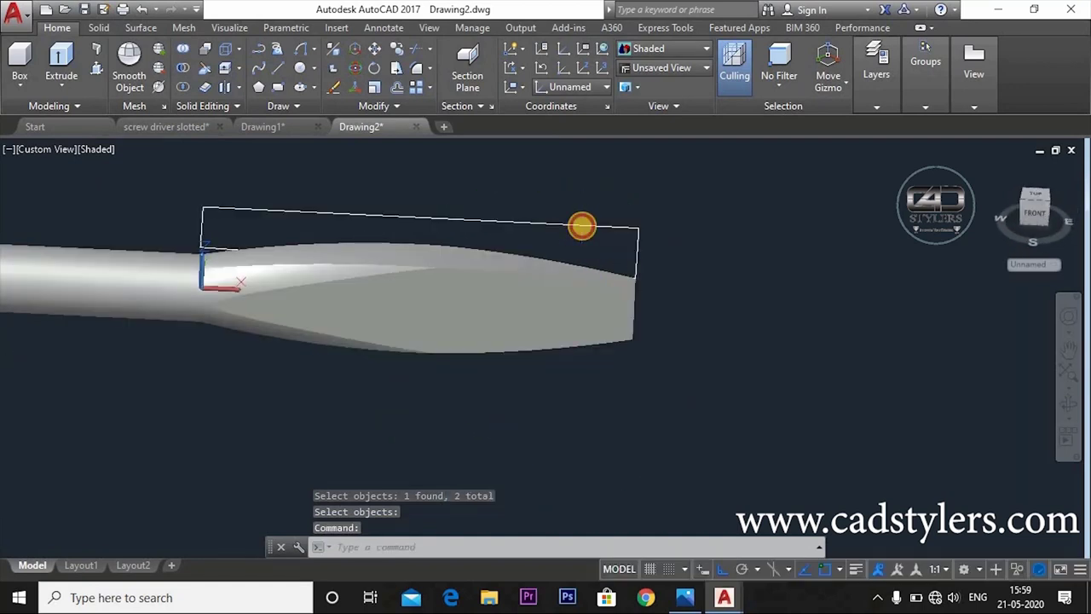
click(581, 226)
key(Delete)
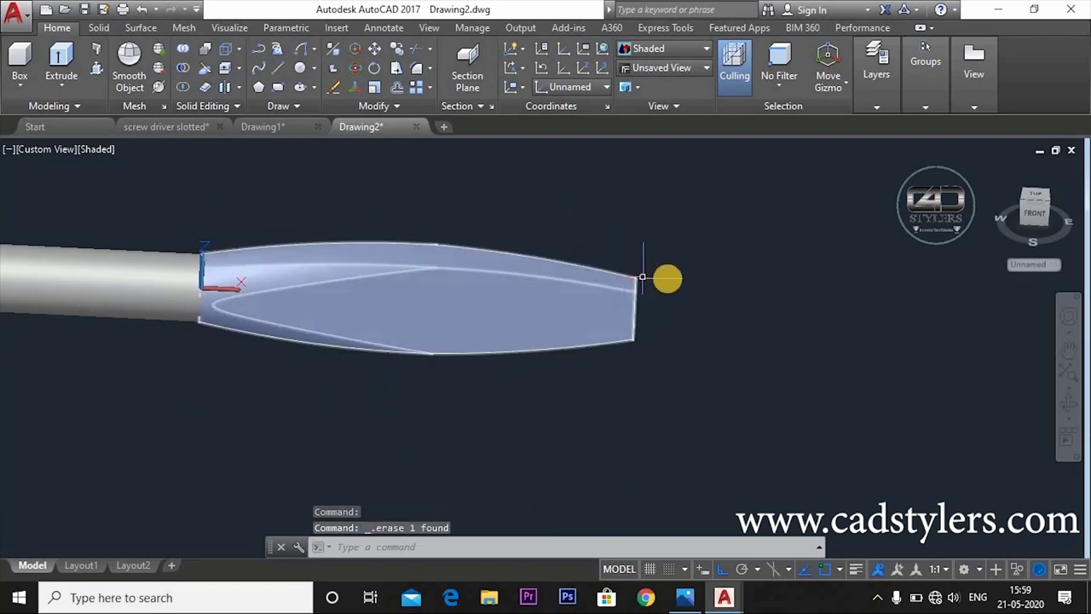
mouse_move(685, 278)
ctrl+shift+middle_down()
mouse_move(620, 389)
mouse_move(475, 392)
mouse_move(566, 398)
ctrl+shift+middle_up()
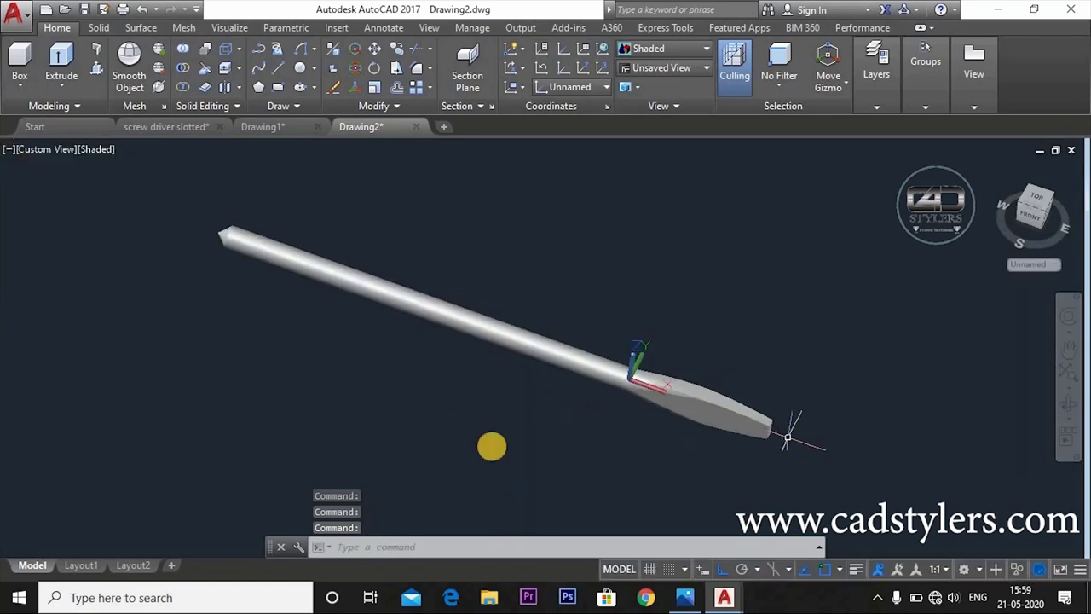
Apply Steel from the Autodesk Library Metal category to the shaft via the Materials Browser.
click(230, 28)
click(747, 51)
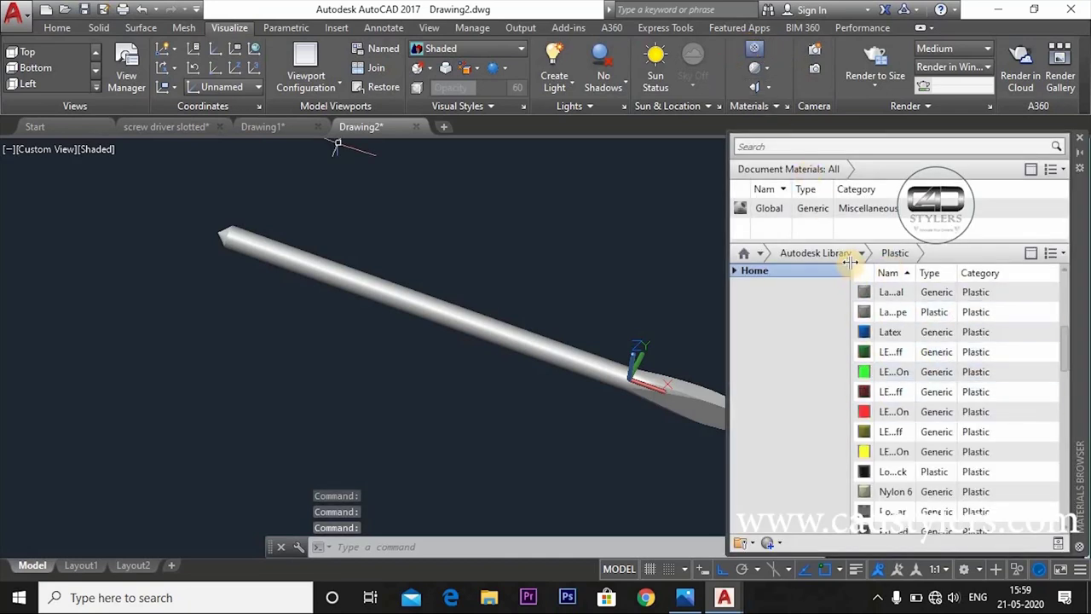
click(860, 254)
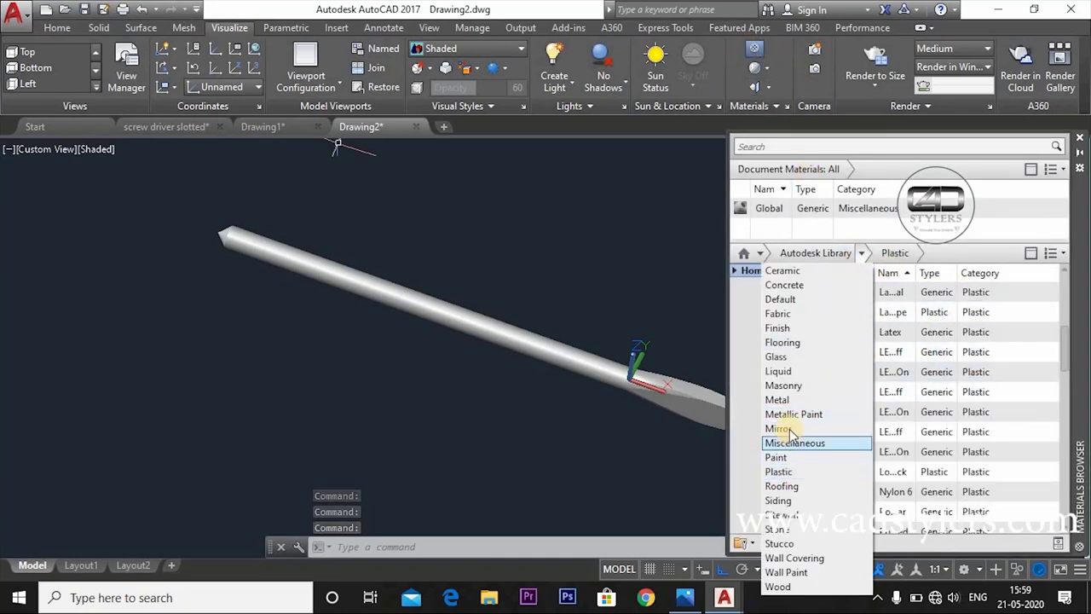
click(790, 401)
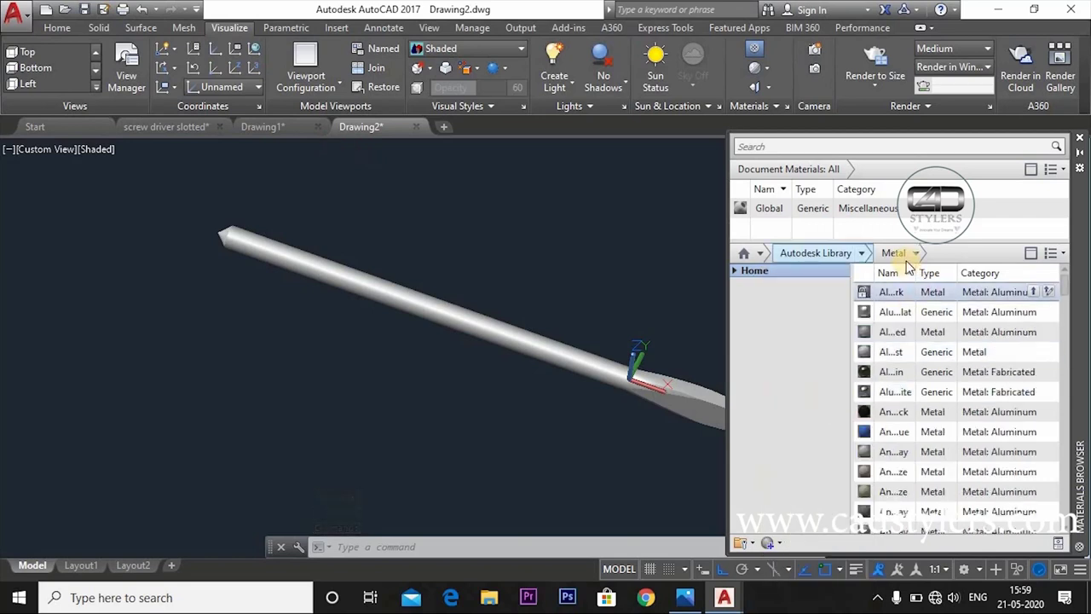
click(915, 253)
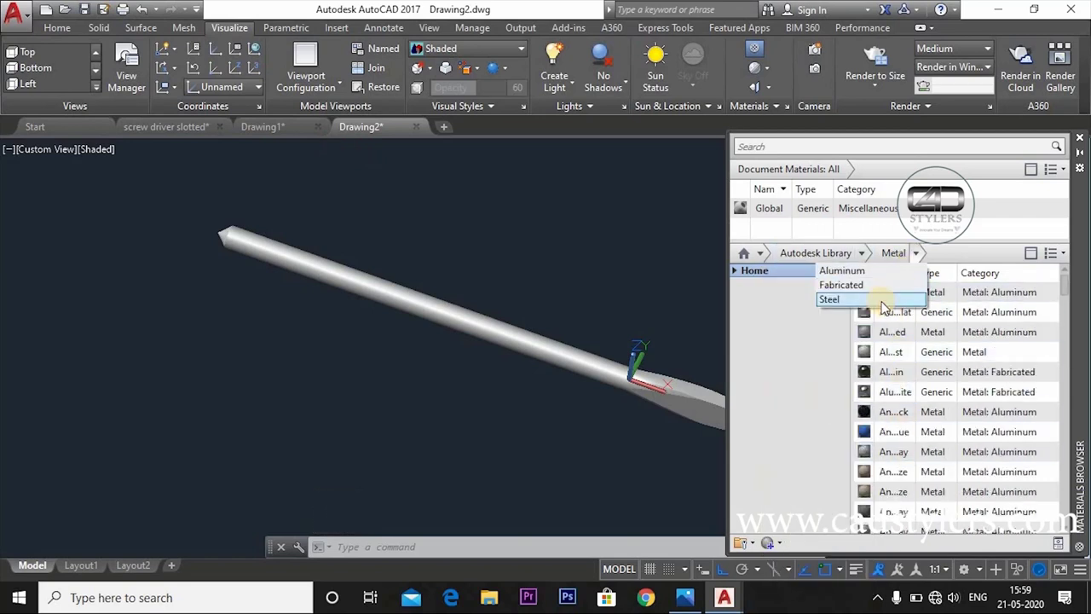
click(876, 300)
scroll(890, 452, down, 5)
scroll(890, 477, down, 5)
mouse_move(937, 483)
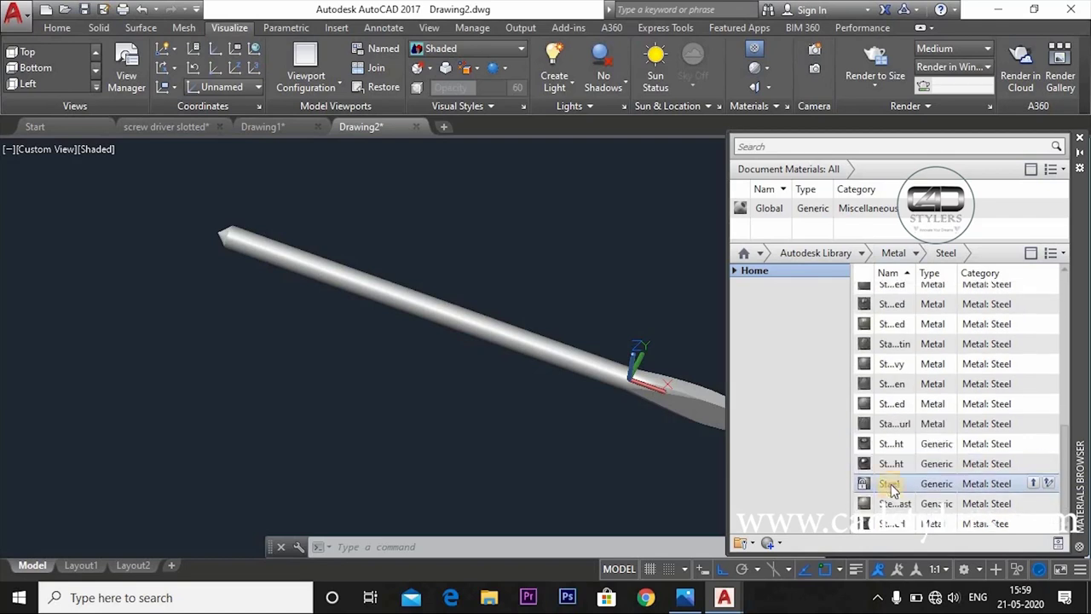
drag(761, 437, 565, 359)
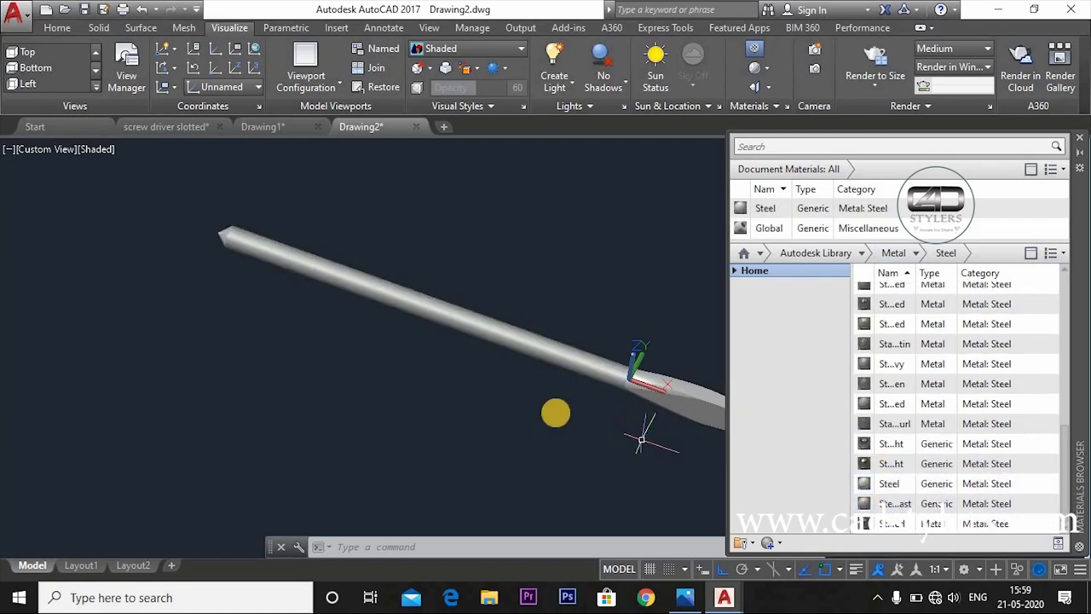
middle_drag(633, 409, 535, 376)
Zoom in to inspect the shaft solid, selecting it and then clearing the selection.
scroll(506, 342, up, 2)
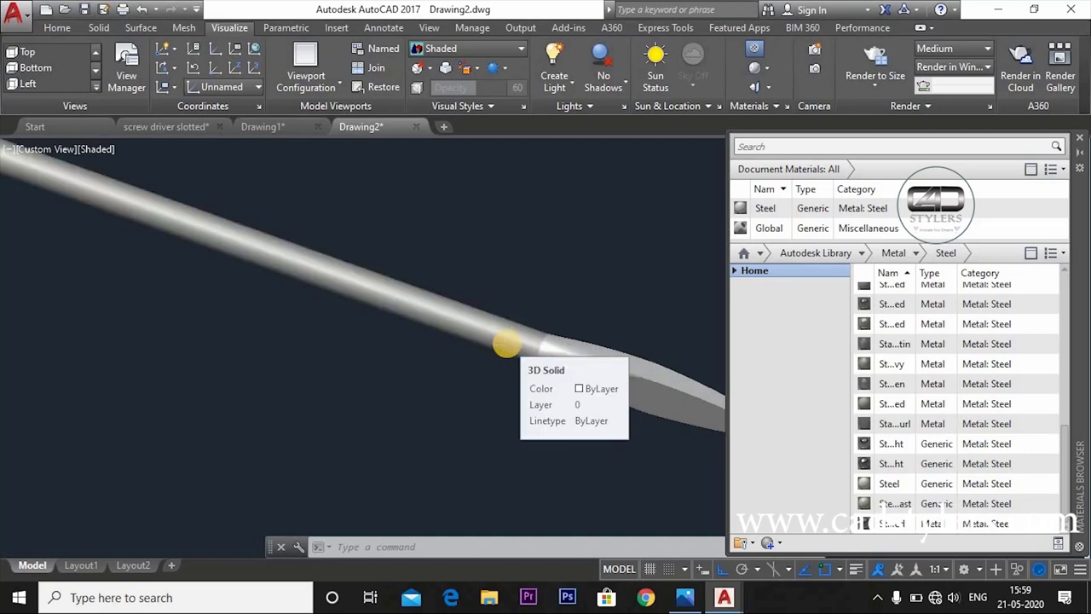
scroll(507, 341, up, 1)
middle_drag(489, 345, 463, 312)
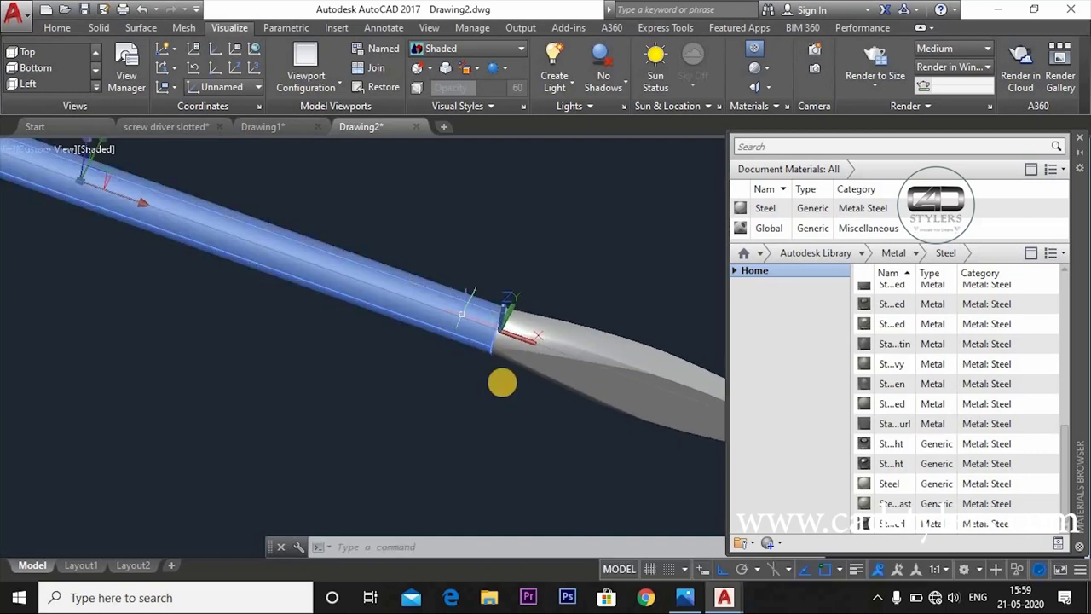
scroll(575, 438, down, 2)
scroll(559, 428, down, 2)
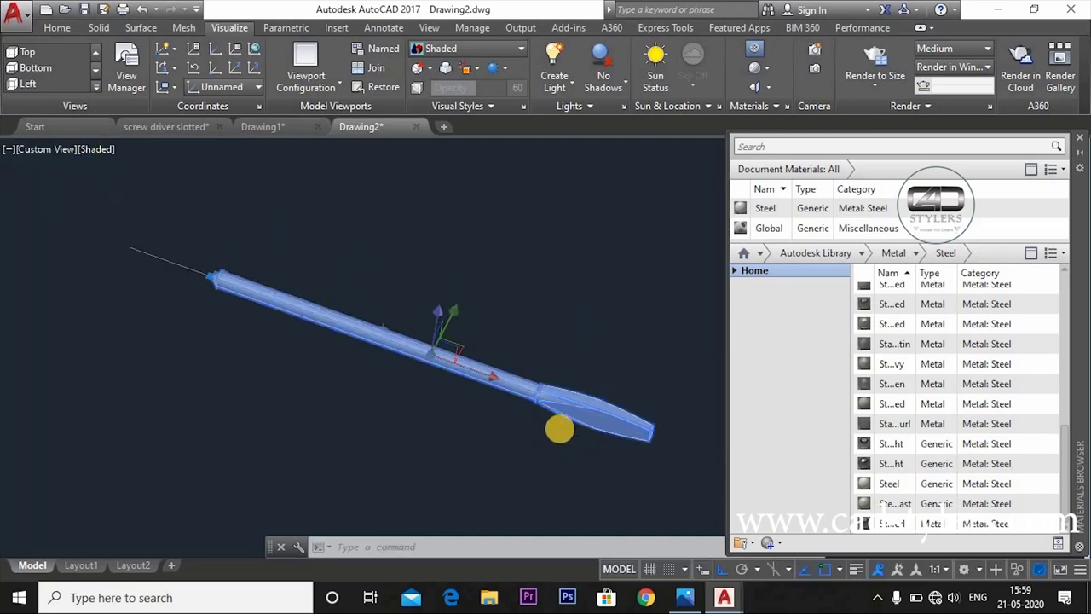
key(Escape)
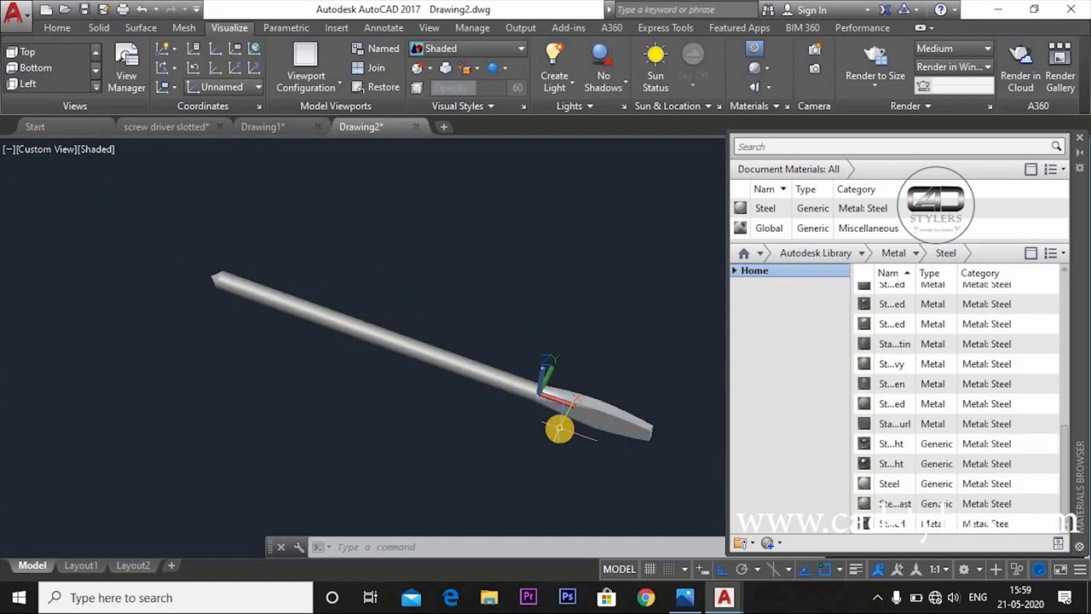
scroll(559, 428, up, 2)
scroll(559, 428, down, 2)
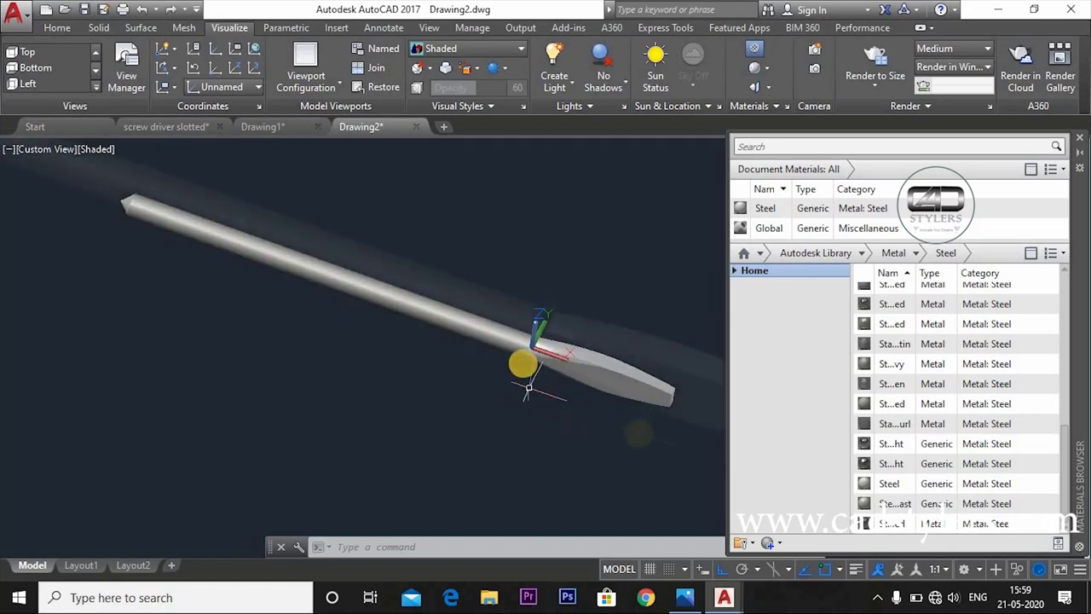
scroll(597, 409, up, 2)
Union the blade and shaft into a single solid with UNI.
text(unio)
key(Return)
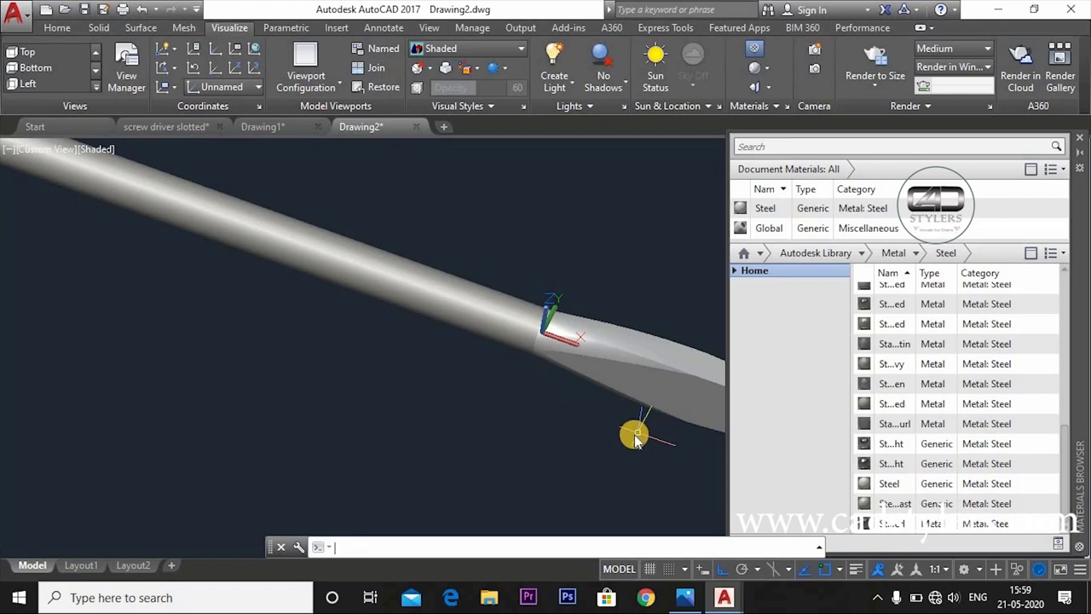
key(Return)
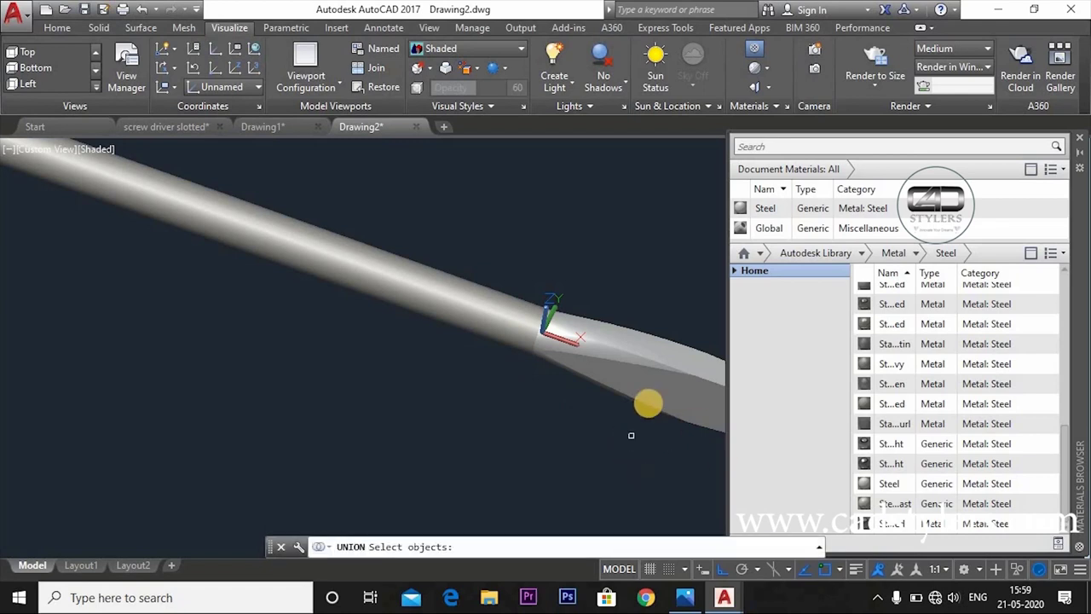
click(631, 385)
click(489, 320)
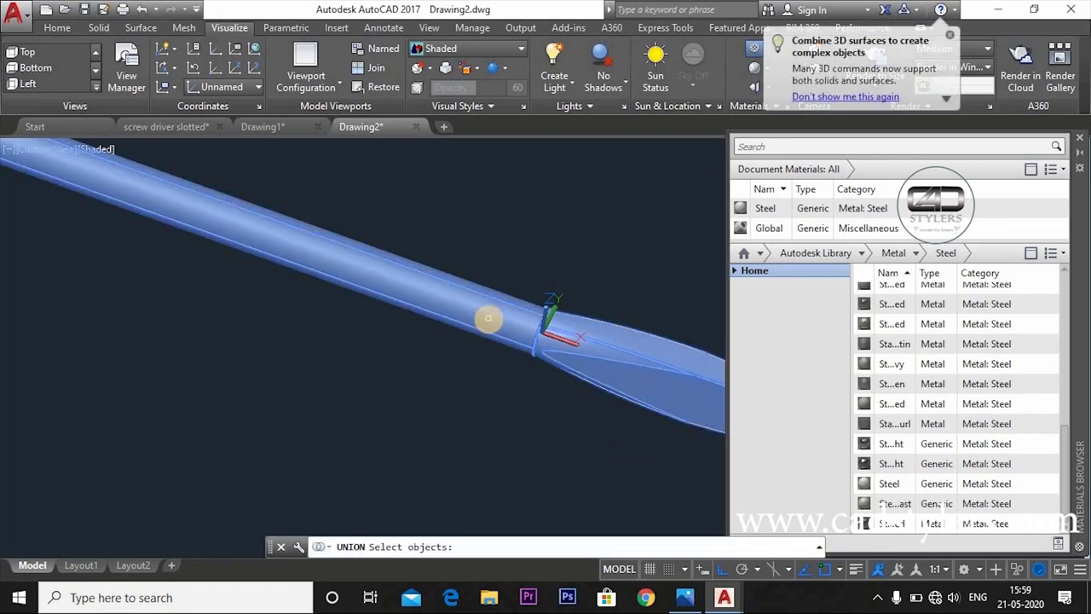
key(Return)
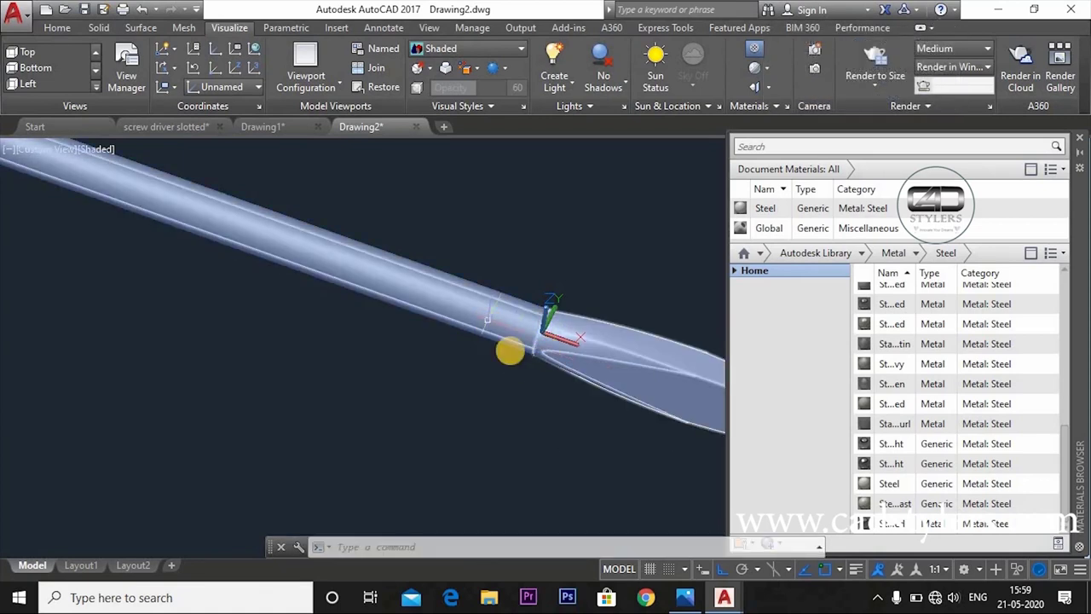
Apply the Steel material to the merged blade and close the Materials Browser.
click(862, 485)
mouse_move(862, 485)
mouse_down()
mouse_move(672, 382)
mouse_move(608, 372)
mouse_up()
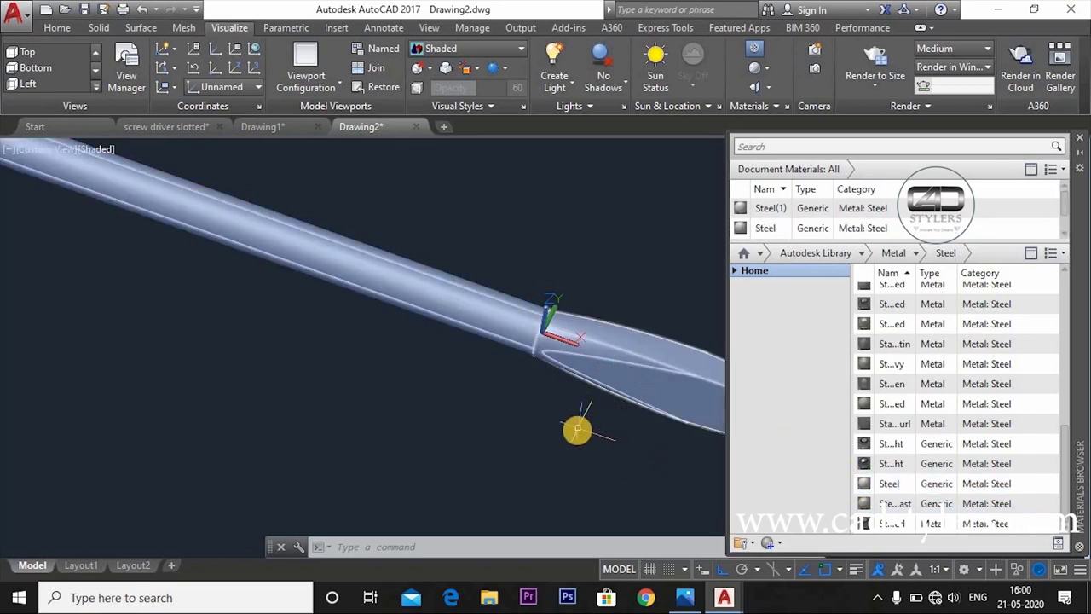
scroll(576, 430, down, 2)
middle_drag(492, 389, 433, 368)
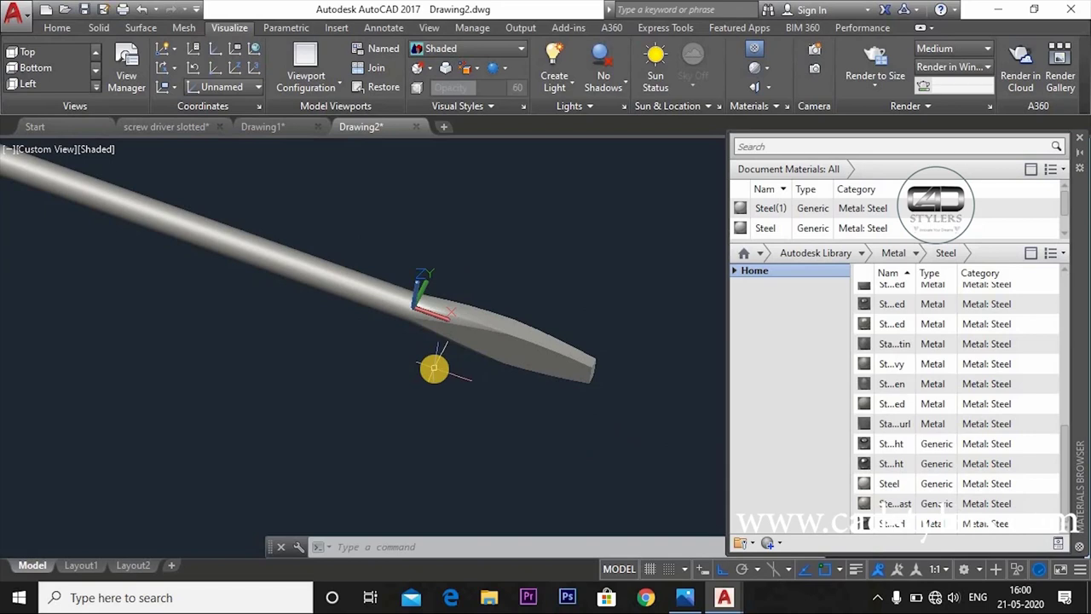
scroll(438, 375, down, 1)
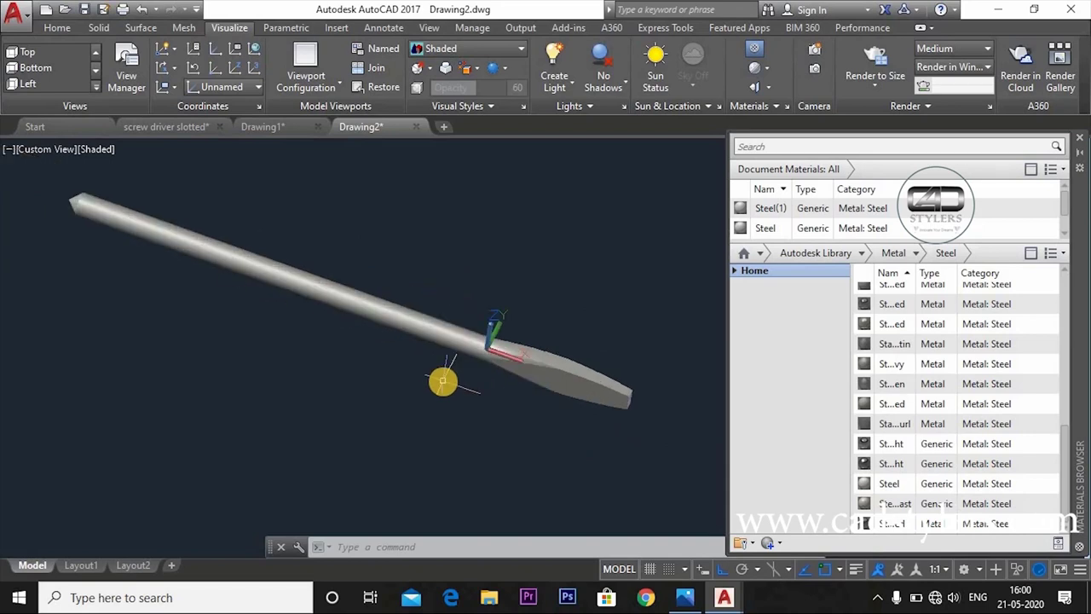
click(1079, 136)
middle_drag(442, 391, 515, 382)
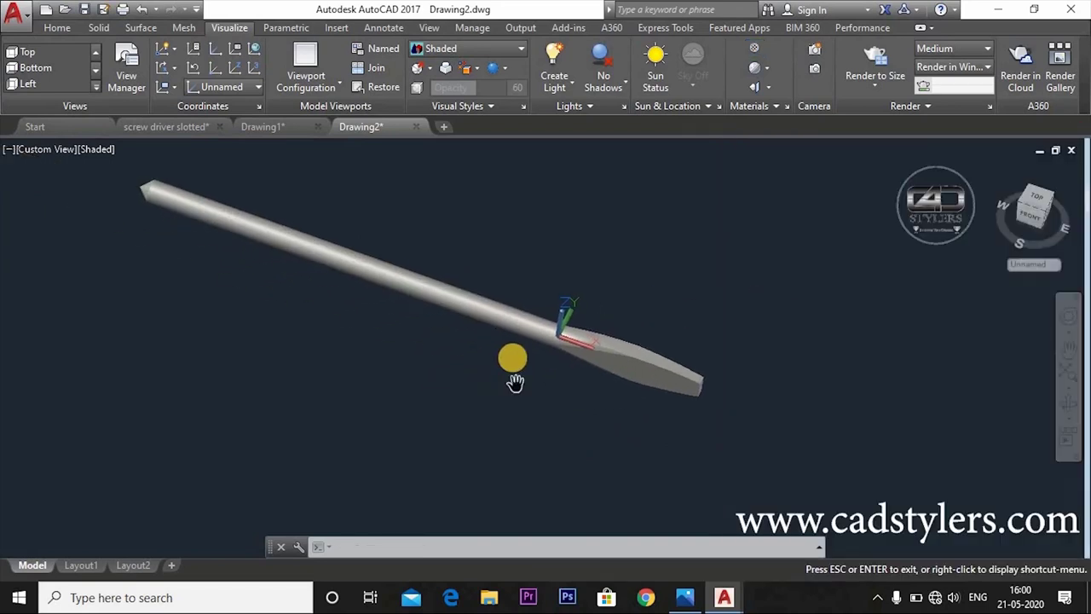
Copy the shaft, then set Drawing1 to Back view with the UCS aligned to the view.
key(Escape)
key(ctrl+c)
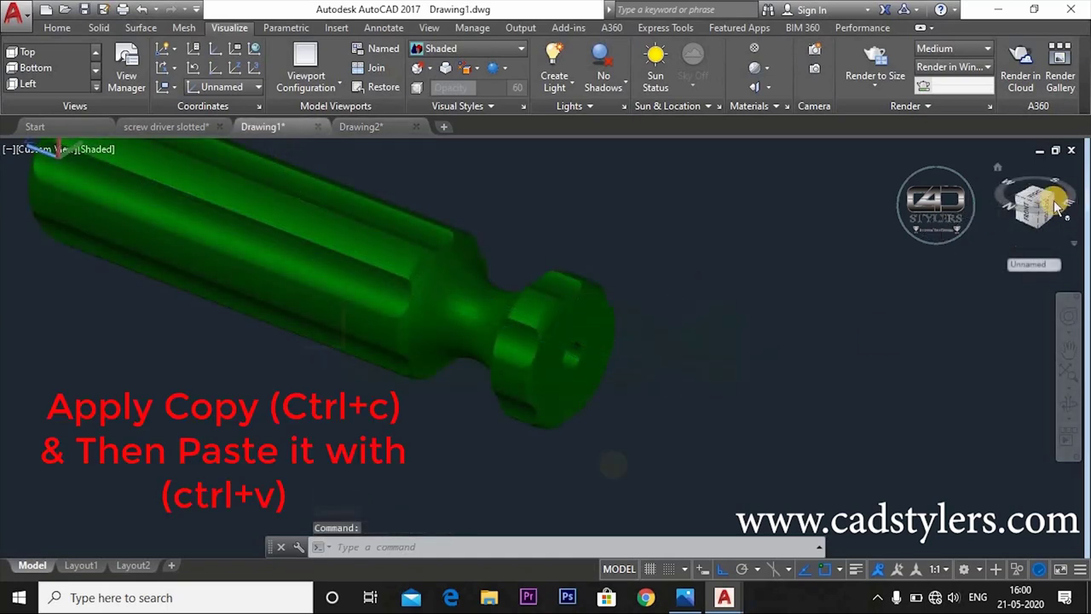
click(1060, 208)
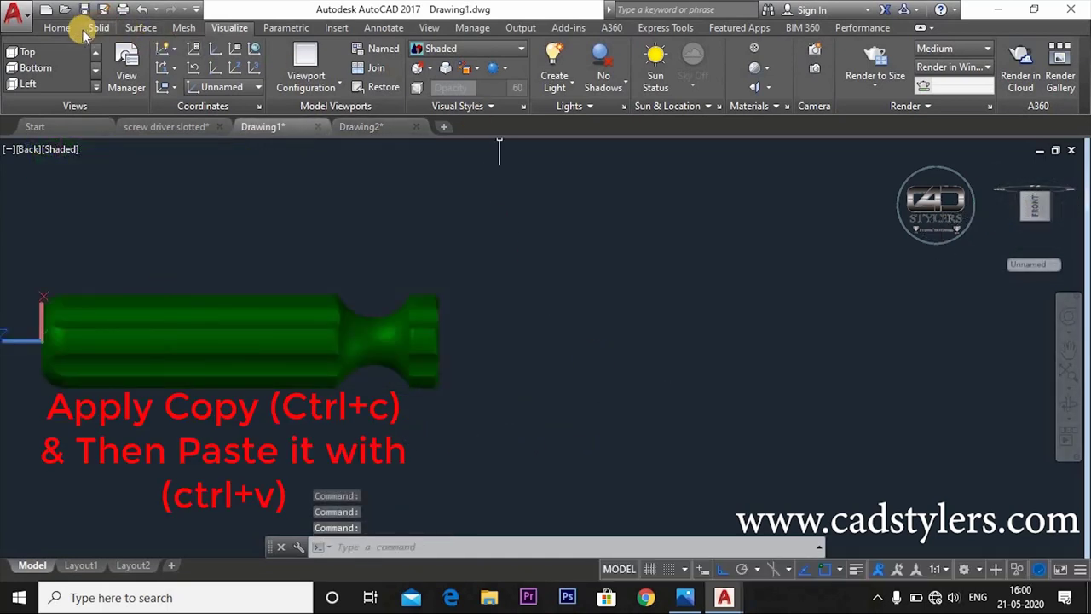
click(514, 87)
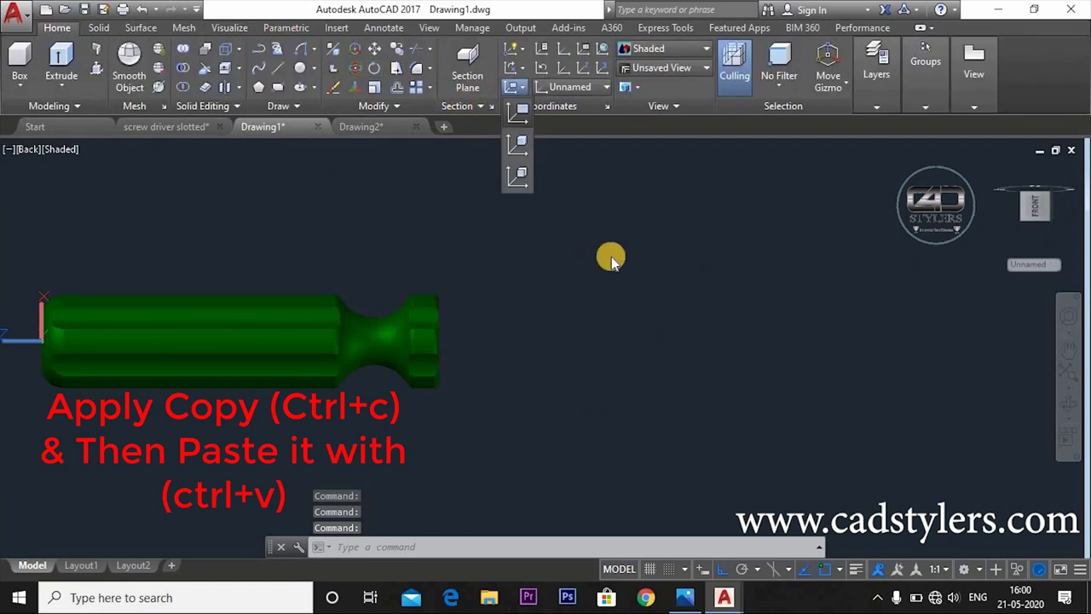
click(517, 115)
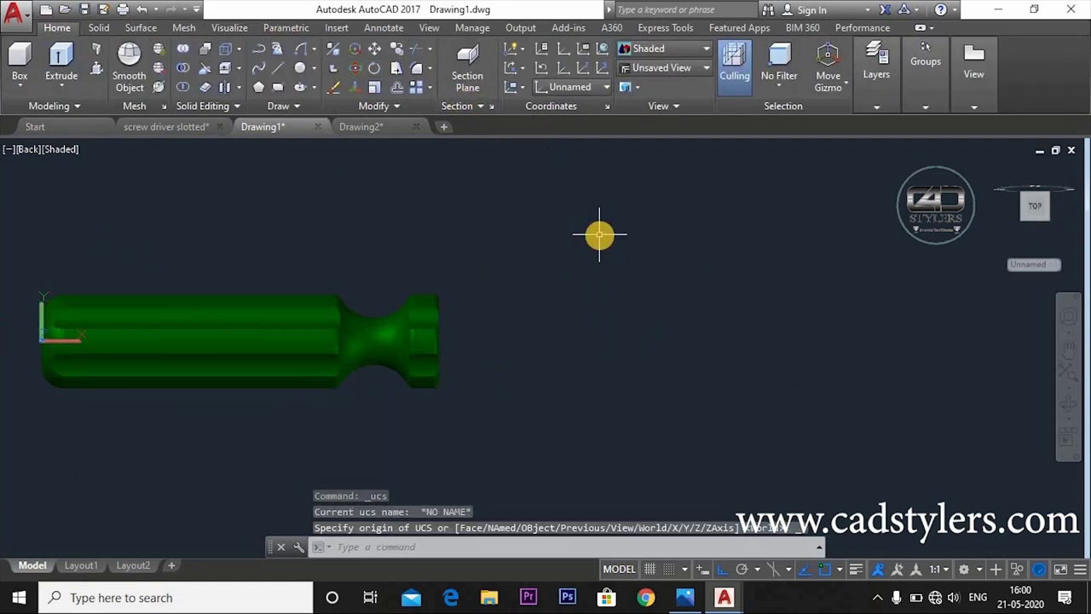
Paste the shaft to the right of the handle and switch to 2D Wireframe.
key(ctrl+v)
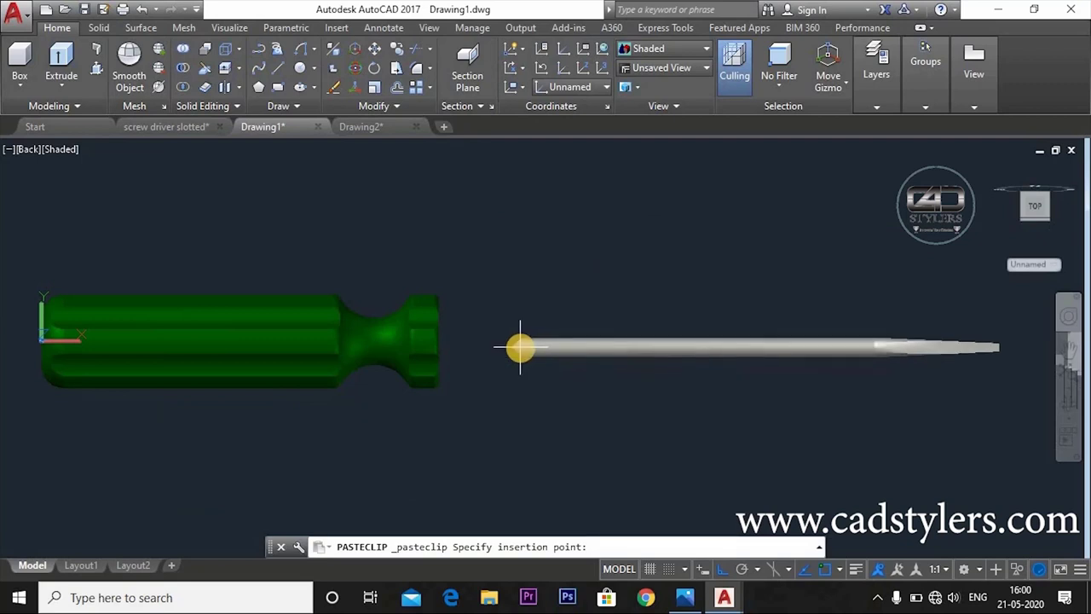
click(514, 342)
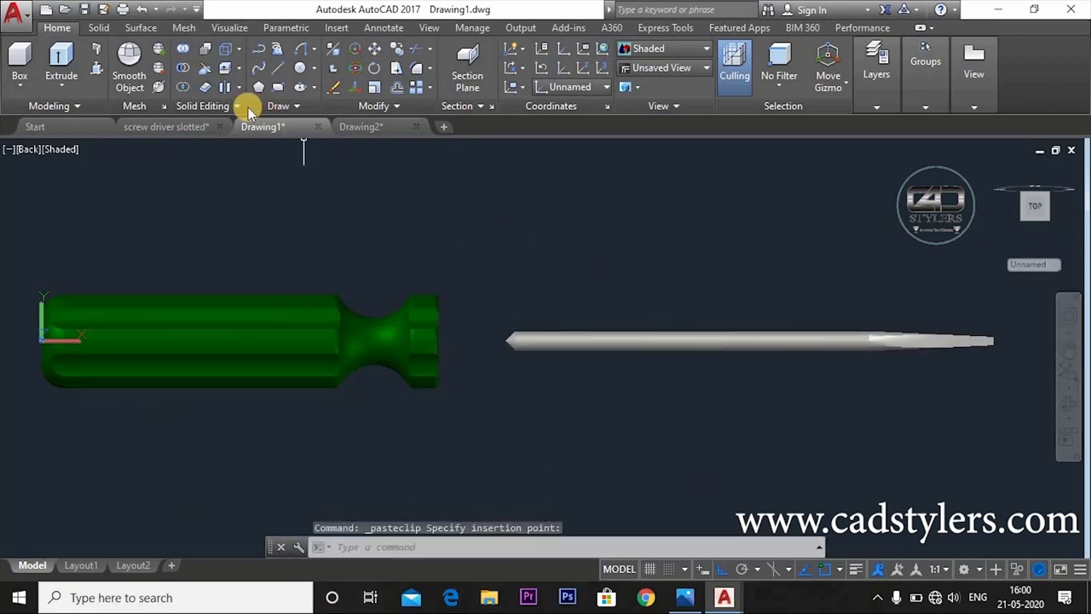
click(62, 150)
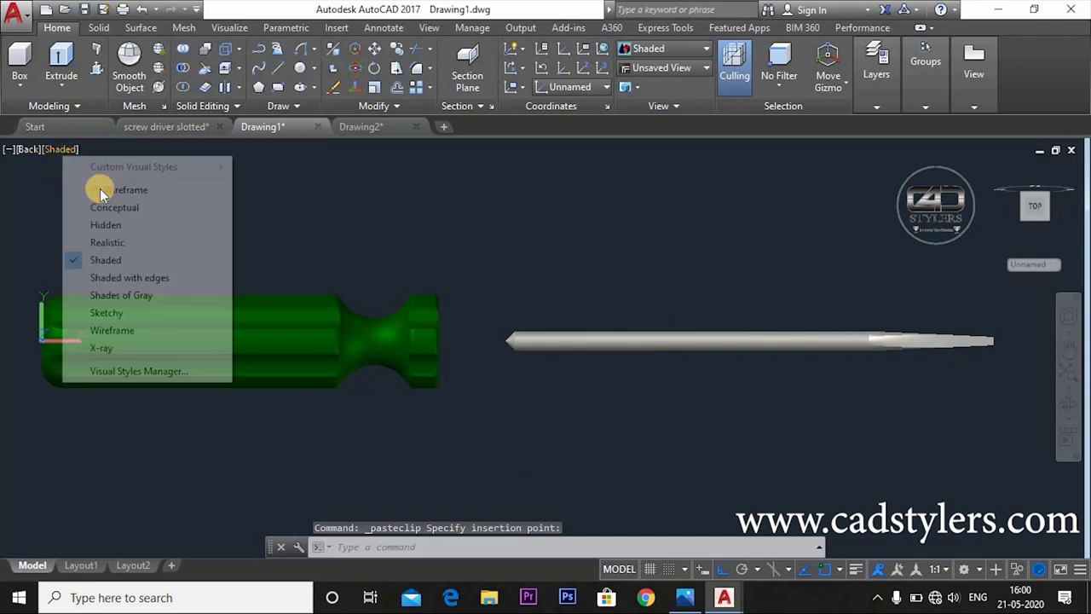
click(98, 189)
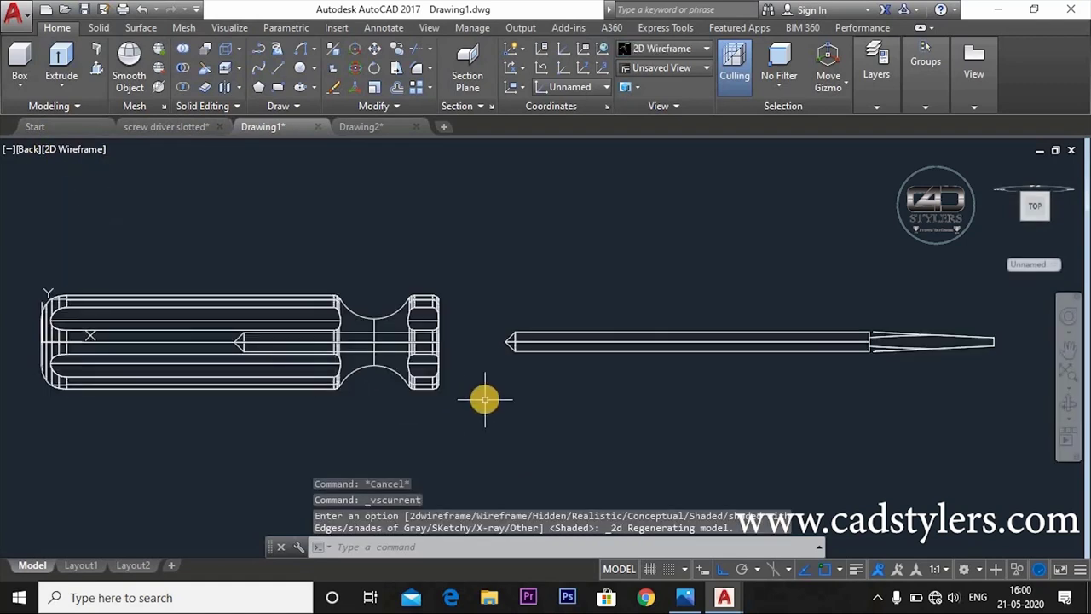
Start moving the shaft, snapping the base point to its left tip endpoint.
text(m)
key(Return)
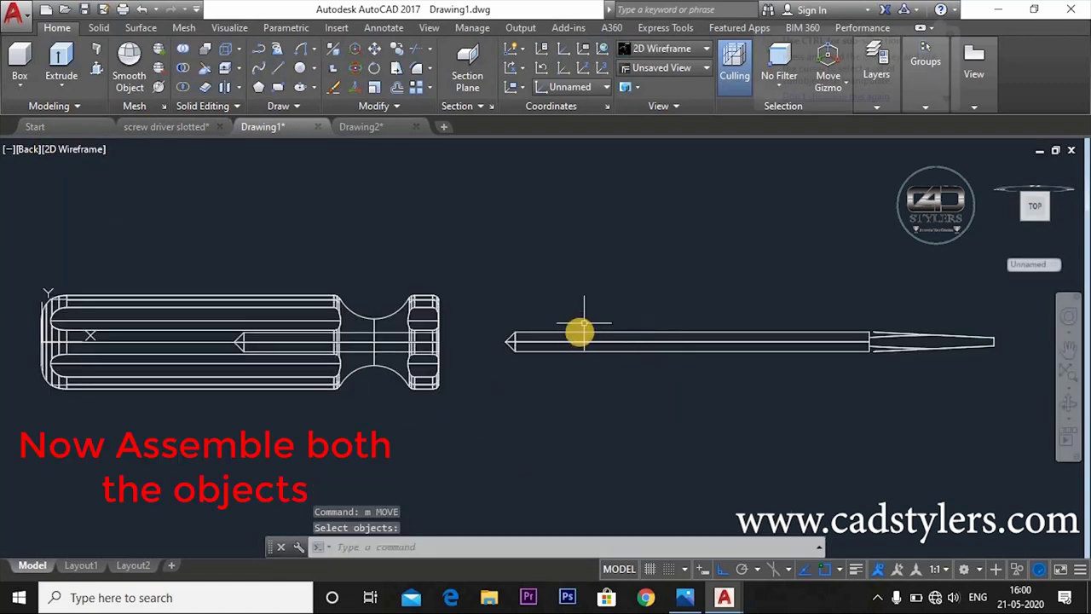
click(576, 342)
key(Return)
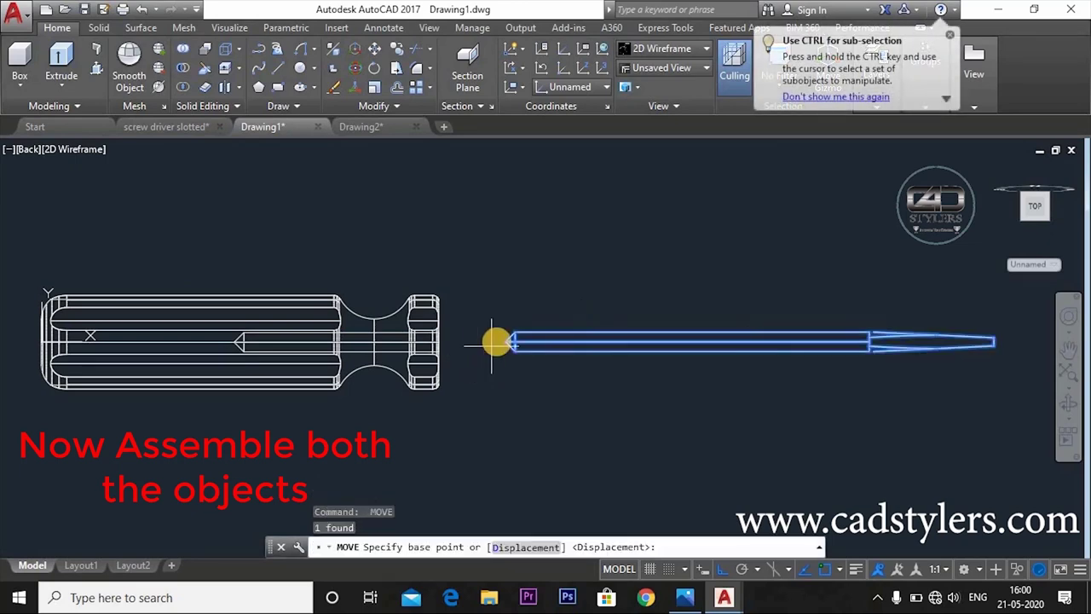
shift+right_click(497, 338)
click(545, 284)
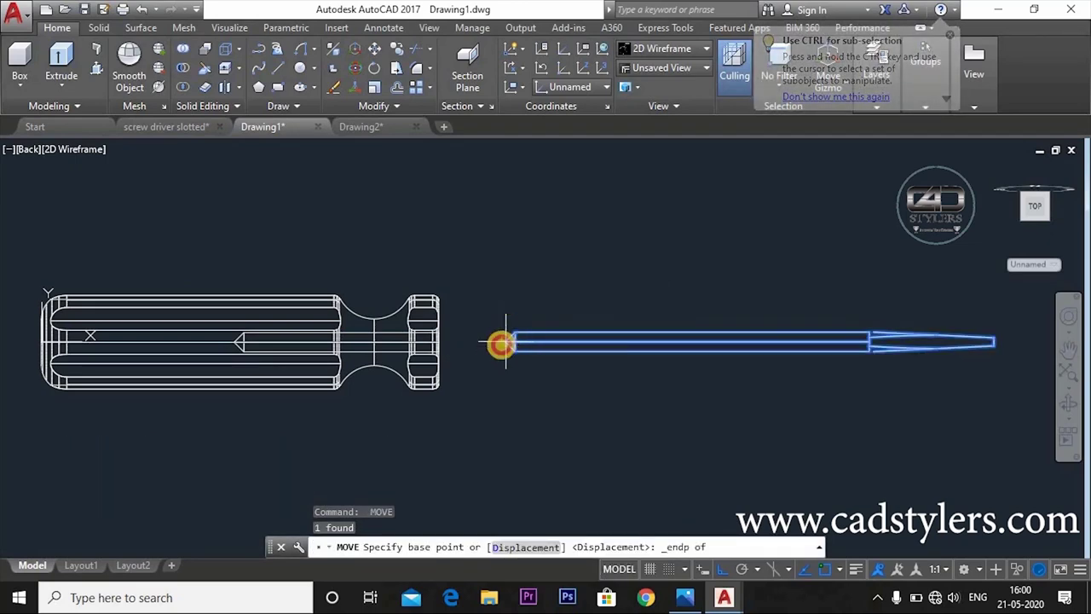
click(508, 341)
Seat the shaft tip on the handle's inner endpoint and frame the assembled screwdriver.
scroll(239, 332, up, 2)
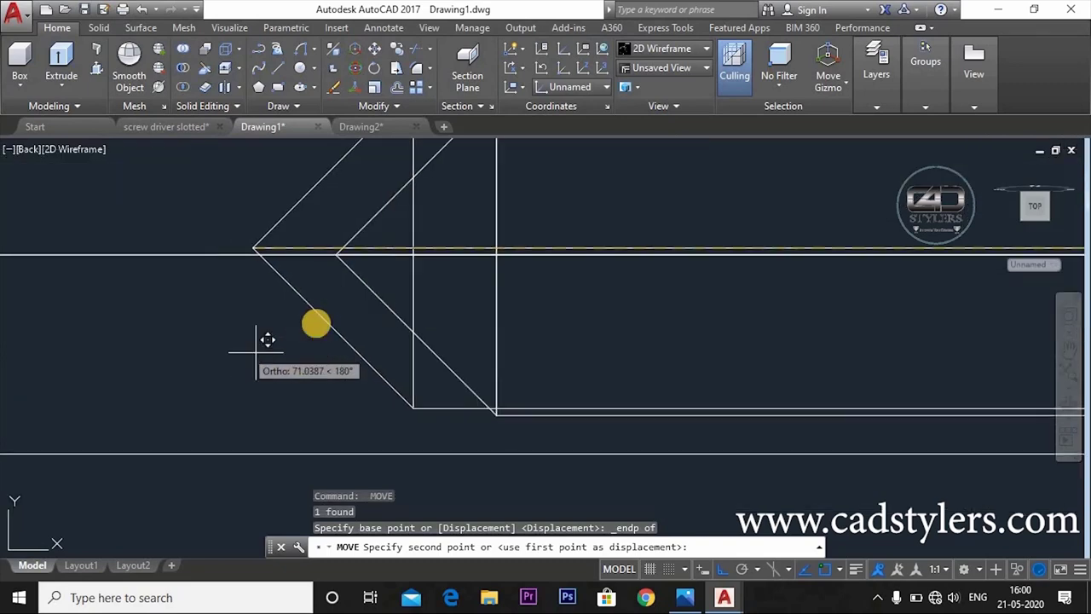
scroll(265, 339, up, 2)
shift+right_click(336, 254)
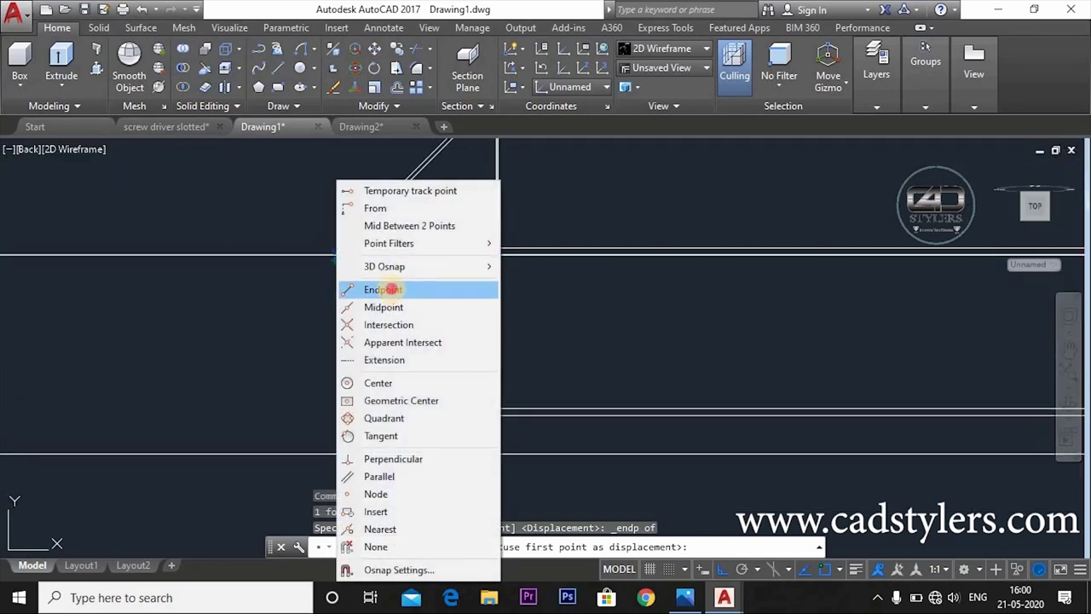
click(389, 289)
click(336, 254)
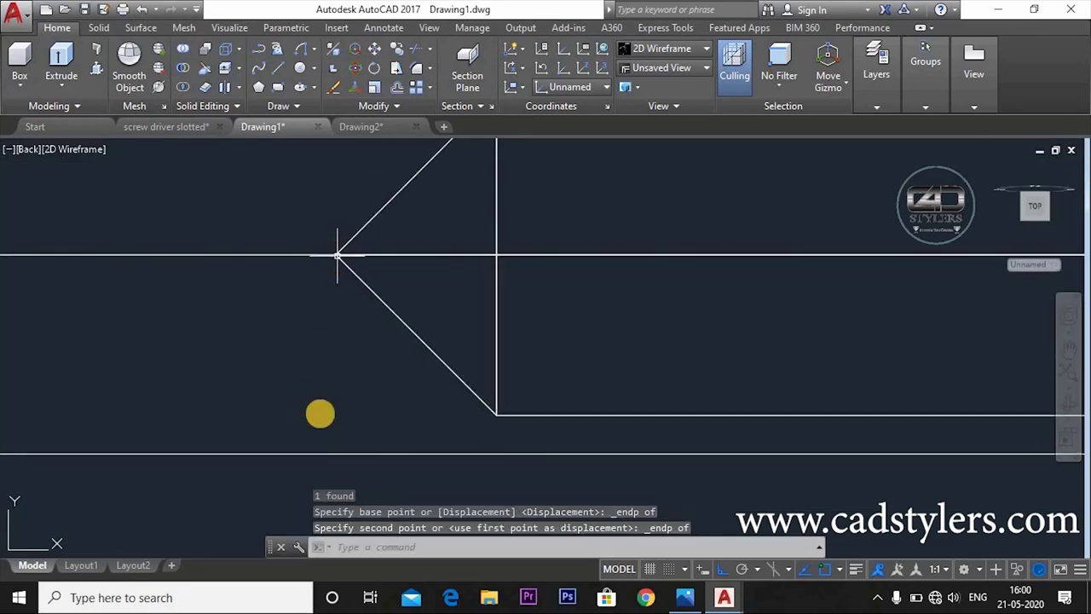
scroll(346, 349, down, 2)
scroll(346, 349, down, 3)
middle_drag(453, 414, 317, 361)
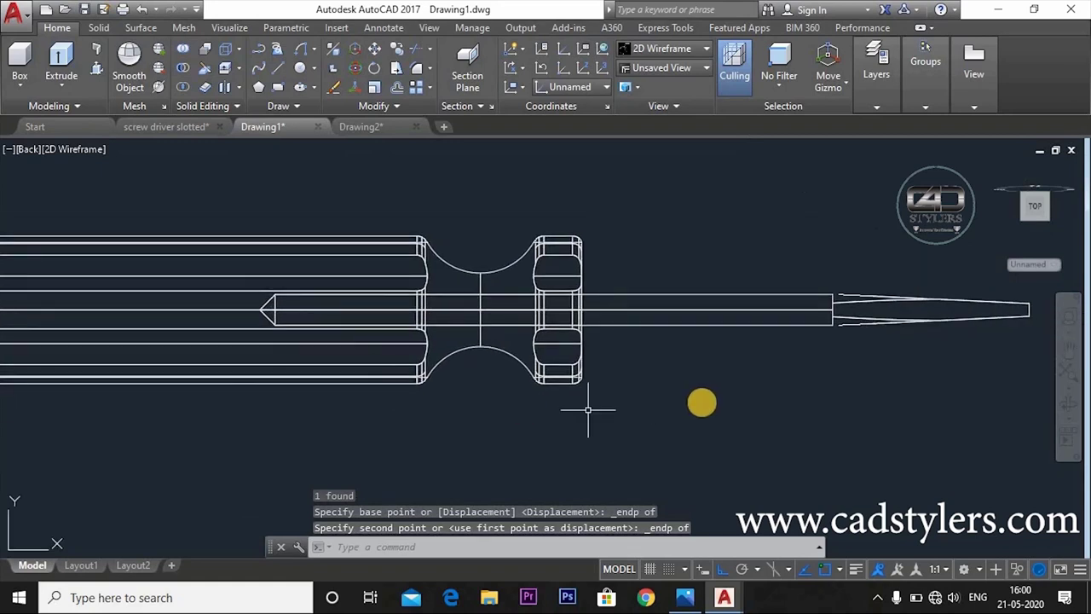
middle_drag(698, 402, 616, 416)
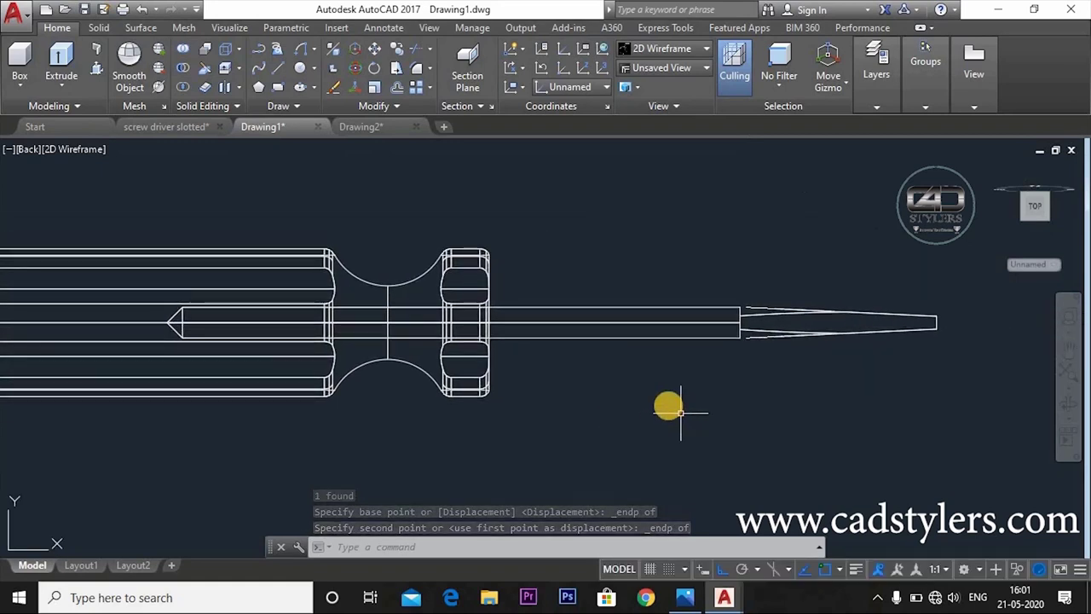
key(Escape)
Switch the viewport visual style to Realistic.
click(86, 171)
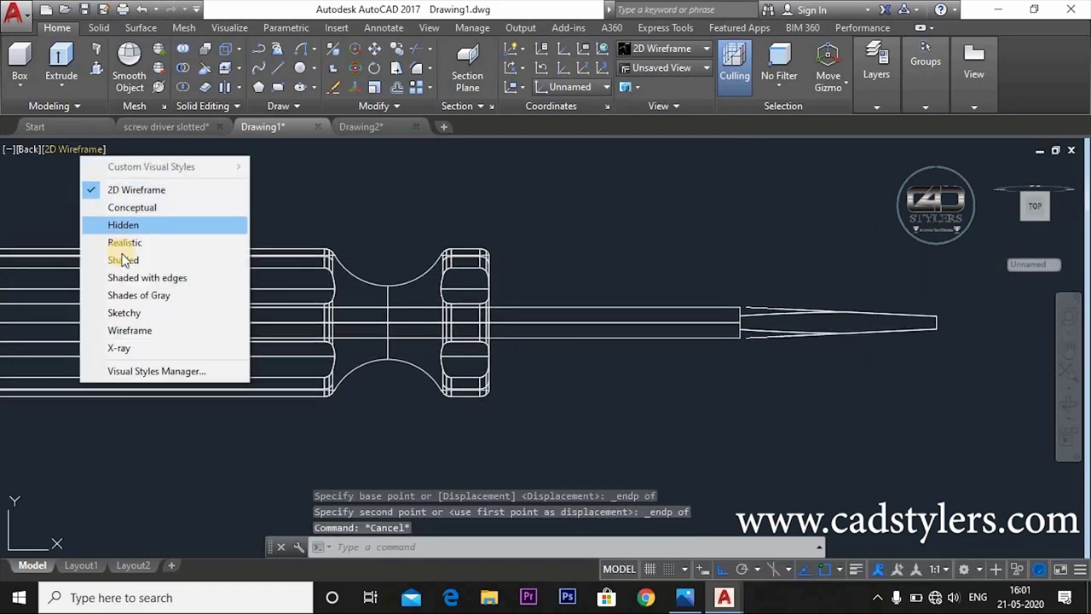
click(118, 241)
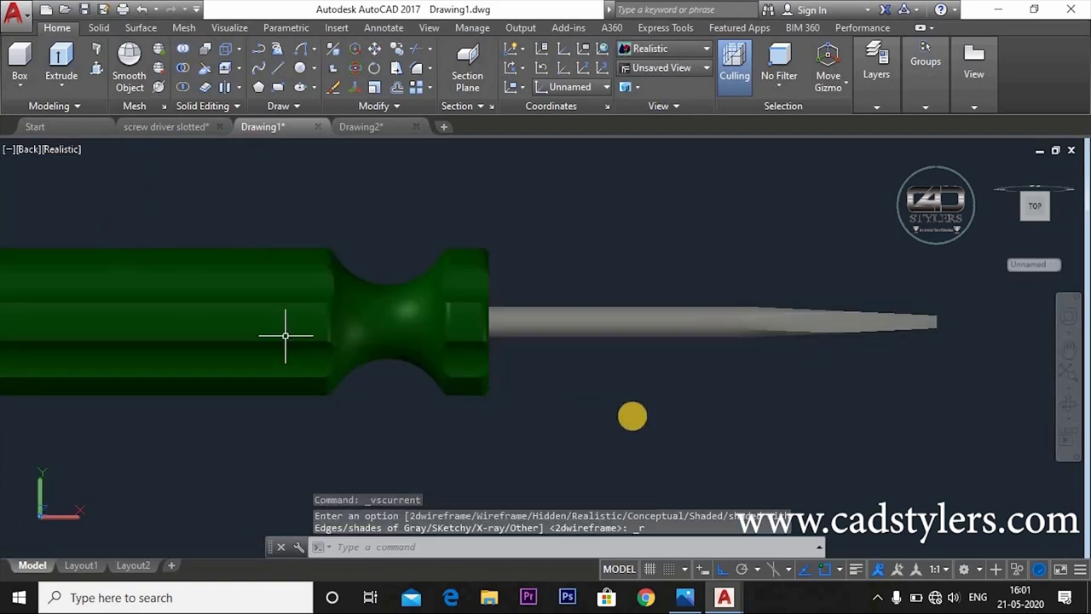
scroll(669, 409, down, 4)
scroll(674, 384, up, 3)
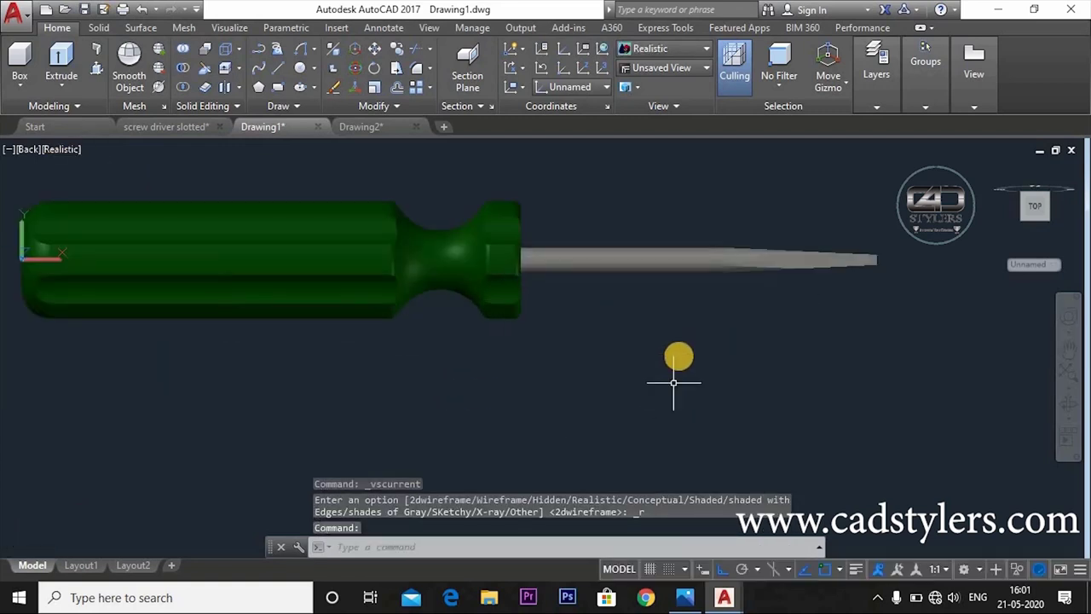
scroll(604, 391, down, 4)
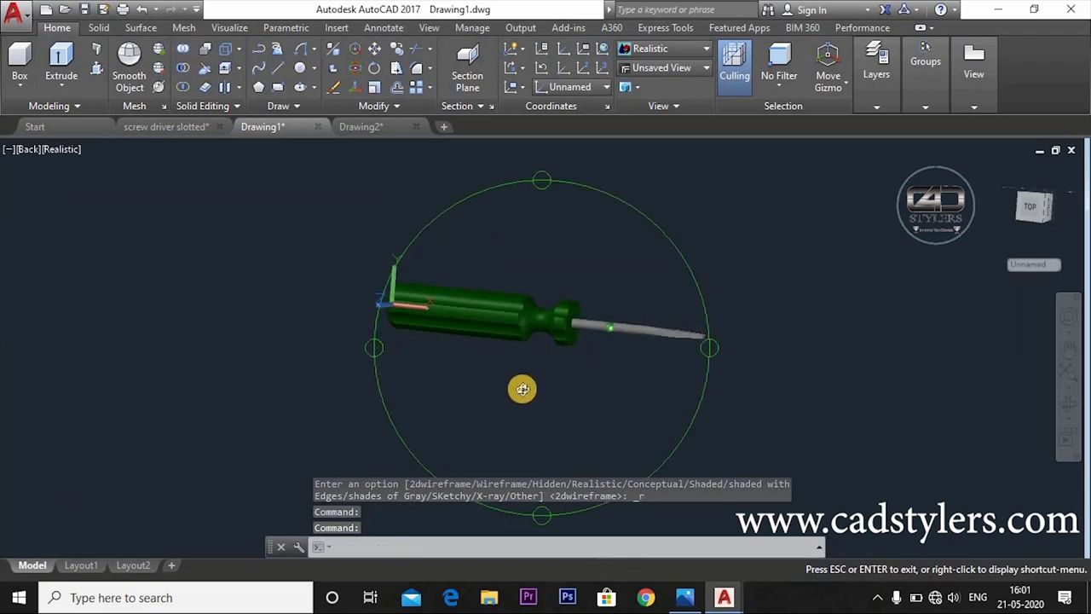
Orbit the screwdriver into angled 3D views showing the slotted blade.
mouse_move(562, 383)
shift+middle_down()
mouse_move(657, 348)
mouse_move(628, 414)
mouse_move(562, 371)
mouse_move(558, 394)
shift+middle_up()
scroll(657, 349, up, 3)
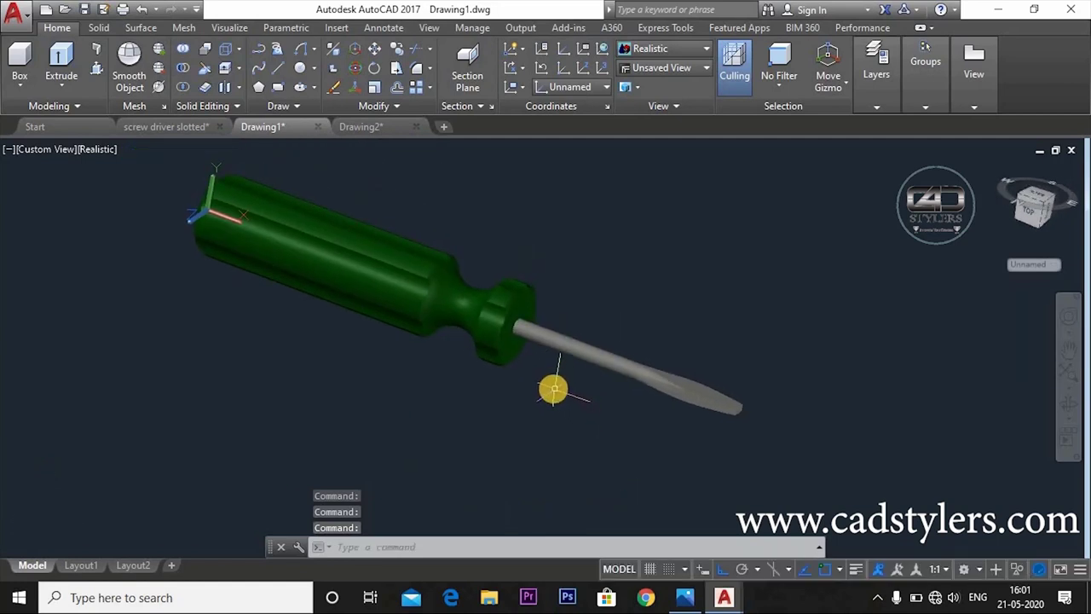
mouse_move(553, 389)
shift+middle_down()
mouse_move(562, 370)
mouse_move(539, 393)
mouse_move(552, 422)
mouse_move(569, 393)
shift+middle_up()
scroll(537, 388, up, 2)
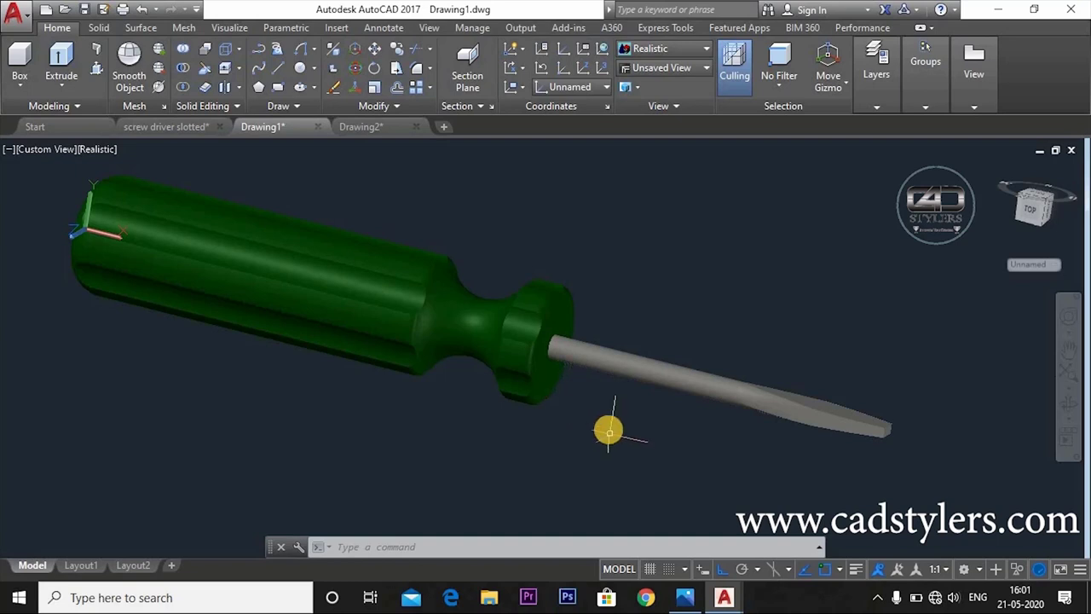
ctrl+shift+middle_drag(608, 432, 627, 392)
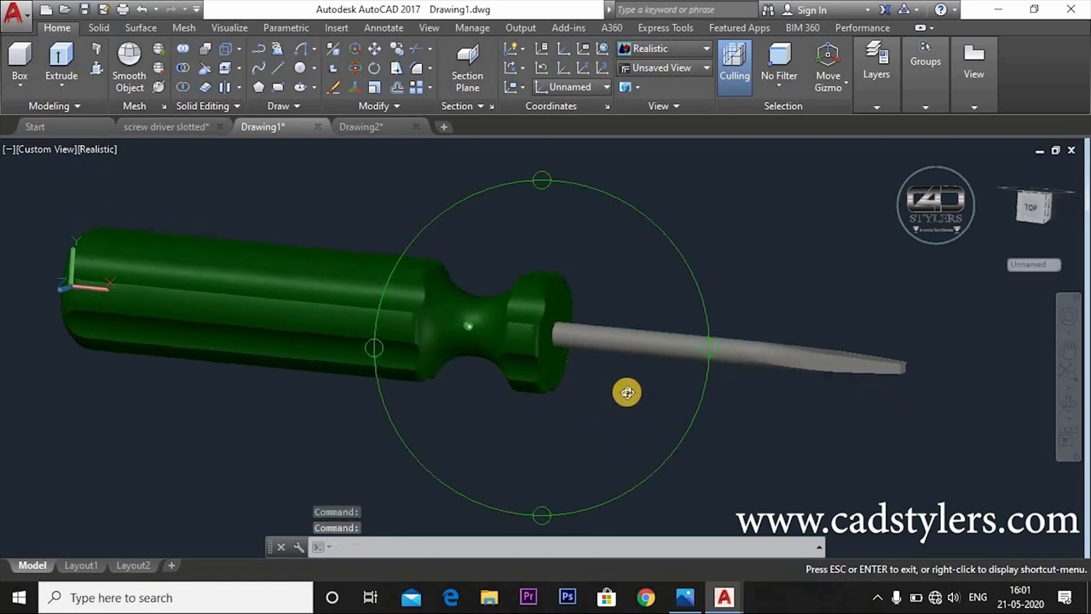
mouse_move(627, 392)
ctrl+shift+middle_down()
mouse_move(566, 440)
mouse_move(599, 380)
mouse_move(614, 397)
ctrl+shift+middle_up()
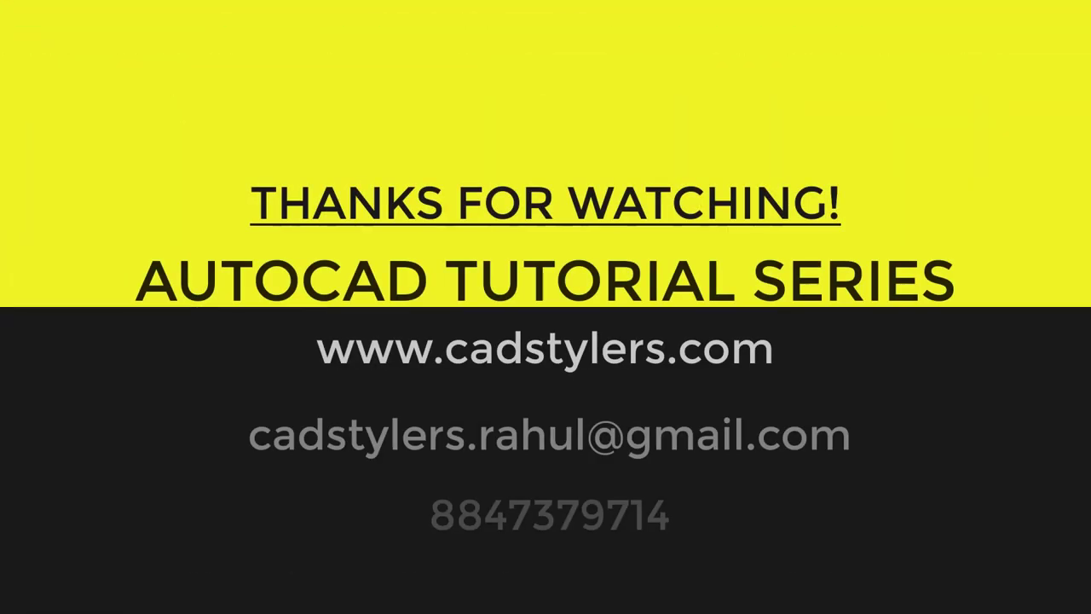